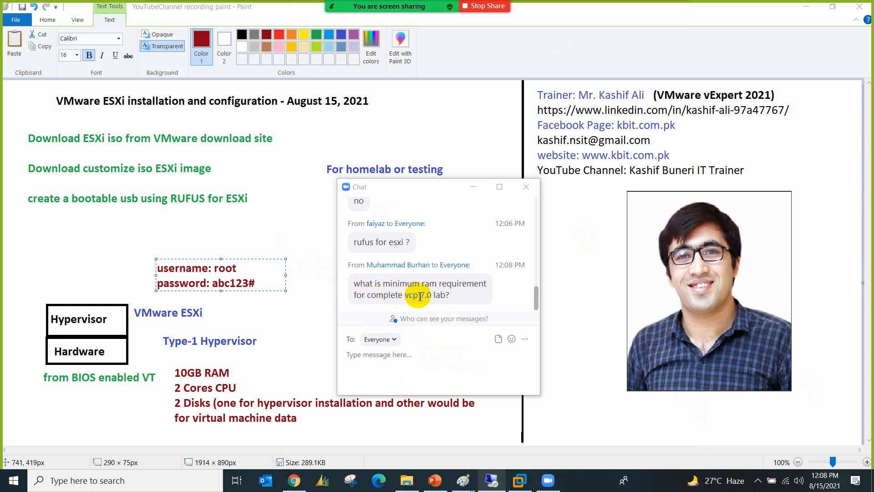
Step: Send everyone a chat message recommending 32GB RAM, 8 cores, an Ethernet adapter and SSD
{"action": "left_click", "coordinate": [400, 356]}
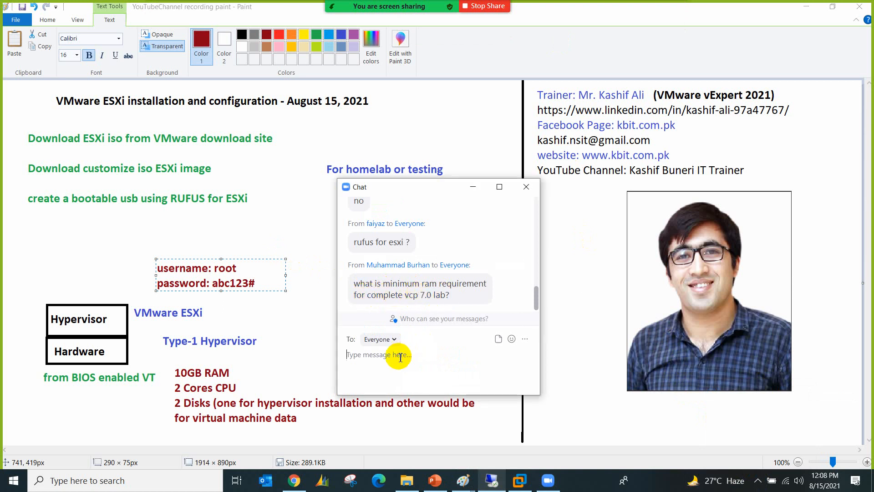
{"action": "type", "text": "32"}
{"action": "type", "text": "GB RAM"}
{"action": "type", "text": "8 Cores CPU"}
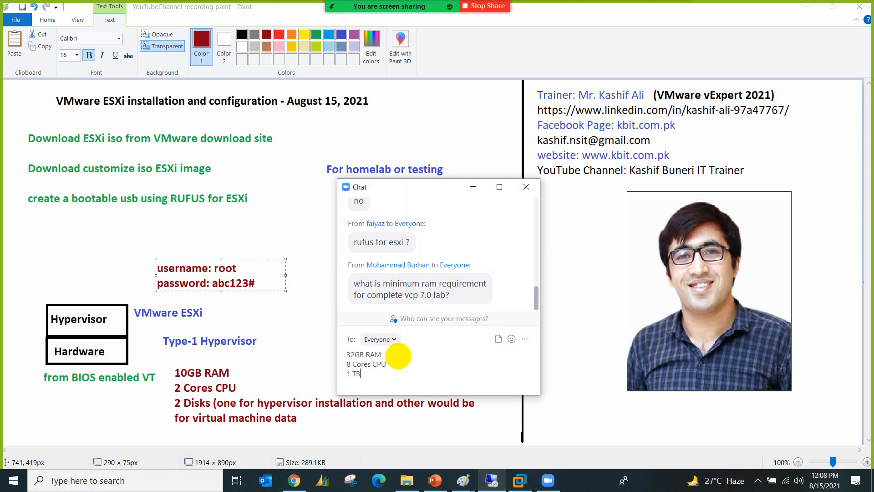
{"action": "type", "text": "sk"}
{"action": "type", "text": "g"}
{"action": "type", "text": "ps Etheren"}
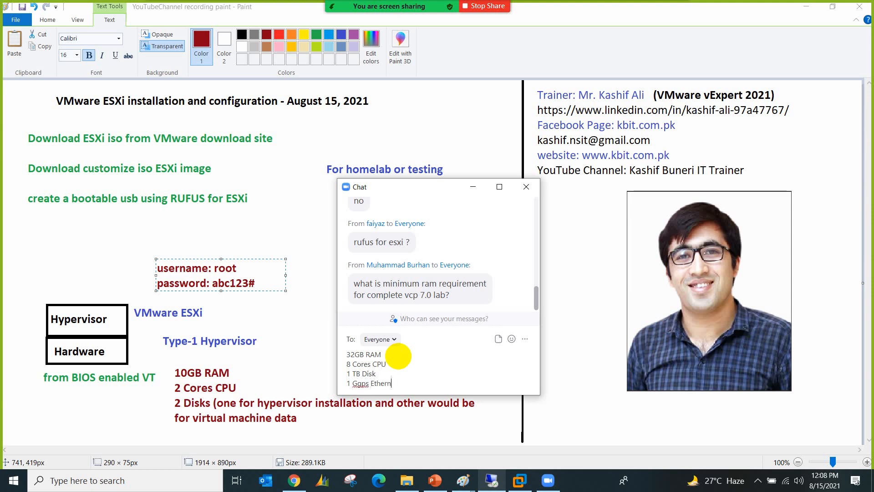
{"action": "type", "text": "apa"}
{"action": "key", "text": "shift+Return"}
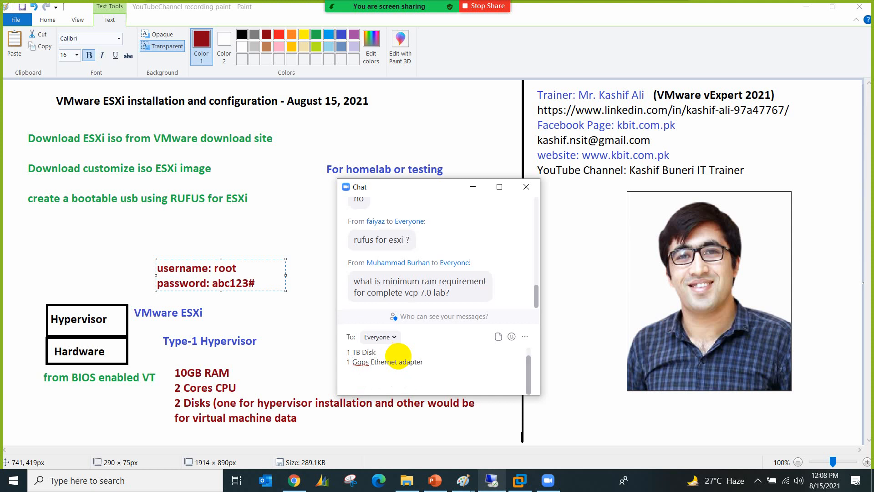
{"action": "type", "text": "ff"}
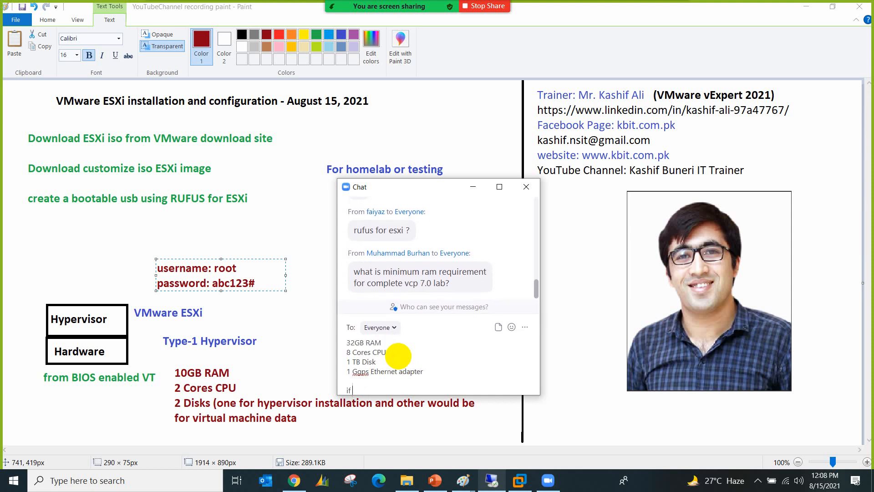
{"action": "type", "text": " SSS"}
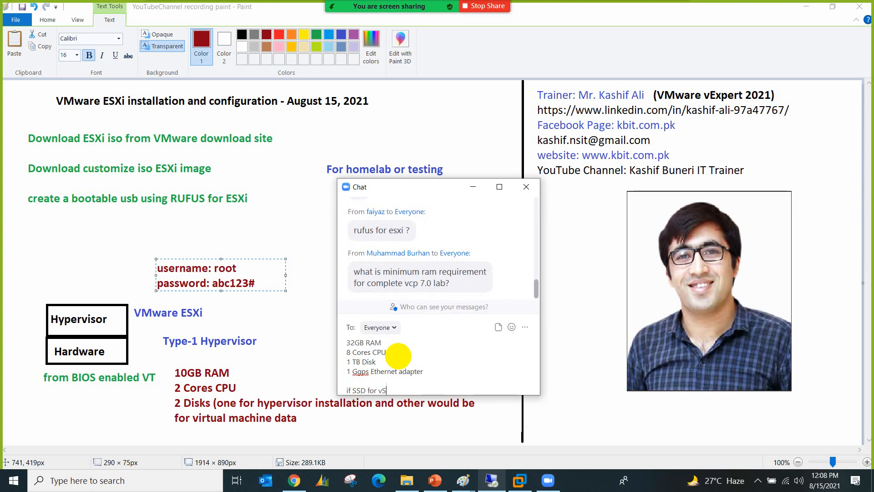
{"action": "key", "text": "BackSpace"}
{"action": "key", "text": "BackSpace"}
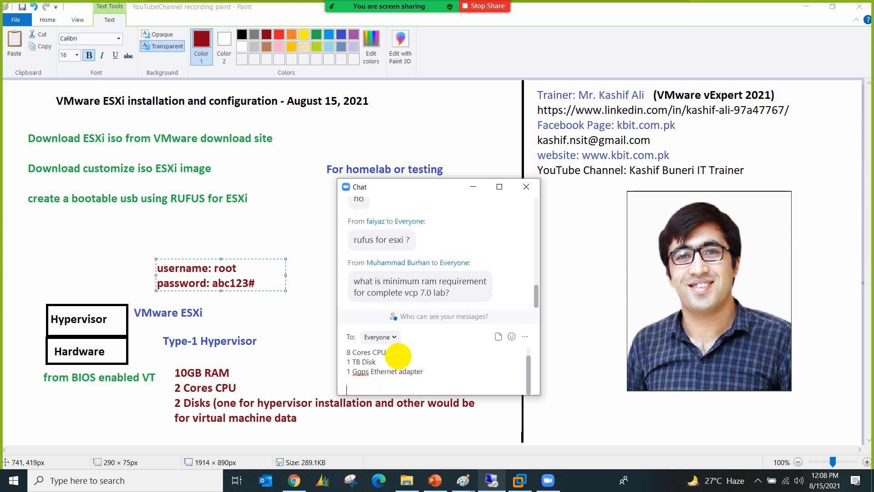
{"action": "type", "text": "SSD for vSAN"}
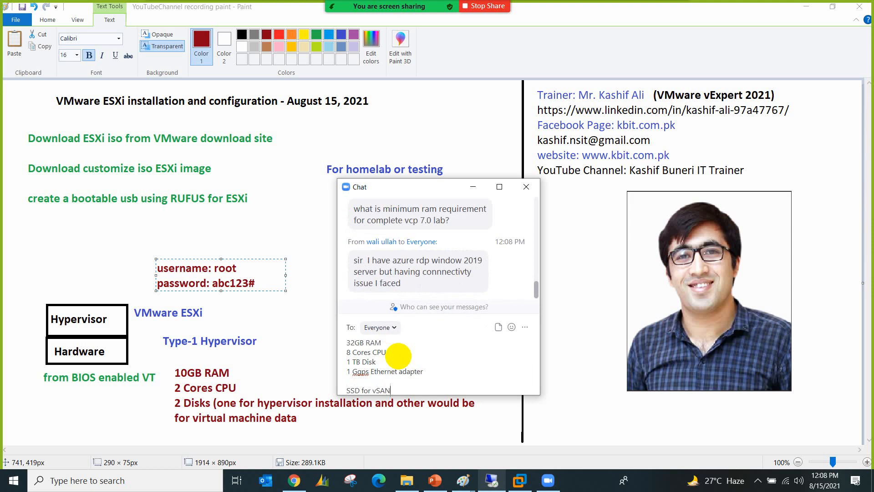
{"action": "key", "text": "Return"}
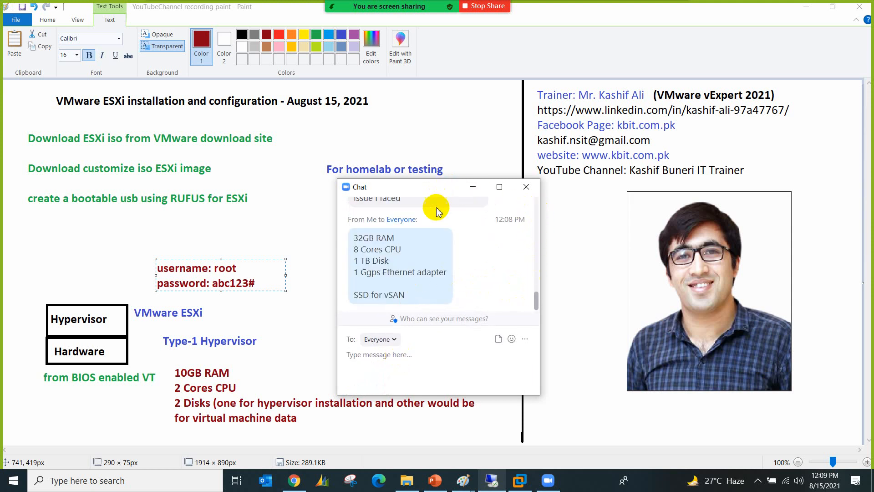
Step: Scroll the chat, jump to the newest message, then close the chat window
{"action": "scroll", "coordinate": [444, 231], "scroll_direction": "up", "scroll_amount": 3}
{"action": "scroll", "coordinate": [444, 232], "scroll_direction": "up", "scroll_amount": 1}
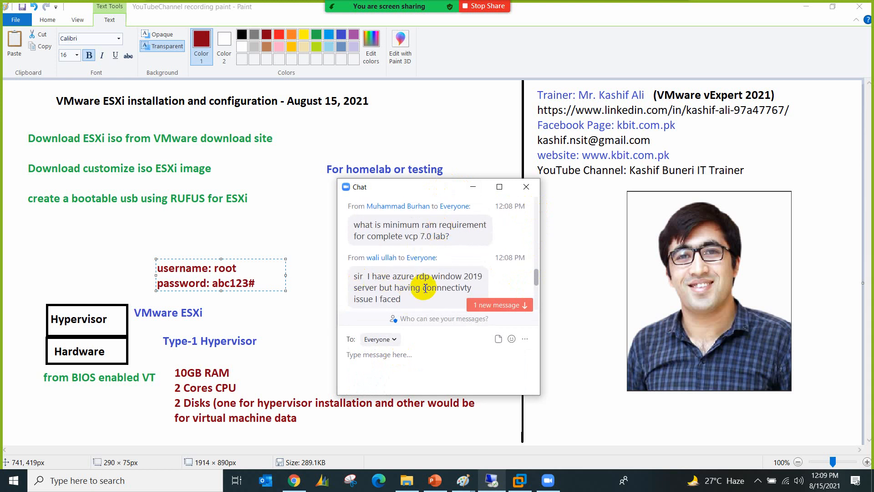
{"action": "left_click", "coordinate": [502, 314]}
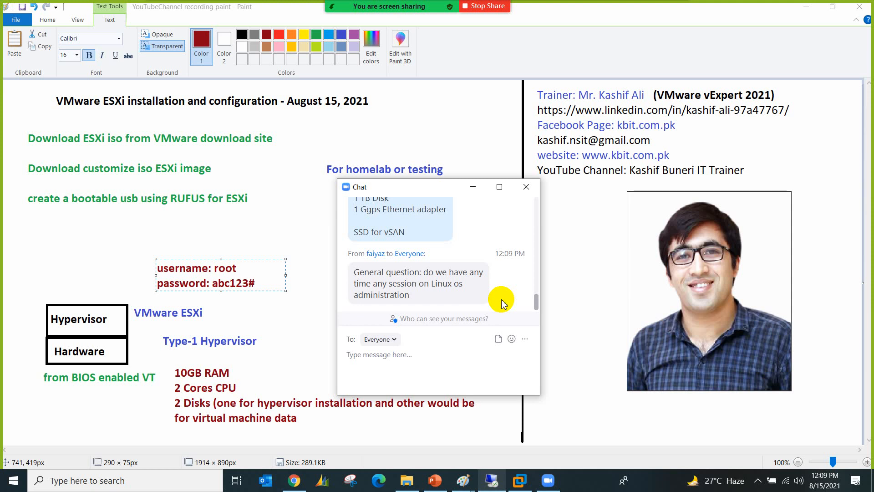
{"action": "left_click", "coordinate": [525, 188]}
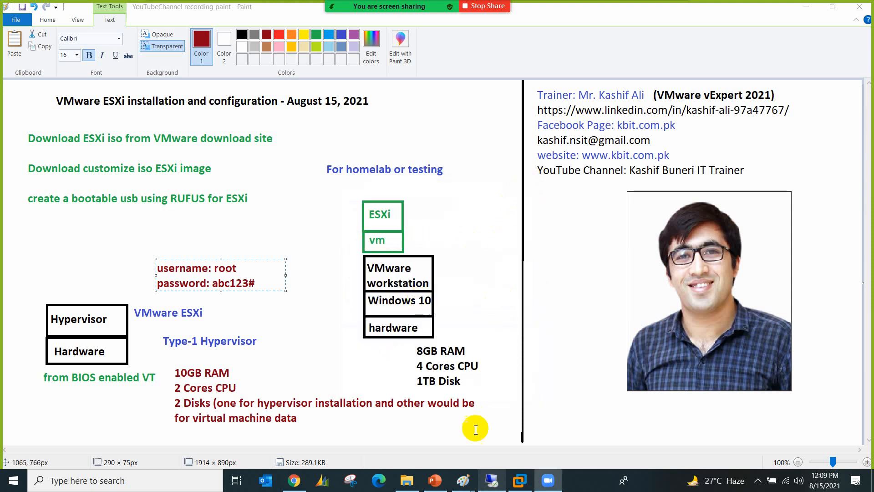
Step: Return to the Paint whiteboard, commit the login note, and delete the three green download lines
{"action": "left_click", "coordinate": [490, 449]}
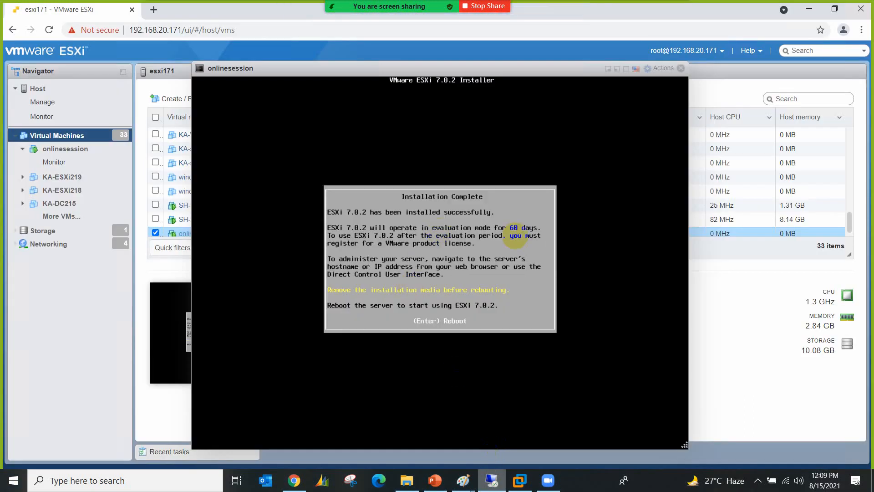
{"action": "key", "text": "alt+Tab"}
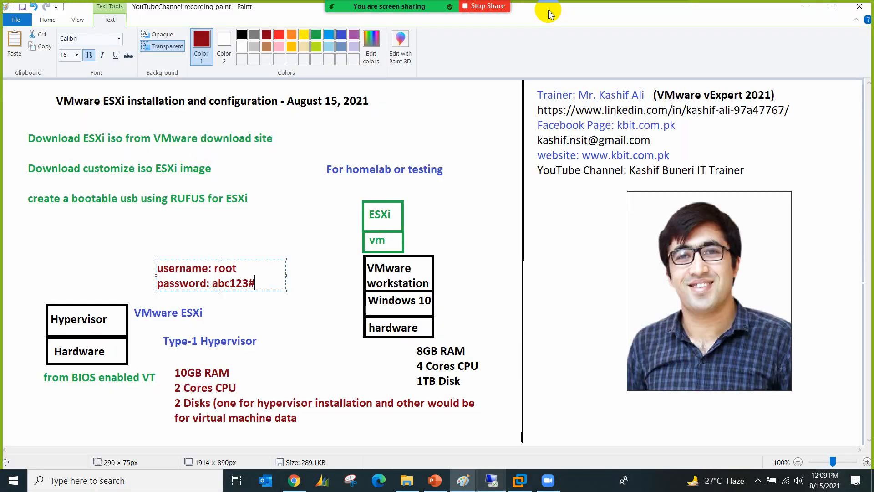
{"action": "left_click", "coordinate": [209, 220]}
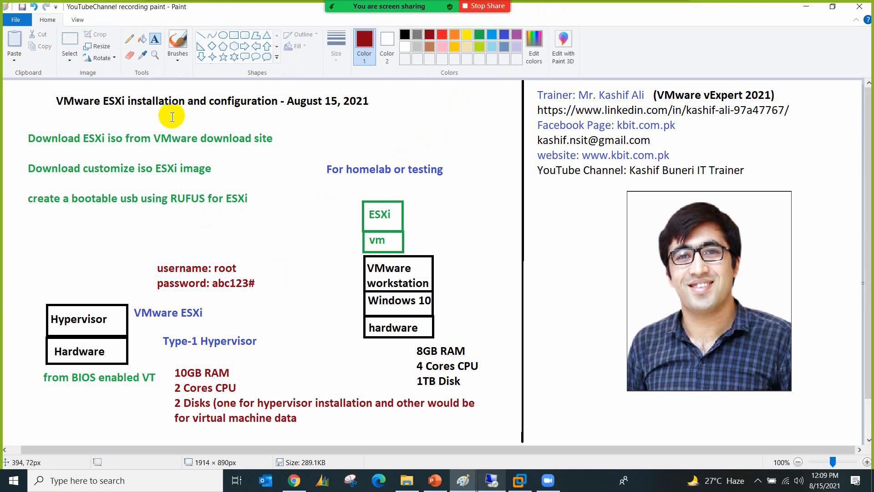
{"action": "left_click", "coordinate": [64, 42]}
{"action": "left_click_drag", "start_coordinate": [22, 128], "coordinate": [277, 211]}
{"action": "key", "text": "Delete"}
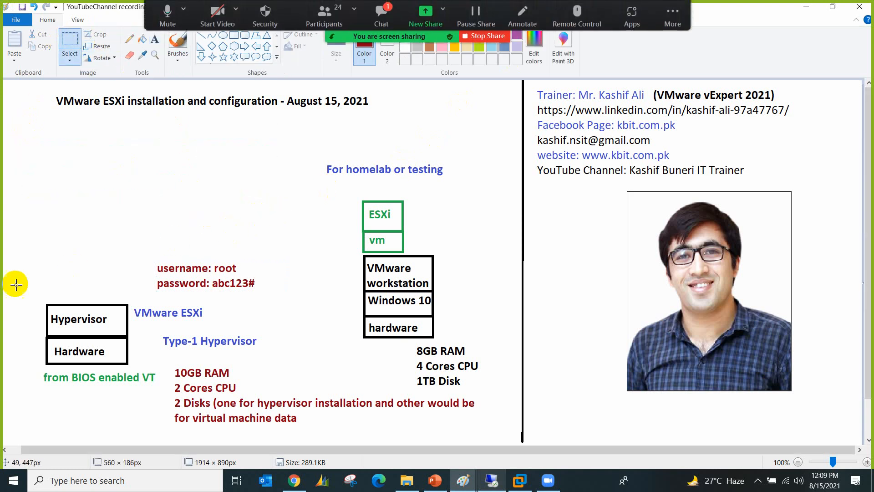
Step: Delete the right-hand workstation diagram and the red RAM, CPU and disk notes
{"action": "left_click_drag", "start_coordinate": [138, 254], "coordinate": [274, 352]}
{"action": "left_click", "coordinate": [302, 324]}
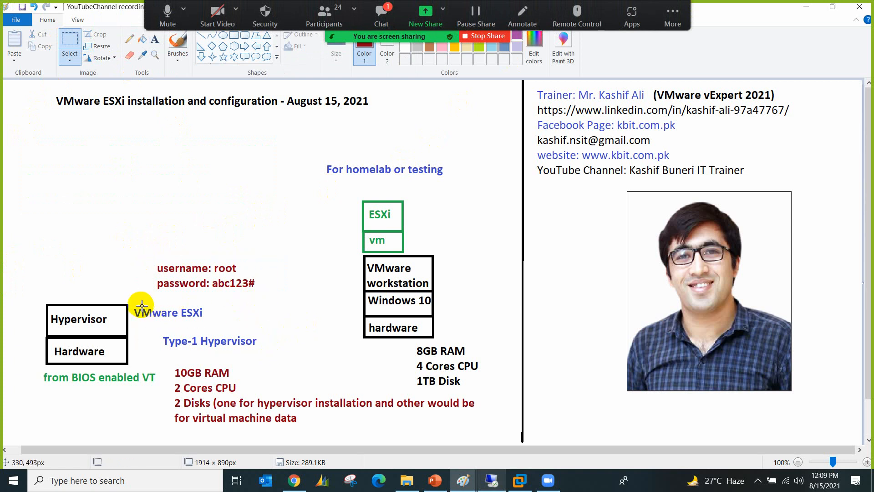
{"action": "left_click_drag", "start_coordinate": [323, 147], "coordinate": [485, 389]}
{"action": "key", "text": "Delete"}
{"action": "left_click_drag", "start_coordinate": [173, 362], "coordinate": [476, 428]}
{"action": "key", "text": "Delete"}
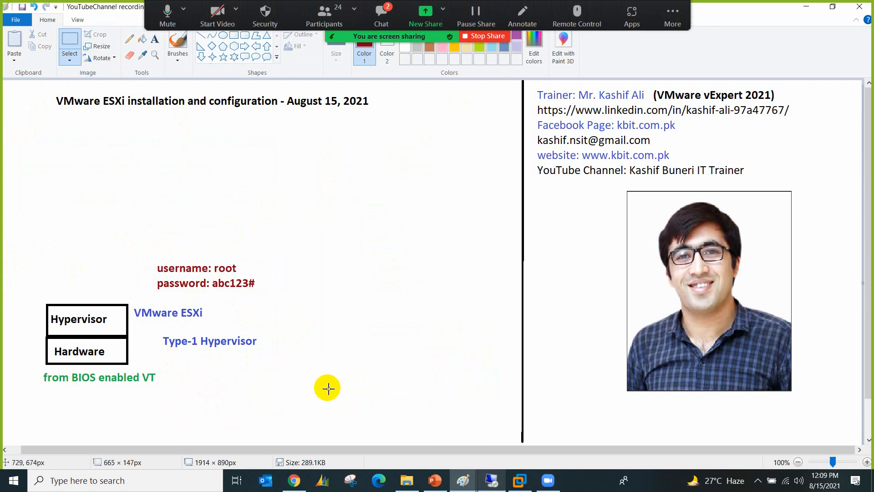
Step: Move the left diagram up toward the centre and make its top box read VMware ESXi
{"action": "left_click_drag", "start_coordinate": [33, 264], "coordinate": [286, 390]}
{"action": "left_click_drag", "start_coordinate": [221, 360], "coordinate": [325, 324]}
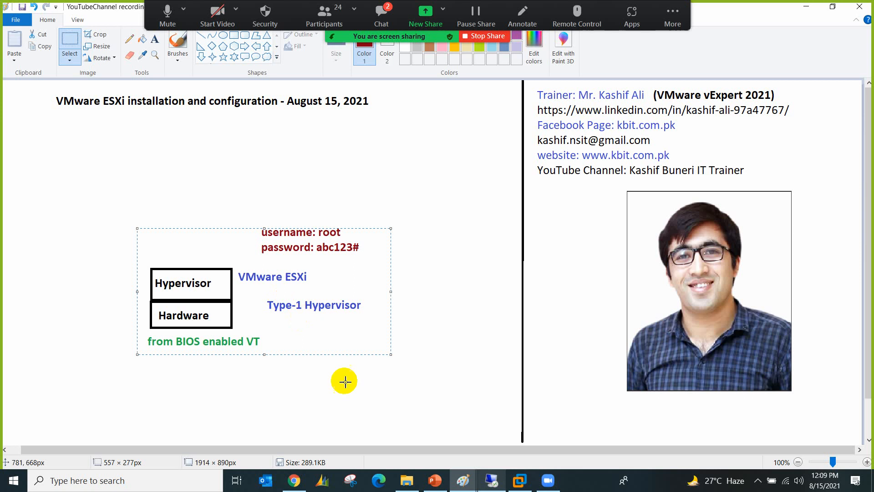
{"action": "left_click", "coordinate": [326, 366]}
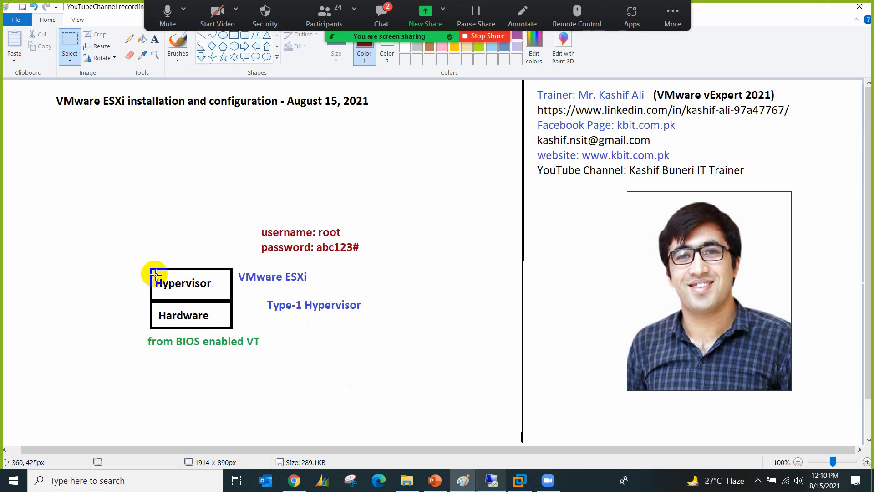
{"action": "left_click_drag", "start_coordinate": [153, 274], "coordinate": [207, 280]}
{"action": "key", "text": "Delete"}
{"action": "left_click", "coordinate": [268, 284]}
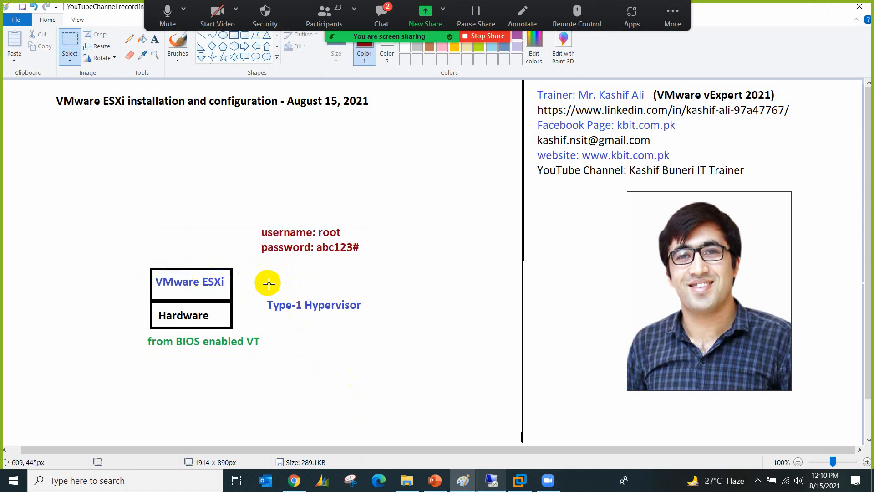
Step: Delete the Type-1 Hypervisor label and the 'from BIOS enabled VT' note
{"action": "left_click_drag", "start_coordinate": [265, 291], "coordinate": [367, 314]}
{"action": "key", "text": "Delete"}
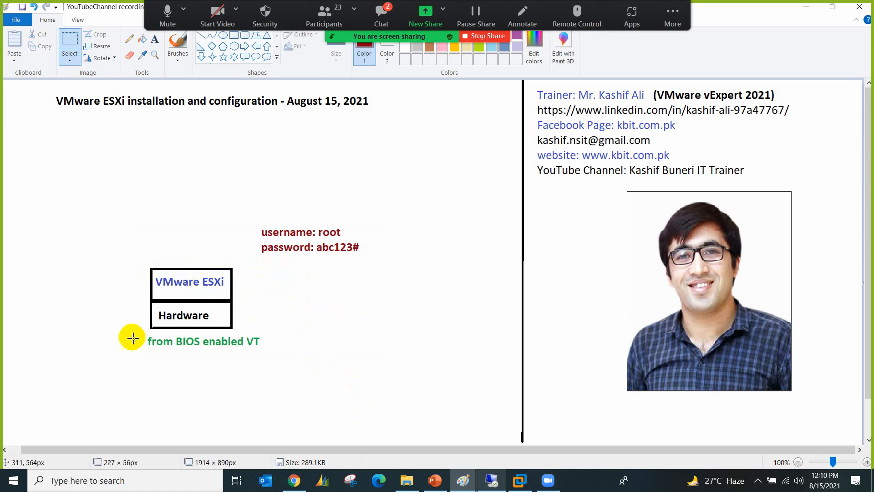
{"action": "left_click_drag", "start_coordinate": [136, 334], "coordinate": [260, 350]}
{"action": "key", "text": "Delete"}
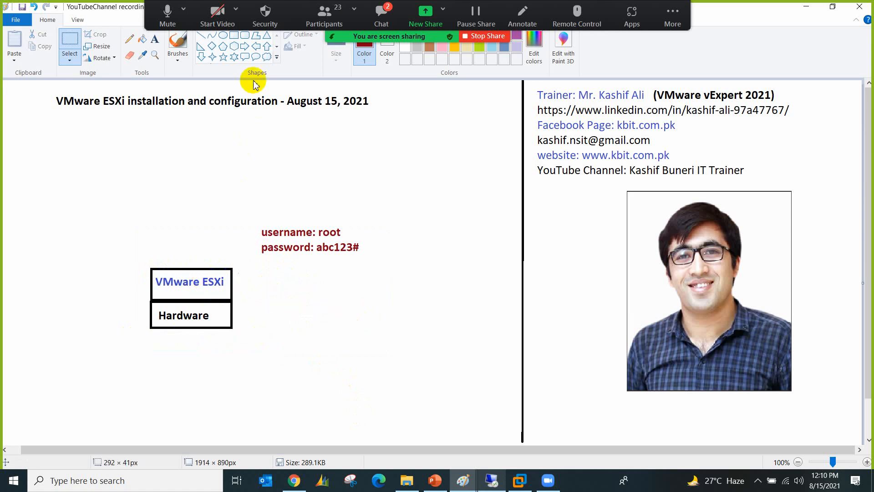
Step: Draw a dark red box labelled 'hardware' below the diagram and connect it to Hardware
{"action": "left_click", "coordinate": [235, 36]}
{"action": "left_click_drag", "start_coordinate": [239, 372], "coordinate": [315, 392]}
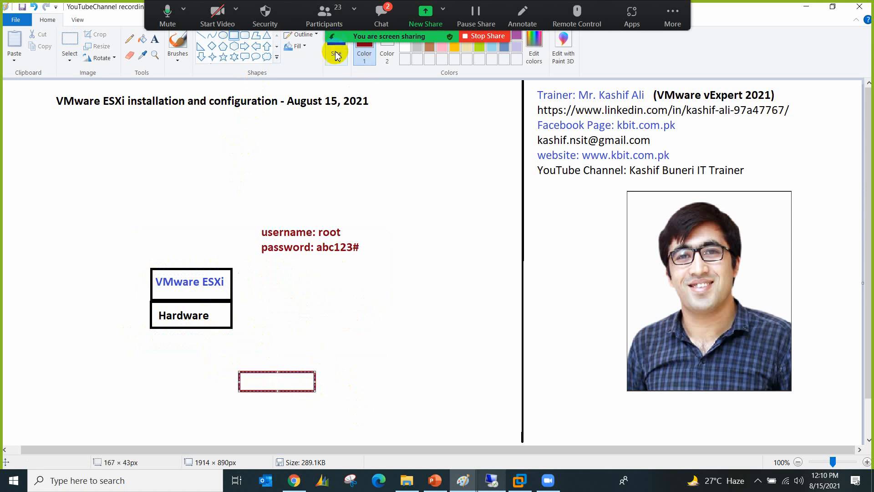
{"action": "left_click", "coordinate": [155, 38]}
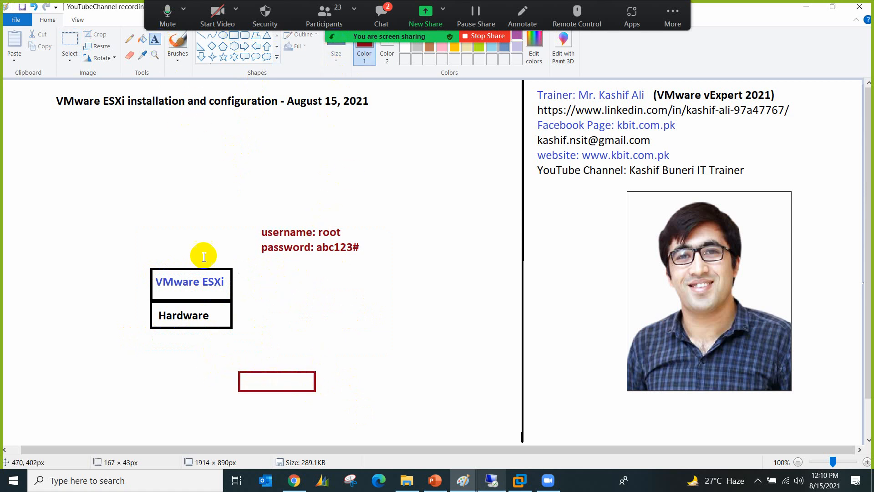
{"action": "left_click", "coordinate": [246, 380]}
{"action": "type", "text": "ha"}
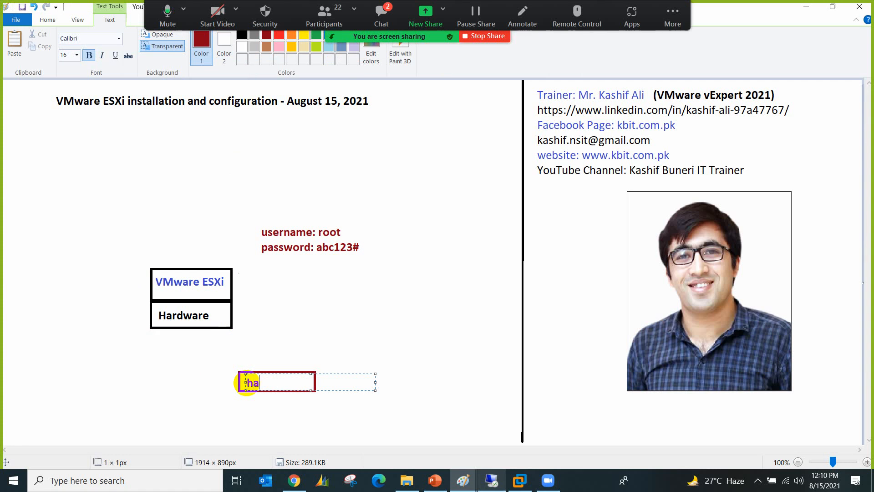
{"action": "type", "text": "rdware"}
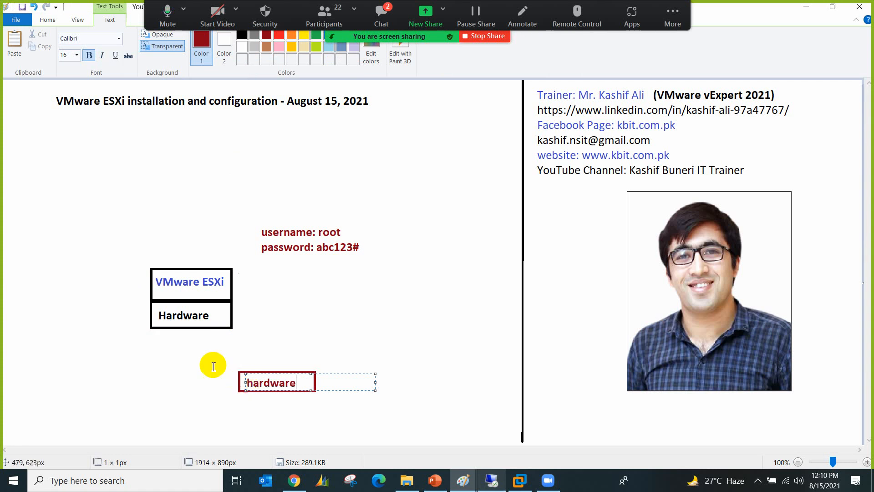
{"action": "left_click", "coordinate": [190, 358]}
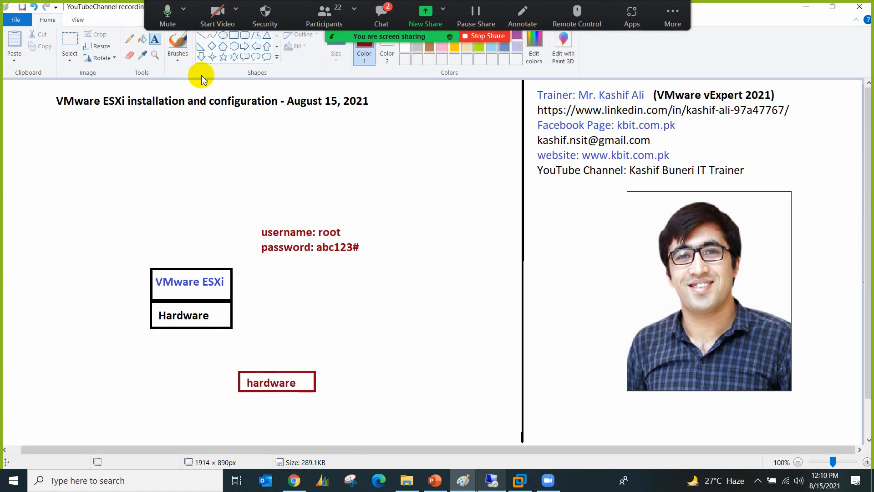
{"action": "left_click", "coordinate": [201, 36]}
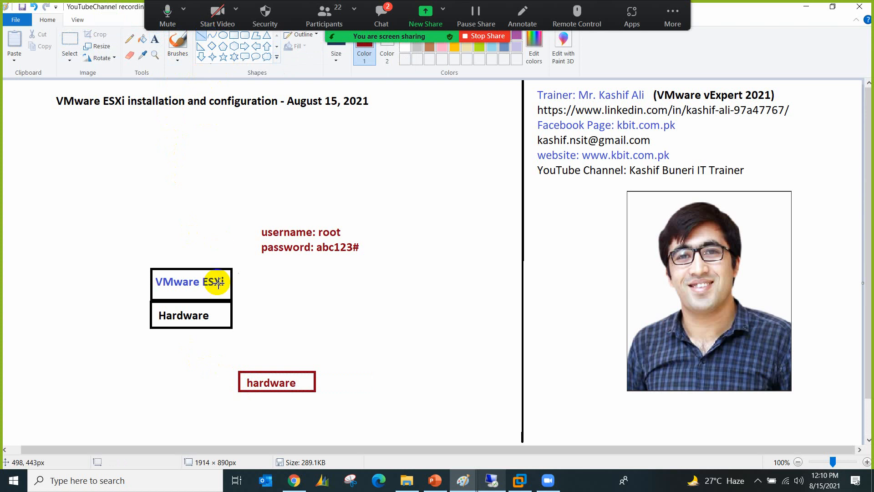
{"action": "left_click_drag", "start_coordinate": [227, 327], "coordinate": [249, 372]}
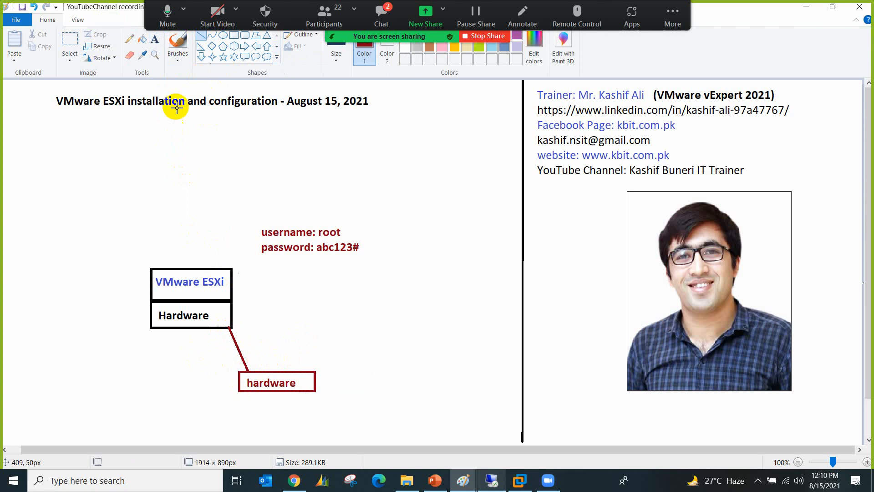
Step: Replace the box's 'hardware' label with 'SWitch', then bring up the Zoom chat
{"action": "left_click", "coordinate": [159, 41]}
{"action": "left_click", "coordinate": [69, 39]}
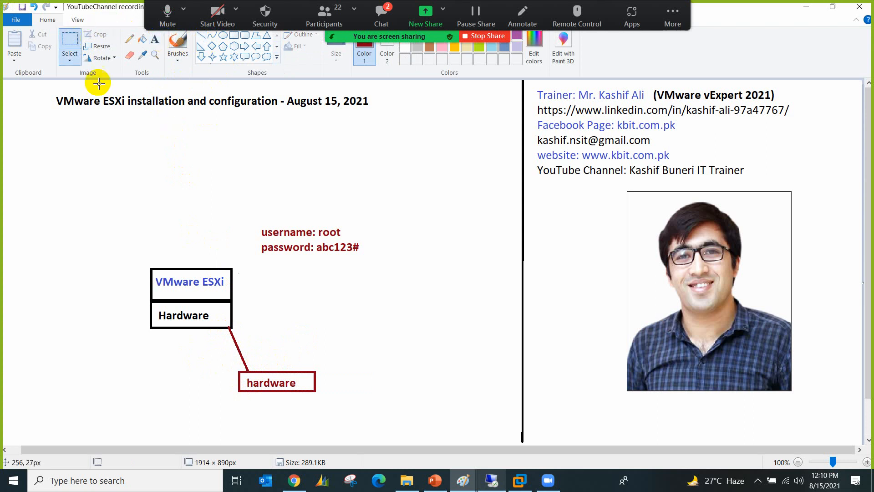
{"action": "left_click_drag", "start_coordinate": [242, 376], "coordinate": [300, 389]}
{"action": "key", "text": "Delete"}
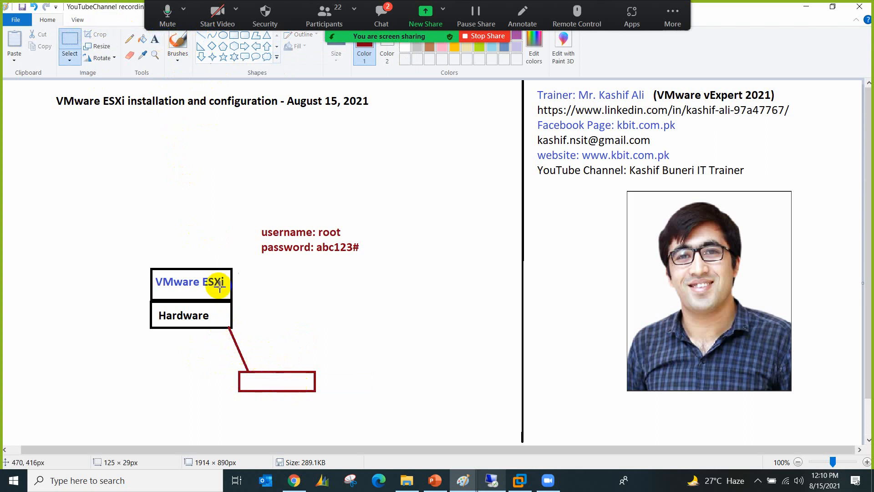
{"action": "left_click", "coordinate": [155, 40]}
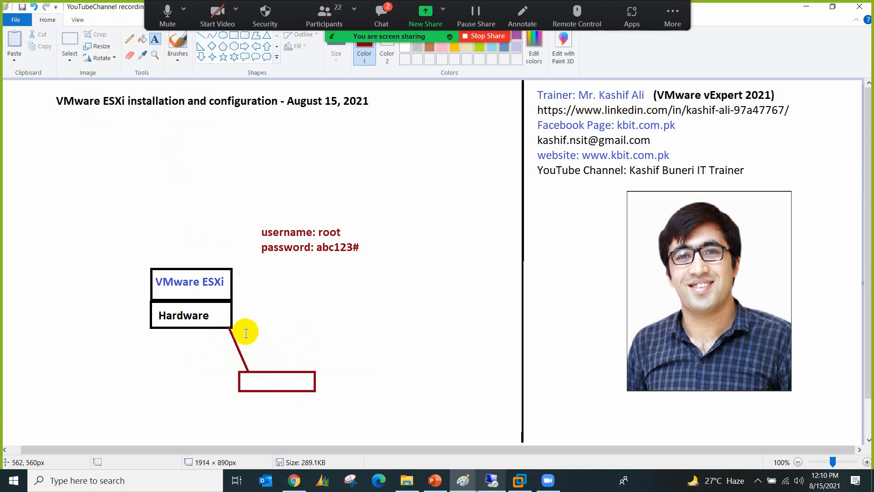
{"action": "left_click", "coordinate": [243, 375]}
{"action": "type", "text": "SWitch"}
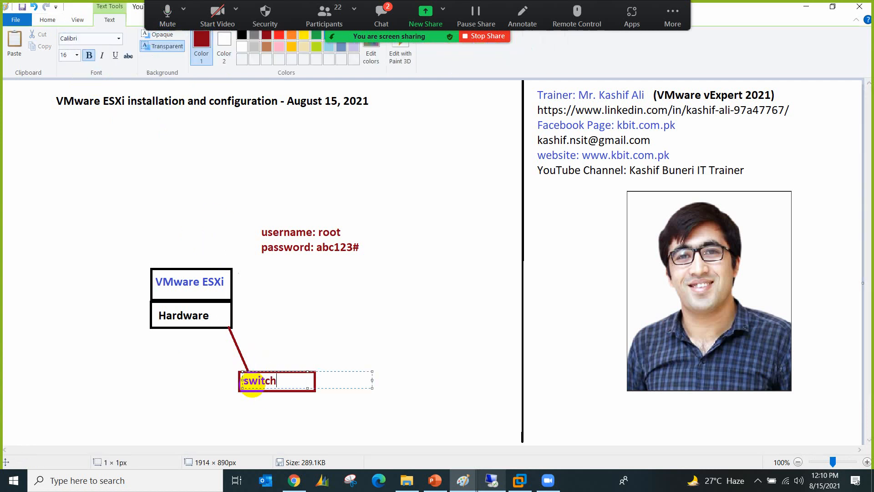
{"action": "left_click", "coordinate": [385, 9]}
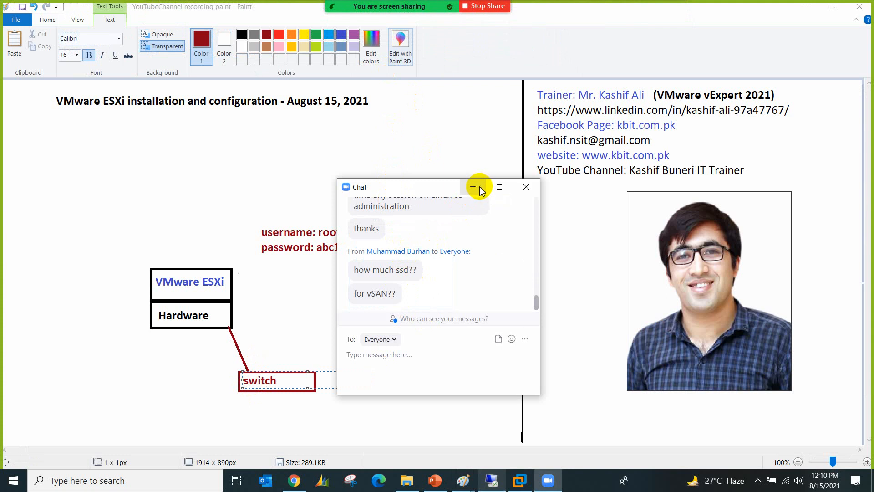
Step: Minimize the chat, commit the switch label, and move the username and password notes left
{"action": "left_click", "coordinate": [481, 190]}
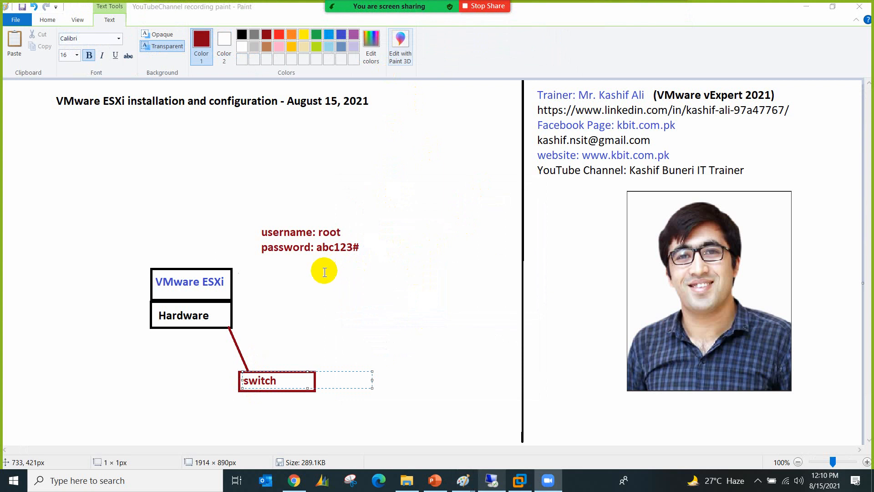
{"action": "left_click", "coordinate": [319, 250]}
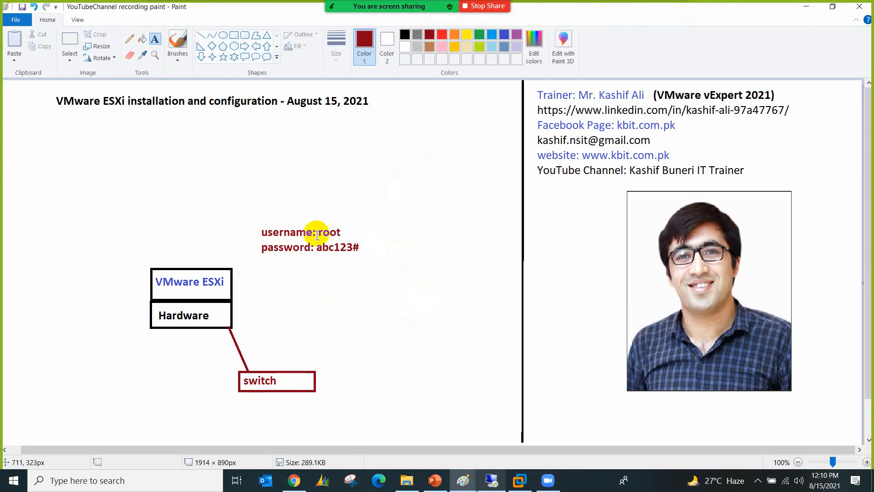
{"action": "left_click", "coordinate": [69, 39]}
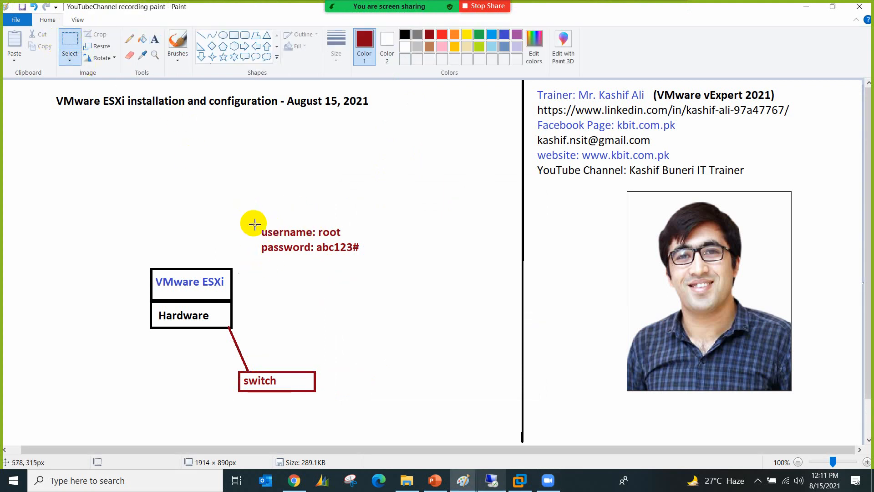
{"action": "left_click_drag", "start_coordinate": [254, 224], "coordinate": [123, 333]}
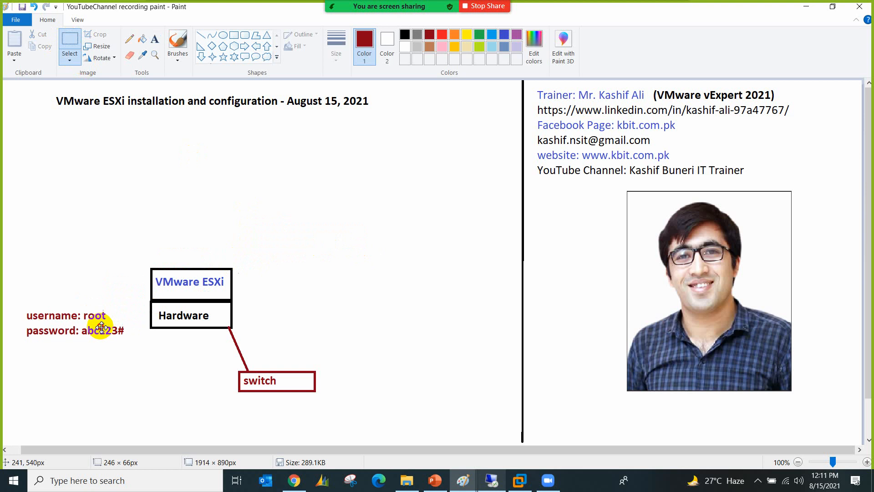
{"action": "left_click", "coordinate": [305, 309]}
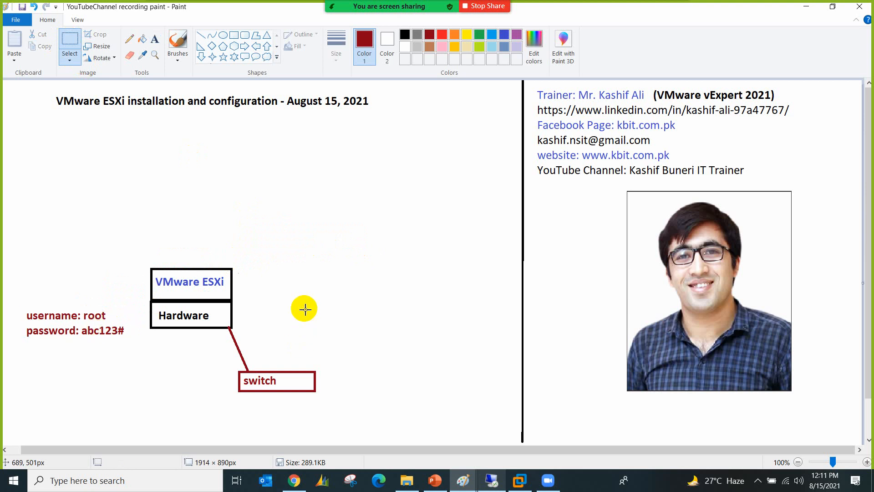
{"action": "left_click", "coordinate": [154, 40]}
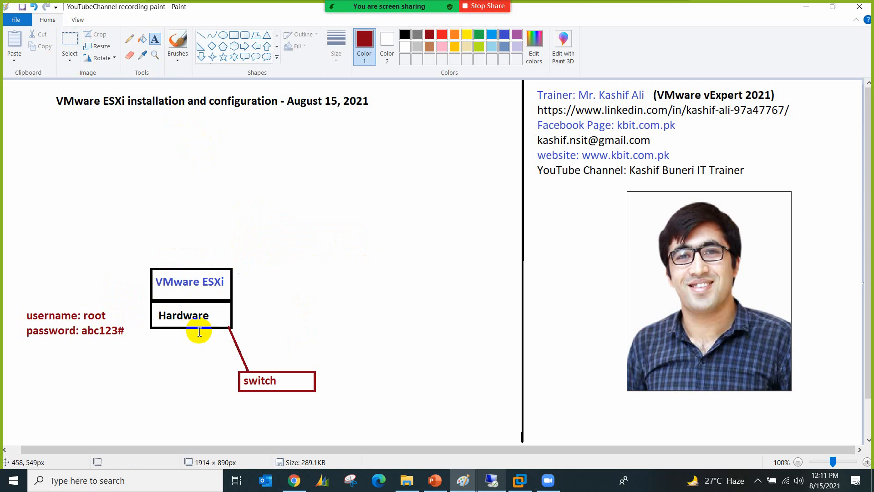
{"action": "left_click", "coordinate": [368, 271]}
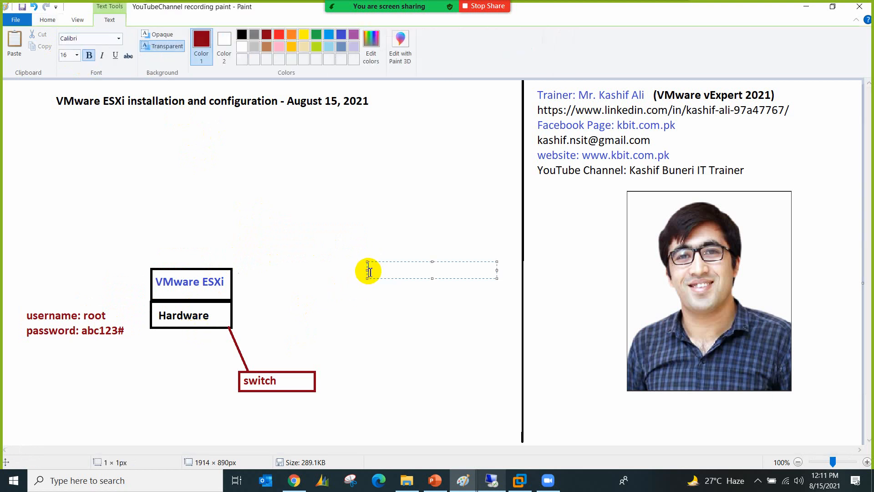
Step: Add the note 'at-least 4 or 5 network adapters are required for a host on which we will install ESXi' near the title
{"action": "type", "text": "at-leaset"}
{"action": "key", "text": "BackSpace"}
{"action": "type", "text": "t 4 or 5 netw"}
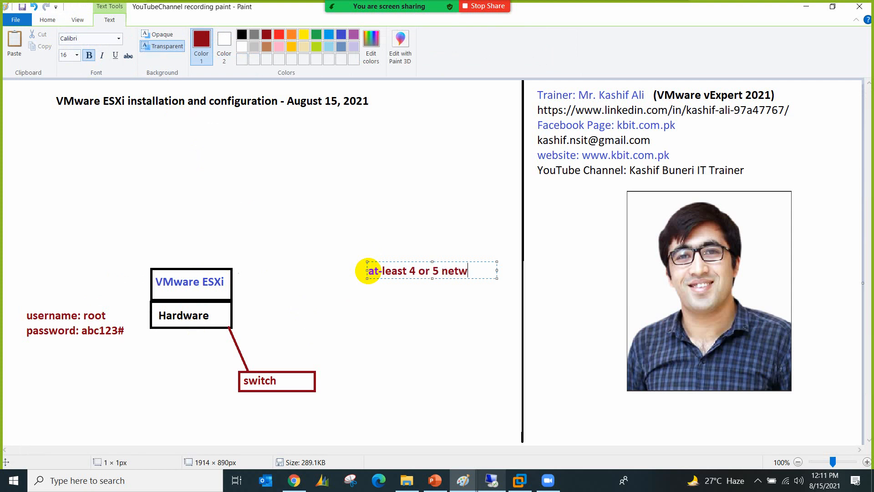
{"action": "type", "text": "ork adapter"}
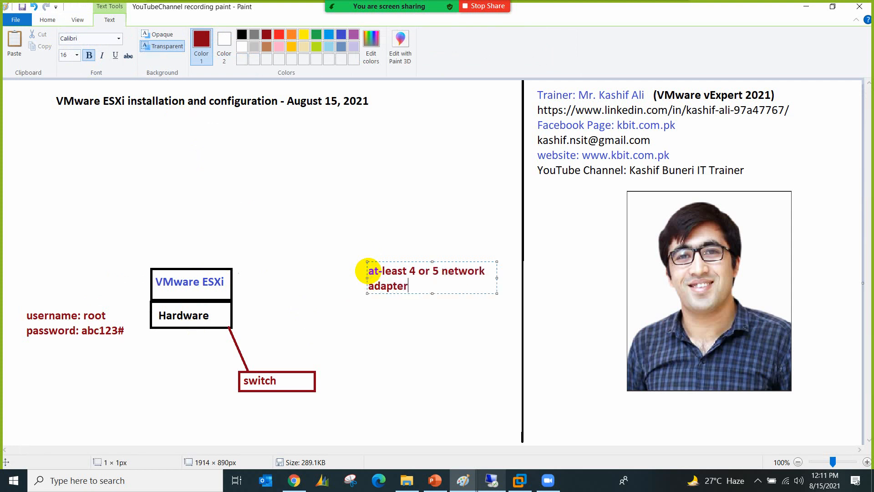
{"action": "type", "text": "s are required for a hos"}
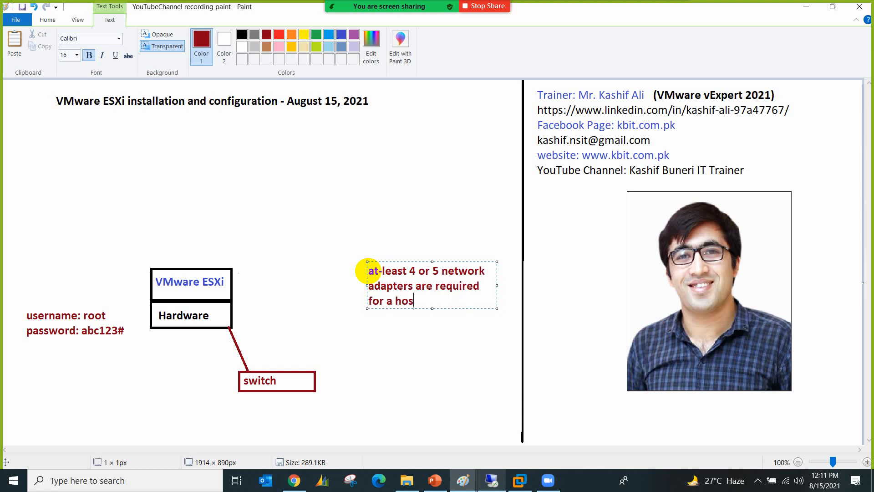
{"action": "type", "text": "t whic"}
{"action": "key", "text": "BackSpace"}
{"action": "key", "text": "BackSpace"}
{"action": "type", "text": "on which we will install ESXi"}
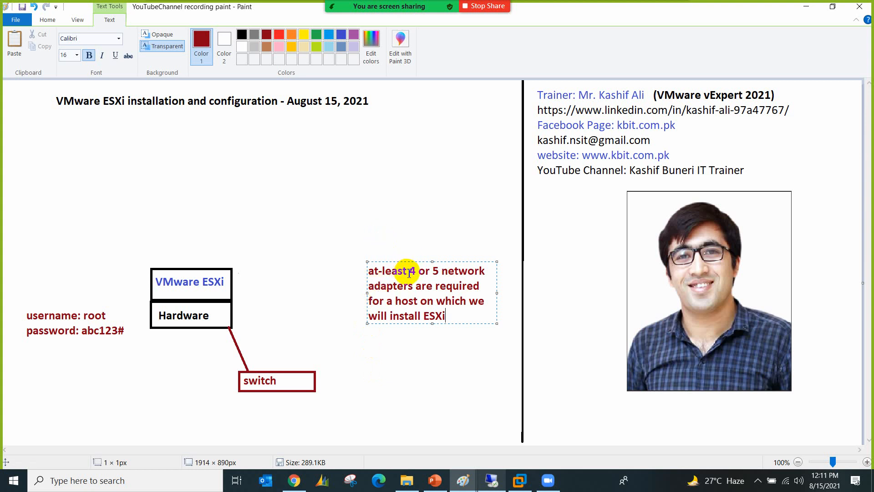
{"action": "left_click_drag", "start_coordinate": [416, 262], "coordinate": [448, 115]}
{"action": "left_click", "coordinate": [405, 230]}
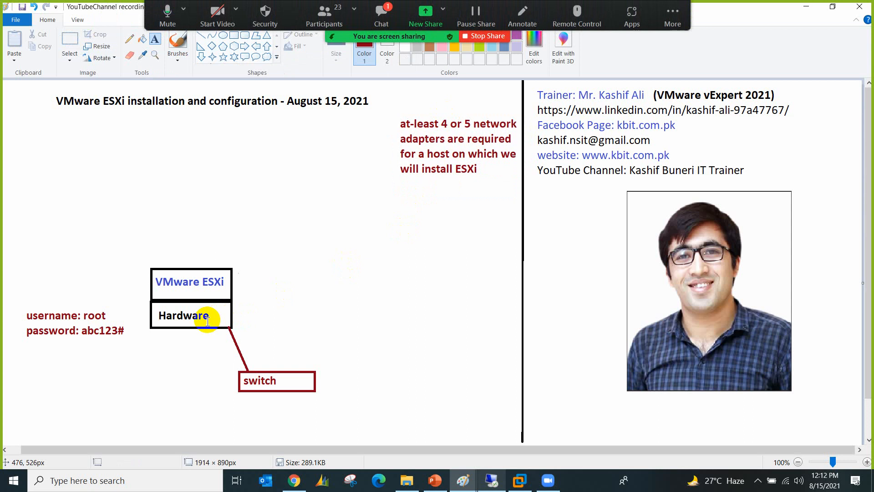
{"action": "left_click", "coordinate": [382, 20]}
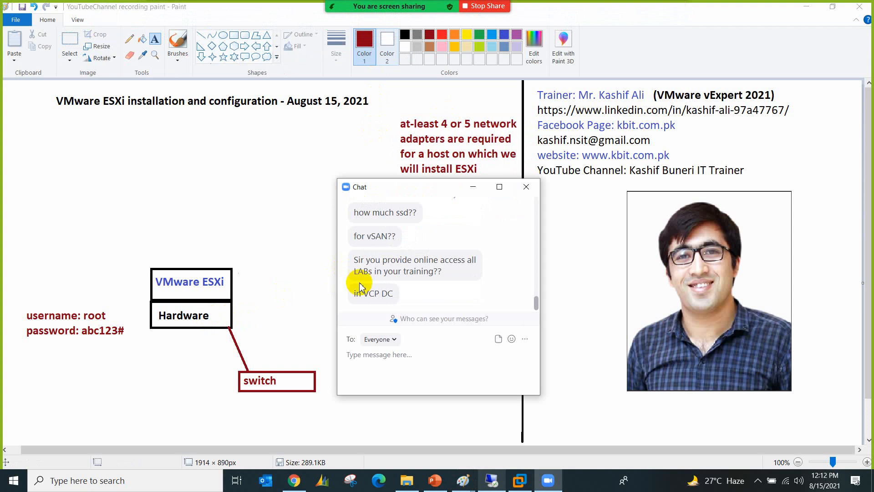
Step: Scroll through the chat, close it, and refocus Paint, dismissing the stray empty text box
{"action": "scroll", "coordinate": [497, 250], "scroll_direction": "up", "scroll_amount": 1}
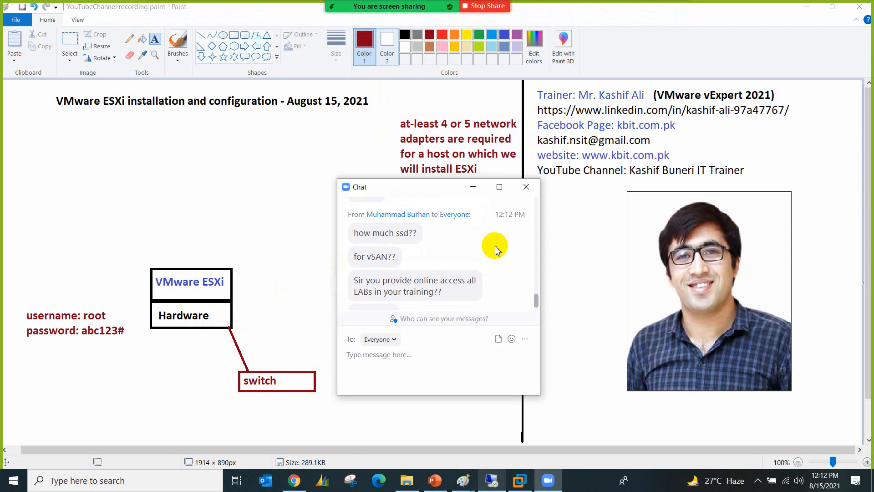
{"action": "scroll", "coordinate": [496, 249], "scroll_direction": "down", "scroll_amount": 1}
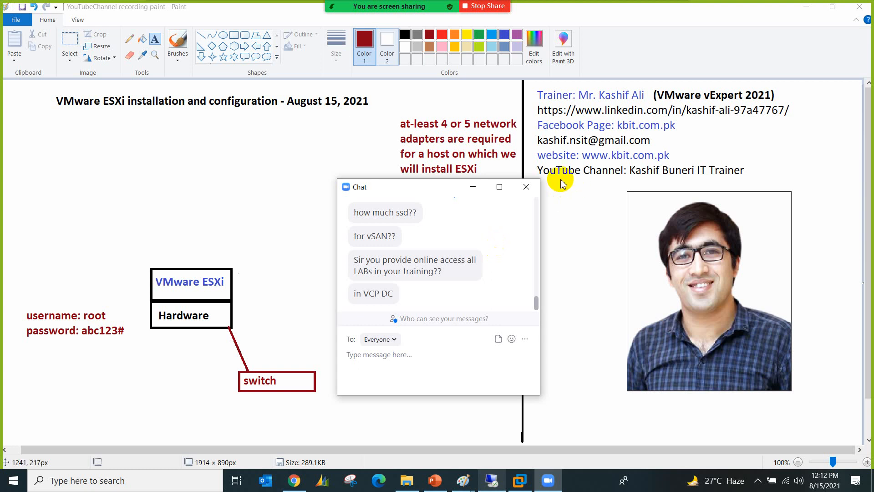
{"action": "left_click", "coordinate": [526, 187]}
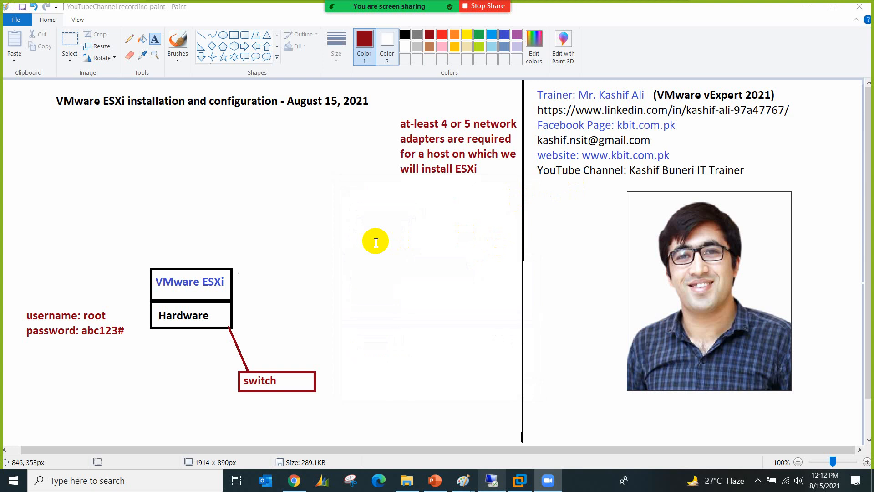
{"action": "left_click", "coordinate": [250, 280]}
{"action": "left_click", "coordinate": [298, 332]}
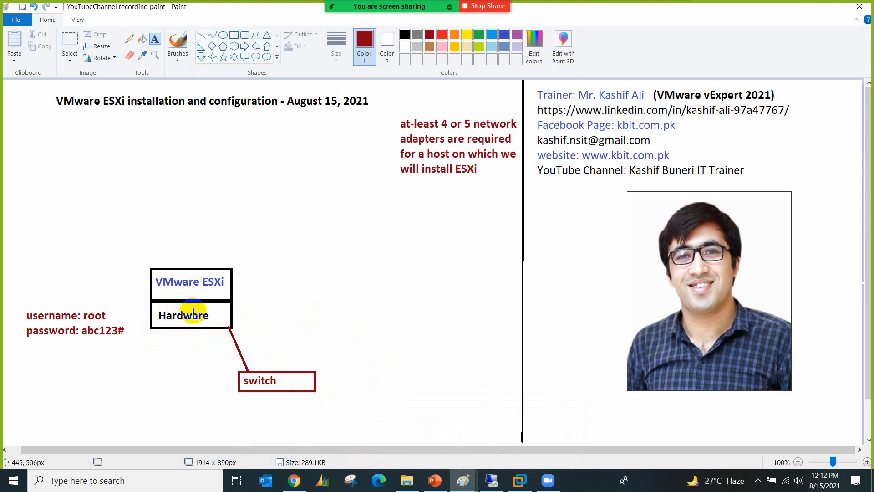
Step: Add a one-line 'Remove installation media' note beside the Hardware box, then reopen the chat
{"action": "left_click", "coordinate": [320, 304]}
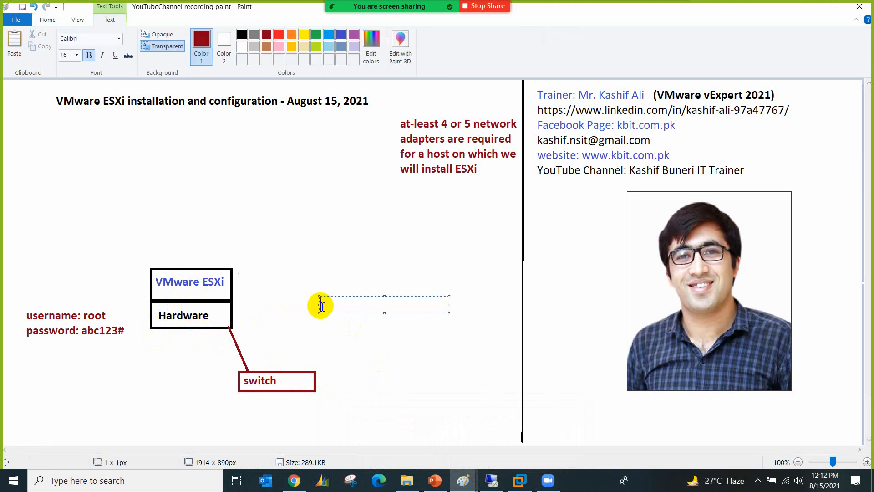
{"action": "type", "text": "Remove installation media"}
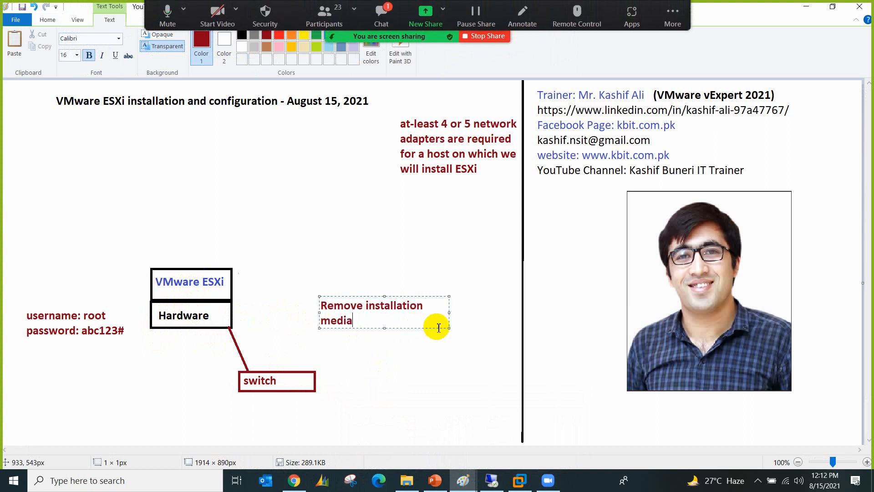
{"action": "left_click_drag", "start_coordinate": [449, 328], "coordinate": [524, 337]}
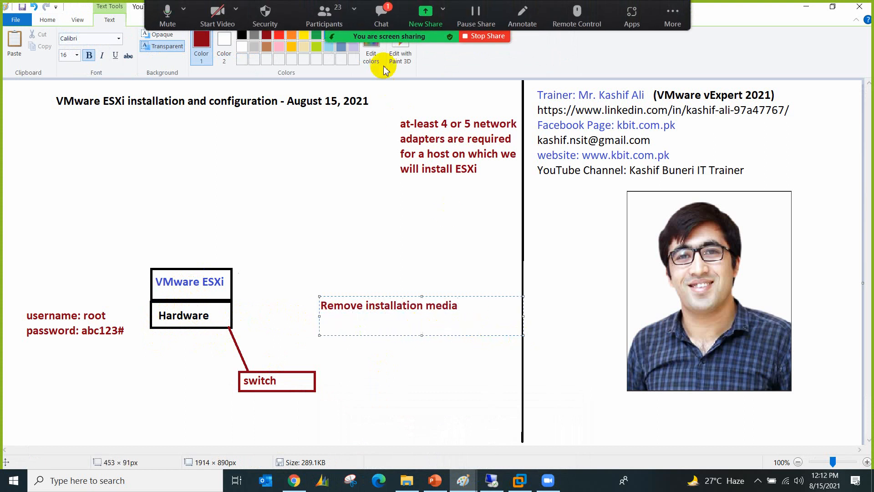
{"action": "left_click", "coordinate": [381, 16]}
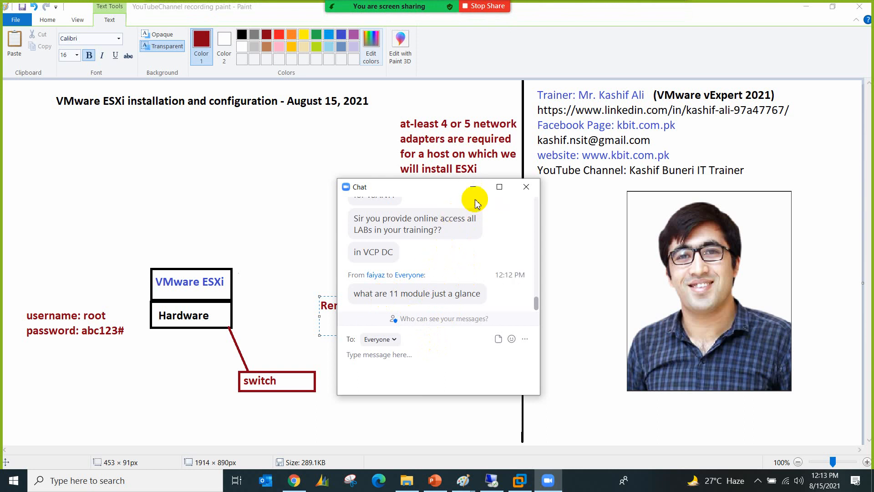
Step: Send chat messages 'VMware Certificaitions site' and 'DAta Center Virtualiza'
{"action": "left_click", "coordinate": [404, 369]}
{"action": "type", "text": "V"}
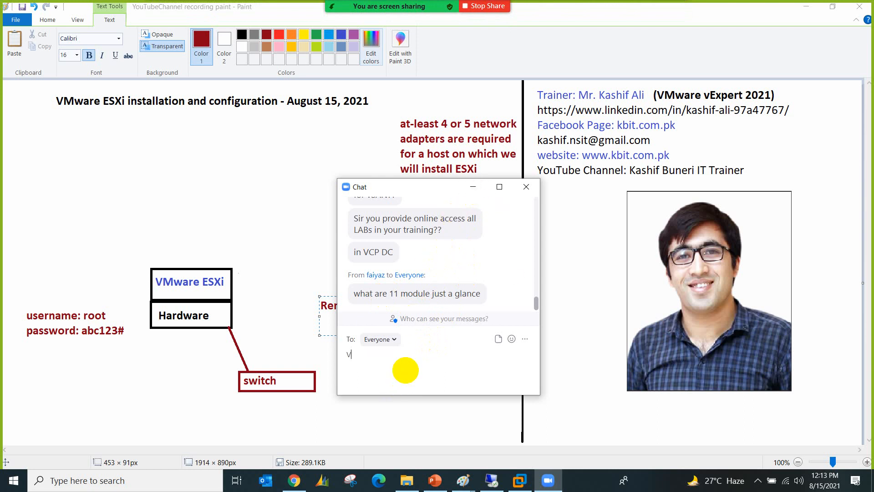
{"action": "type", "text": "Mware Certificaitions site"}
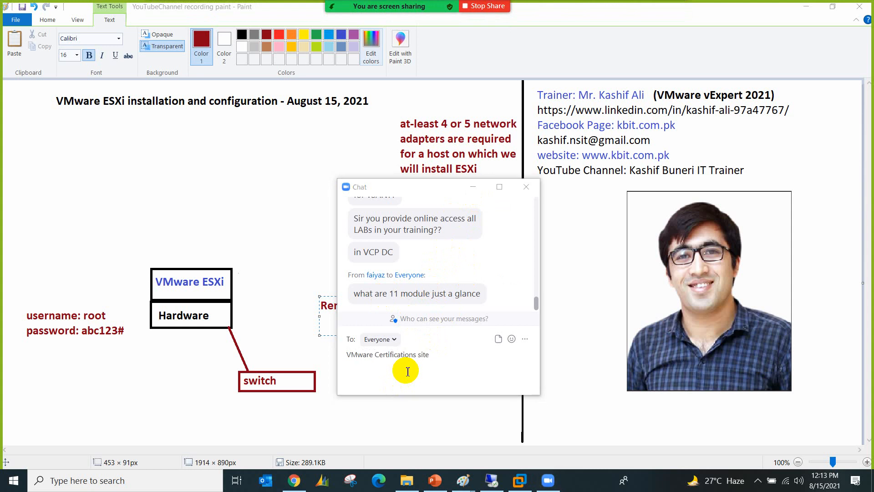
{"action": "left_click", "coordinate": [427, 356]}
{"action": "key", "text": "Return"}
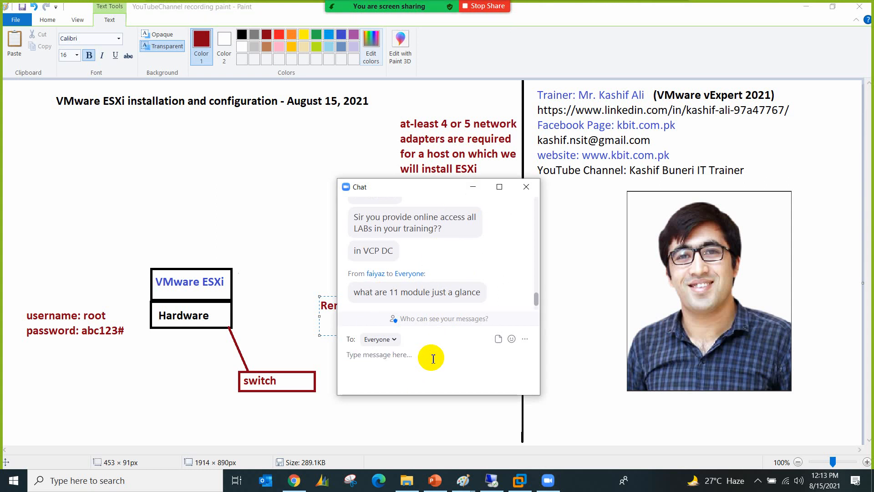
{"action": "type", "text": "DAta "}
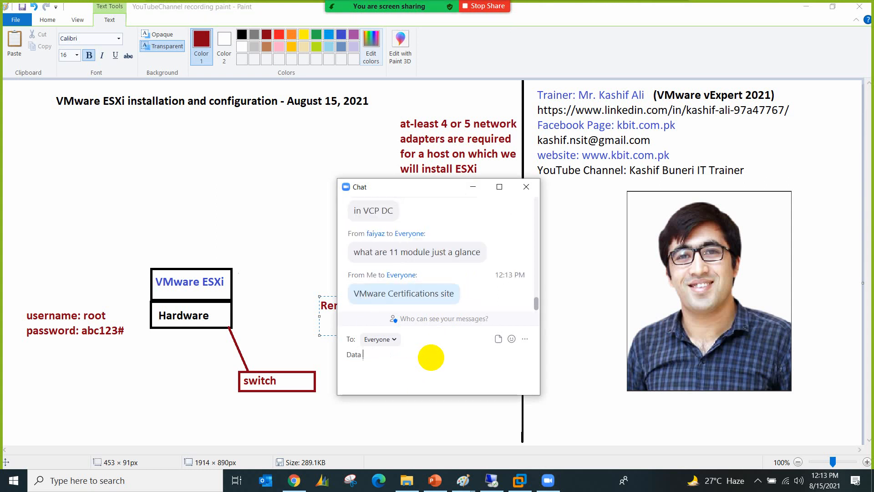
{"action": "type", "text": "Center Virtualization"}
{"action": "key", "text": "Return"}
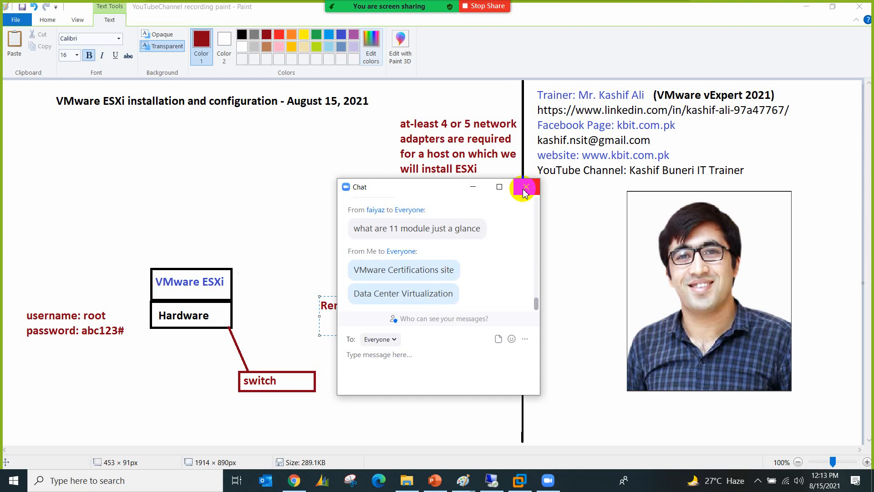
Step: Close the chat, commit the Remove installation media note, and switch to the ESXi remote session
{"action": "left_click", "coordinate": [525, 191]}
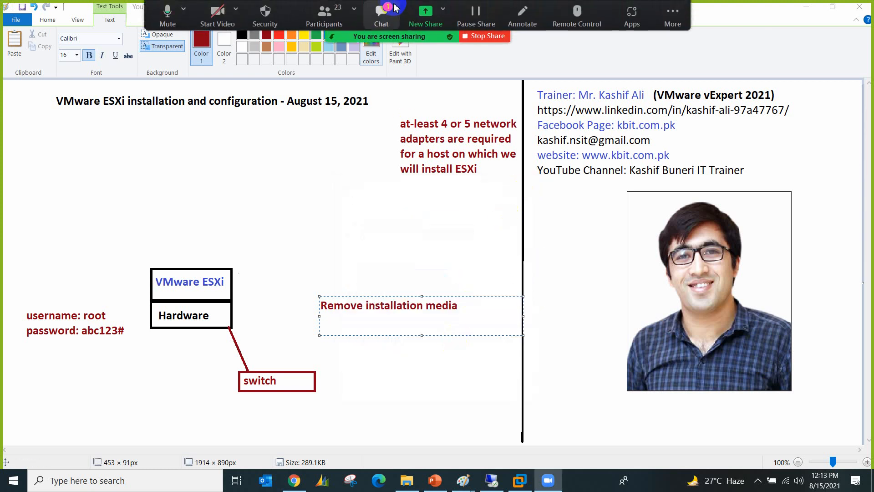
{"action": "left_click", "coordinate": [390, 8]}
{"action": "left_click", "coordinate": [526, 186]}
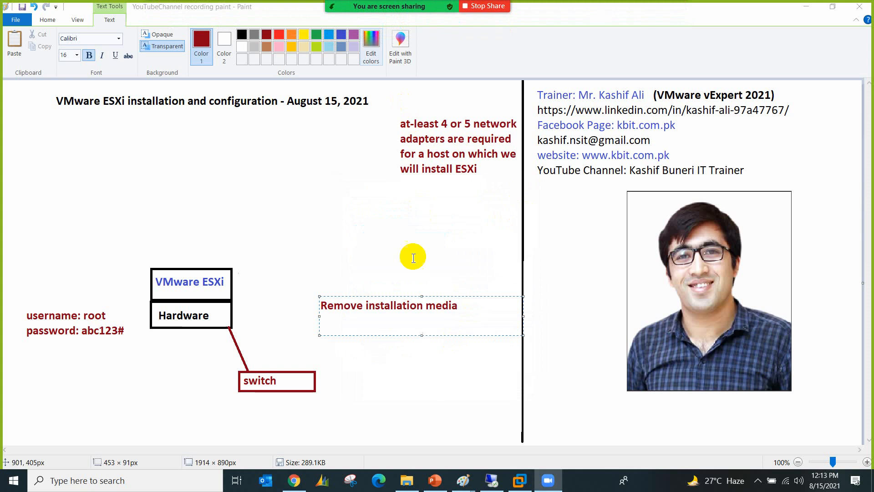
{"action": "left_click", "coordinate": [456, 366]}
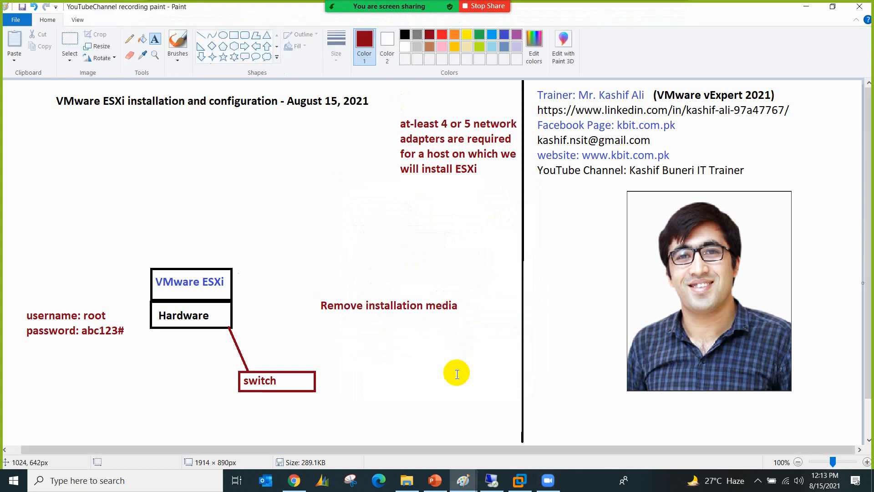
{"action": "mouse_move", "coordinate": [497, 482]}
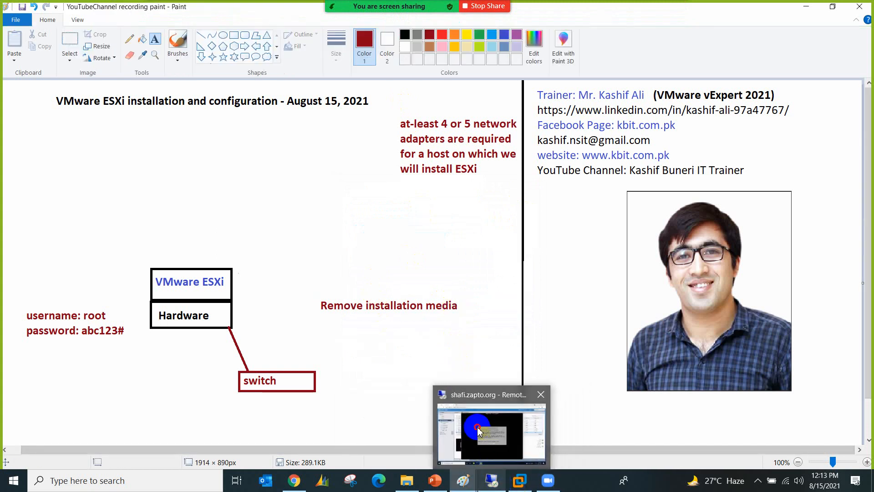
{"action": "left_click", "coordinate": [479, 430]}
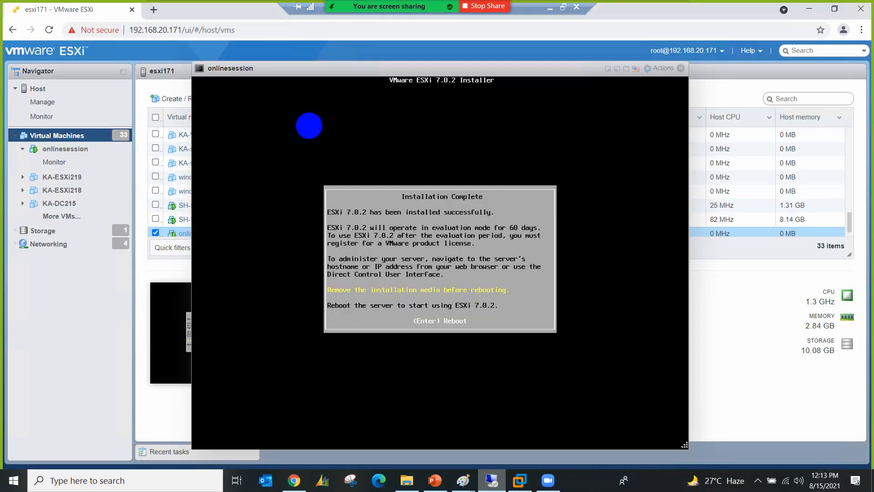
Step: Disconnect the onlinesession VM's CD/DVD Drive 1, set it to Host device, and save
{"action": "left_click", "coordinate": [652, 69]}
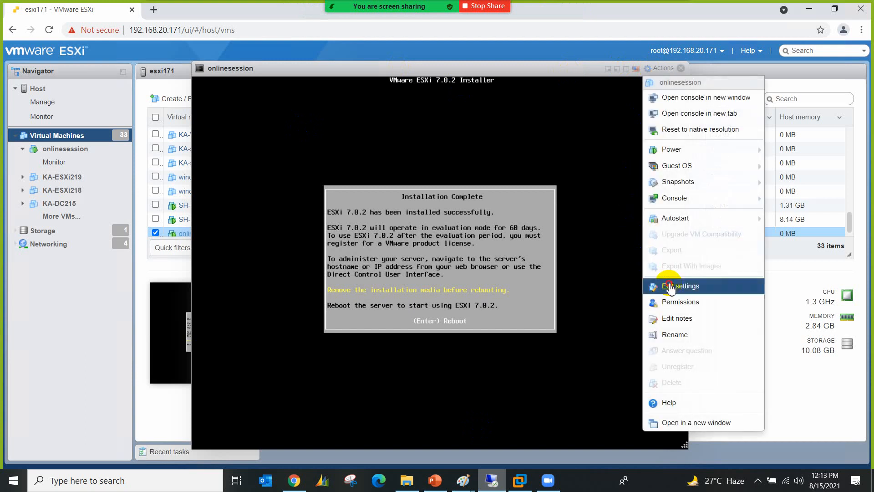
{"action": "left_click", "coordinate": [655, 286]}
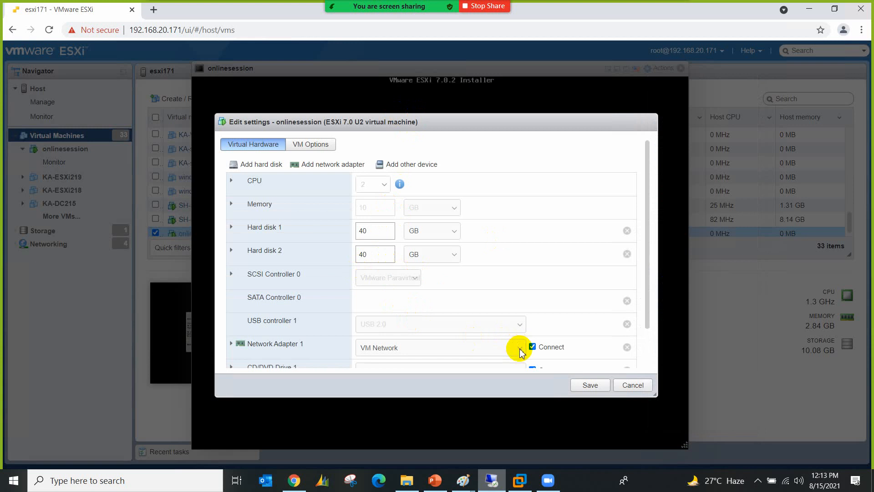
{"action": "scroll", "coordinate": [636, 307], "scroll_direction": "down", "scroll_amount": 2}
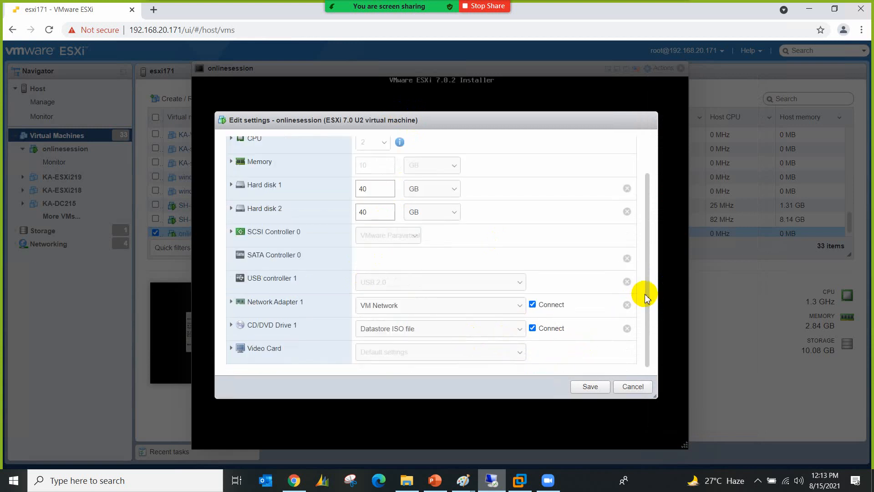
{"action": "left_click", "coordinate": [533, 328]}
{"action": "left_click", "coordinate": [431, 331]}
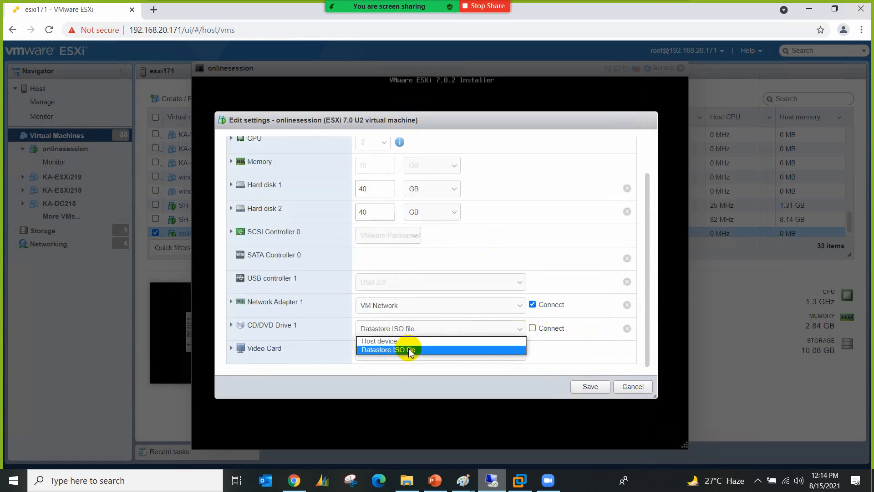
{"action": "left_click", "coordinate": [395, 350]}
{"action": "left_click", "coordinate": [591, 386]}
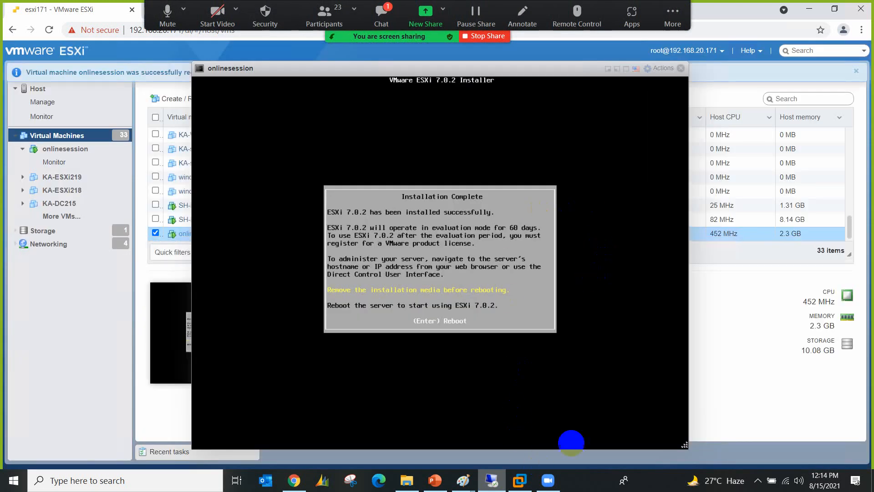
{"action": "left_click", "coordinate": [527, 483]}
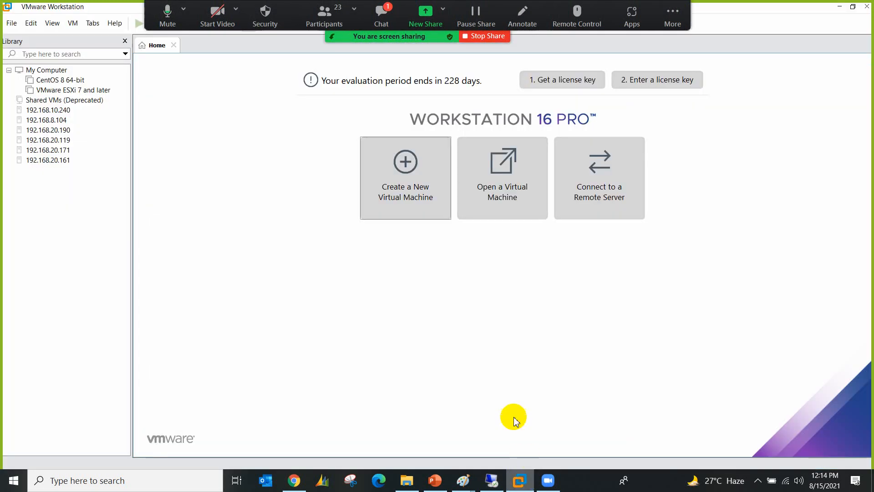
Step: Switch the ESXi VM's CD/DVD to a physical drive, not connected at power on
{"action": "left_click", "coordinate": [69, 91]}
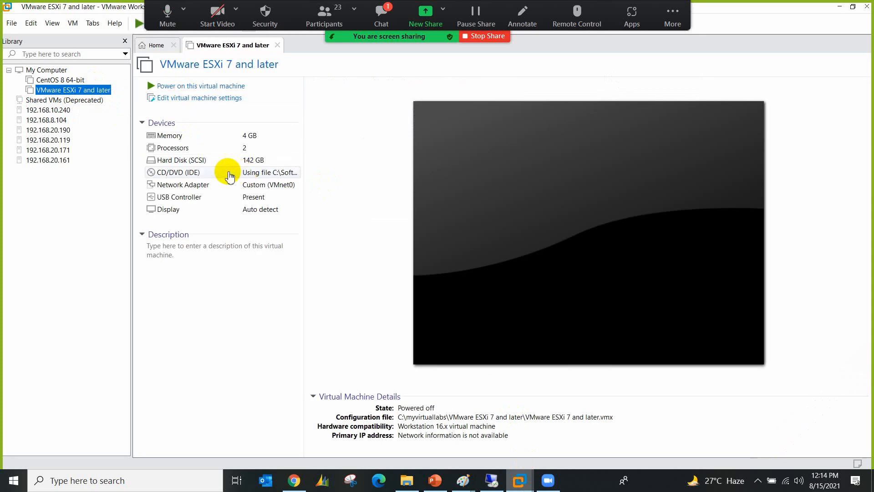
{"action": "left_click", "coordinate": [229, 175]}
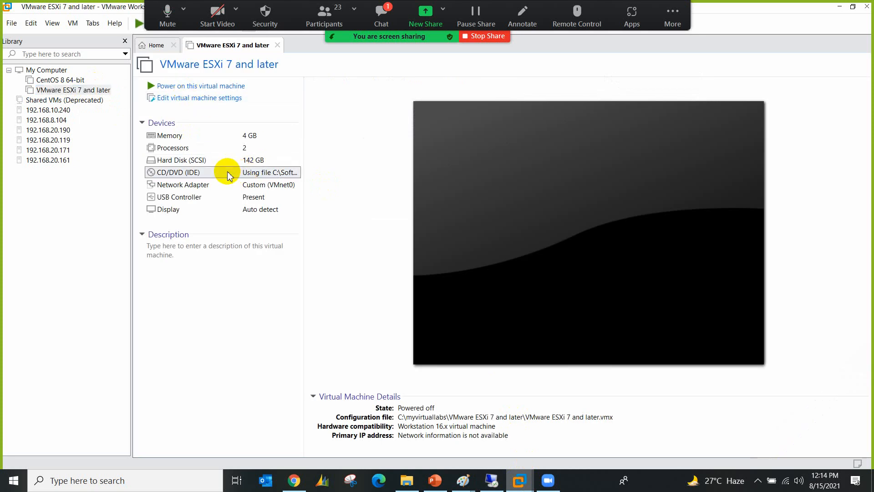
{"action": "double_click", "coordinate": [229, 175]}
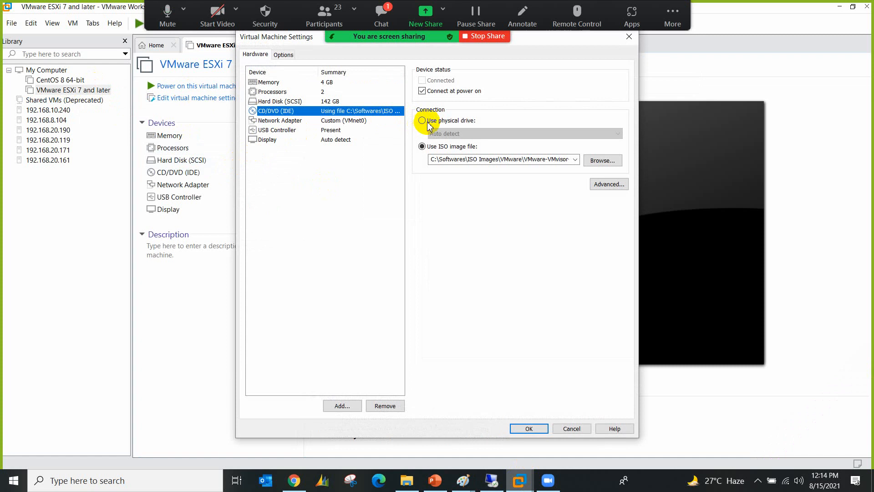
{"action": "left_click", "coordinate": [422, 121]}
{"action": "left_click", "coordinate": [456, 91]}
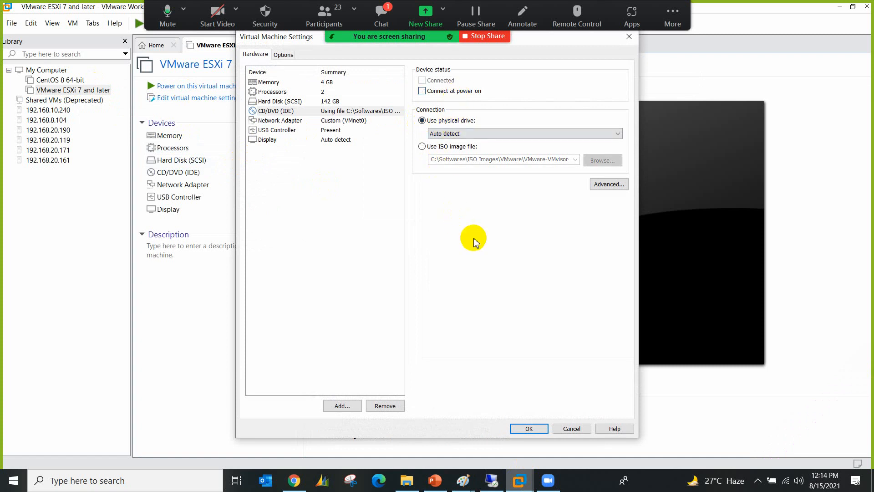
{"action": "left_click", "coordinate": [525, 429]}
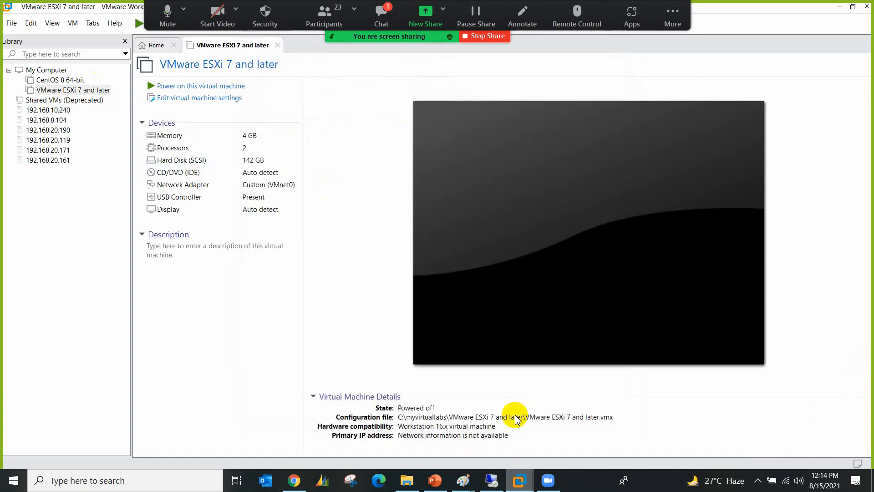
Step: Check the meeting chat, then return to the ESXi web console session
{"action": "left_click", "coordinate": [382, 16]}
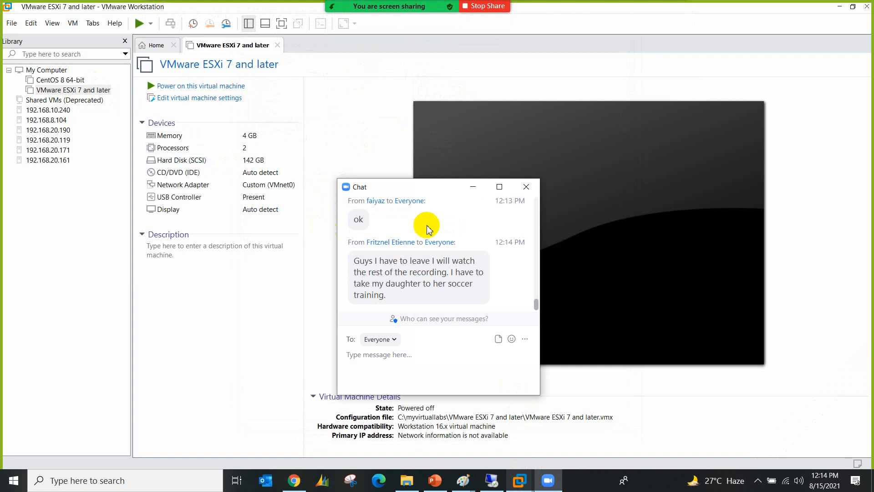
{"action": "left_click", "coordinate": [533, 193]}
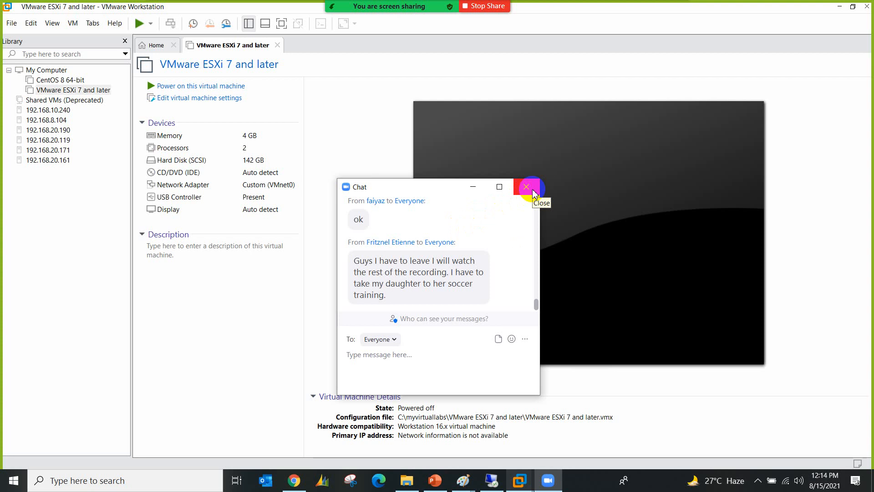
{"action": "left_click", "coordinate": [534, 194]}
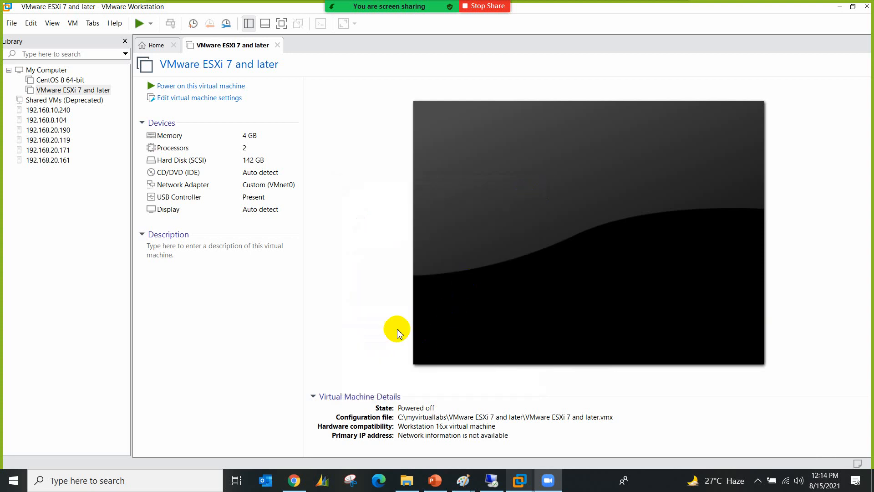
{"action": "left_click", "coordinate": [492, 480]}
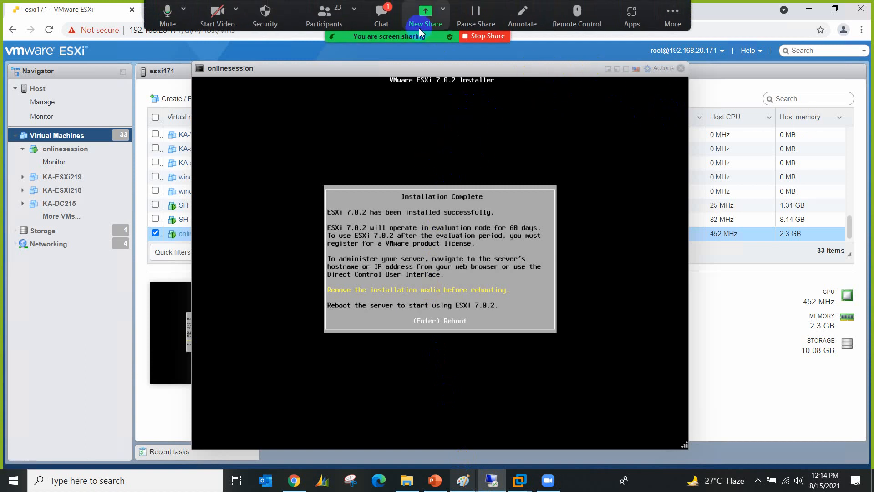
Step: Close the meeting chat and reboot the newly installed ESXi server
{"action": "left_click", "coordinate": [381, 13]}
{"action": "left_click", "coordinate": [526, 186]}
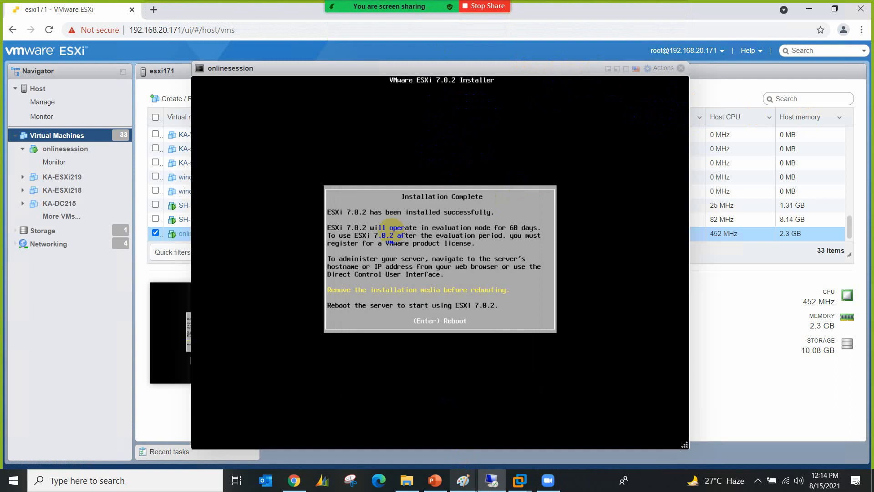
{"action": "key", "text": "Return"}
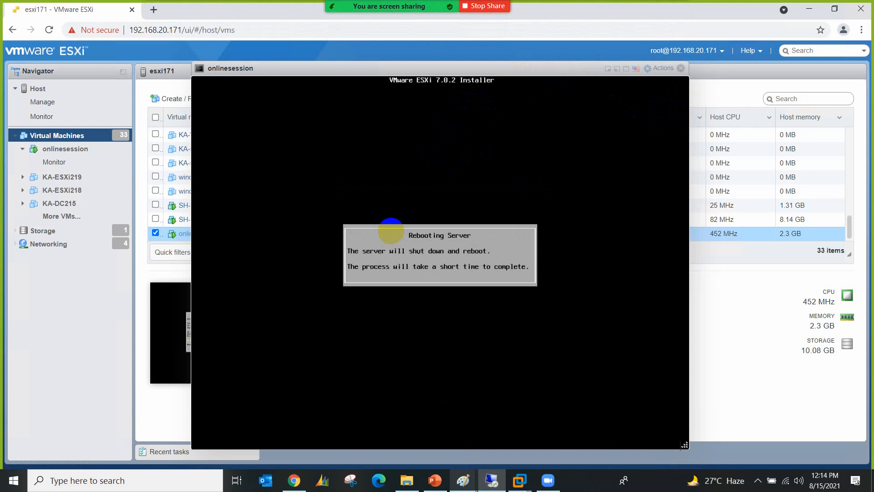
Step: Minimise the remote desktop session and bring the Paint whiteboard back
{"action": "mouse_move", "coordinate": [631, 7]}
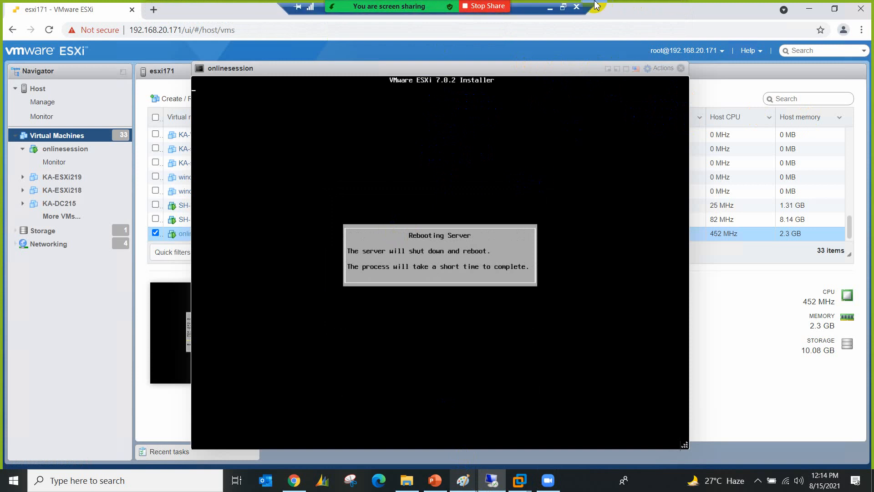
{"action": "left_click", "coordinate": [551, 9]}
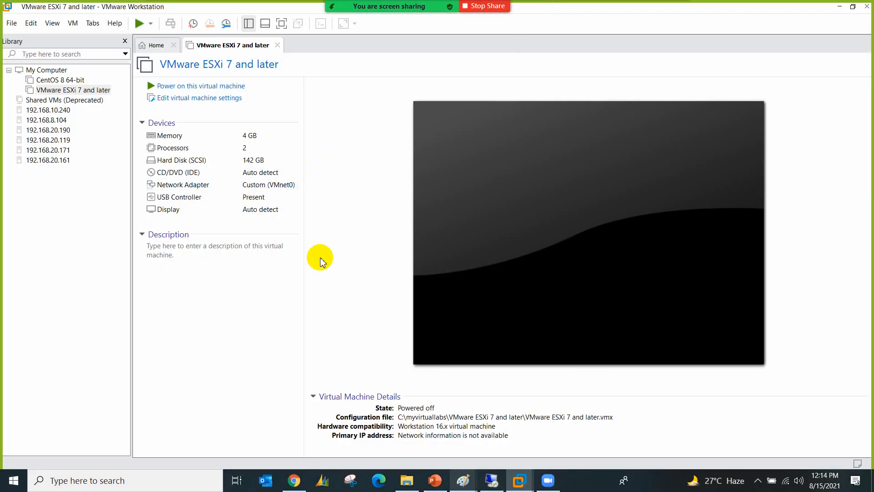
{"action": "mouse_move", "coordinate": [461, 482]}
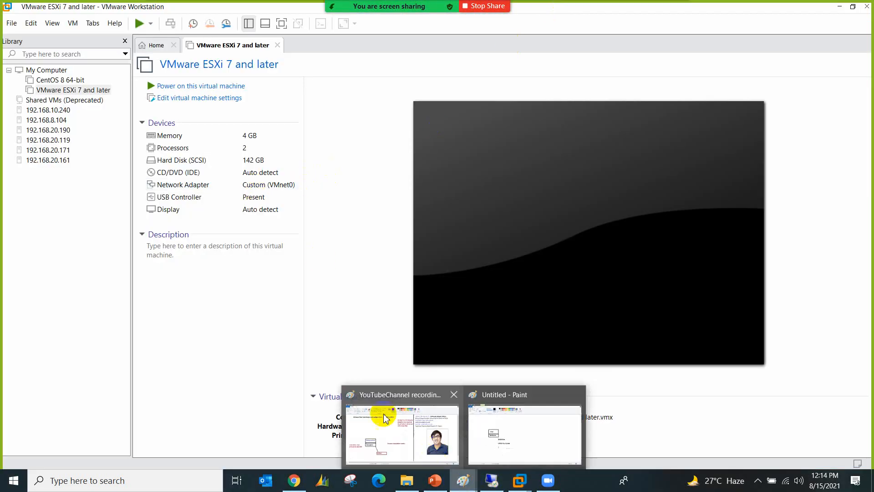
{"action": "left_click", "coordinate": [383, 412]}
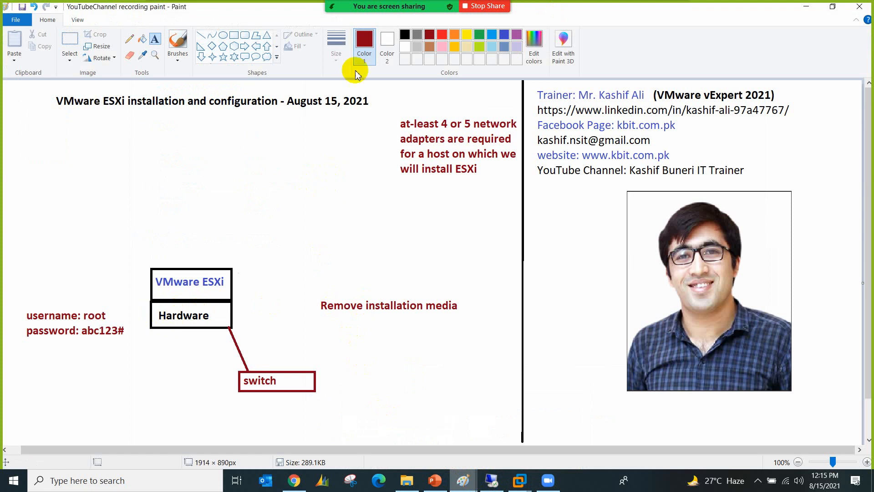
Step: Look through the meeting participants list, then close it
{"action": "left_click", "coordinate": [338, 15]}
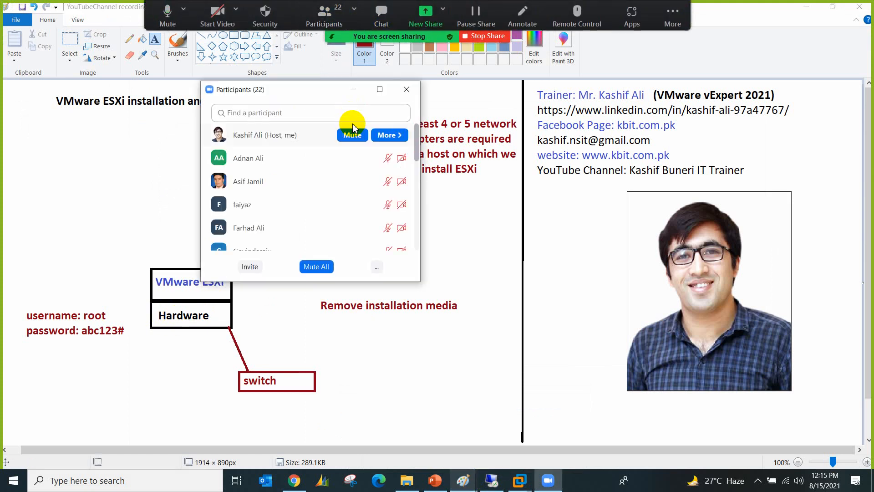
{"action": "scroll", "coordinate": [299, 182], "scroll_direction": "down", "scroll_amount": 5}
{"action": "scroll", "coordinate": [285, 210], "scroll_direction": "down", "scroll_amount": 5}
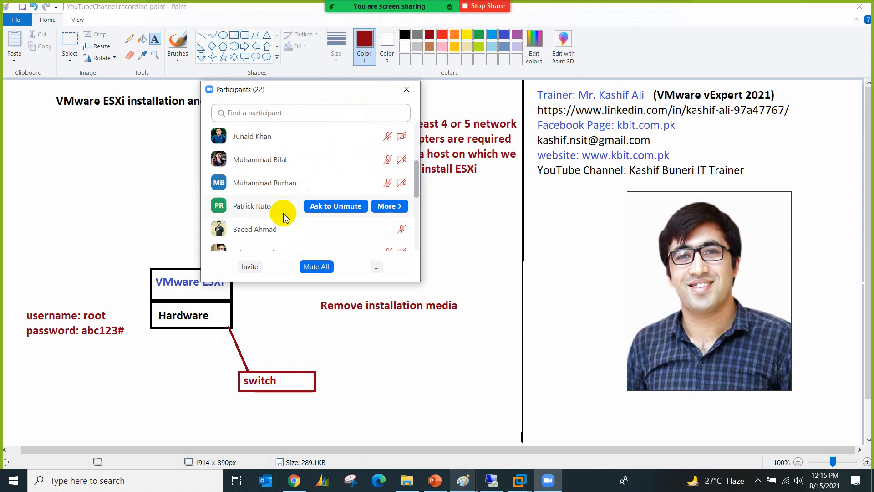
{"action": "scroll", "coordinate": [285, 217], "scroll_direction": "down", "scroll_amount": 3}
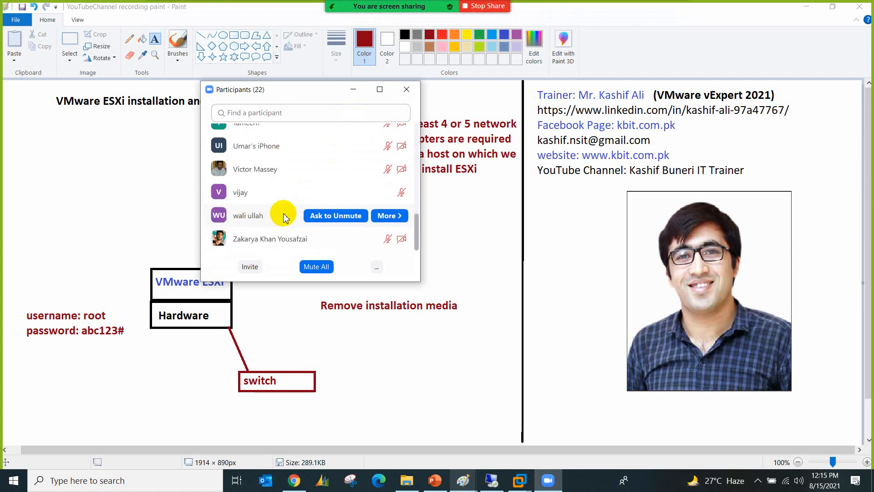
{"action": "scroll", "coordinate": [284, 218], "scroll_direction": "up", "scroll_amount": 15}
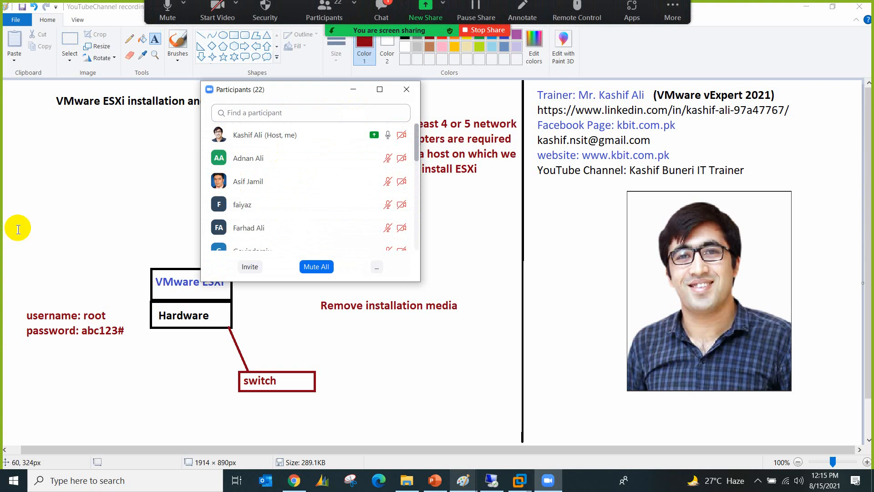
{"action": "left_click", "coordinate": [407, 89]}
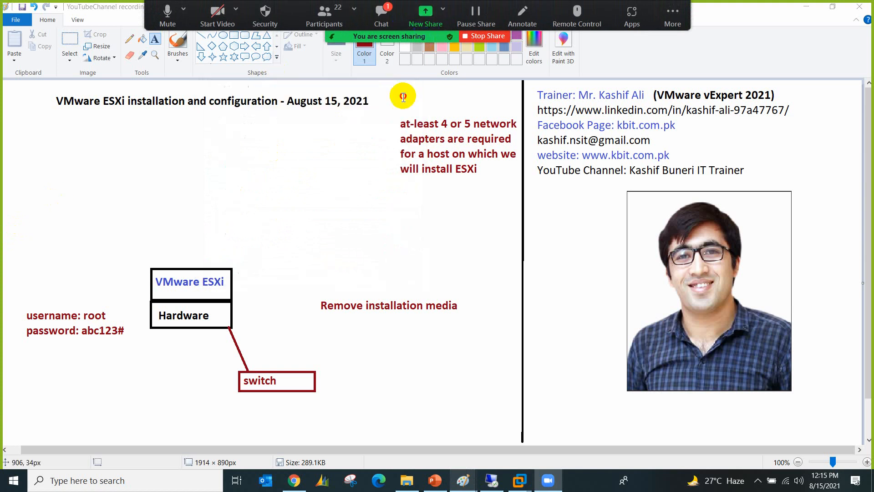
Step: Check the meeting chat and participants, then return to the ESXi web console window
{"action": "left_click", "coordinate": [381, 14]}
{"action": "left_click", "coordinate": [525, 187]}
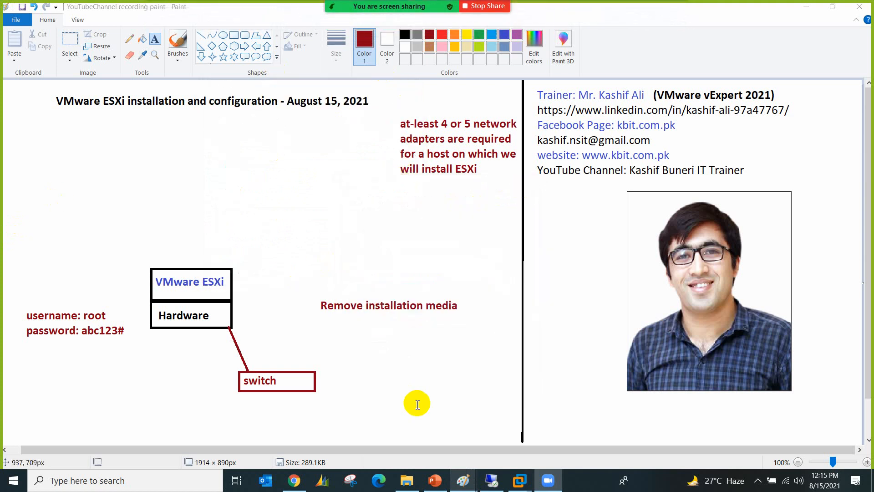
{"action": "mouse_move", "coordinate": [397, 4]}
{"action": "left_click", "coordinate": [325, 10]}
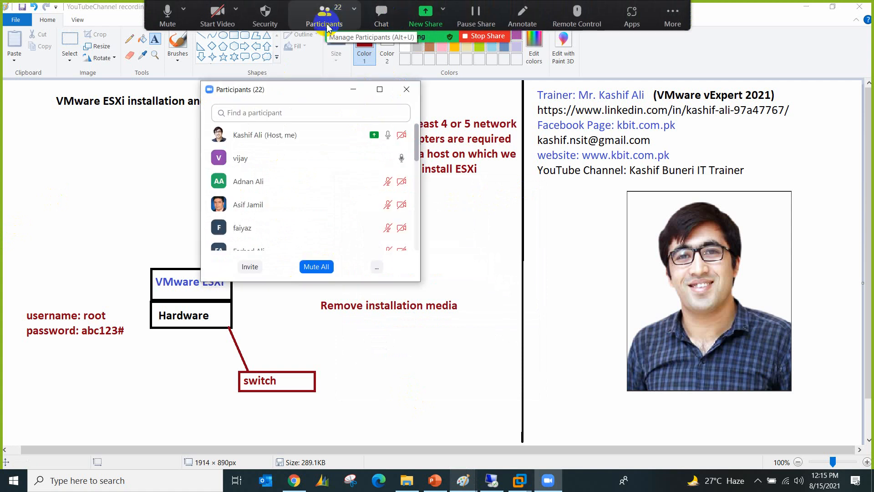
{"action": "left_click", "coordinate": [405, 89]}
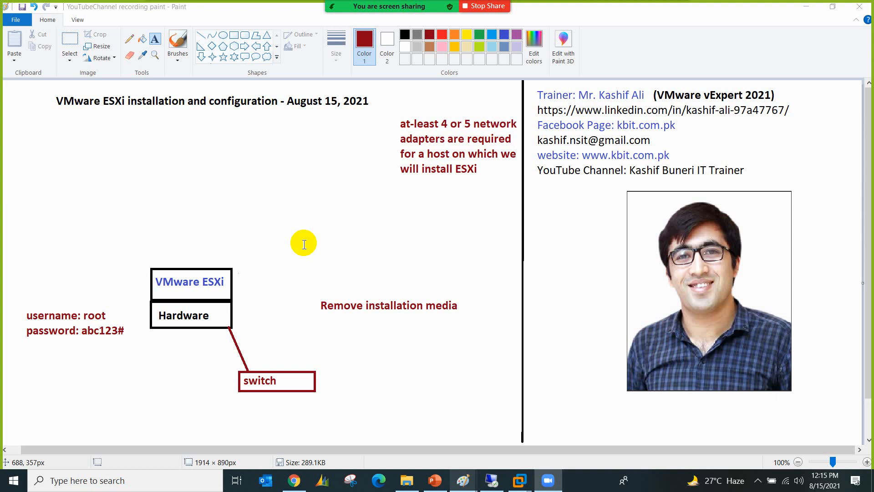
{"action": "left_click", "coordinate": [491, 481]}
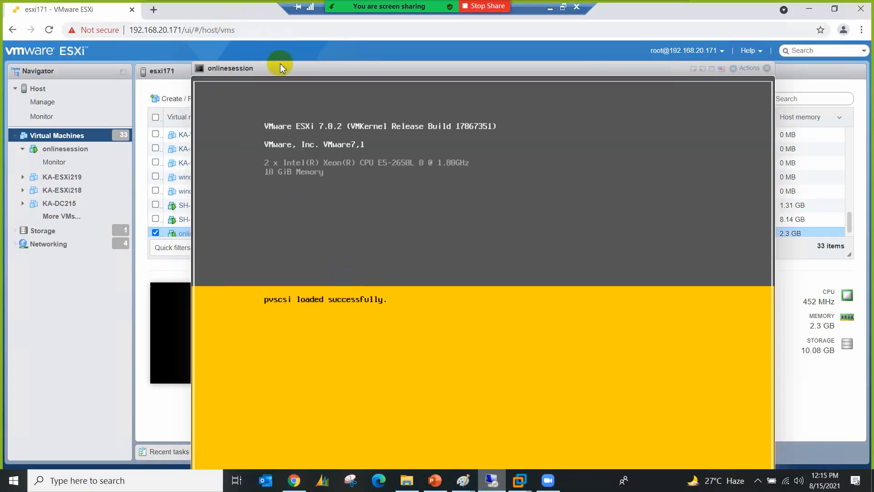
Step: Shift the onlinesession console window left and switch it to full screen
{"action": "left_click_drag", "start_coordinate": [283, 70], "coordinate": [278, 53]}
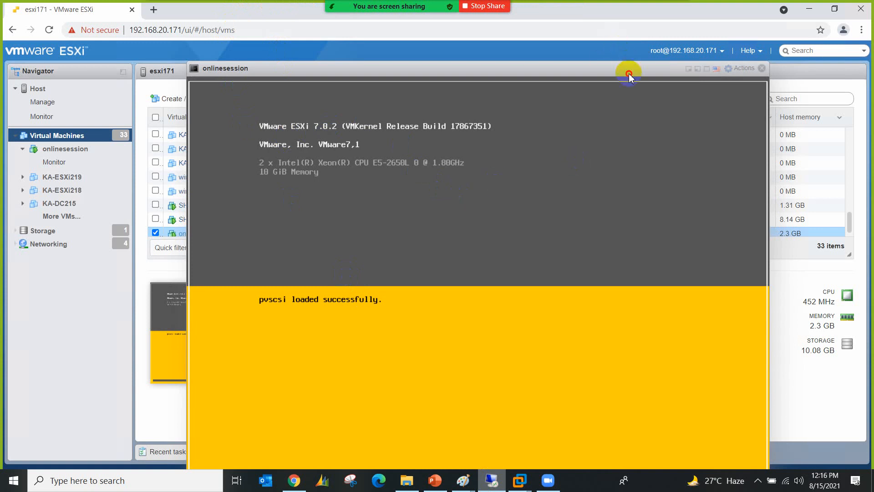
{"action": "left_click_drag", "start_coordinate": [629, 73], "coordinate": [616, 71]}
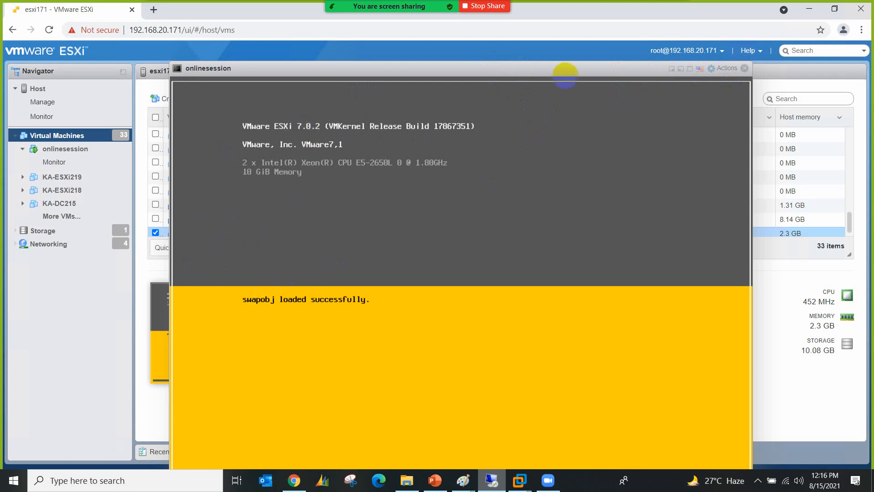
{"action": "left_click", "coordinate": [691, 69]}
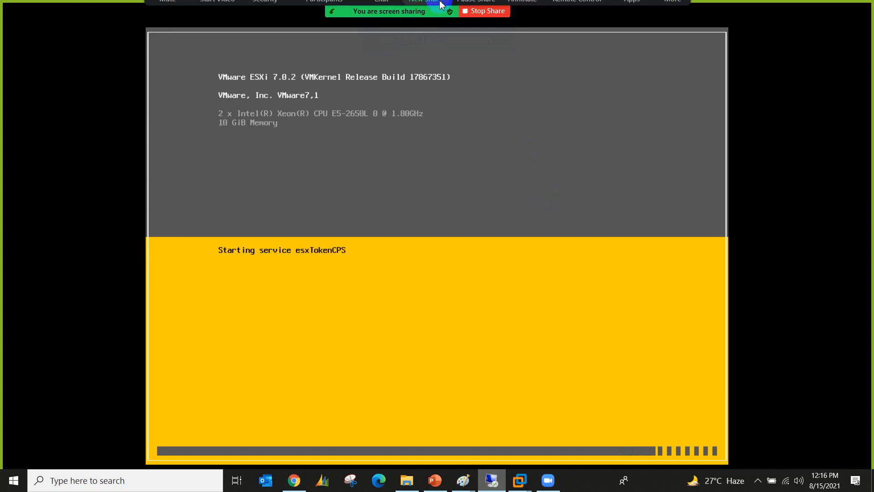
{"action": "mouse_move", "coordinate": [498, 10]}
{"action": "left_click", "coordinate": [521, 23]}
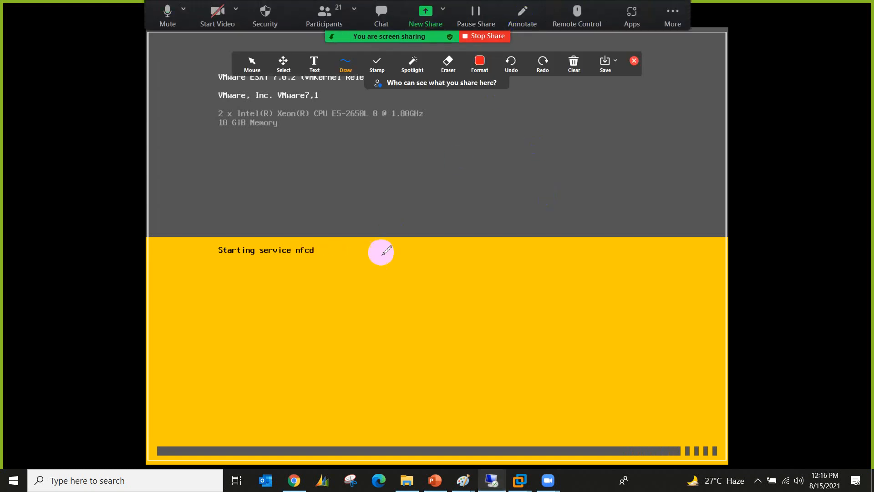
{"action": "left_click", "coordinate": [309, 62]}
{"action": "left_click", "coordinate": [412, 326]}
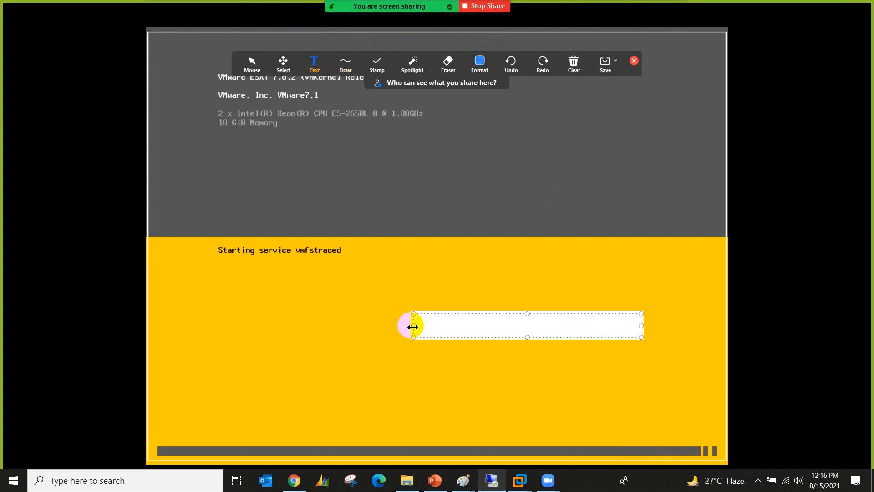
{"action": "type", "text": "G"}
{"action": "key", "text": "BackSpace"}
{"action": "type", "text": "DCUI:"}
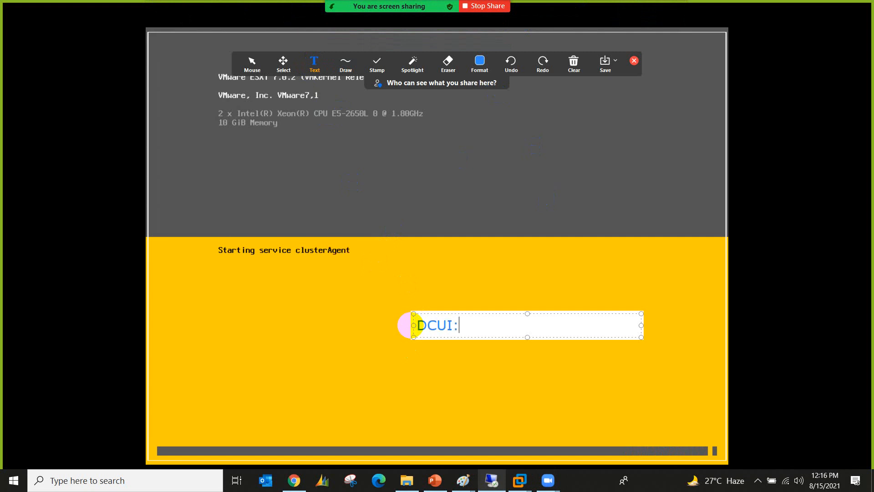
{"action": "type", "text": " Direct"}
{"action": "key", "text": "BackSpace"}
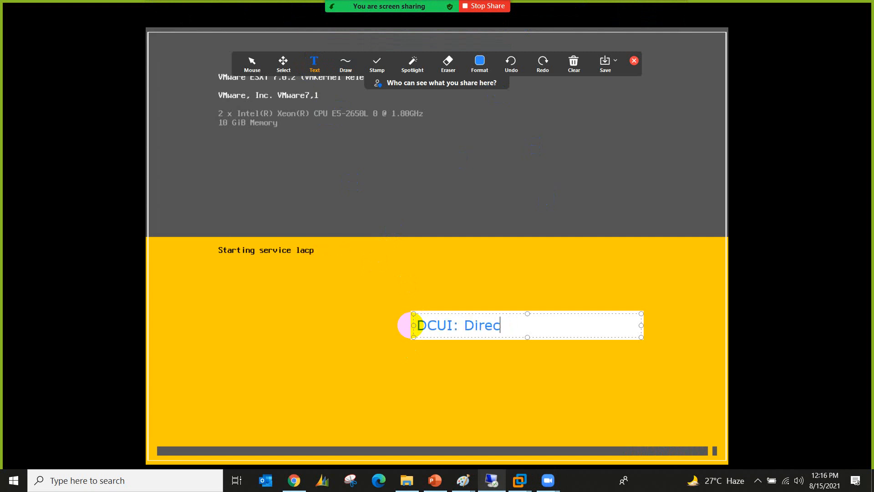
{"action": "type", "text": "t Console "}
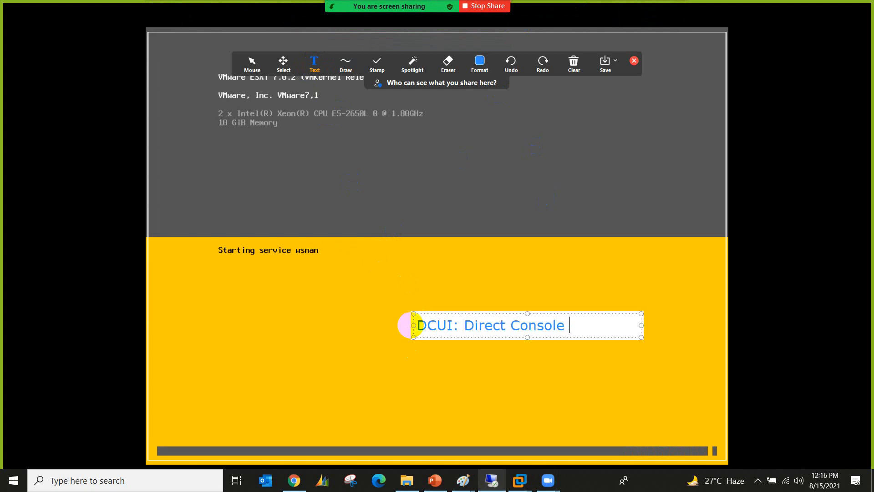
{"action": "type", "text": "User Interfa"}
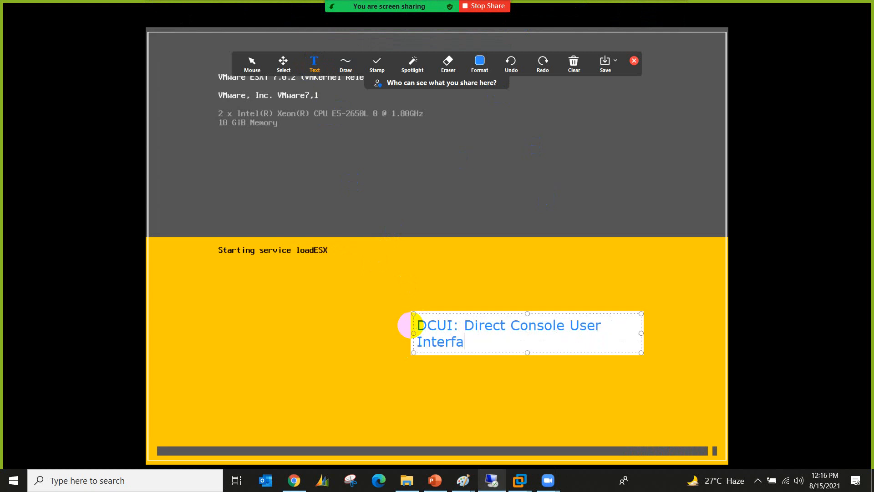
{"action": "type", "text": "ce"}
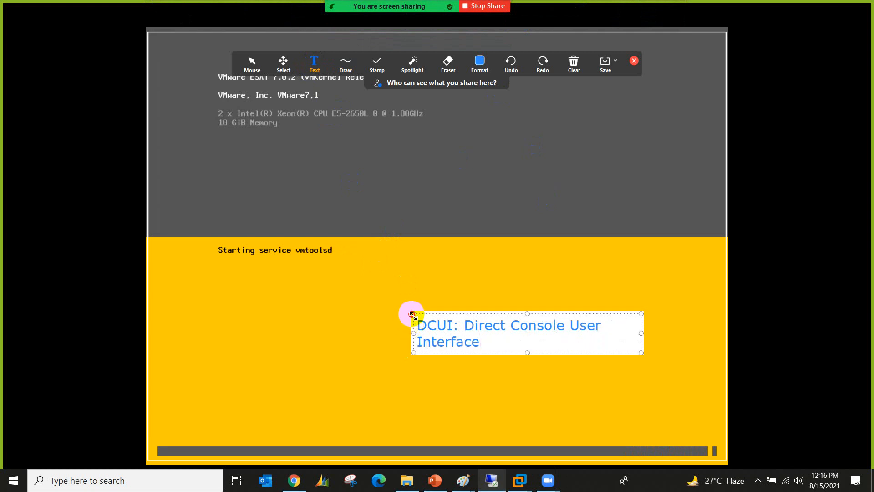
{"action": "left_click_drag", "start_coordinate": [413, 314], "coordinate": [261, 310]}
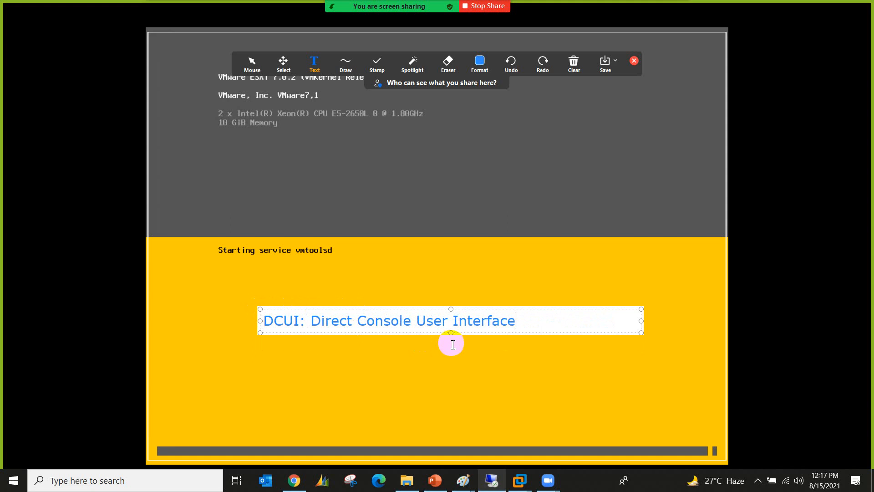
{"action": "key", "text": "Return"}
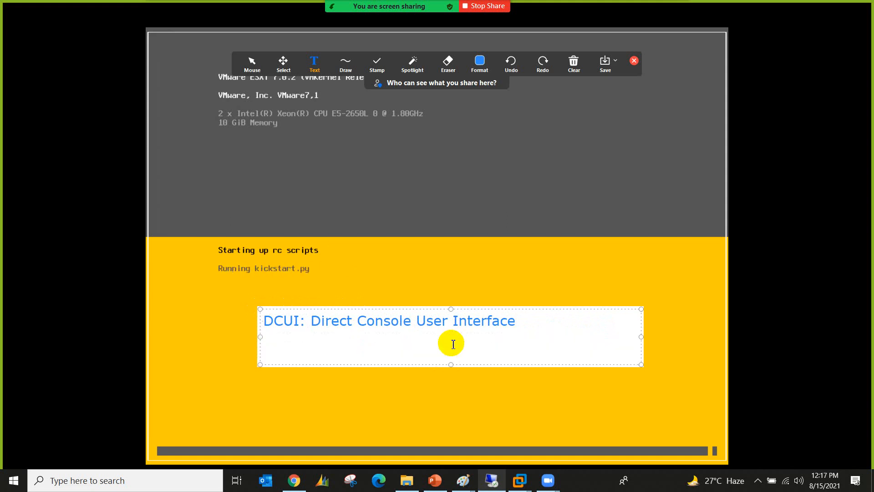
{"action": "type", "text": "Default Ga"}
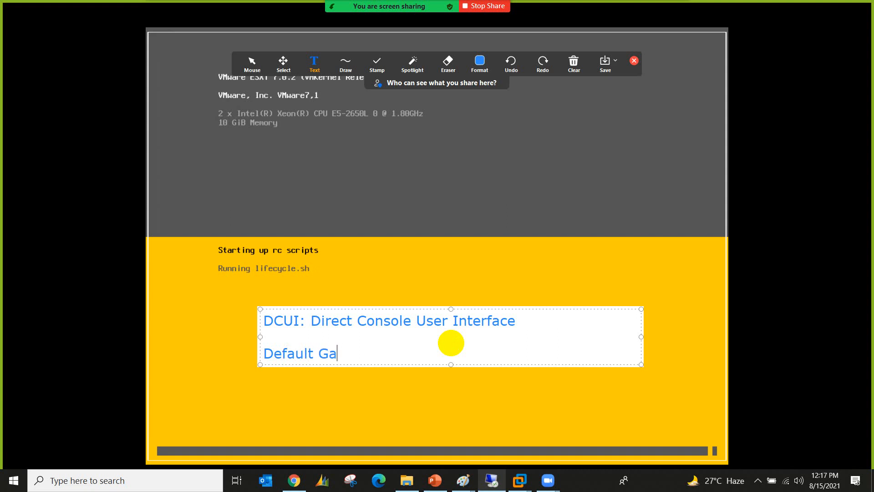
{"action": "type", "text": "teway: 192.1"}
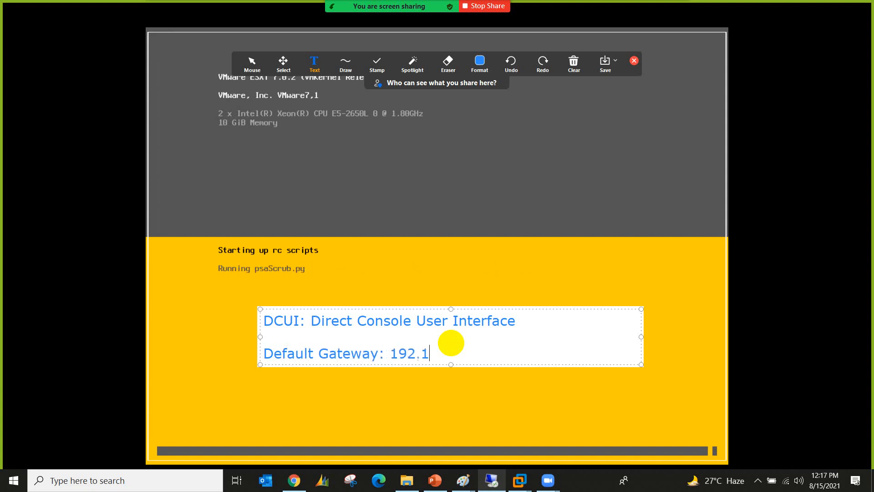
{"action": "type", "text": "68.20.1"}
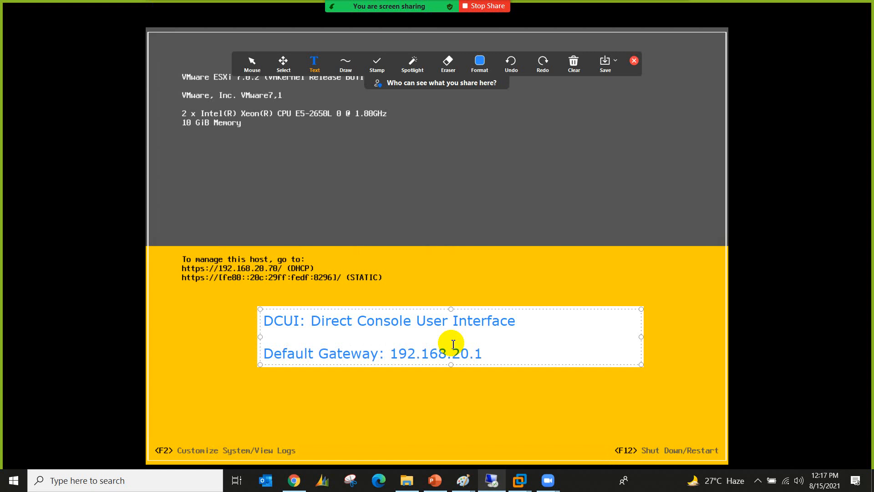
{"action": "key", "text": "Return"}
{"action": "type", "text": "DNS"}
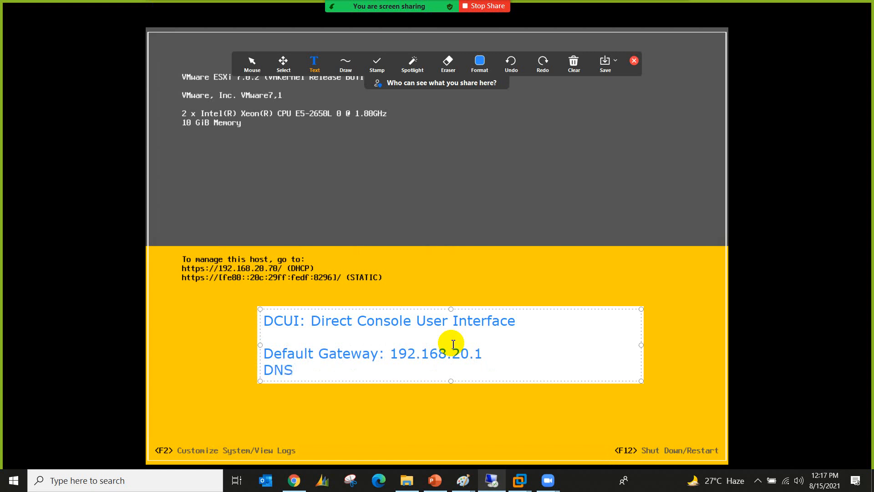
{"action": "type", "text": " Server: 8.8.8.8"}
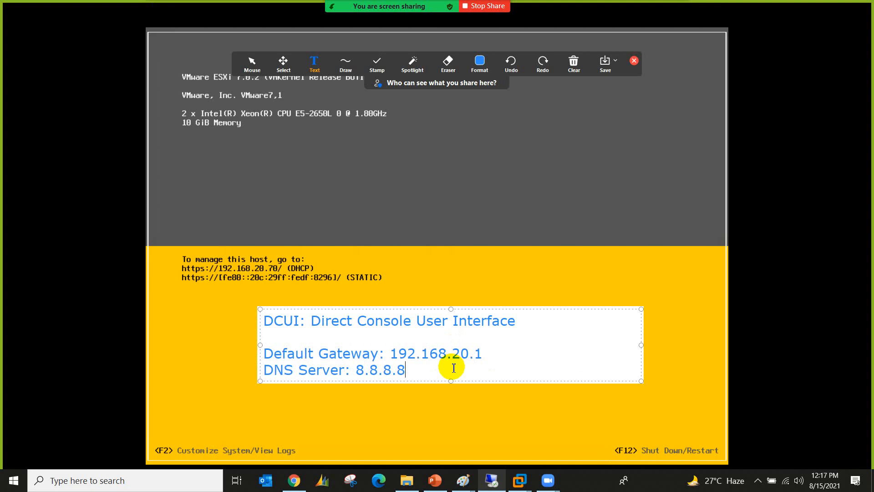
{"action": "key", "text": "Return"}
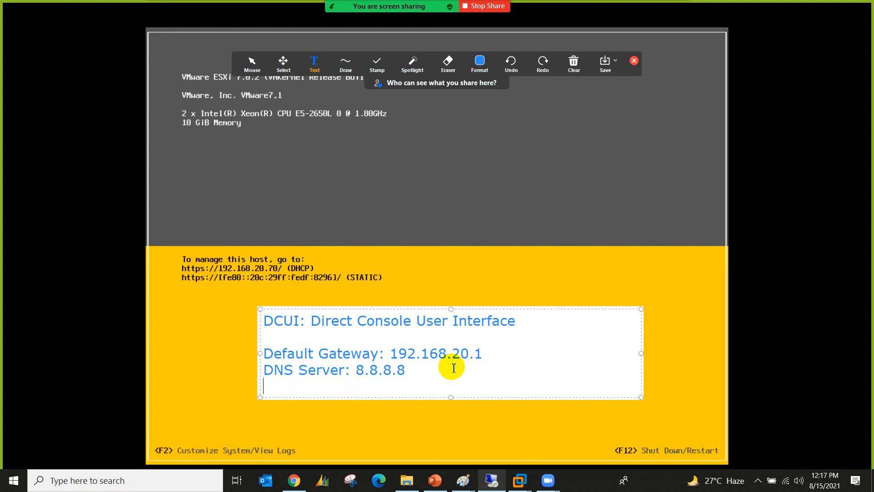
{"action": "type", "text": "Domain: kbi"}
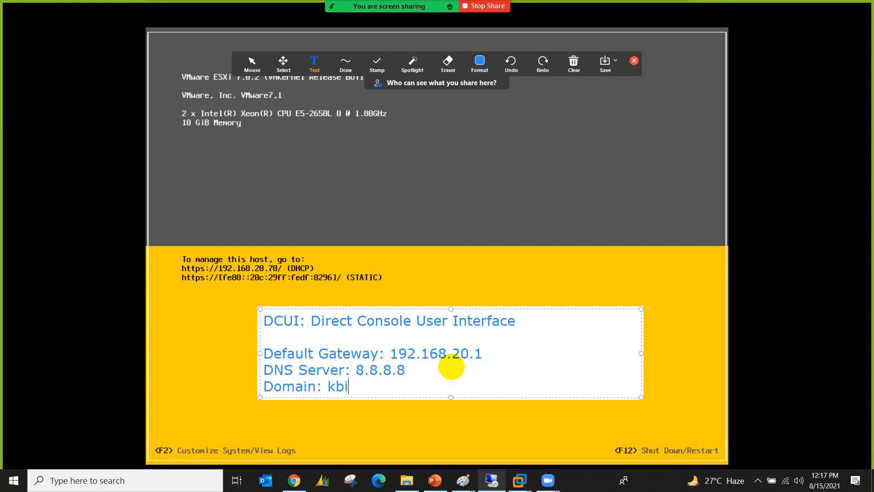
{"action": "type", "text": "t.local"}
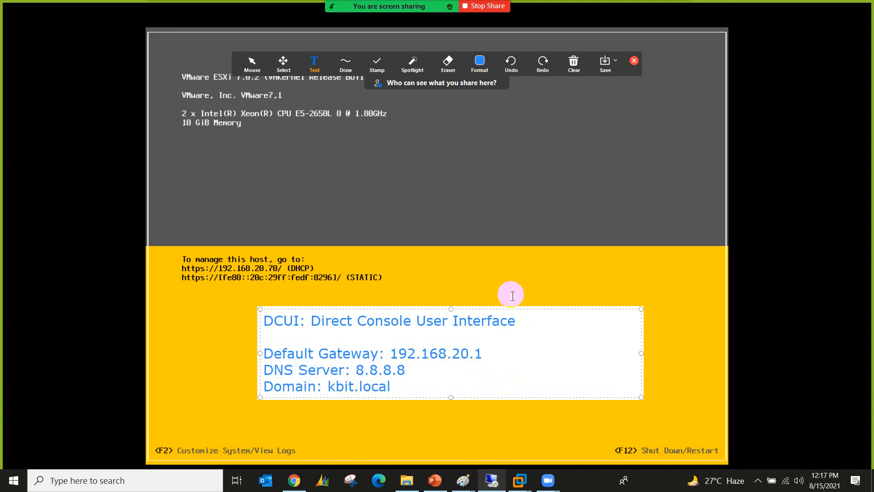
{"action": "left_click", "coordinate": [572, 73]}
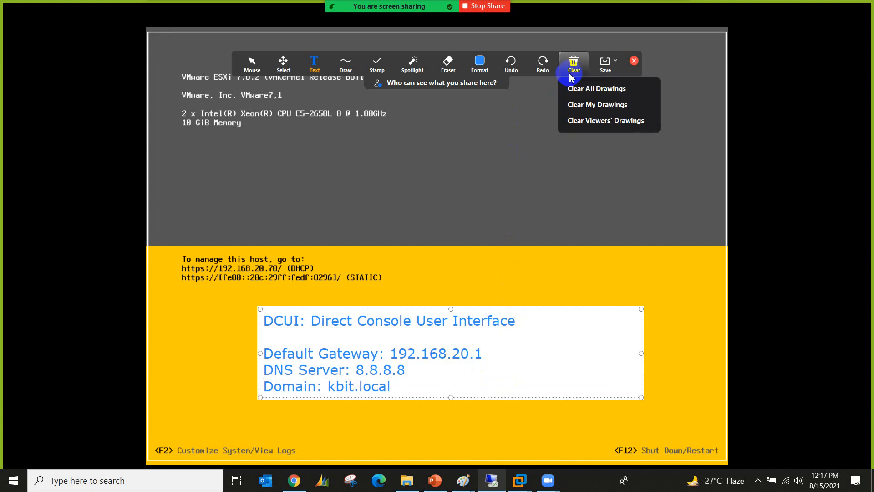
{"action": "left_click", "coordinate": [576, 88]}
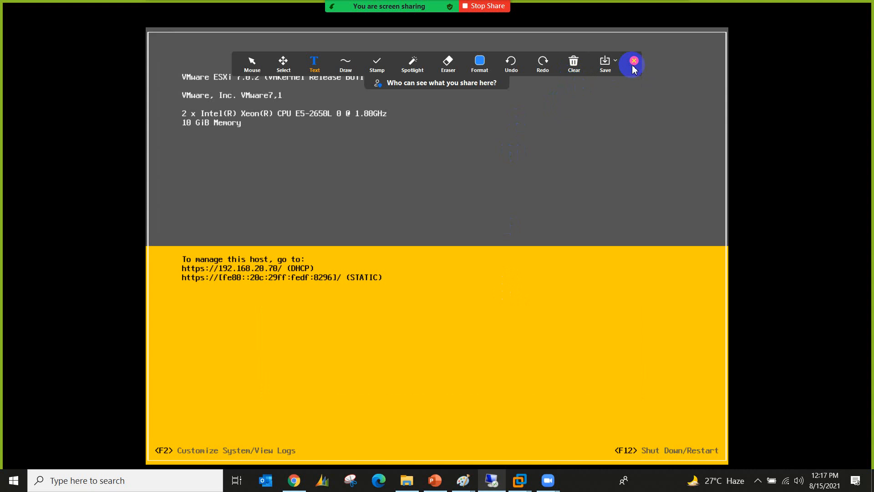
{"action": "left_click", "coordinate": [634, 61]}
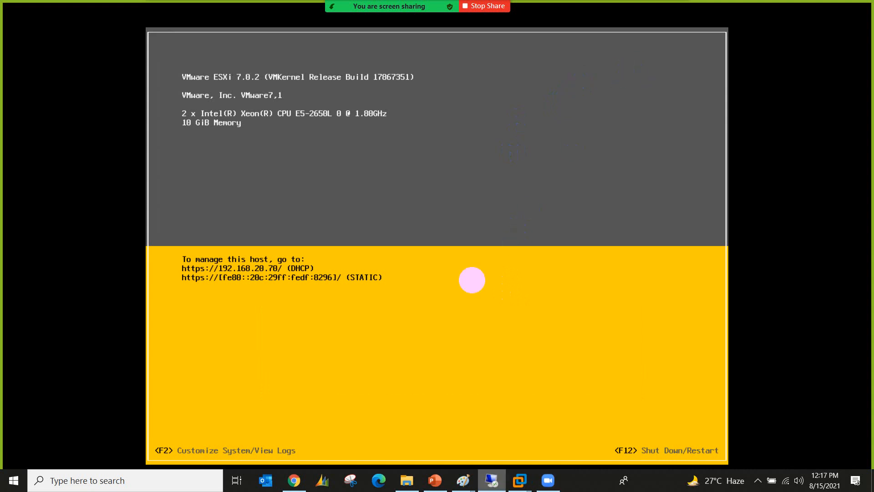
Step: Mark the ESXi version details and management address in red
{"action": "mouse_move", "coordinate": [371, 6]}
{"action": "left_click", "coordinate": [523, 8]}
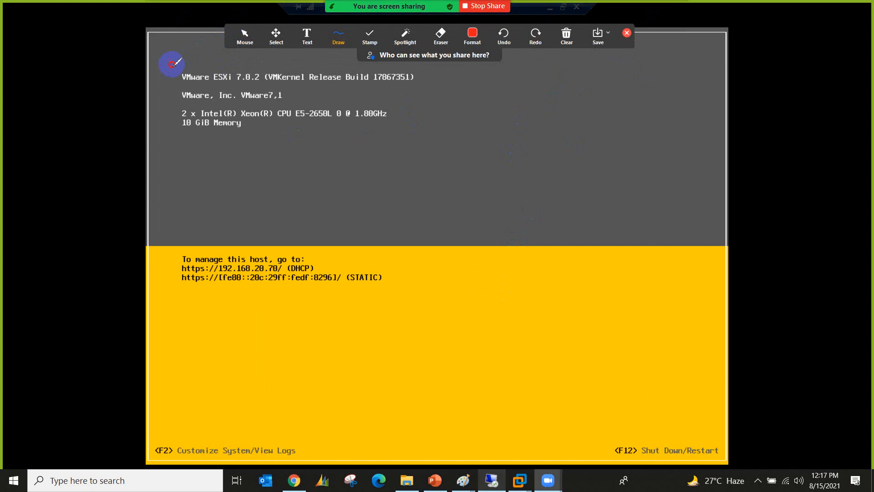
{"action": "mouse_move", "coordinate": [172, 64]}
{"action": "left_mouse_down"}
{"action": "mouse_move", "coordinate": [404, 64]}
{"action": "mouse_move", "coordinate": [424, 78]}
{"action": "mouse_move", "coordinate": [325, 152]}
{"action": "mouse_move", "coordinate": [162, 146]}
{"action": "mouse_move", "coordinate": [165, 64]}
{"action": "mouse_move", "coordinate": [186, 58]}
{"action": "left_mouse_up"}
{"action": "mouse_move", "coordinate": [365, 132]}
{"action": "left_mouse_down"}
{"action": "mouse_move", "coordinate": [402, 160]}
{"action": "mouse_move", "coordinate": [399, 172]}
{"action": "left_mouse_up"}
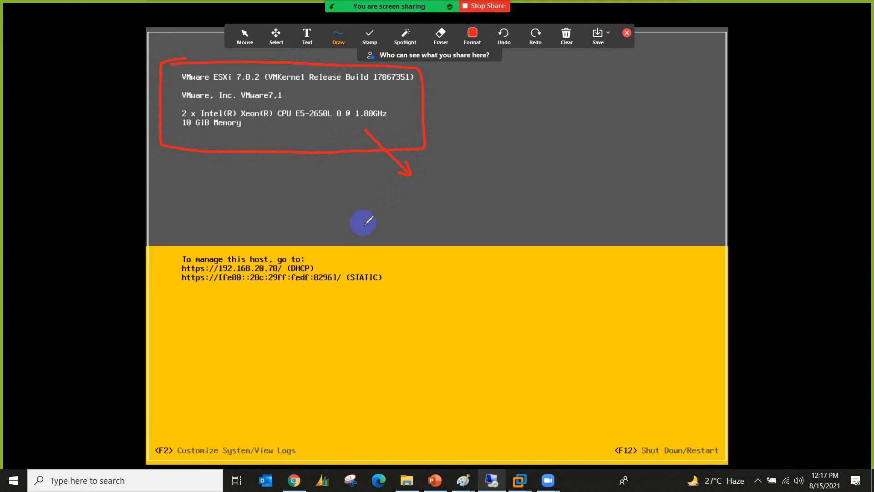
{"action": "mouse_move", "coordinate": [299, 244]}
{"action": "left_mouse_down"}
{"action": "mouse_move", "coordinate": [170, 255]}
{"action": "mouse_move", "coordinate": [237, 301]}
{"action": "mouse_move", "coordinate": [401, 271]}
{"action": "mouse_move", "coordinate": [298, 243]}
{"action": "mouse_move", "coordinate": [253, 242]}
{"action": "left_mouse_up"}
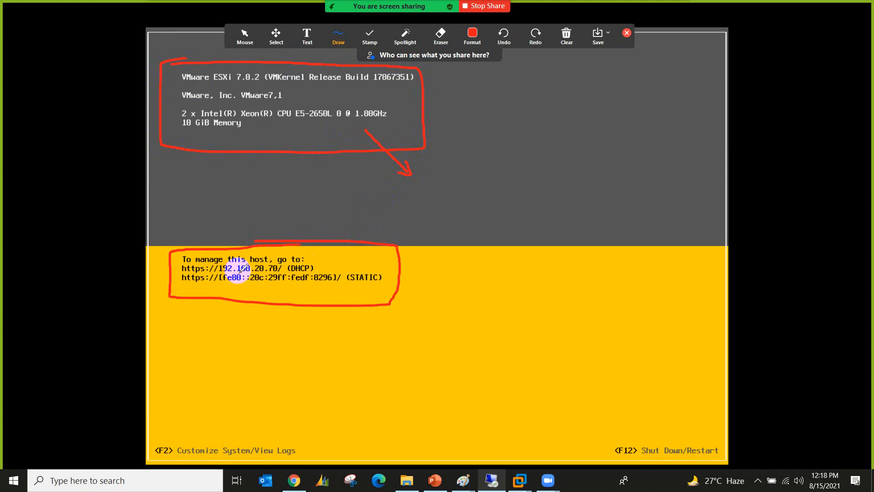
{"action": "mouse_move", "coordinate": [318, 268]}
{"action": "left_mouse_down"}
{"action": "mouse_move", "coordinate": [458, 257]}
{"action": "mouse_move", "coordinate": [446, 267]}
{"action": "left_mouse_up"}
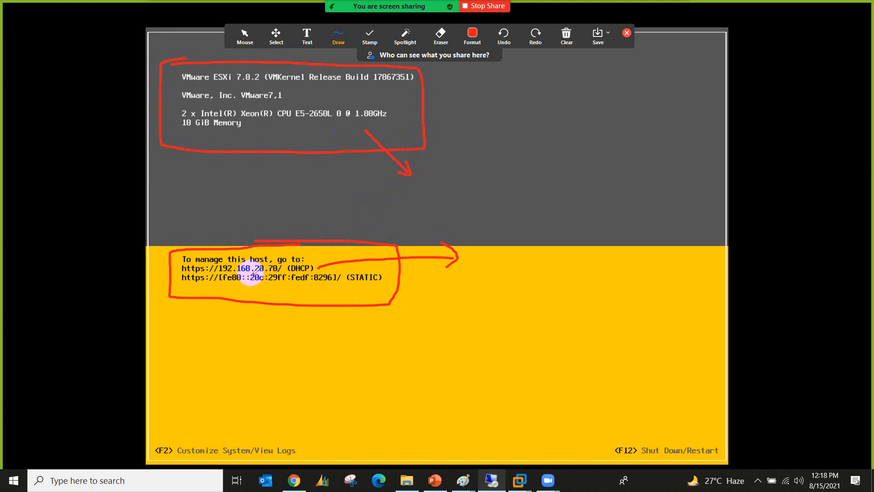
{"action": "left_click_drag", "start_coordinate": [252, 273], "coordinate": [278, 272]}
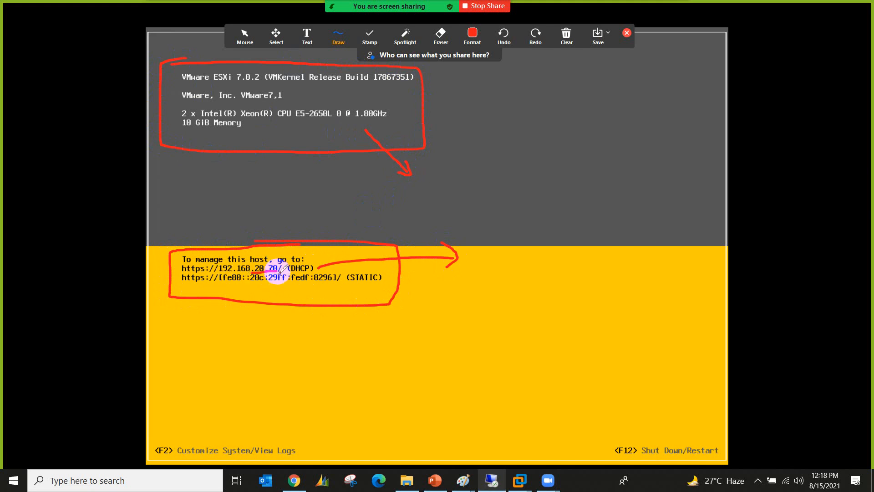
{"action": "left_click", "coordinate": [506, 48]}
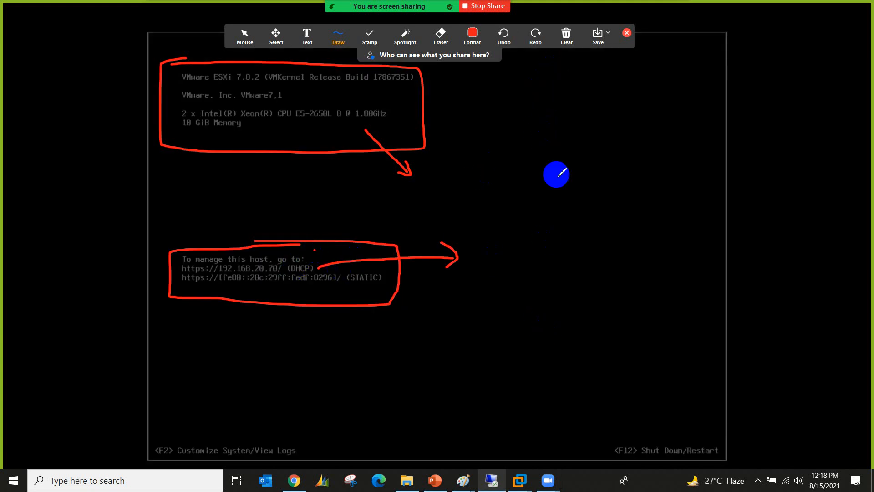
Step: Circle the F2 and F12 hints, then clear all annotation drawings
{"action": "mouse_move", "coordinate": [263, 428]}
{"action": "left_mouse_down"}
{"action": "mouse_move", "coordinate": [160, 435]}
{"action": "mouse_move", "coordinate": [150, 444]}
{"action": "mouse_move", "coordinate": [171, 461]}
{"action": "mouse_move", "coordinate": [279, 460]}
{"action": "mouse_move", "coordinate": [287, 436]}
{"action": "mouse_move", "coordinate": [264, 428]}
{"action": "left_mouse_up"}
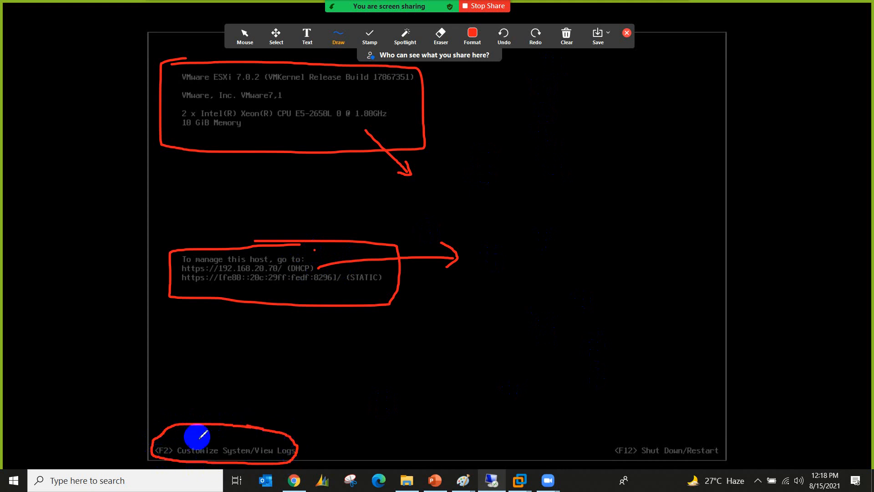
{"action": "left_click_drag", "start_coordinate": [170, 435], "coordinate": [212, 401]}
{"action": "mouse_move", "coordinate": [703, 432]}
{"action": "left_mouse_down"}
{"action": "mouse_move", "coordinate": [582, 442]}
{"action": "mouse_move", "coordinate": [679, 460]}
{"action": "mouse_move", "coordinate": [714, 441]}
{"action": "mouse_move", "coordinate": [631, 436]}
{"action": "mouse_move", "coordinate": [643, 394]}
{"action": "left_mouse_up"}
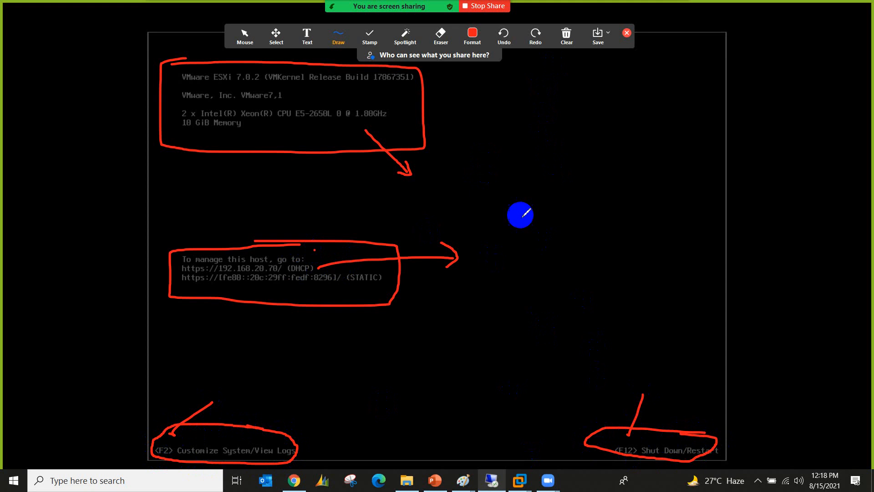
{"action": "left_click", "coordinate": [566, 34]}
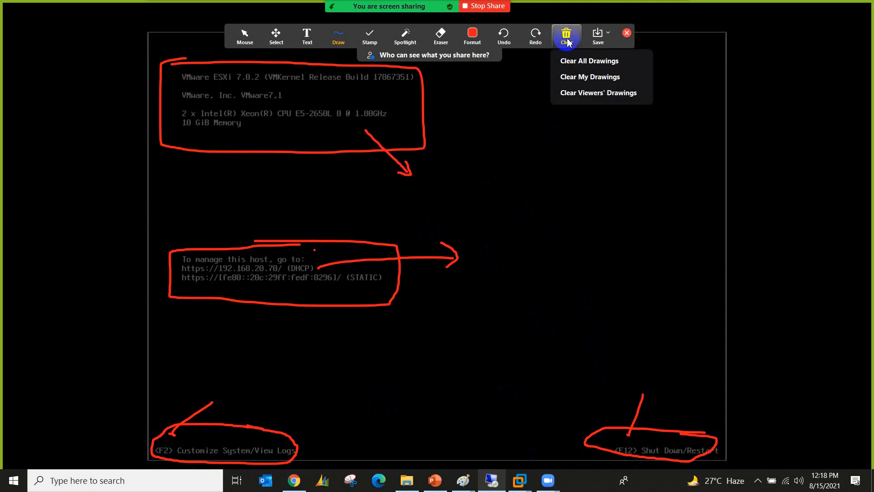
{"action": "left_click", "coordinate": [627, 32]}
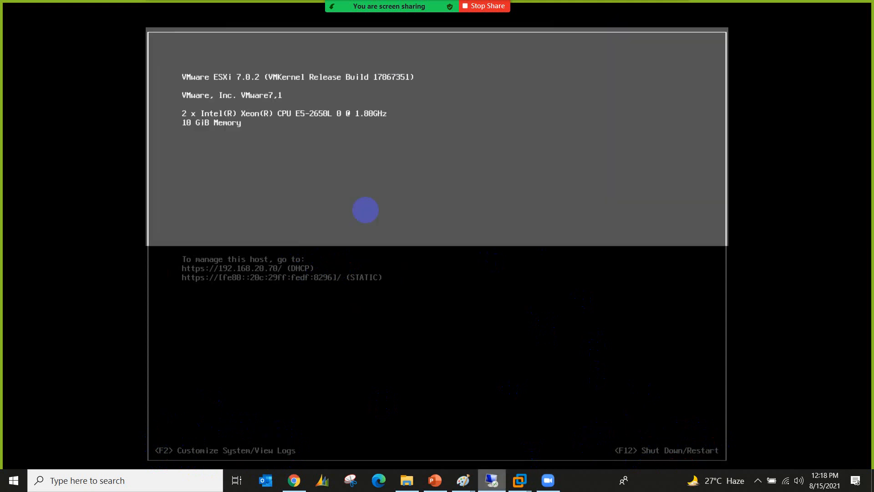
Step: Log in to DCUI System Customization with the root password
{"action": "key", "text": "F2"}
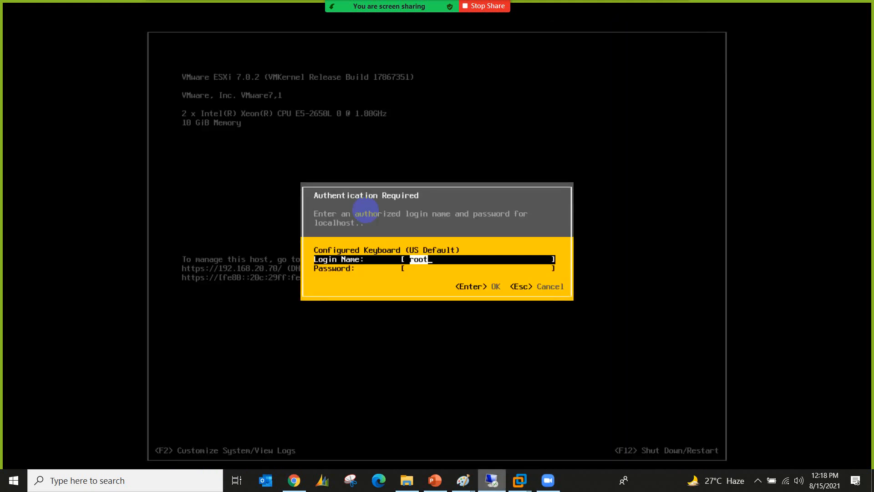
{"action": "key", "text": "Tab"}
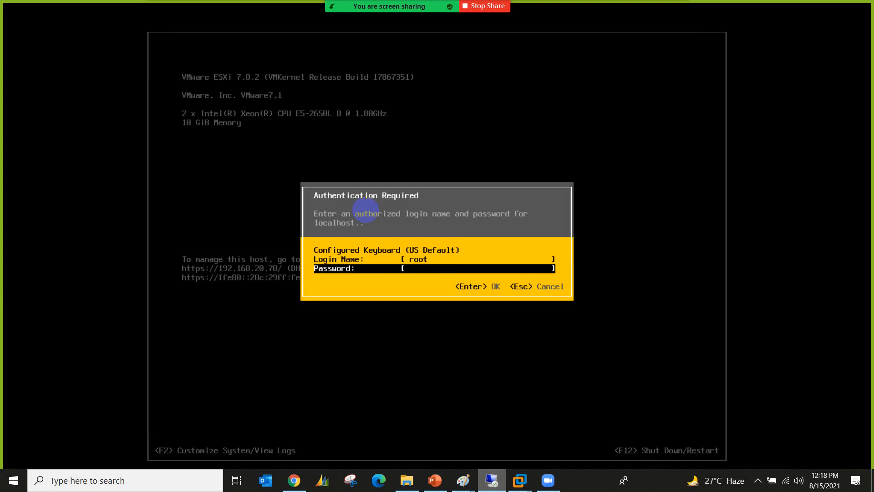
{"action": "type", "text": "*********"}
{"action": "key", "text": "Return"}
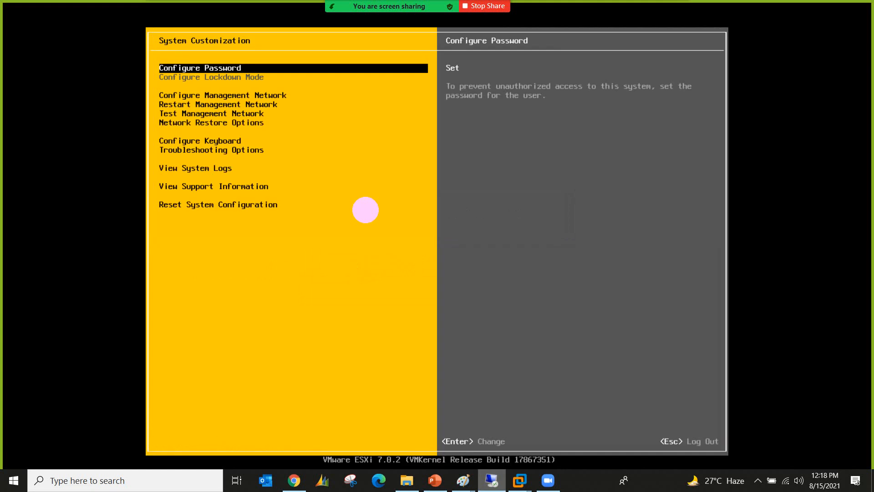
Step: Open Configure Management Network and view its Network Adapters list
{"action": "key", "text": "Down"}
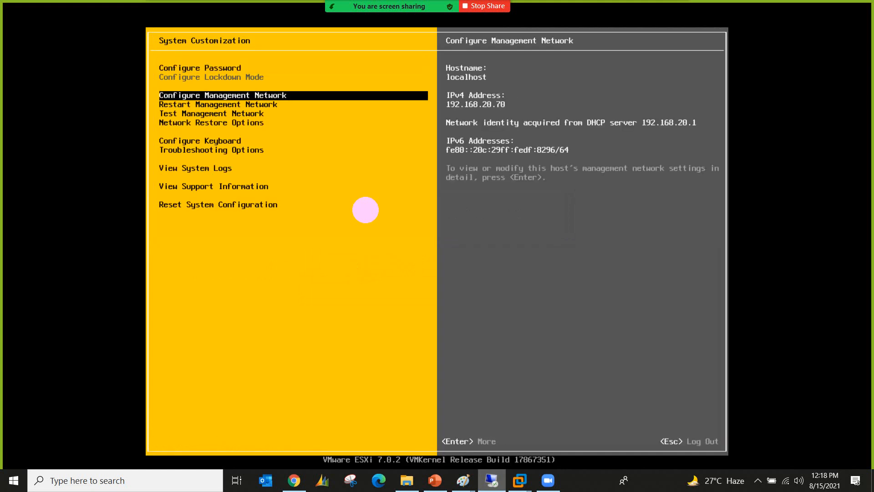
{"action": "key", "text": "Return"}
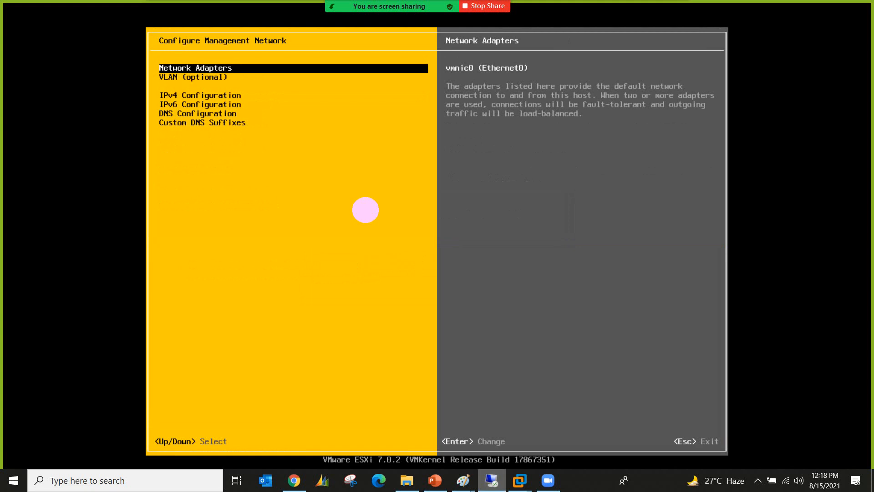
{"action": "key", "text": "Return"}
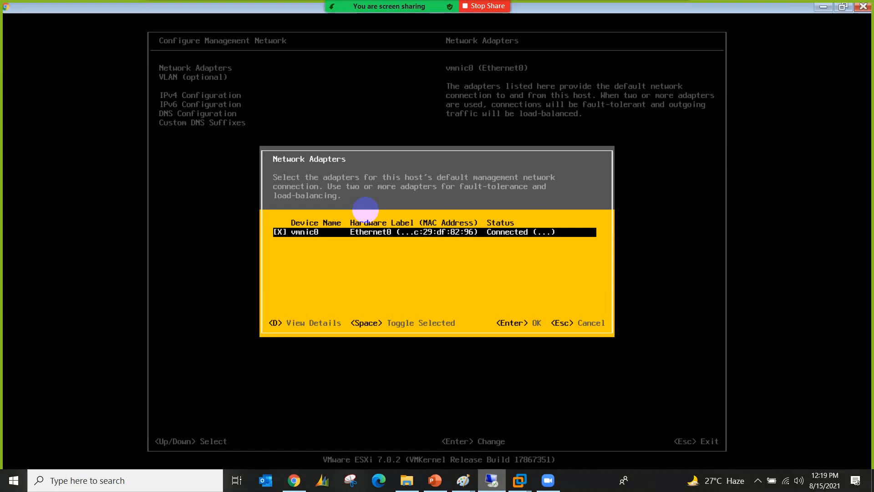
{"action": "key", "text": "Escape"}
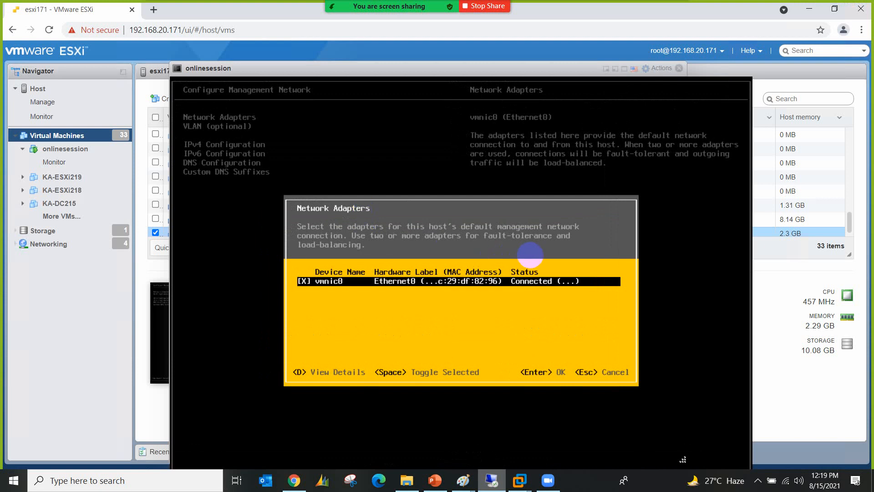
{"action": "key", "text": "Escape"}
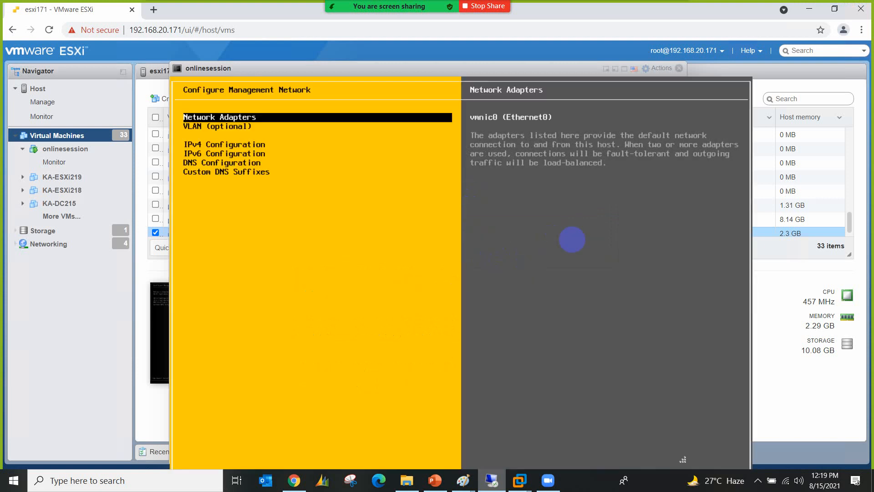
Step: Open the IPv4 Configuration options of the management network
{"action": "key", "text": "Down"}
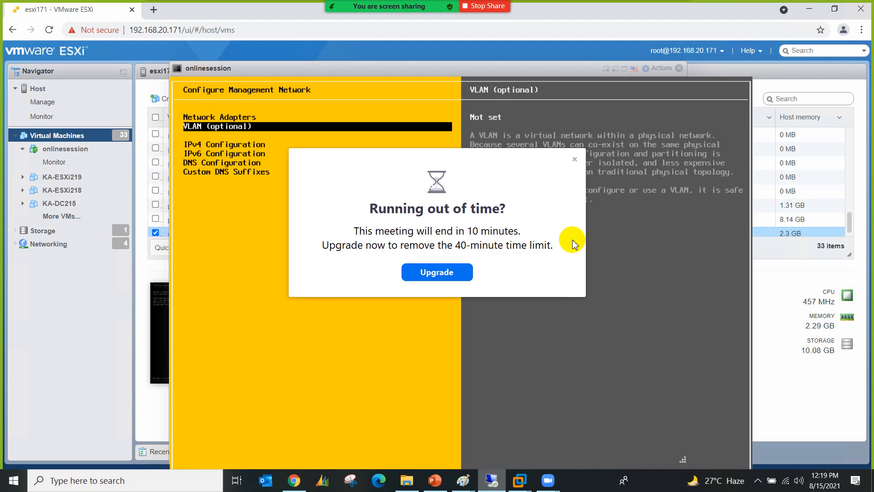
{"action": "left_click", "coordinate": [575, 159]}
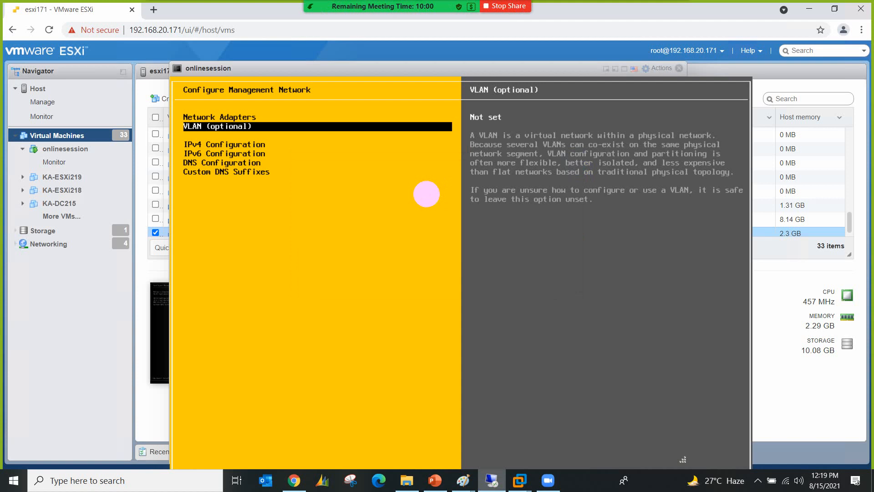
{"action": "key", "text": "Down"}
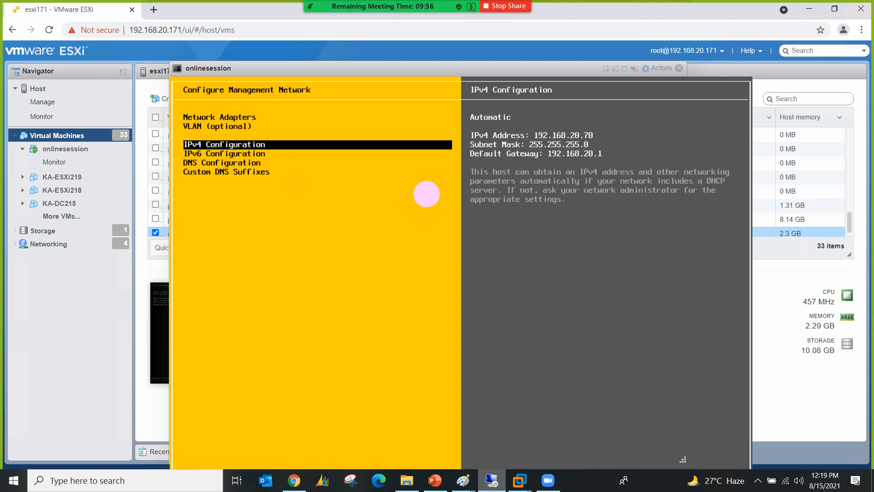
{"action": "key", "text": "Return"}
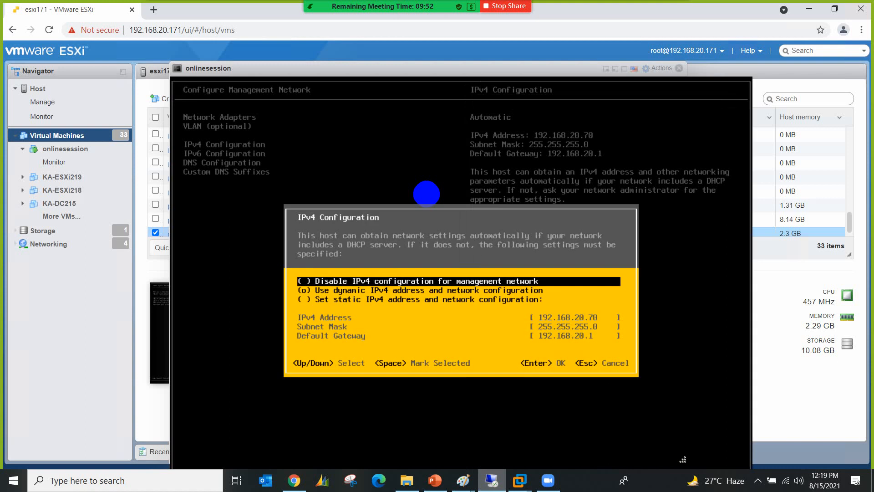
Step: Set a static IPv4 address of 192.168.20.179
{"action": "key", "text": "Down"}
{"action": "key", "text": "Down"}
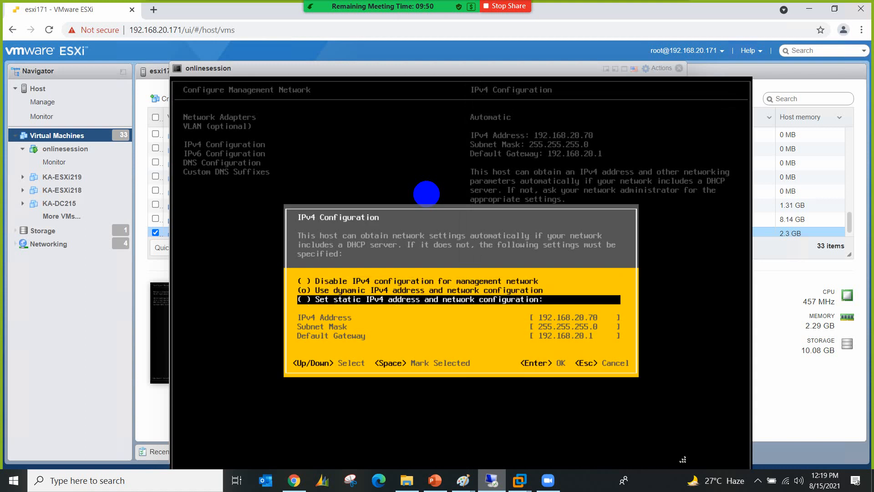
{"action": "key", "text": "space"}
{"action": "key", "text": "Down"}
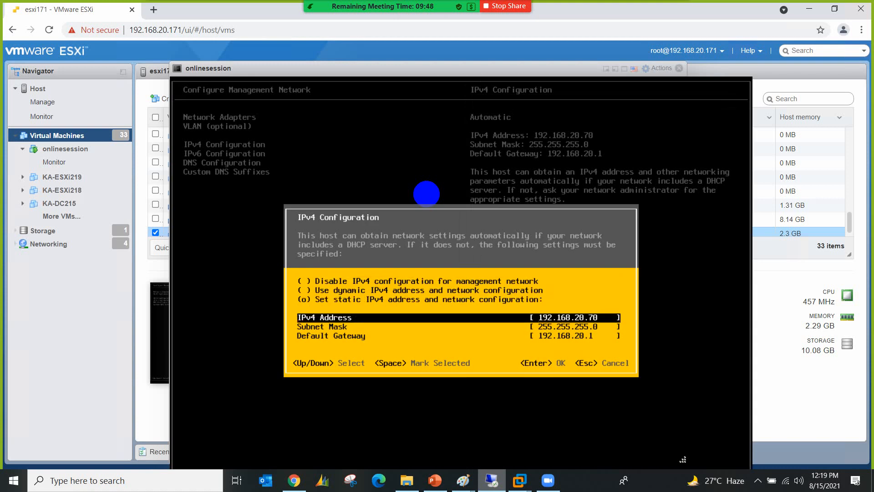
{"action": "key", "text": "BackSpace"}
{"action": "type", "text": "179"}
{"action": "key", "text": "Return"}
{"action": "key", "text": "Down"}
Step: Disable IPv6 and open the DNS Configuration
{"action": "key", "text": "Return"}
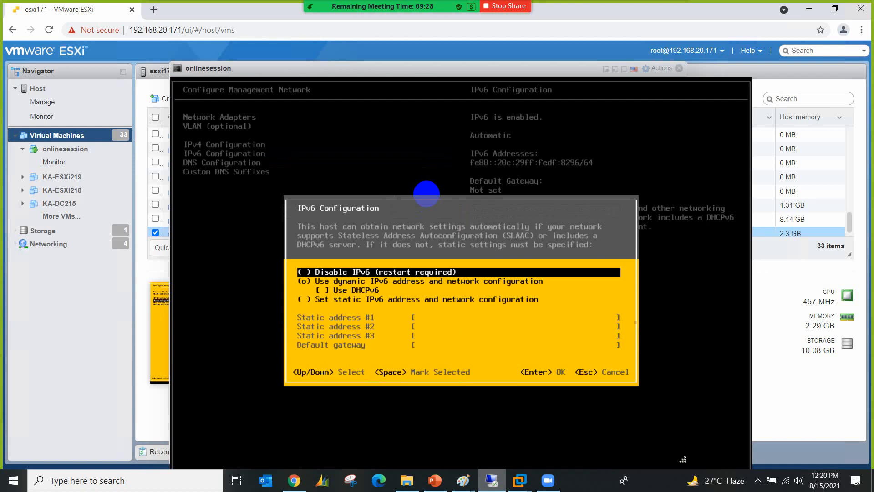
{"action": "key", "text": "space"}
{"action": "key", "text": "Return"}
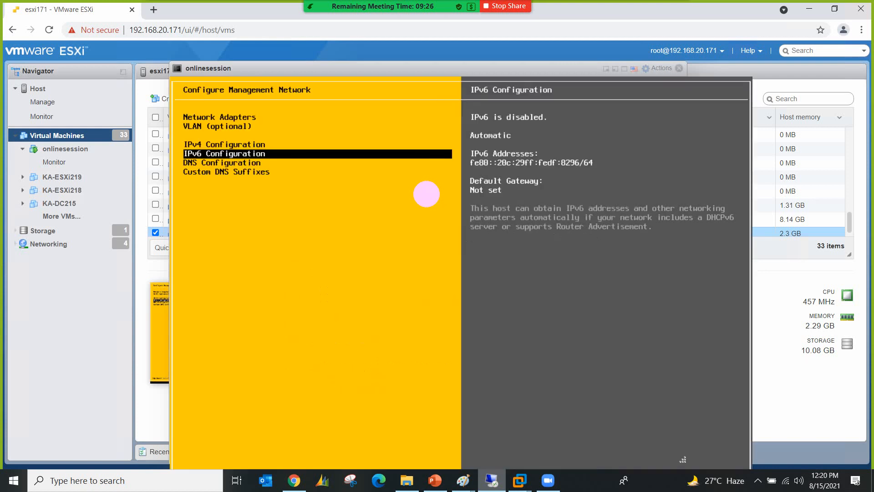
{"action": "key", "text": "Down"}
{"action": "key", "text": "Return"}
Step: Set the DNS servers manually to 8.8.8.8 and 8.8.4.4
{"action": "key", "text": "Down"}
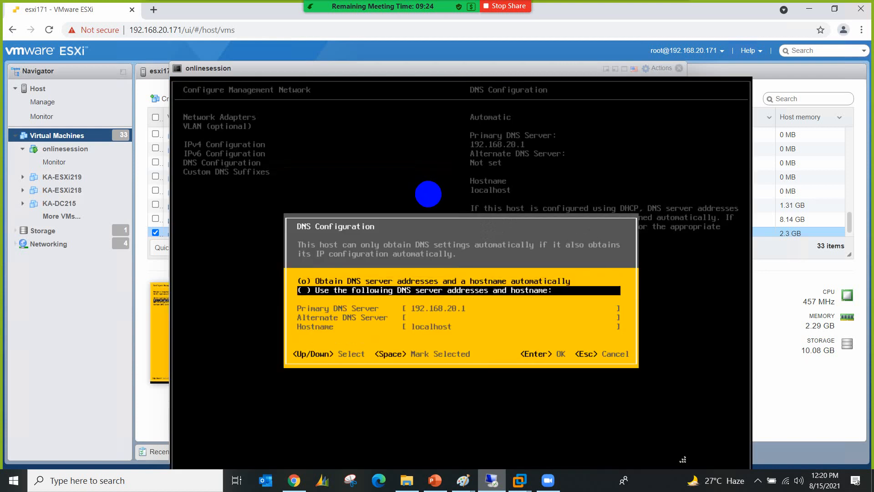
{"action": "key", "text": "space"}
{"action": "key", "text": "Down"}
{"action": "type", "text": "8"}
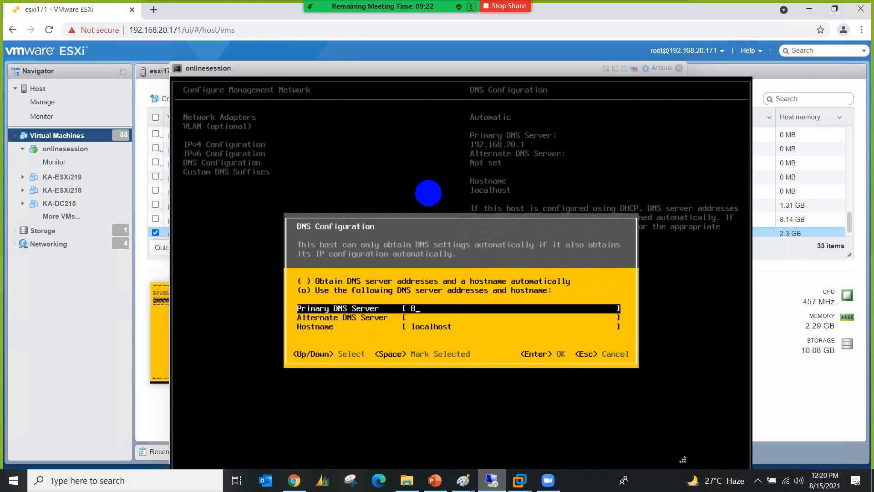
{"action": "type", "text": ".8.8.8"}
{"action": "key", "text": "Down"}
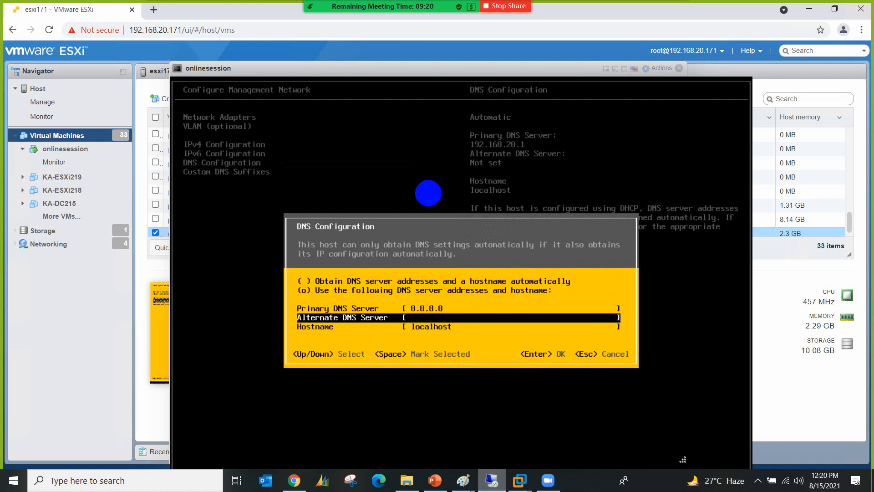
{"action": "type", "text": "8.8.8"}
{"action": "key", "text": "BackSpace"}
{"action": "type", "text": "4.4"}
Step: Set hostname esxi179 and apply the changes with a restart
{"action": "key", "text": "Down"}
{"action": "type", "text": "esxi"}
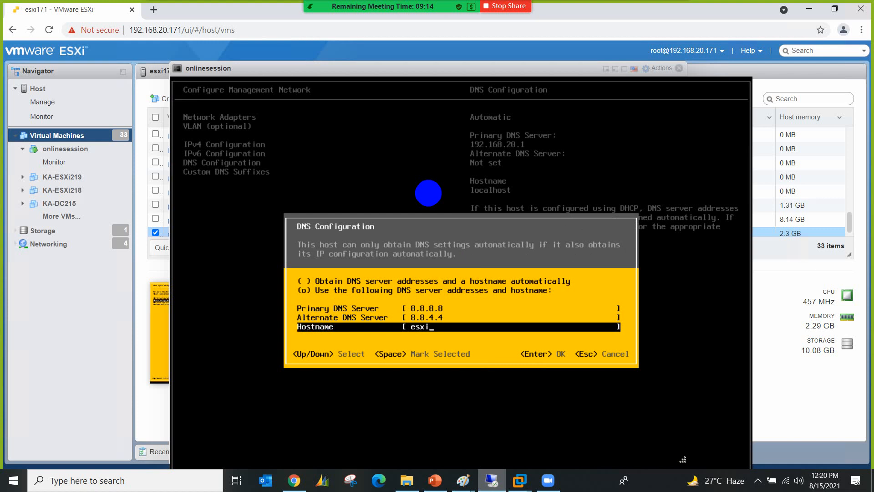
{"action": "type", "text": "179"}
{"action": "key", "text": "Return"}
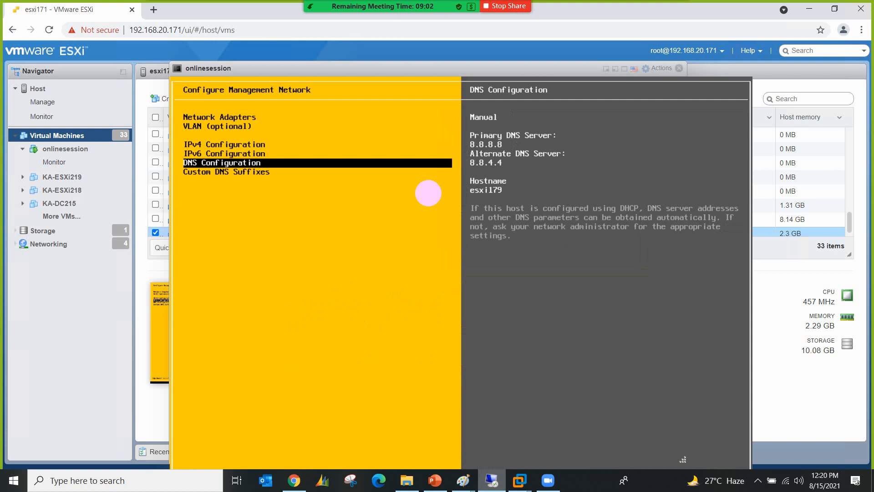
{"action": "key", "text": "Escape"}
{"action": "key", "text": "Escape"}
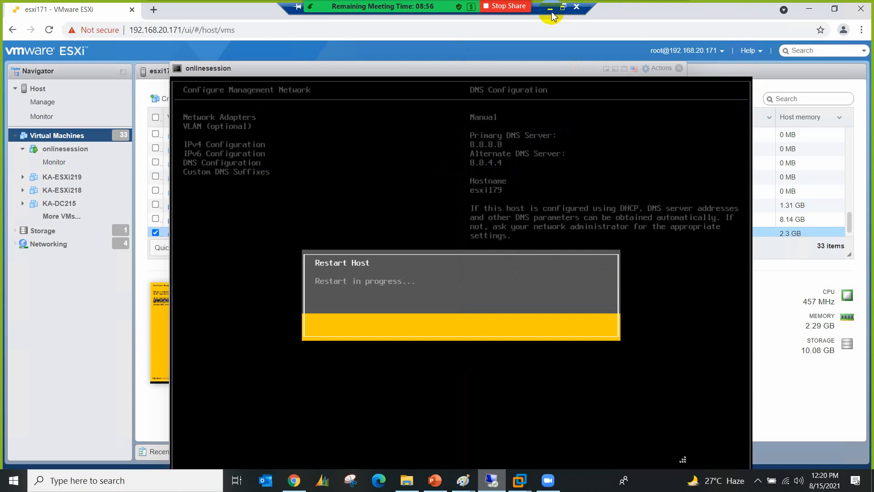
Step: Add the one-line note 'configure your host using DCUI' under Remove installation media
{"action": "key", "text": "alt+Tab"}
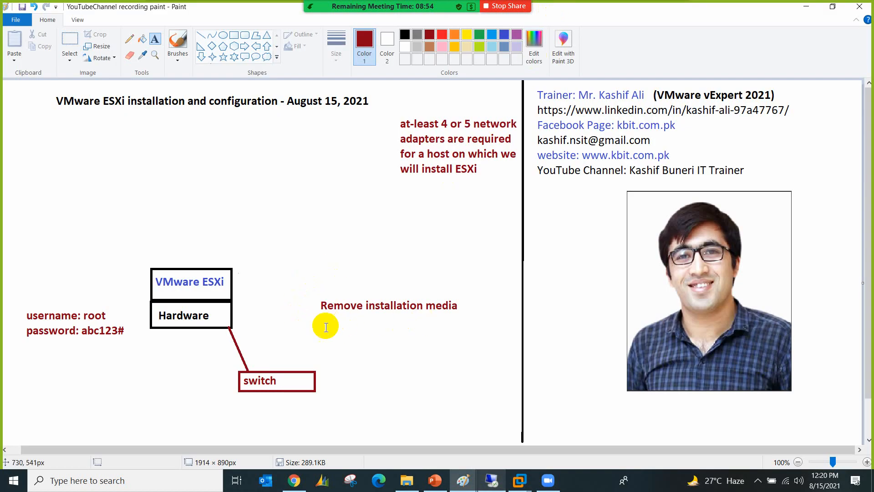
{"action": "left_click", "coordinate": [323, 323]}
{"action": "type", "text": "con"}
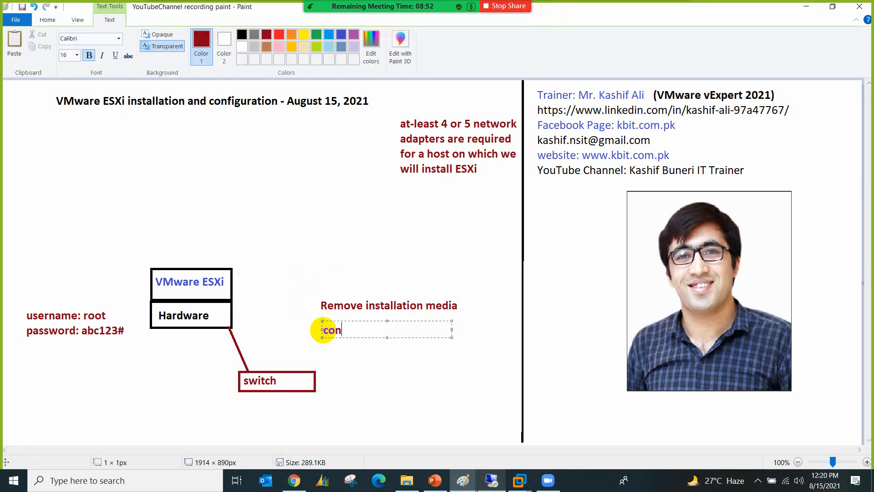
{"action": "type", "text": "figure your host"}
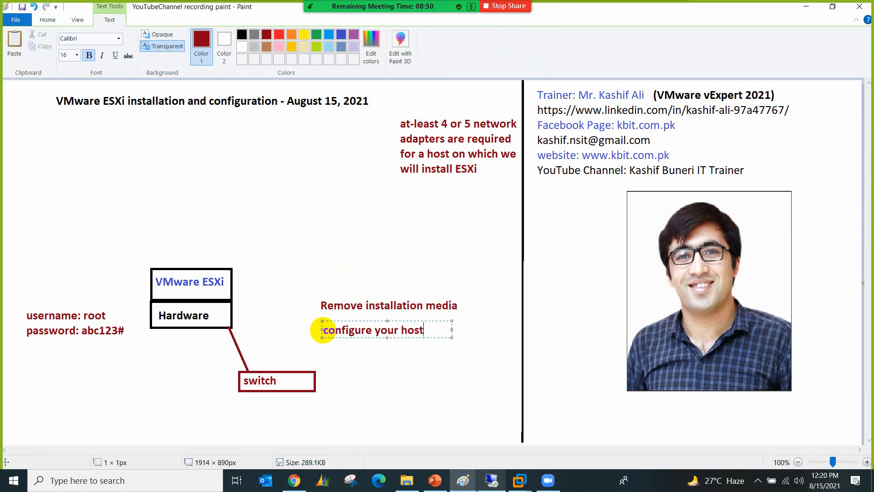
{"action": "type", "text": " using DCUI"}
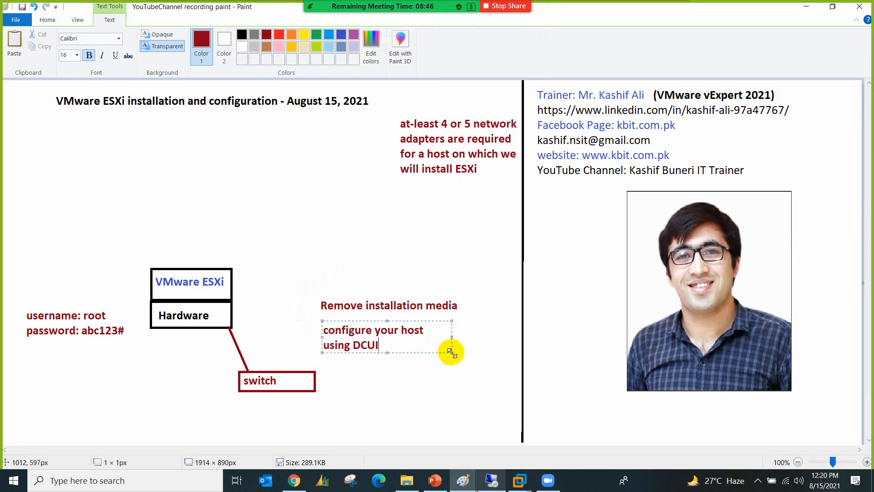
{"action": "left_click_drag", "start_coordinate": [451, 353], "coordinate": [508, 360]}
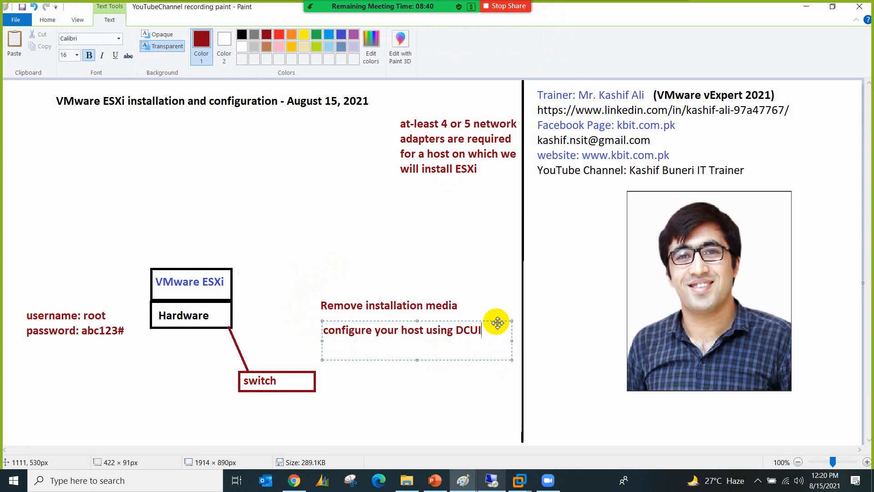
{"action": "left_click_drag", "start_coordinate": [498, 322], "coordinate": [494, 323]}
{"action": "left_click", "coordinate": [488, 282]}
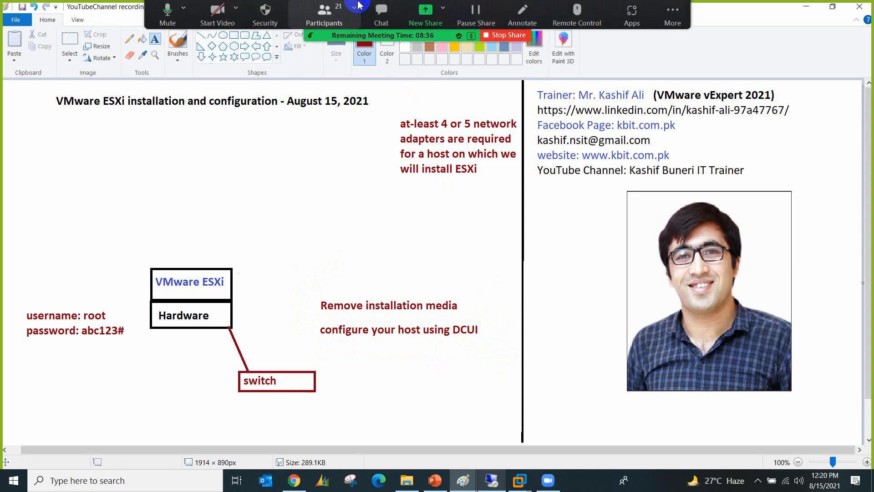
{"action": "left_click", "coordinate": [349, 12]}
{"action": "scroll", "coordinate": [276, 209], "scroll_direction": "down", "scroll_amount": 8}
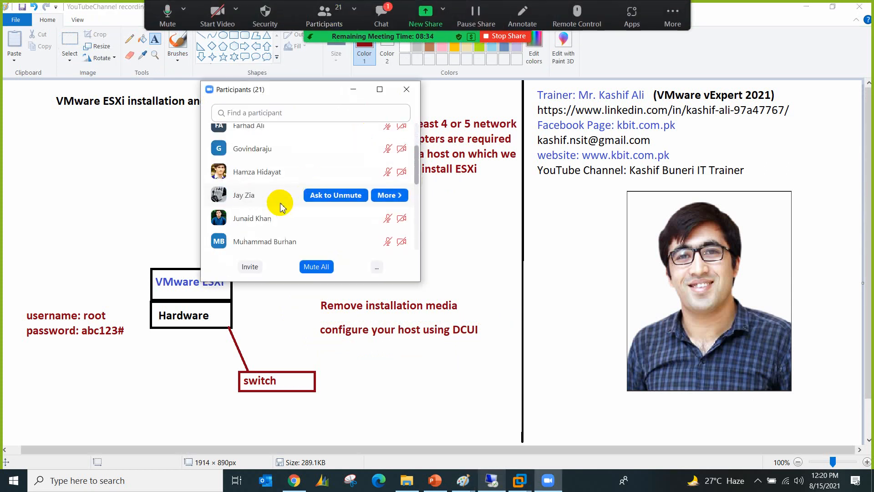
{"action": "left_click", "coordinate": [380, 16]}
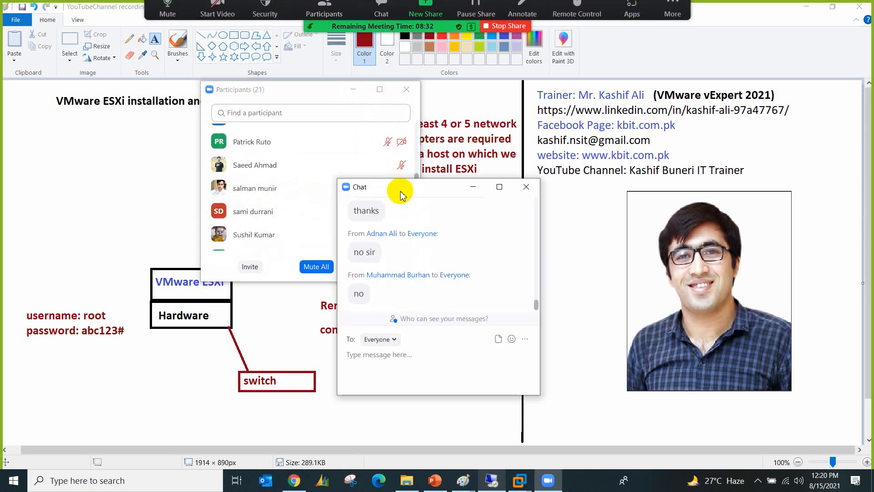
{"action": "left_click", "coordinate": [526, 187]}
{"action": "scroll", "coordinate": [206, 182], "scroll_direction": "down", "scroll_amount": 5}
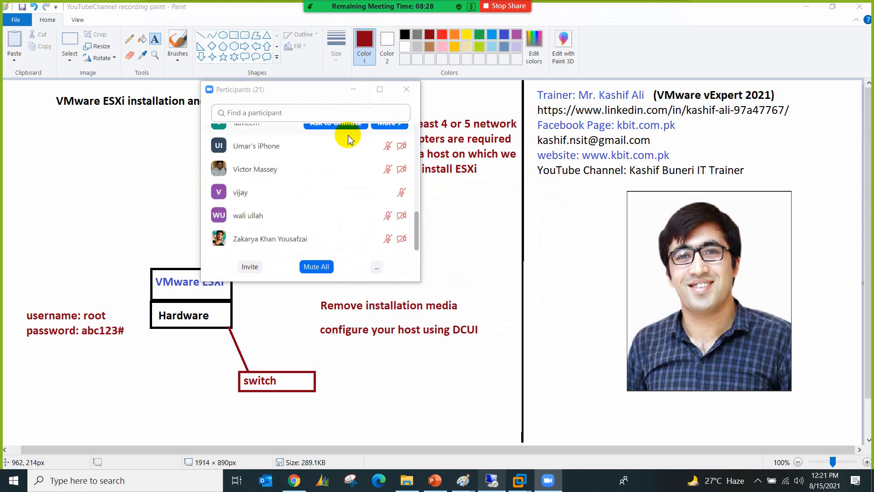
{"action": "left_click", "coordinate": [406, 90]}
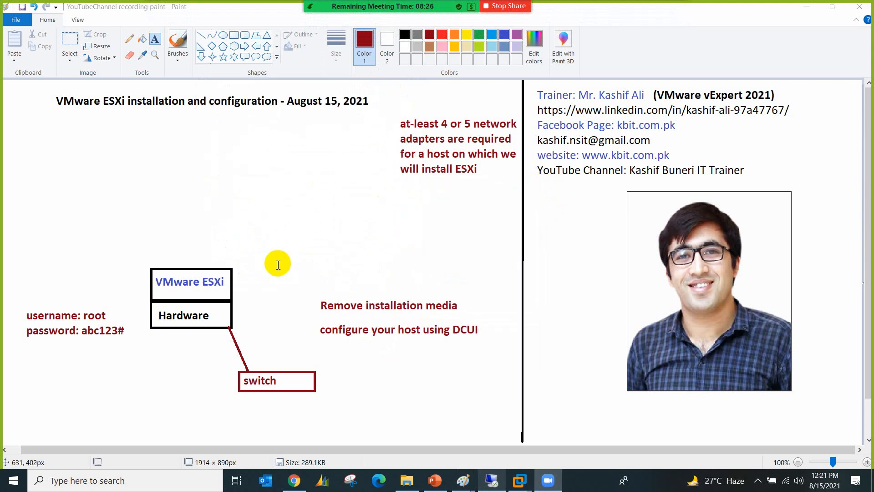
Step: Move the two red setup notes higher up the canvas
{"action": "left_click", "coordinate": [70, 39]}
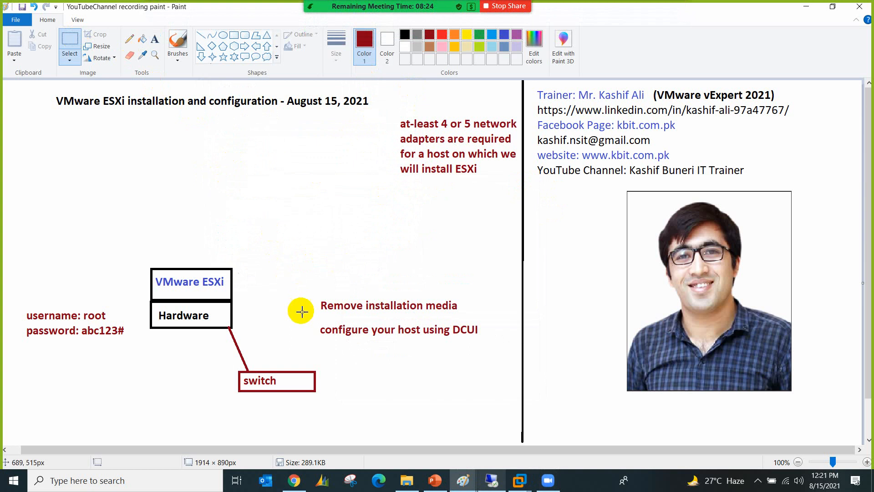
{"action": "left_click_drag", "start_coordinate": [317, 292], "coordinate": [484, 346]}
{"action": "left_click_drag", "start_coordinate": [447, 312], "coordinate": [449, 246]}
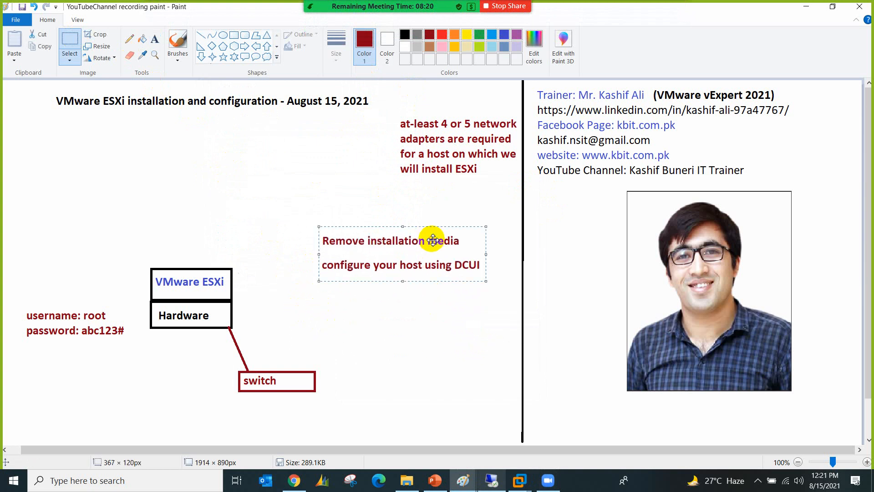
{"action": "left_click", "coordinate": [283, 301]}
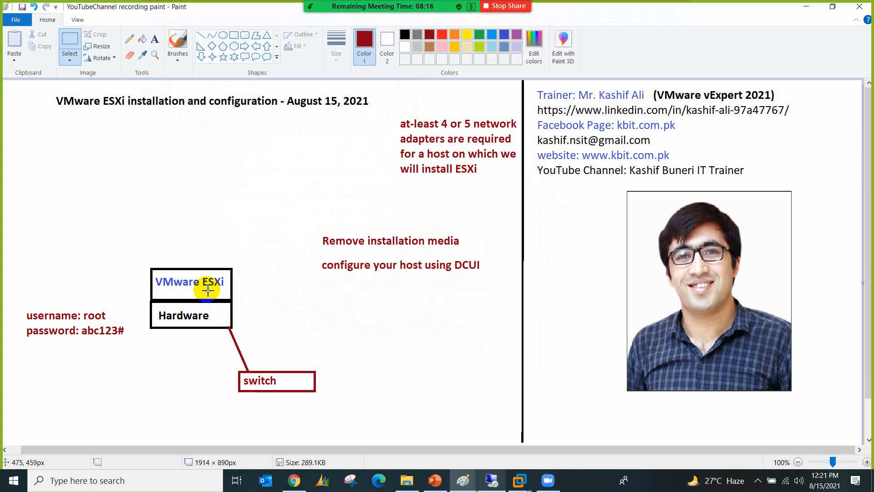
Step: Add the note 'IP: 192.168.20.179' below the login credentials
{"action": "left_click", "coordinate": [155, 39]}
{"action": "left_click", "coordinate": [29, 352]}
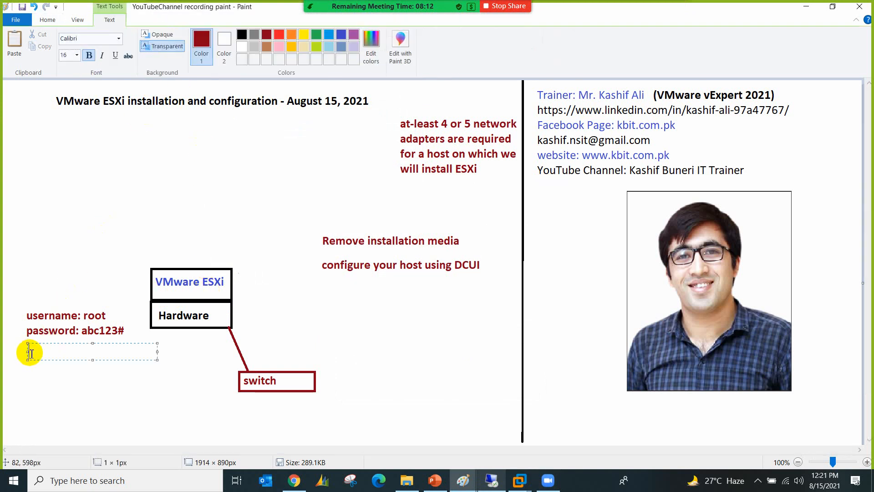
{"action": "type", "text": "IP: 192.168.20.179"}
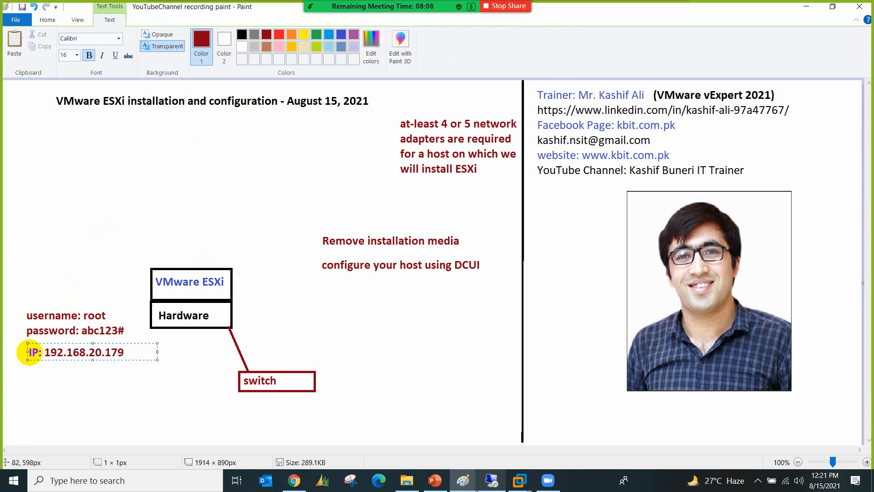
{"action": "left_click", "coordinate": [72, 391]}
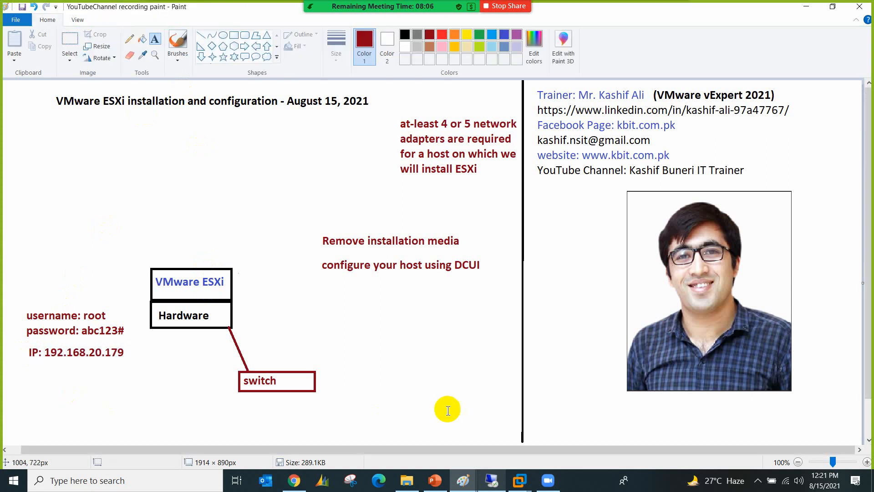
Step: Bring up the ESXi boot console session, restore and re-maximize it, then close it
{"action": "left_click", "coordinate": [492, 481]}
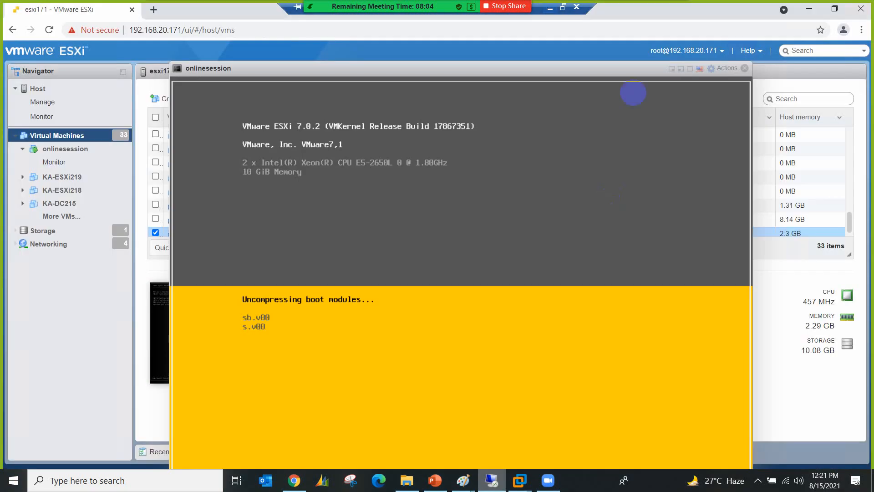
{"action": "left_click", "coordinate": [562, 7]}
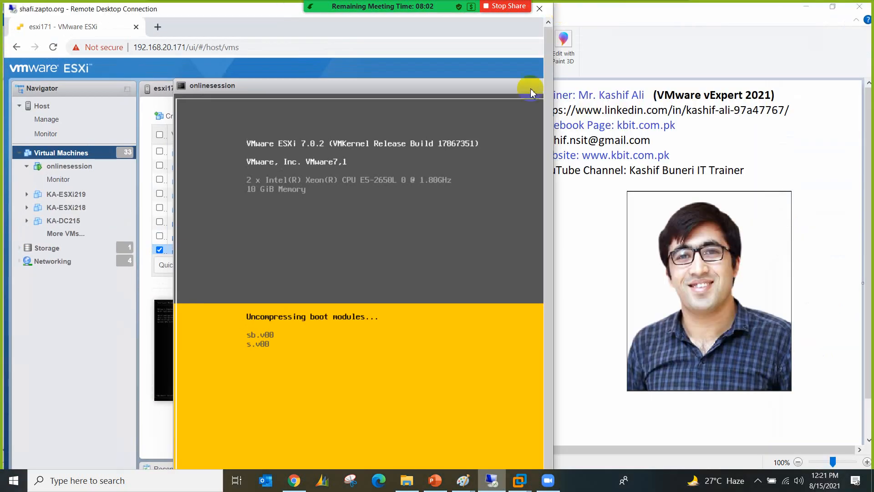
{"action": "double_click", "coordinate": [249, 14]}
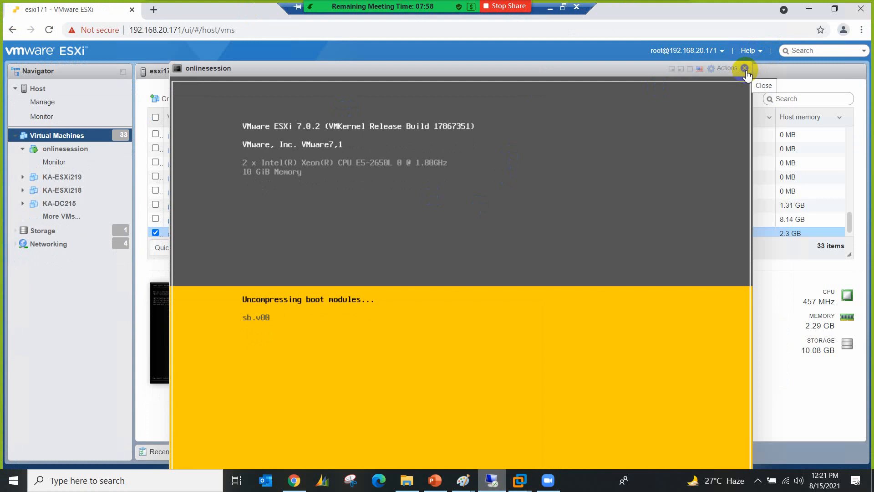
{"action": "left_click", "coordinate": [857, 12]}
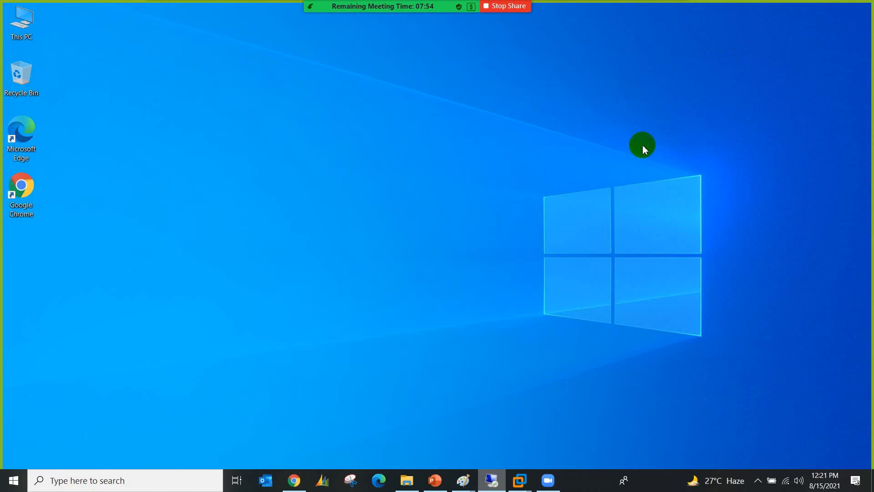
Step: Draw a black box below-right of the switch box on the whiteboard
{"action": "mouse_move", "coordinate": [564, 8]}
{"action": "left_click", "coordinate": [551, 8]}
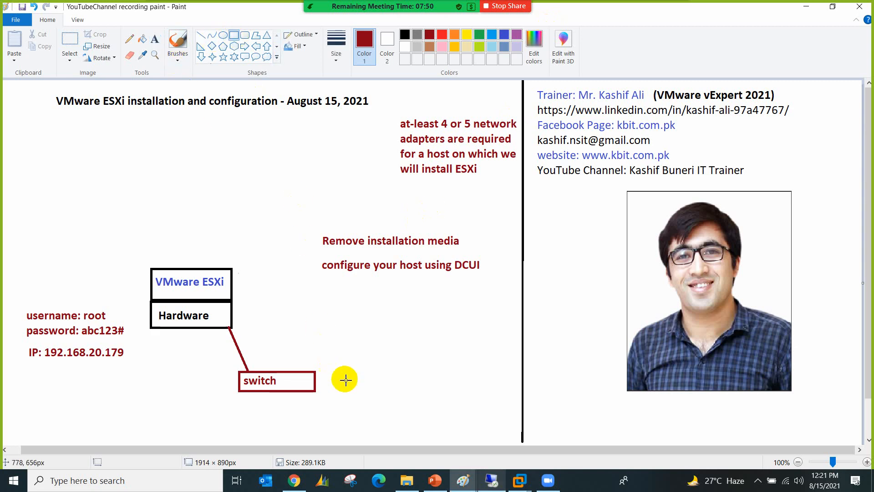
{"action": "left_click_drag", "start_coordinate": [377, 386], "coordinate": [416, 408]}
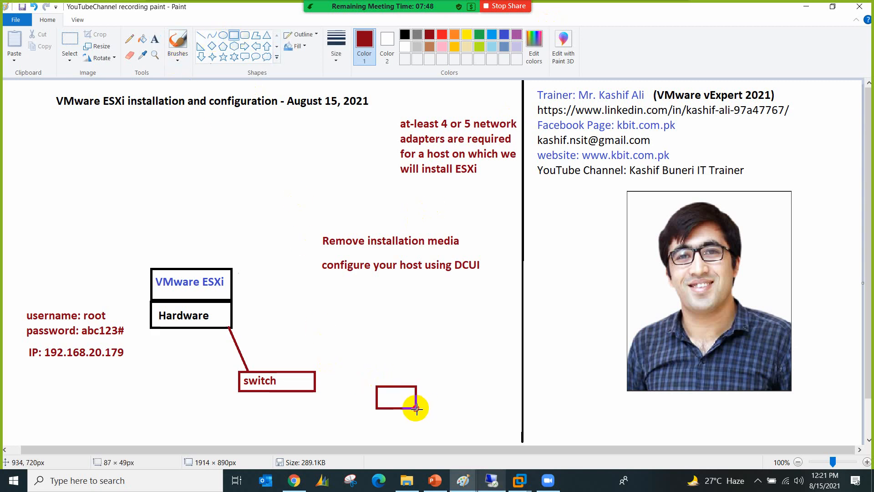
{"action": "left_click", "coordinate": [405, 35]}
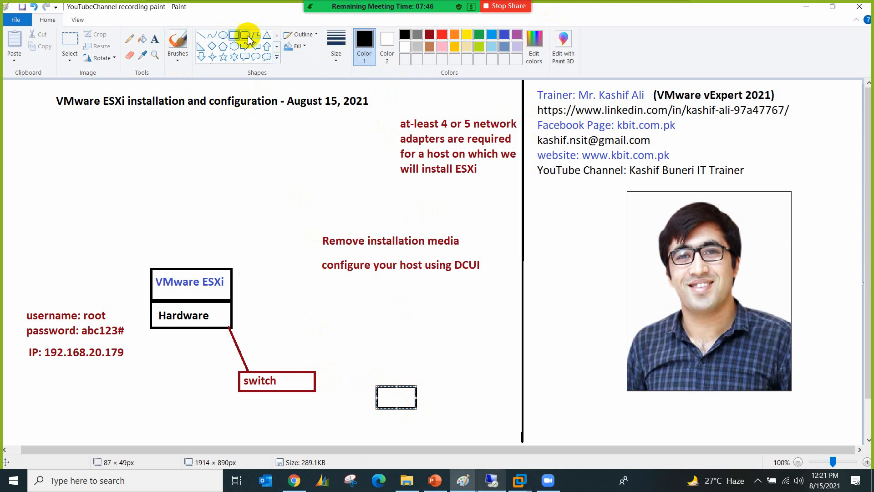
Step: Label the new box PC and join it to the switch with a straight line
{"action": "left_click", "coordinate": [155, 39]}
{"action": "left_click", "coordinate": [383, 397]}
{"action": "left_click", "coordinate": [382, 395]}
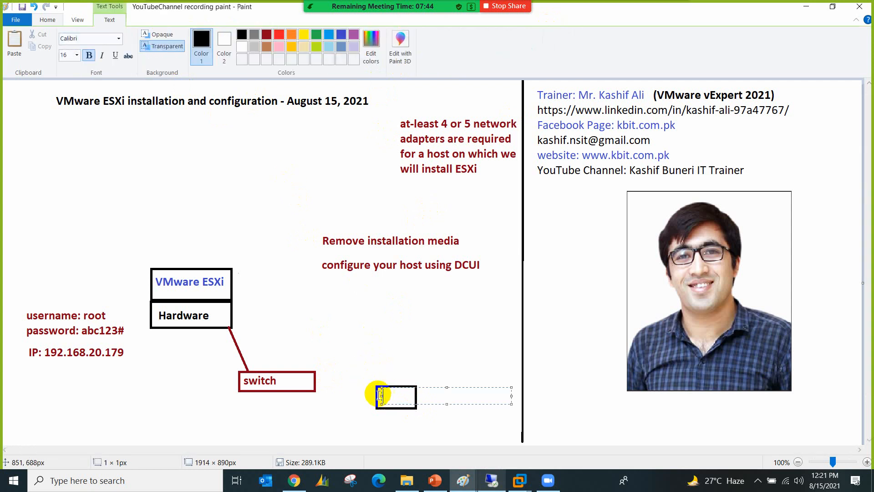
{"action": "left_click", "coordinate": [336, 365]}
{"action": "left_click", "coordinate": [201, 36]}
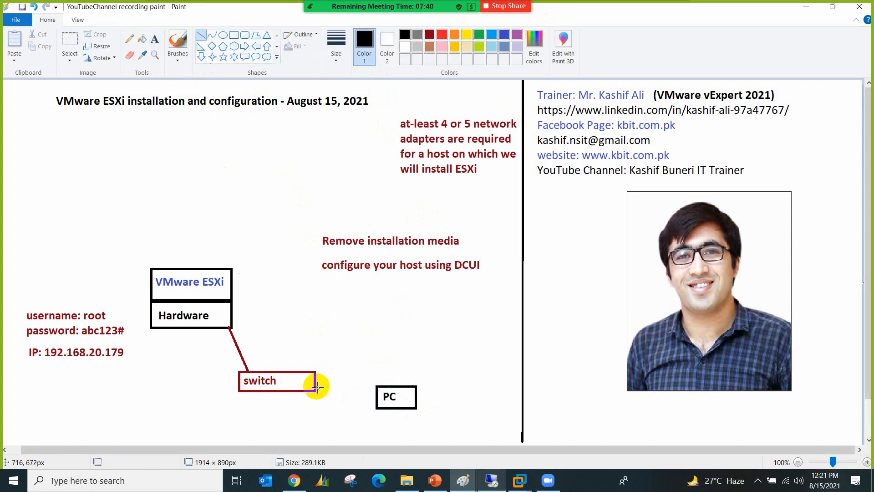
{"action": "left_click_drag", "start_coordinate": [318, 387], "coordinate": [374, 397]}
Step: Open Command Prompt via cmd and run ping 192.168.20.179
{"action": "left_click", "coordinate": [492, 482]}
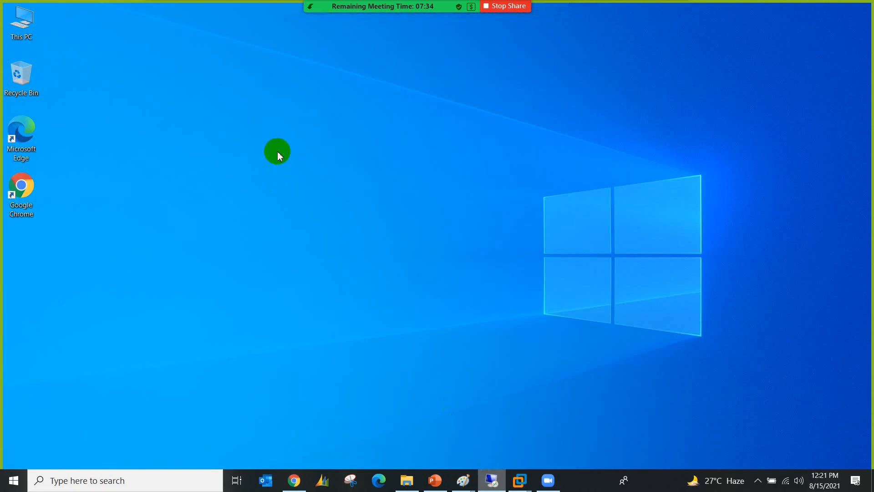
{"action": "key", "text": "super"}
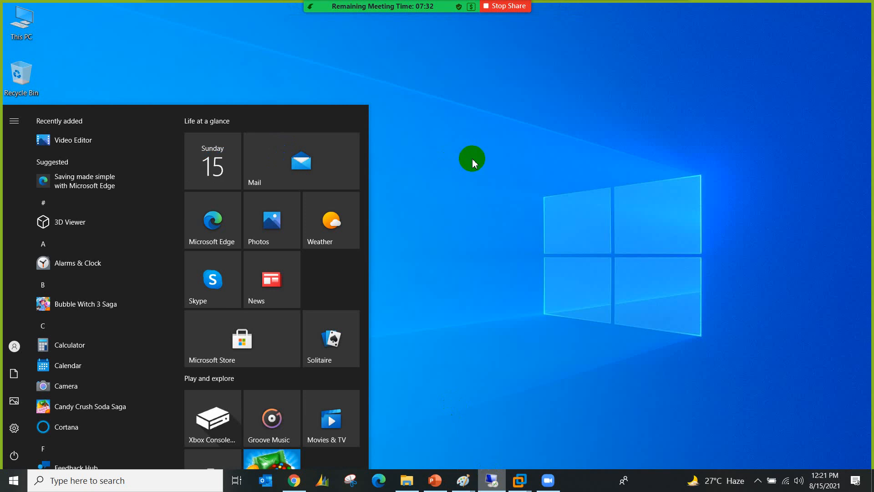
{"action": "type", "text": "cmd"}
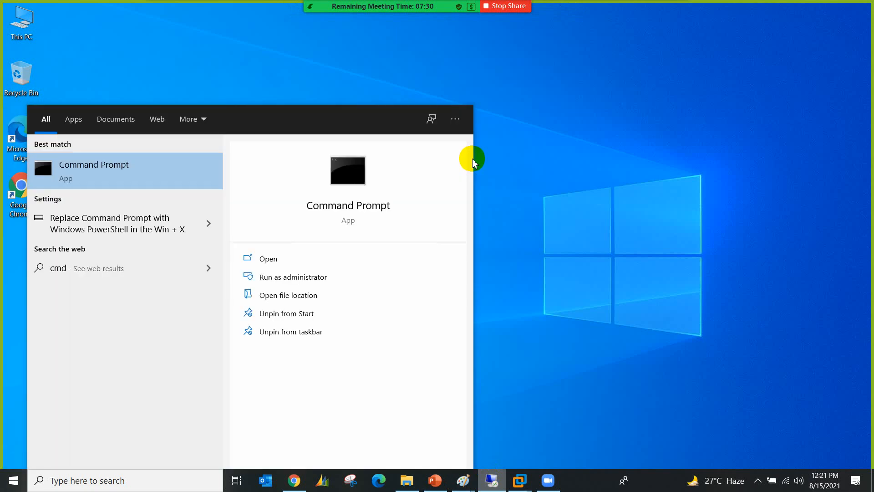
{"action": "key", "text": "Return"}
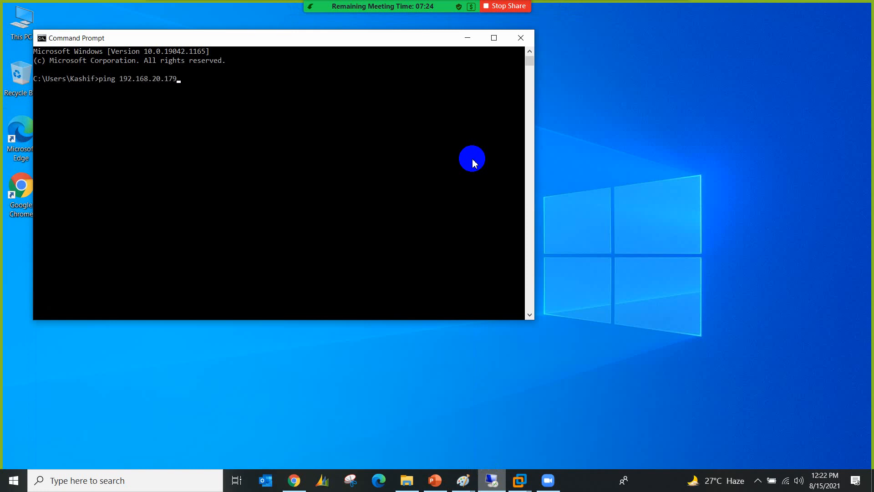
{"action": "type", "text": "ping 192.168.20.179"}
{"action": "key", "text": "Return"}
Step: Set the Command Prompt font size to 20 in the window's Properties
{"action": "right_click", "coordinate": [241, 38]}
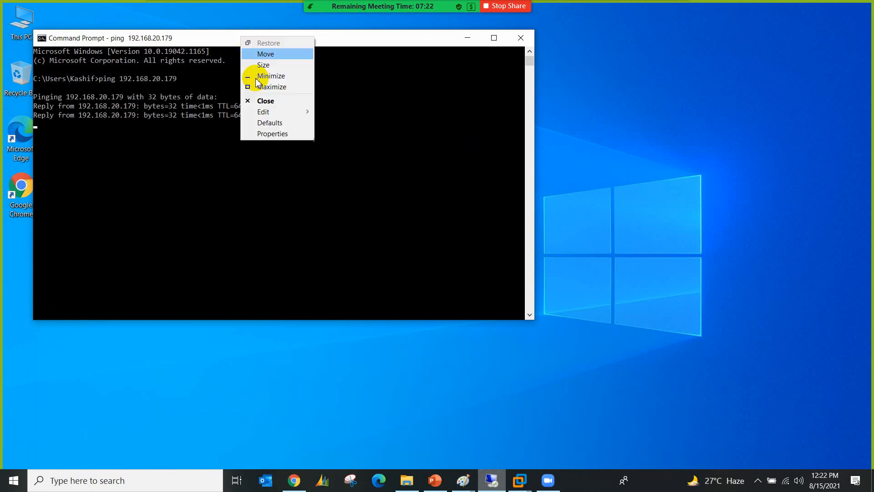
{"action": "left_click", "coordinate": [270, 134]}
{"action": "left_click", "coordinate": [87, 65]}
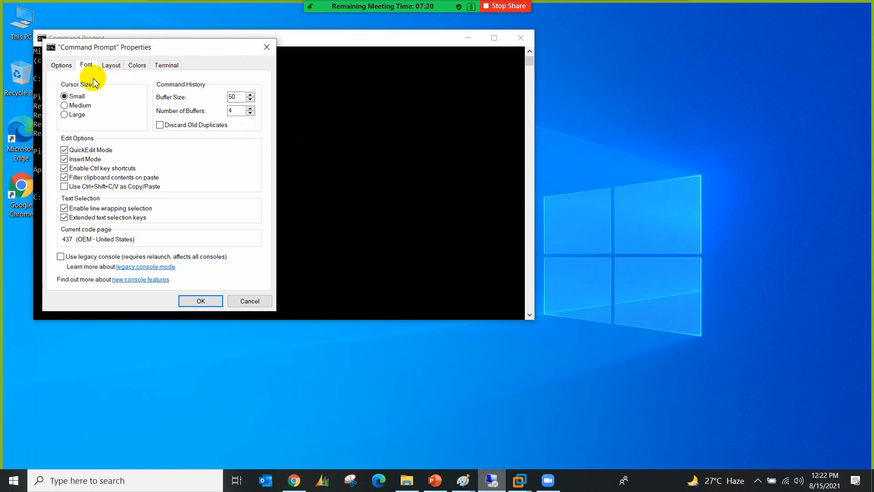
{"action": "left_click", "coordinate": [64, 116]}
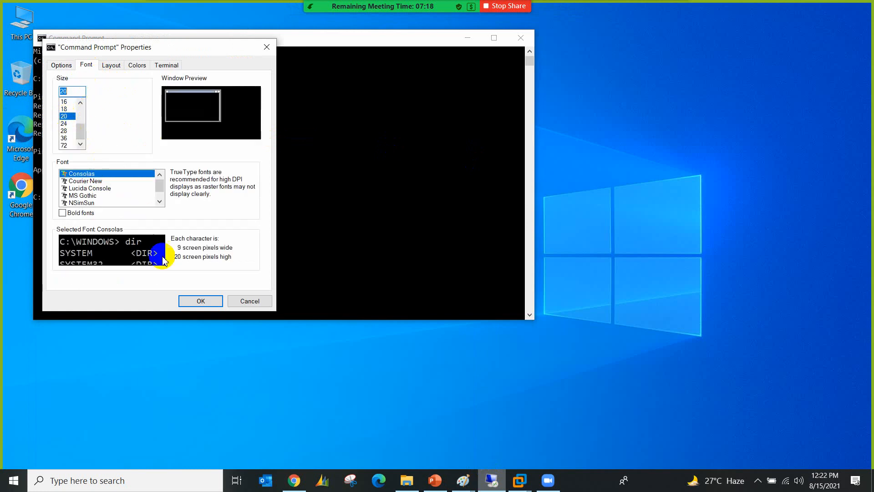
{"action": "left_click", "coordinate": [200, 301]}
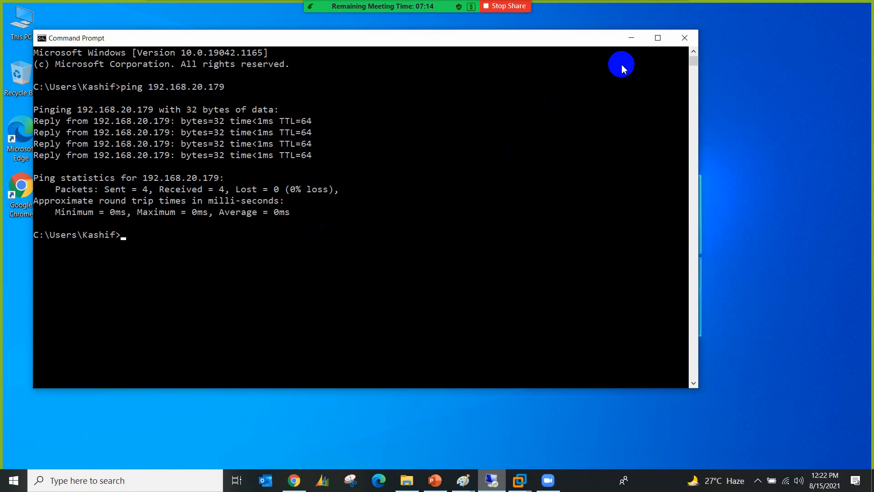
{"action": "mouse_move", "coordinate": [628, 2]}
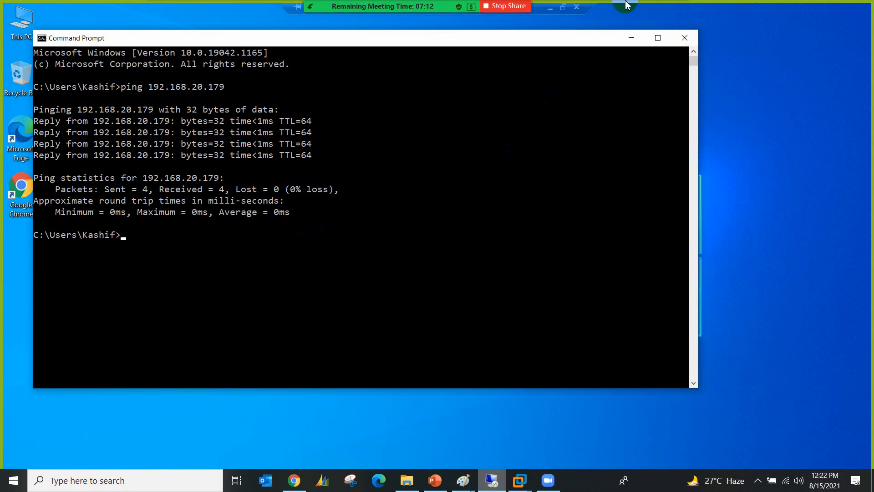
Step: Add the note 'ESXi 5.5 or 6.0' right of the VMware ESXi box
{"action": "left_click", "coordinate": [549, 15]}
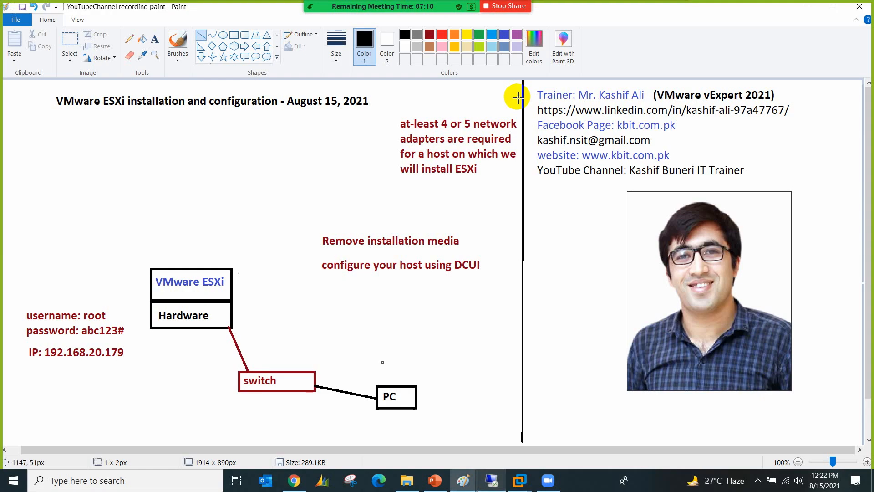
{"action": "left_click", "coordinate": [154, 38]}
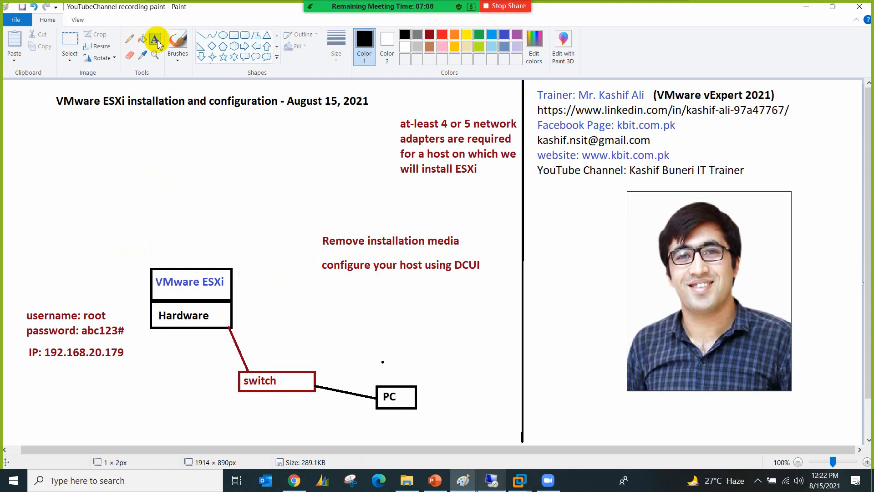
{"action": "left_click", "coordinate": [253, 275]}
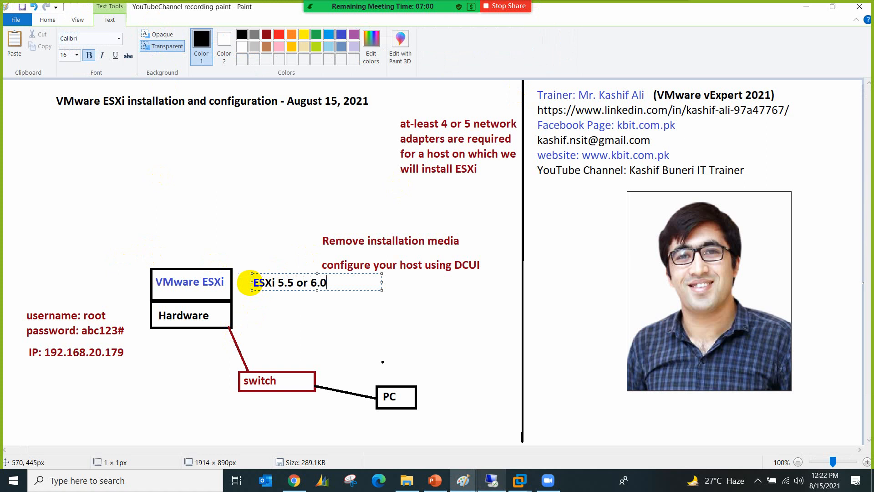
{"action": "left_click", "coordinate": [427, 391]}
Step: Add a note about vSphere client software for ESXi 6.0 or older, placed above PC
{"action": "left_click", "coordinate": [428, 392]}
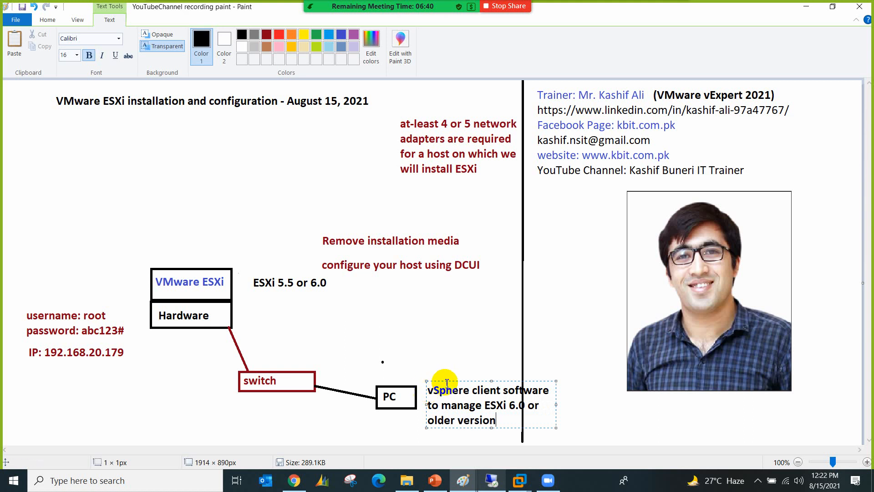
{"action": "left_click_drag", "start_coordinate": [445, 379], "coordinate": [397, 324]}
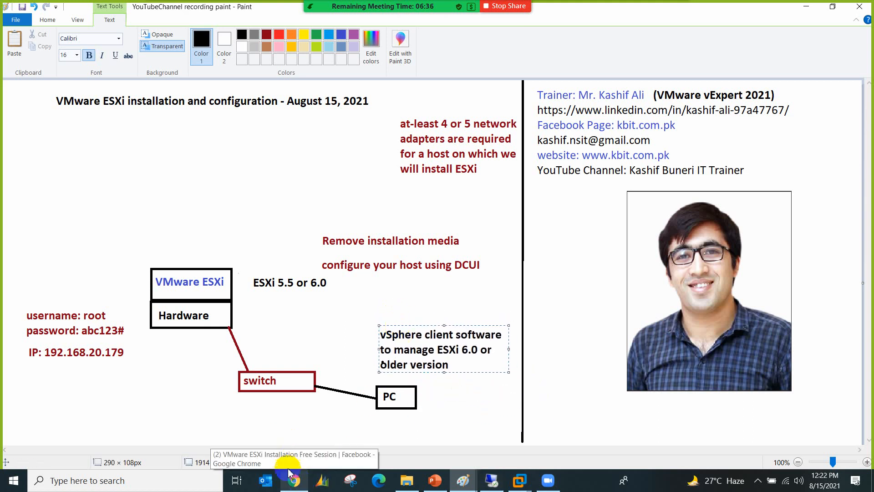
{"action": "left_click", "coordinate": [300, 485]}
Step: Search Google Images for 'esxi 5.5 vsphere client' and enlarge the vSphere Client screenshot
{"action": "left_click", "coordinate": [154, 10]}
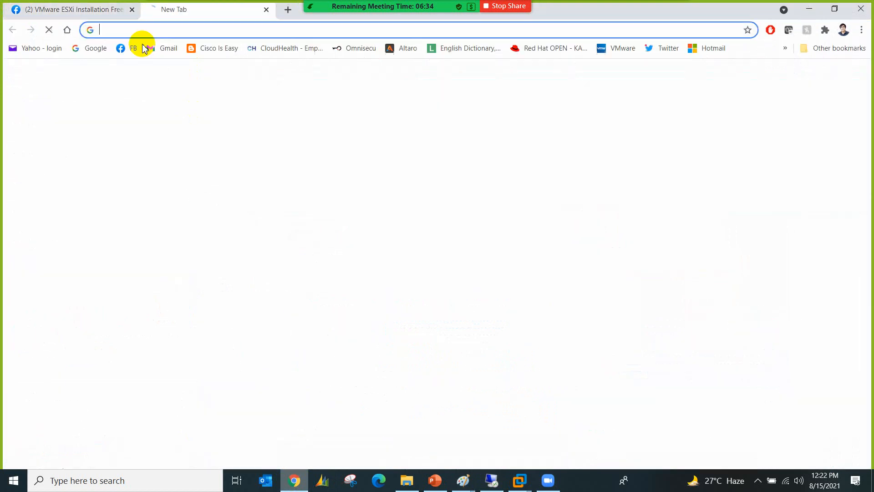
{"action": "left_click", "coordinate": [98, 48]}
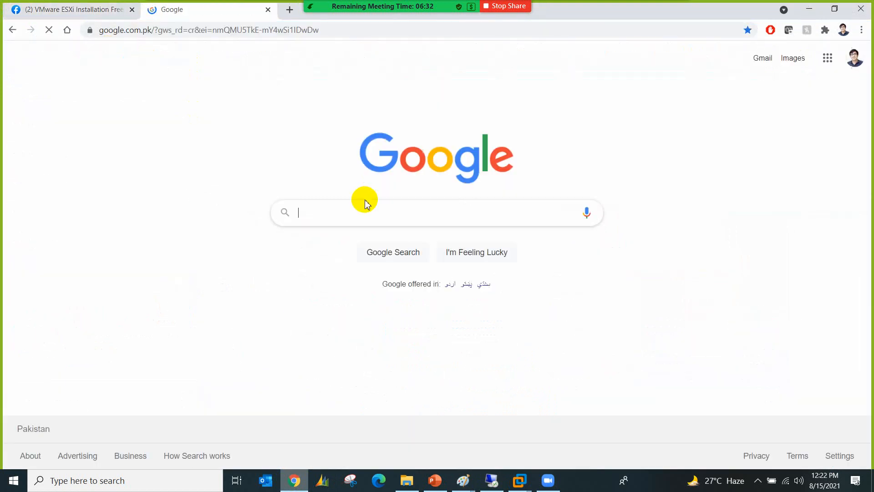
{"action": "type", "text": "esxi"}
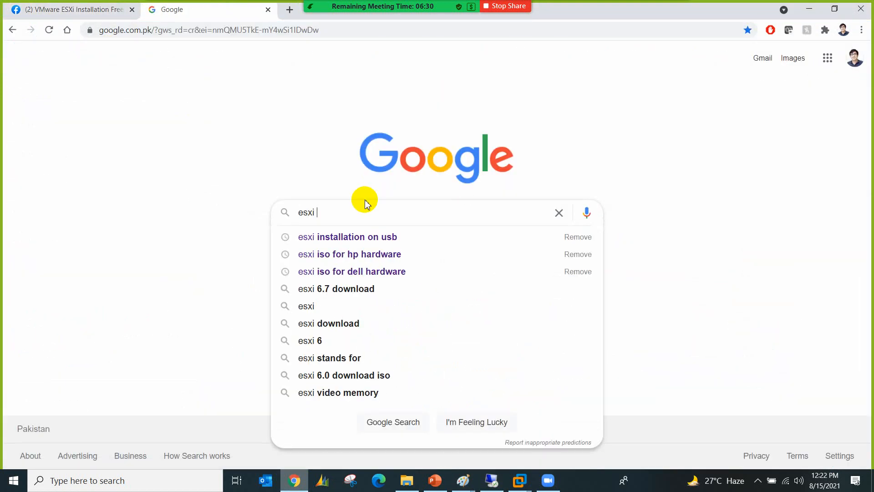
{"action": "type", "text": " 5"}
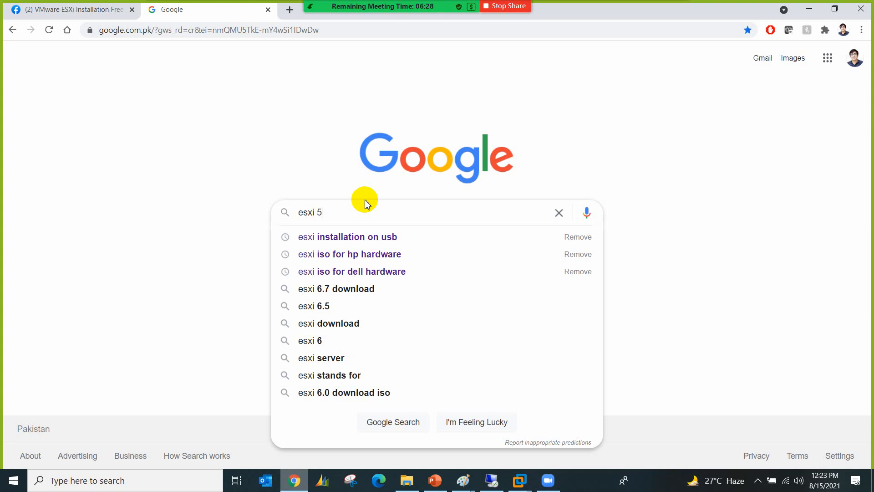
{"action": "type", "text": ".5 vsphere client"}
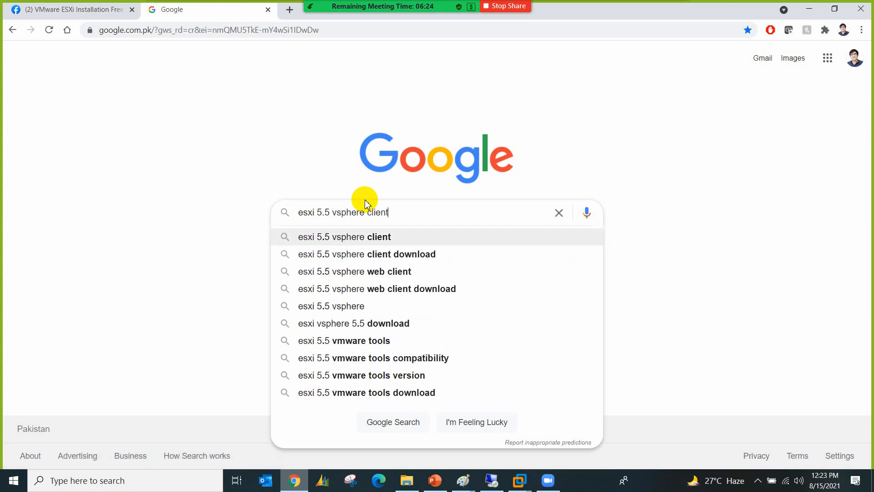
{"action": "key", "text": "Return"}
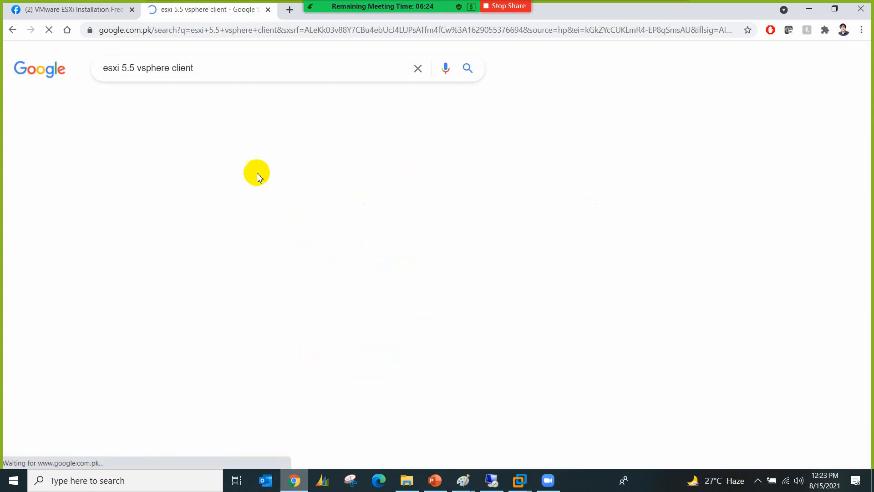
{"action": "left_click", "coordinate": [212, 104]}
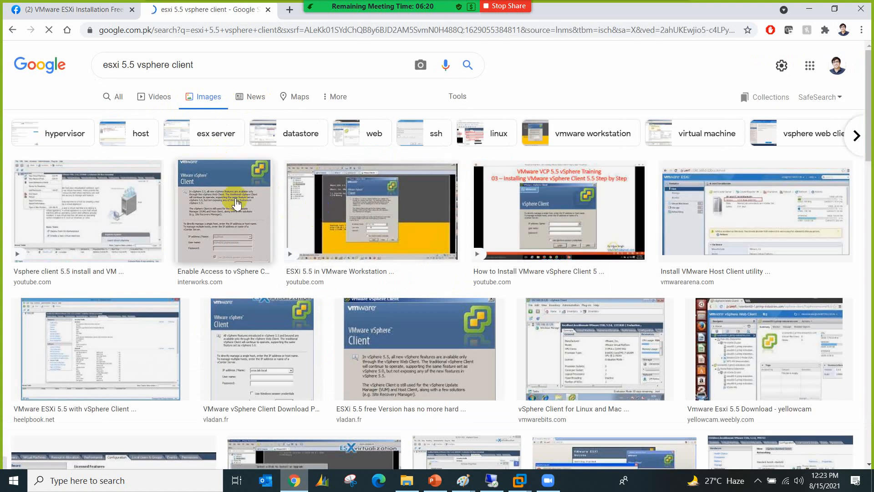
{"action": "left_click", "coordinate": [257, 205]}
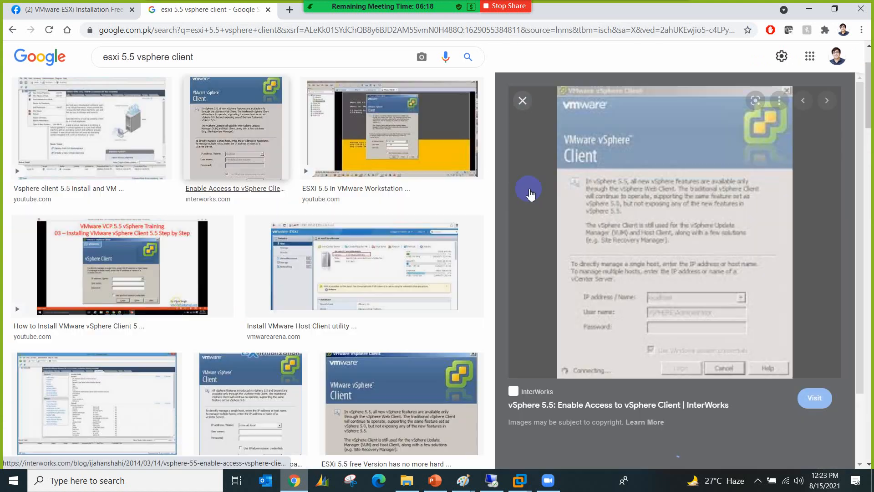
Step: Circle and cross out the preview with Zoom annotations, clear them, and return to Paint
{"action": "mouse_move", "coordinate": [524, 34]}
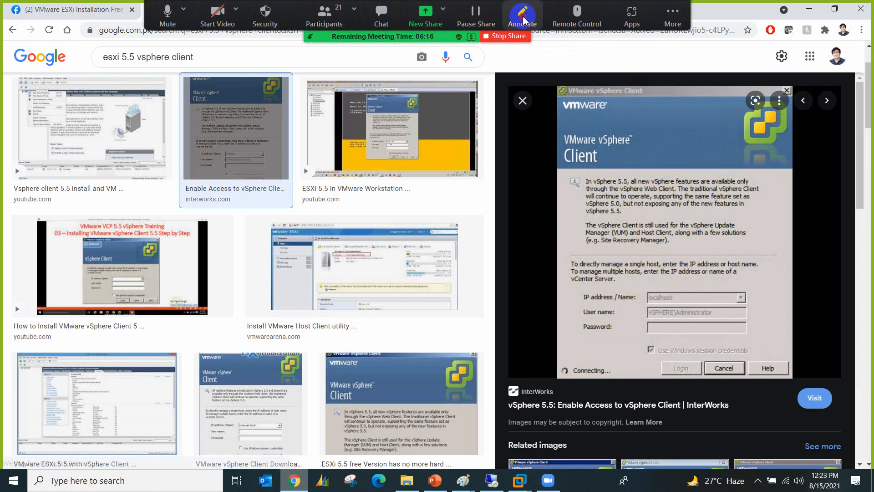
{"action": "left_click", "coordinate": [522, 16]}
{"action": "mouse_move", "coordinate": [704, 86]}
{"action": "left_mouse_down"}
{"action": "mouse_move", "coordinate": [545, 105]}
{"action": "mouse_move", "coordinate": [539, 308]}
{"action": "mouse_move", "coordinate": [620, 376]}
{"action": "mouse_move", "coordinate": [783, 357]}
{"action": "mouse_move", "coordinate": [769, 102]}
{"action": "mouse_move", "coordinate": [639, 90]}
{"action": "left_mouse_up"}
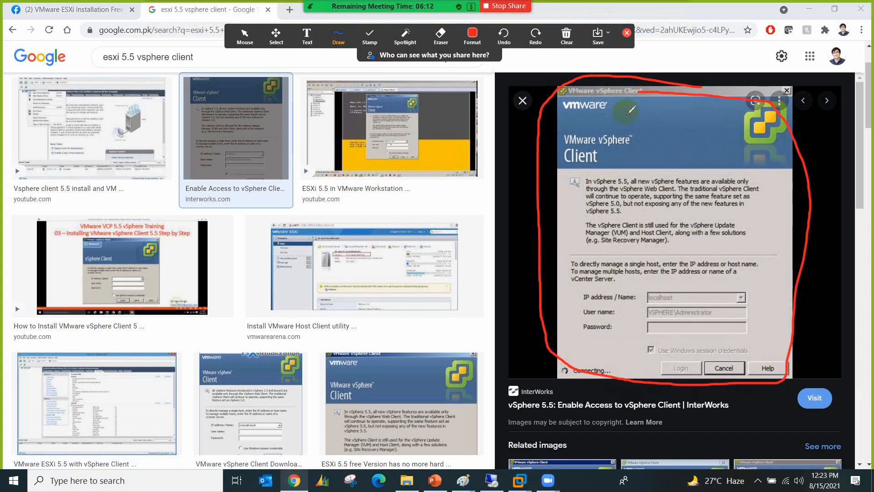
{"action": "left_click_drag", "start_coordinate": [715, 136], "coordinate": [635, 303]}
{"action": "left_click_drag", "start_coordinate": [630, 172], "coordinate": [706, 285]}
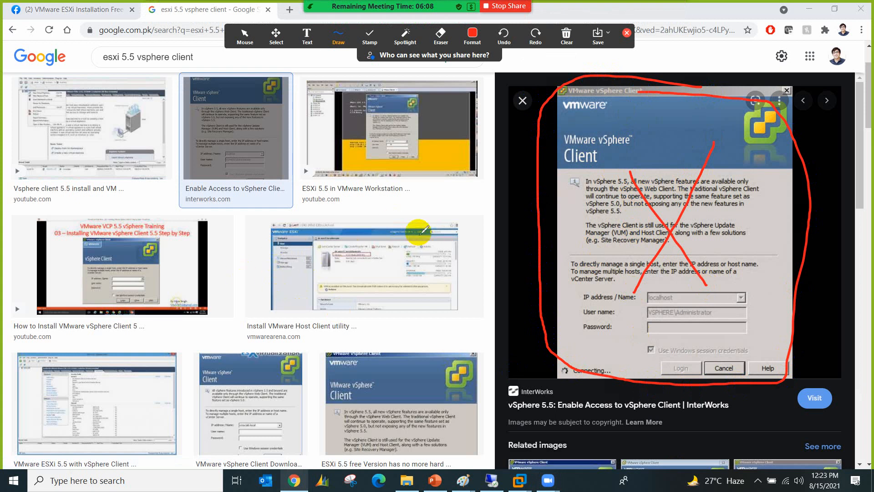
{"action": "left_click", "coordinate": [567, 36]}
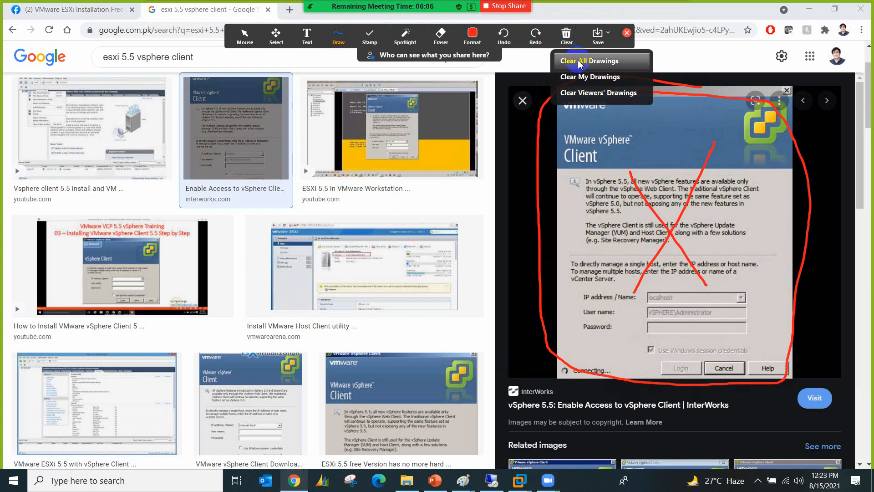
{"action": "left_click", "coordinate": [603, 60]}
{"action": "left_click", "coordinate": [627, 32]}
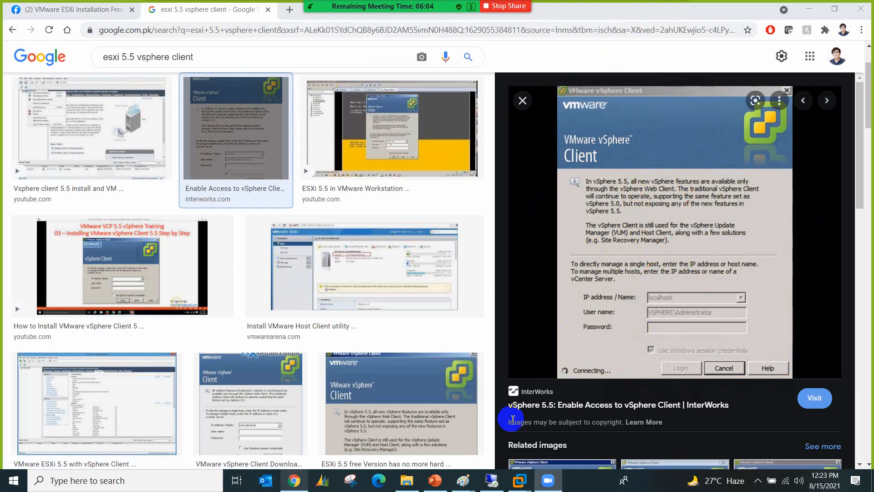
{"action": "mouse_move", "coordinate": [463, 479]}
{"action": "left_click", "coordinate": [434, 421]}
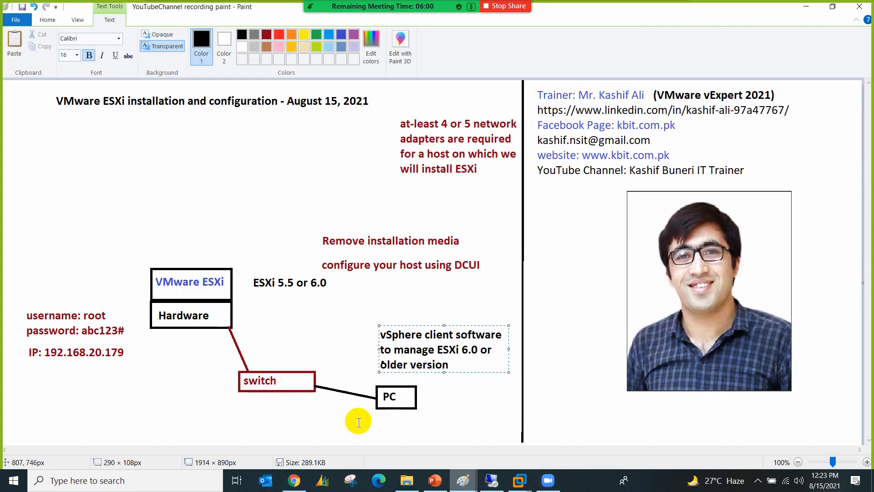
Step: Select the whole diagram and move it higher up the canvas
{"action": "left_click", "coordinate": [235, 219]}
{"action": "left_click", "coordinate": [69, 44]}
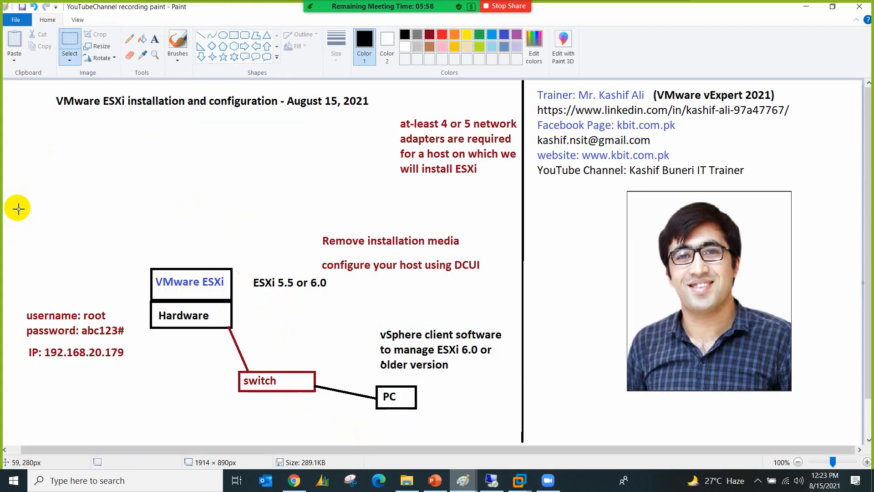
{"action": "left_click_drag", "start_coordinate": [17, 210], "coordinate": [514, 425]}
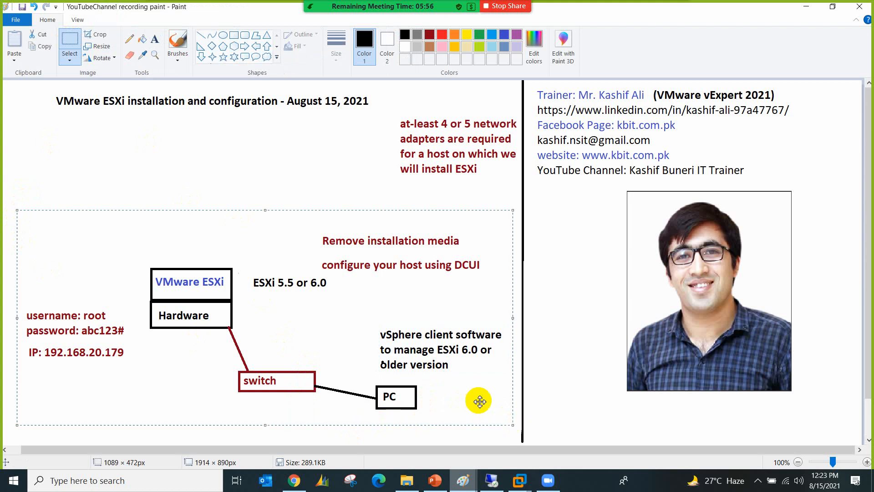
{"action": "left_click_drag", "start_coordinate": [460, 392], "coordinate": [457, 335]}
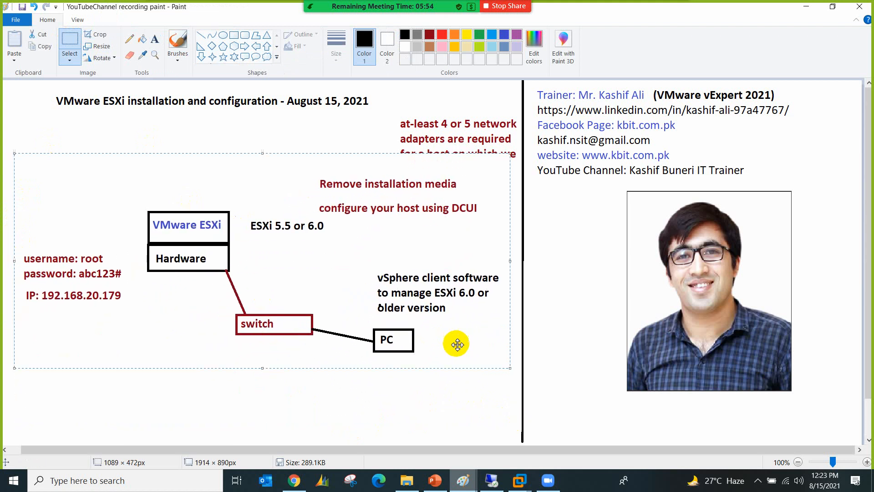
{"action": "left_click", "coordinate": [433, 396]}
{"action": "left_click", "coordinate": [155, 40]}
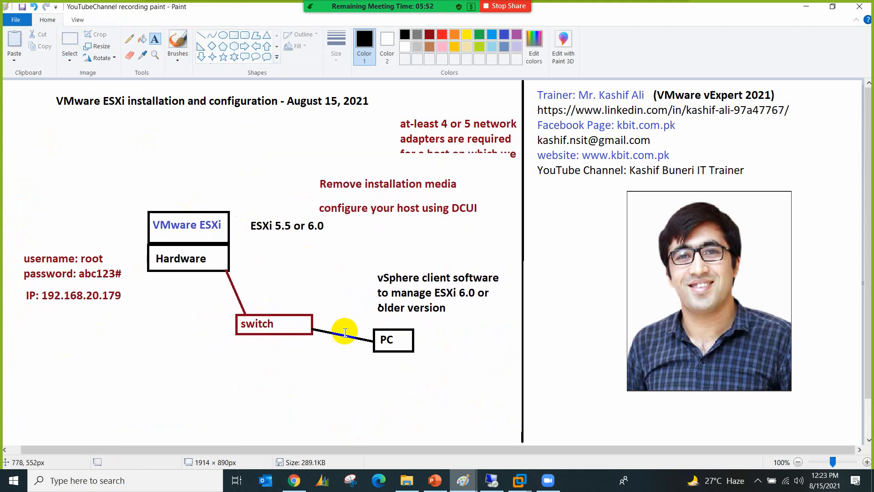
{"action": "left_click", "coordinate": [359, 374]}
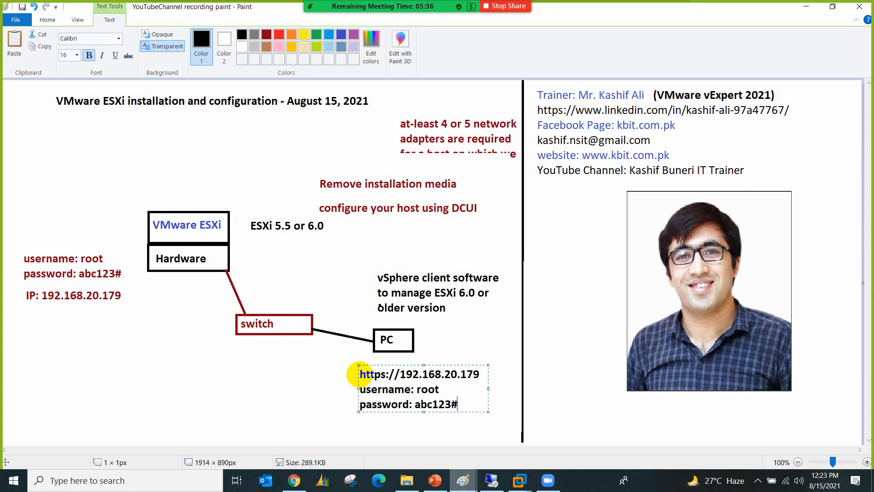
{"action": "left_click", "coordinate": [354, 420]}
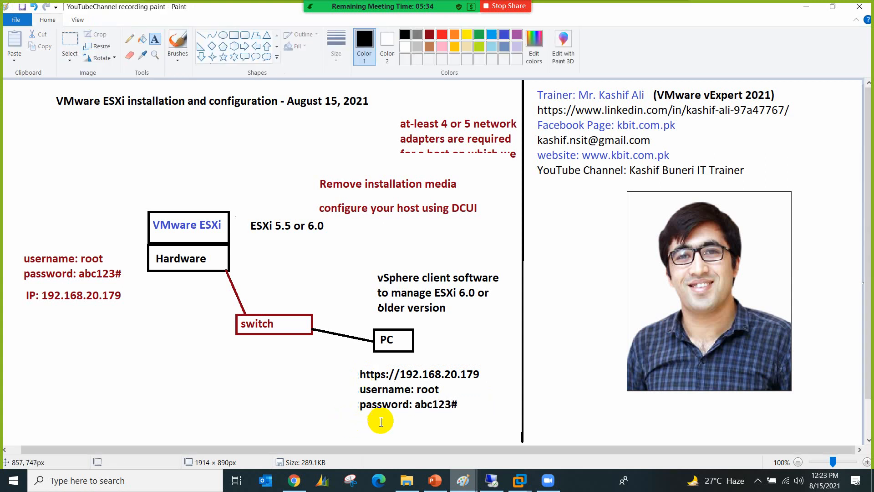
Step: Add a blue 'vSphere-host Client' label beside the login note, then close Command Prompt
{"action": "left_click", "coordinate": [249, 399]}
{"action": "type", "text": "vSphere-host Client"}
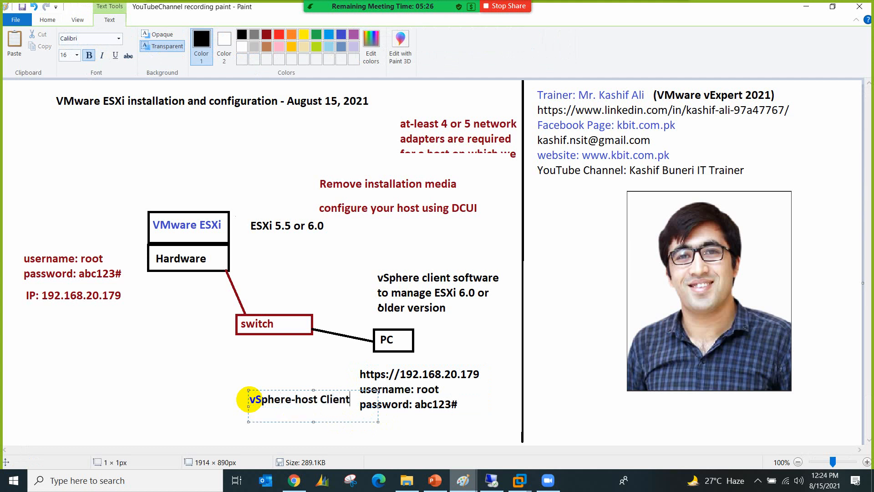
{"action": "key", "text": "ctrl+a"}
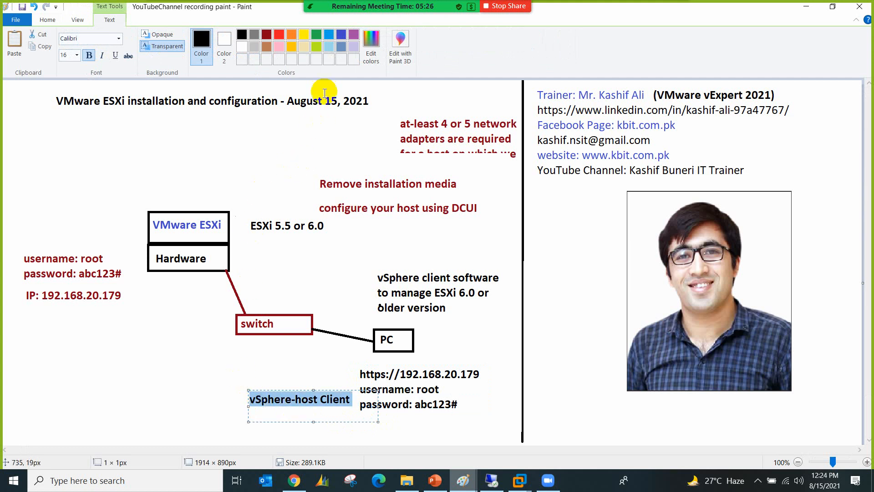
{"action": "left_click", "coordinate": [492, 480]}
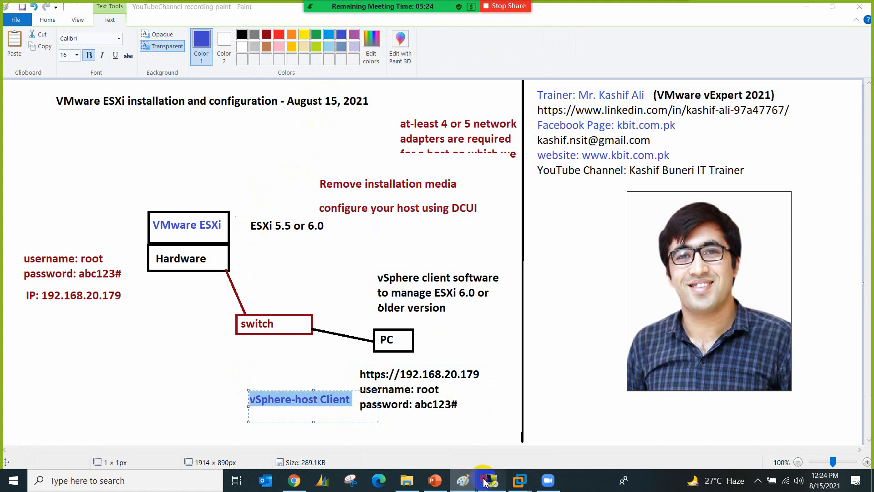
{"action": "left_click", "coordinate": [683, 38]}
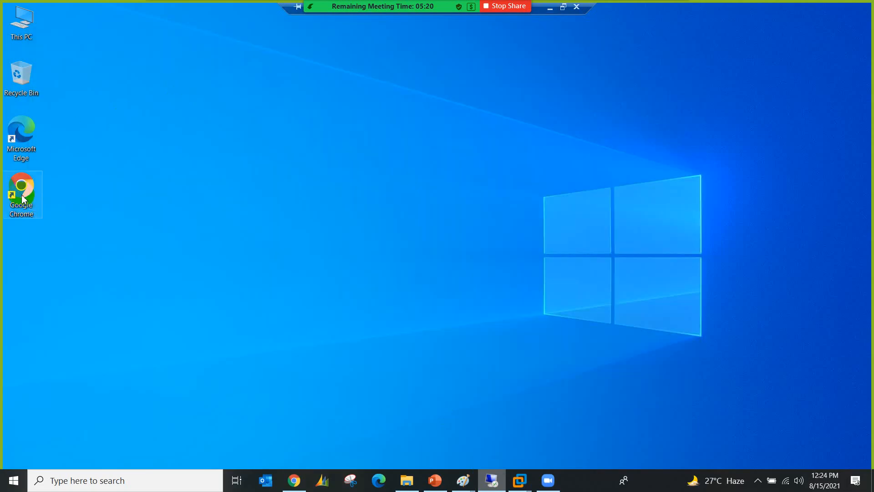
{"action": "double_click", "coordinate": [21, 195]}
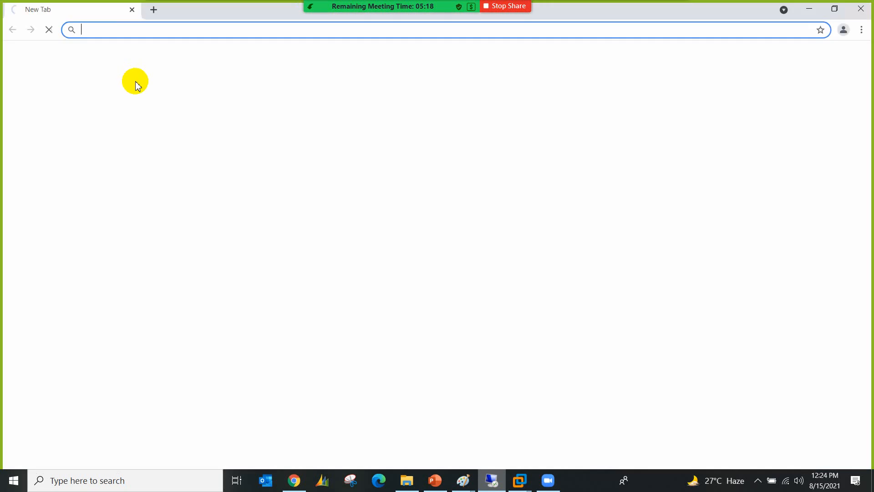
{"action": "left_click", "coordinate": [119, 29]}
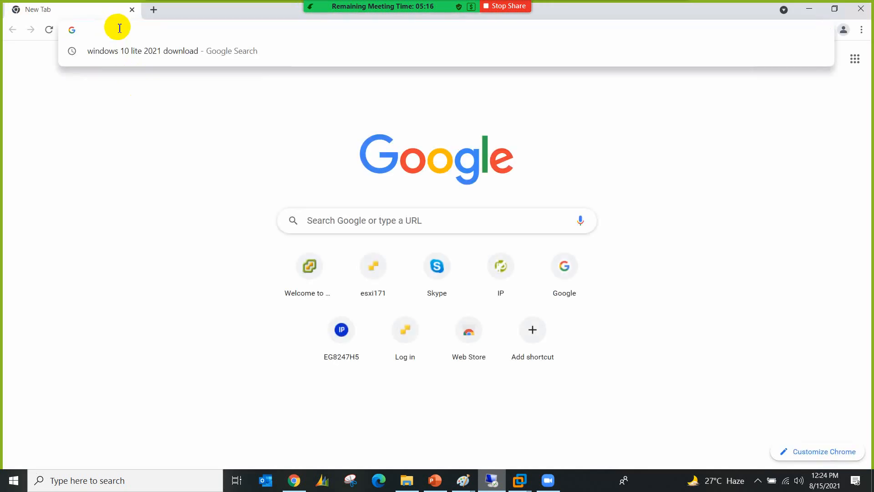
{"action": "type", "text": "htts"}
{"action": "key", "text": "BackSpace"}
{"action": "type", "text": "ps:"}
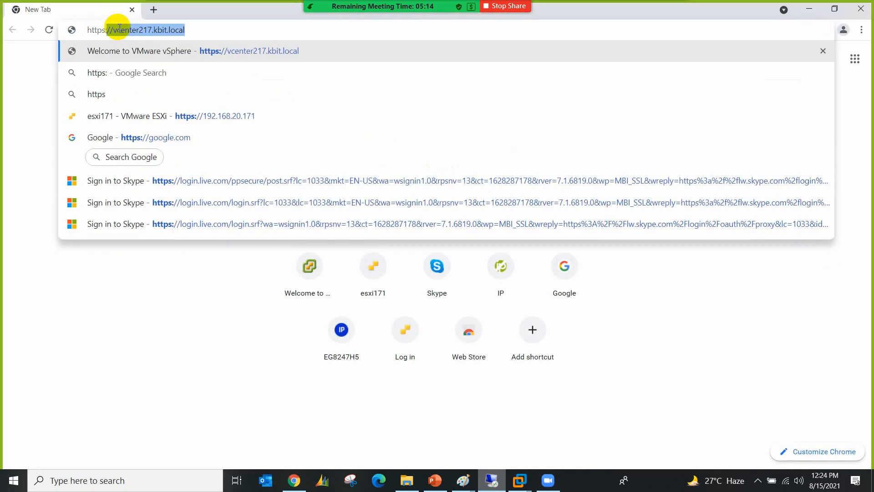
{"action": "type", "text": "//192.168.20.179"}
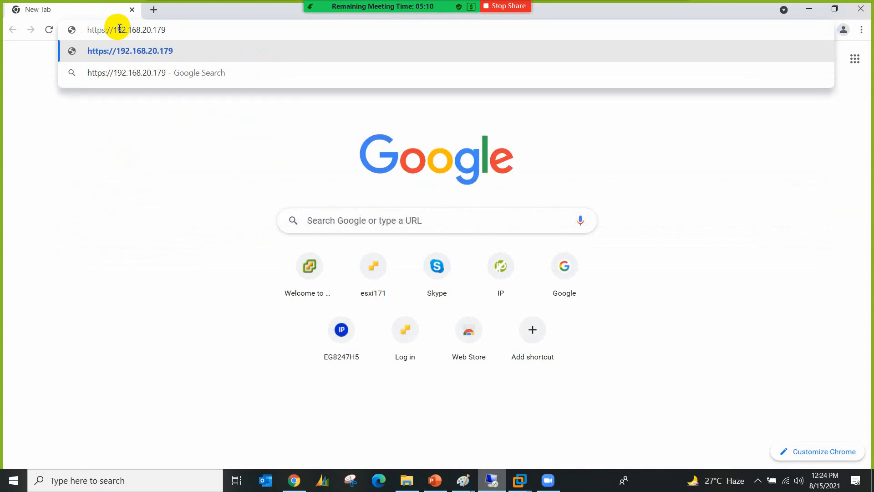
{"action": "key", "text": "Return"}
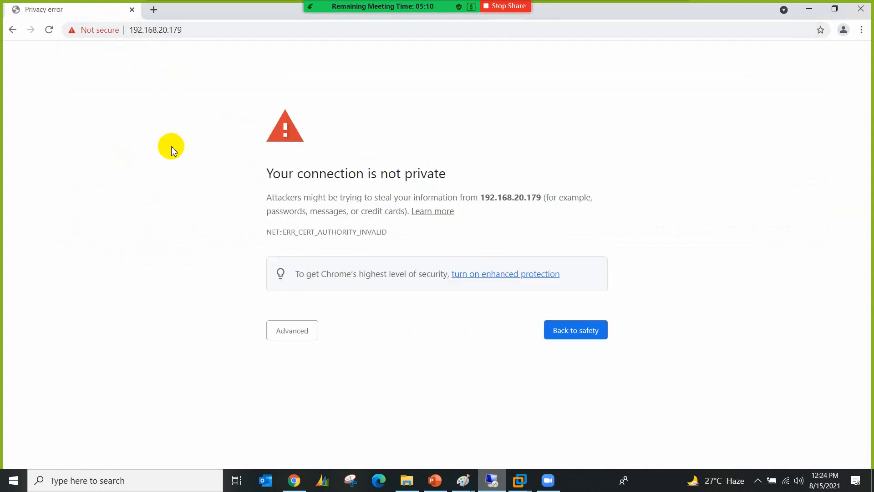
{"action": "left_click", "coordinate": [281, 330]}
{"action": "left_click", "coordinate": [292, 422]}
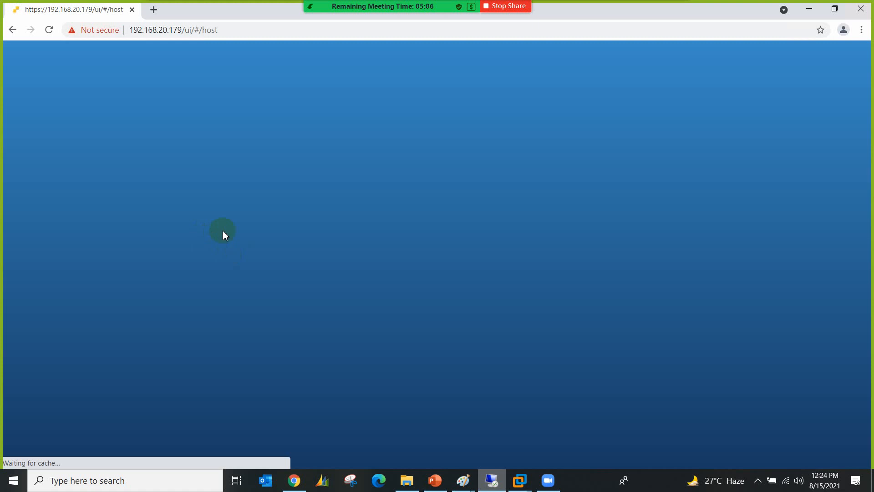
Step: Log in to the ESXi Host Client as root with the host password
{"action": "left_click", "coordinate": [140, 236]}
{"action": "type", "text": "root"}
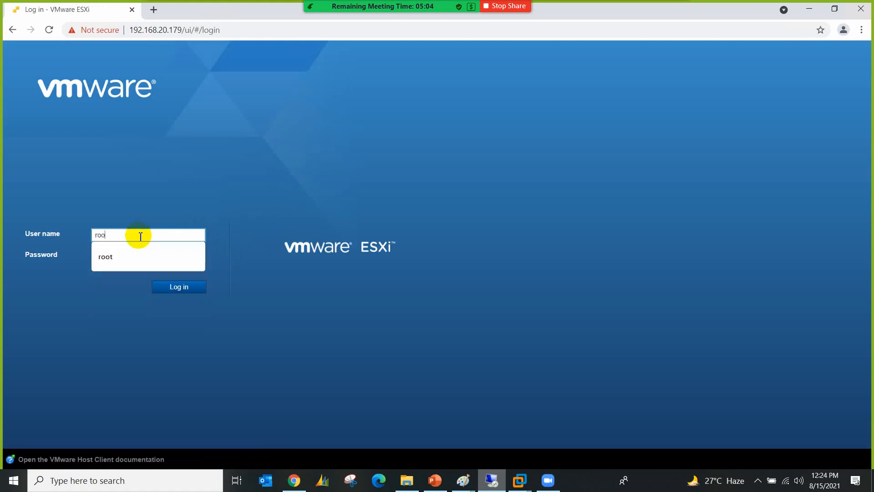
{"action": "key", "text": "Tab"}
{"action": "type", "text": "*"}
{"action": "key", "text": "Return"}
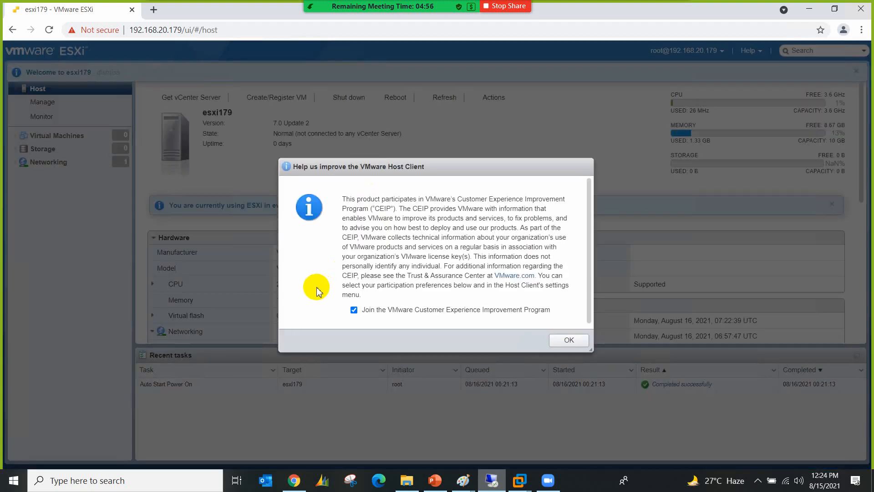
Step: Decline joining the Customer Experience Improvement Program
{"action": "left_click", "coordinate": [354, 310]}
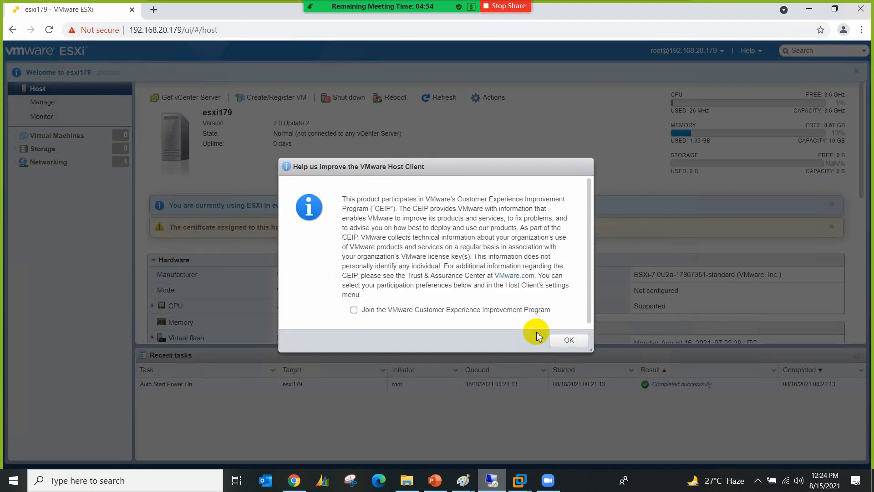
{"action": "left_click", "coordinate": [571, 341]}
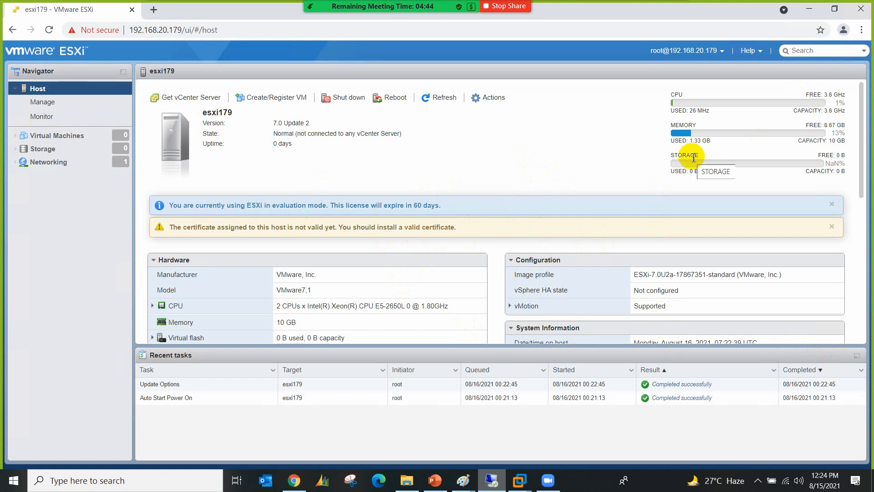
{"action": "mouse_move", "coordinate": [553, 12]}
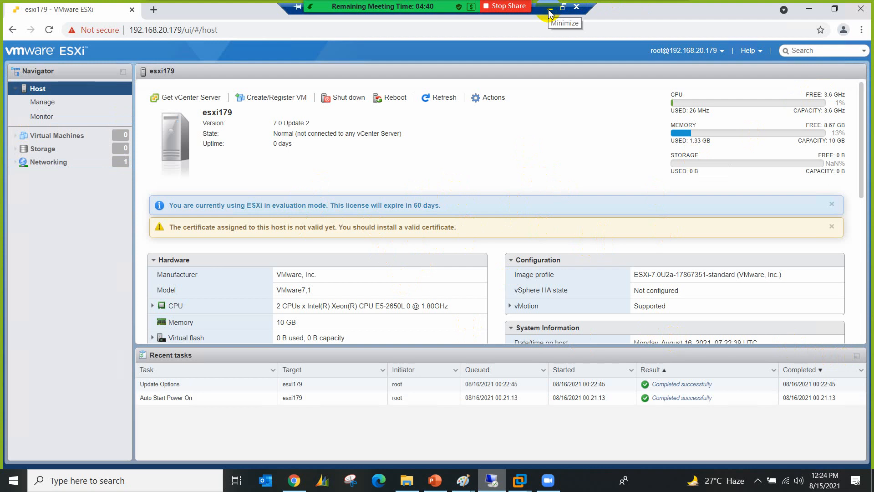
Step: Minimize the ESXi page, open and close Zoom chat, and bring Chrome's image results forward
{"action": "left_click", "coordinate": [549, 9]}
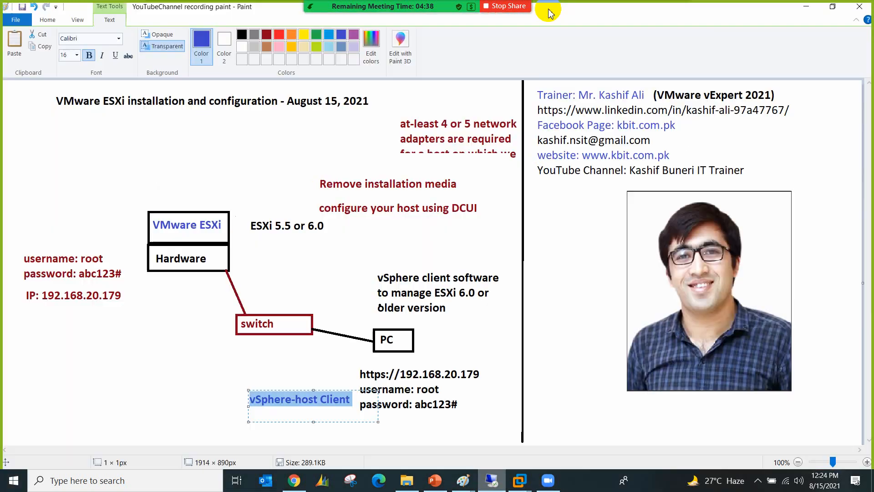
{"action": "mouse_move", "coordinate": [549, 12]}
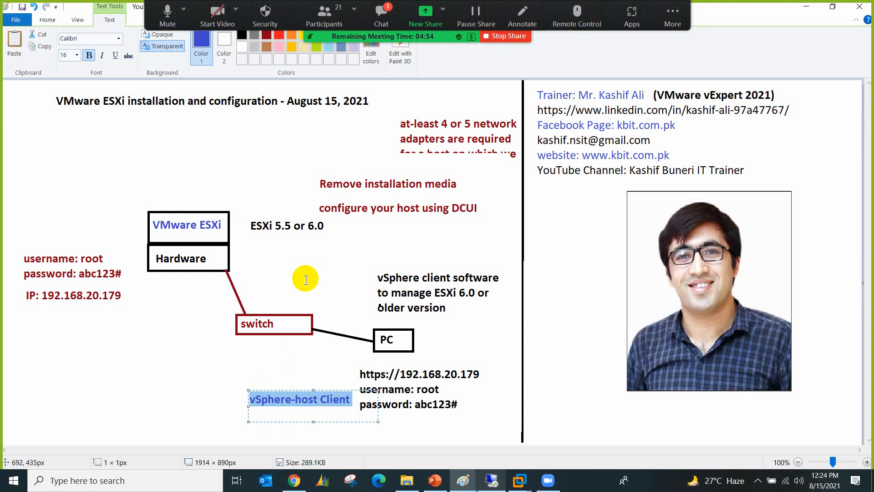
{"action": "left_click", "coordinate": [372, 12]}
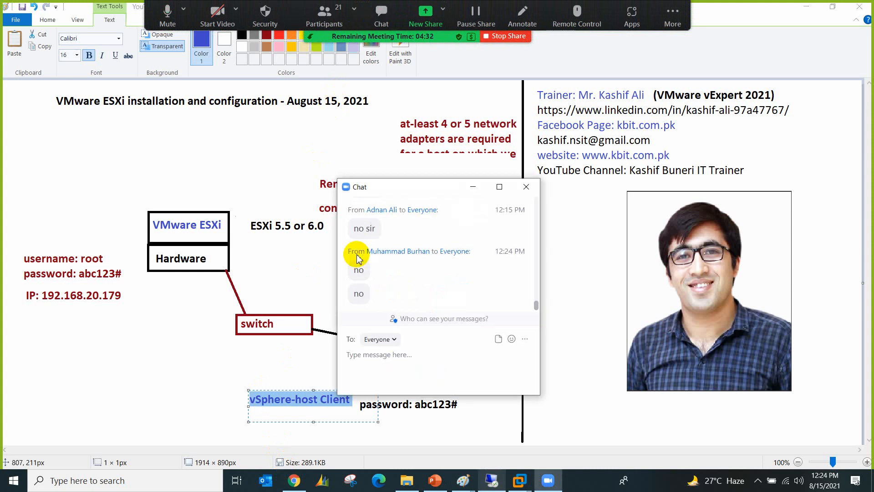
{"action": "left_click", "coordinate": [524, 188]}
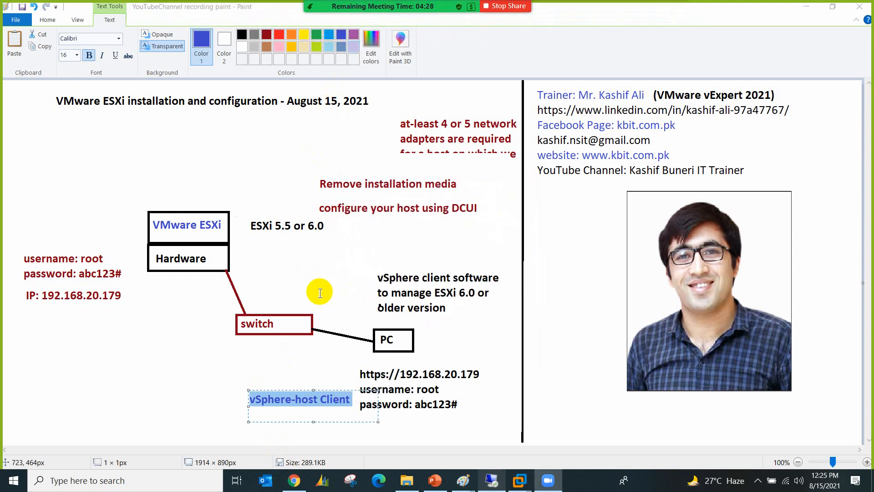
{"action": "left_click", "coordinate": [294, 481]}
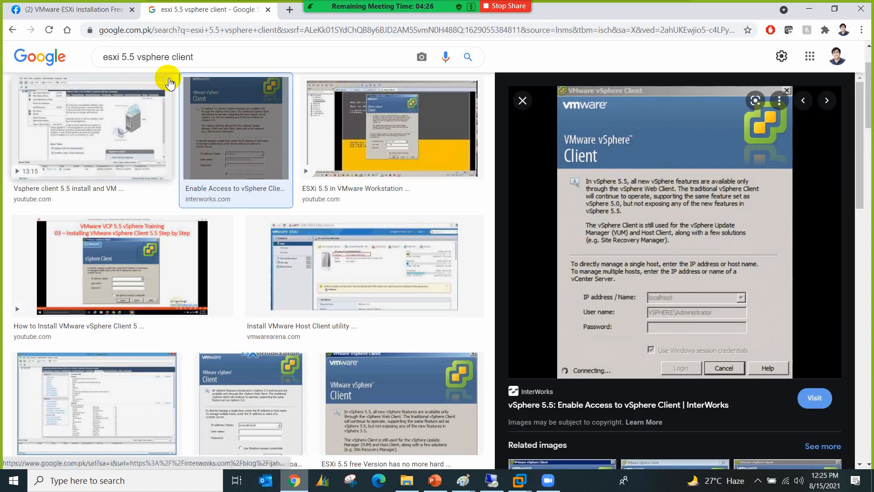
Step: Search for 'VMware hol' and open the VMware Hands-on Labs catalog
{"action": "triple_click", "coordinate": [164, 58]}
{"action": "type", "text": "VMware hol"}
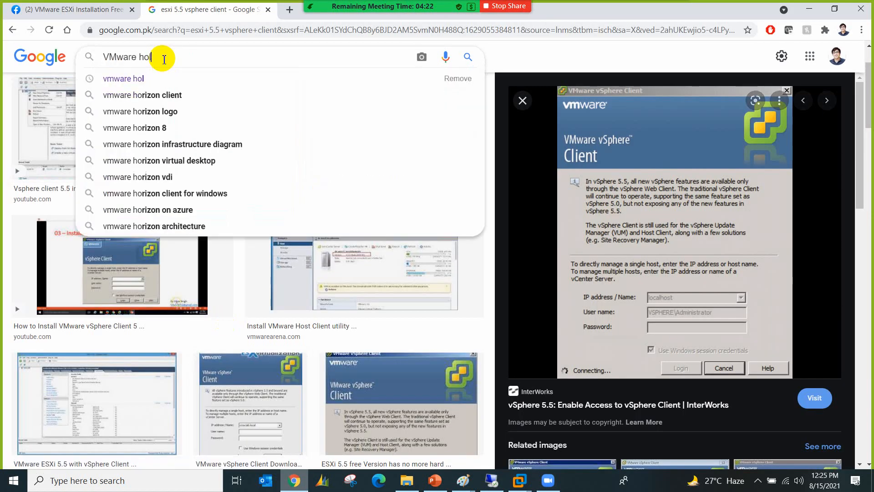
{"action": "key", "text": "Return"}
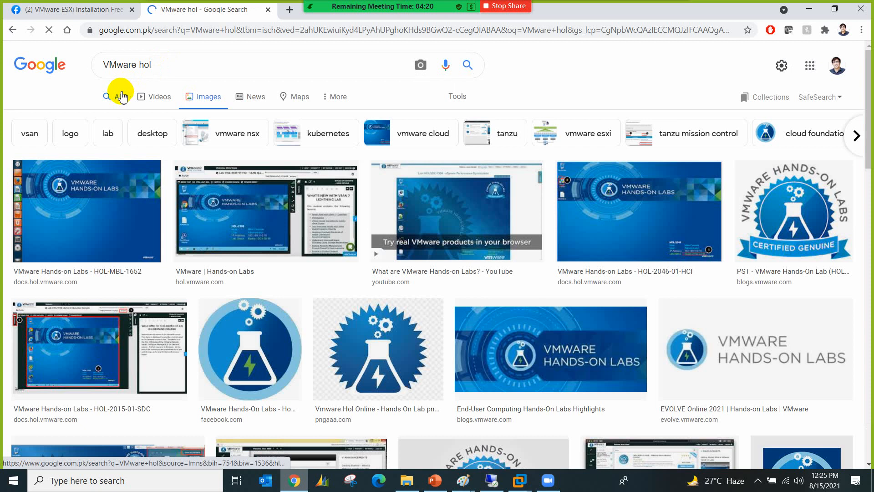
{"action": "left_click", "coordinate": [121, 96]}
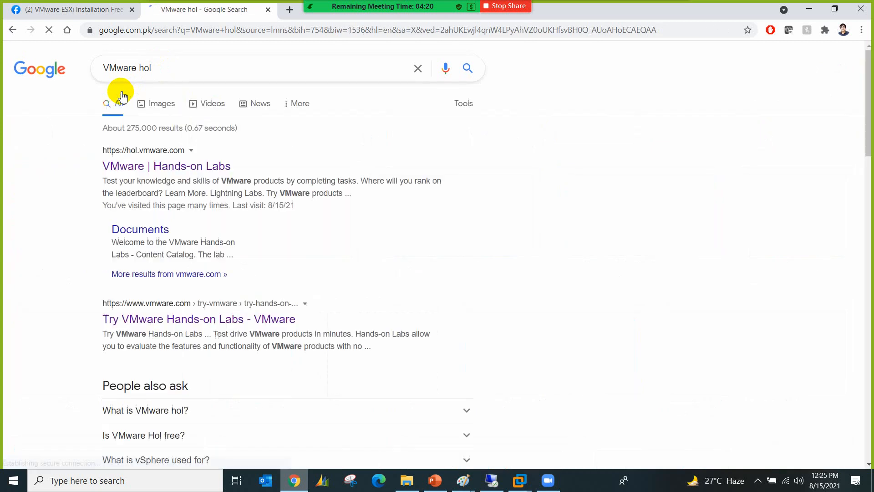
{"action": "left_click", "coordinate": [158, 170]}
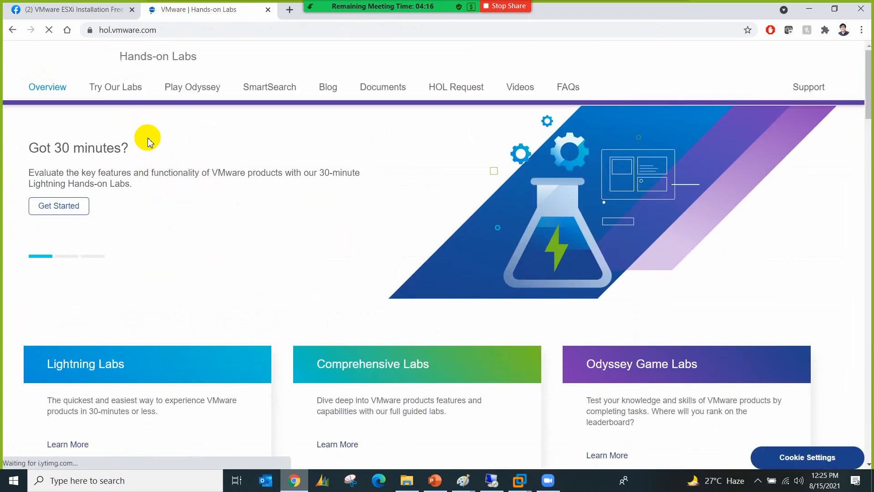
{"action": "left_click", "coordinate": [126, 91]}
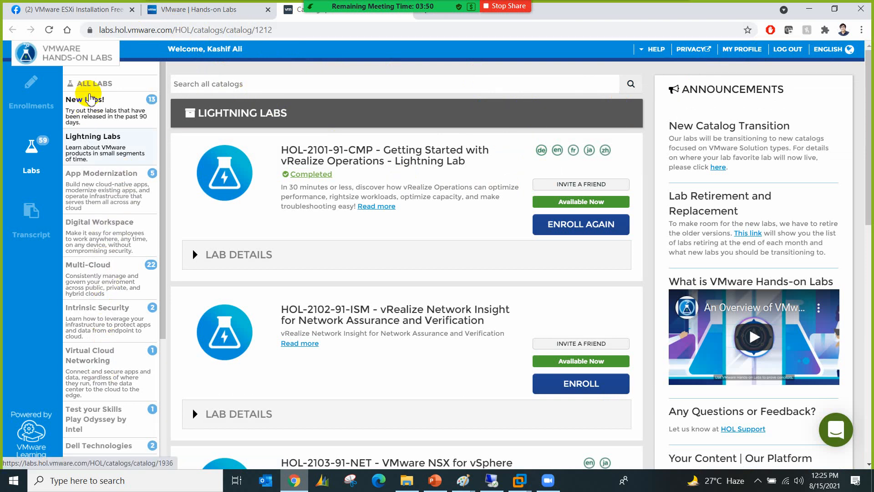
Step: Search all labs for 'Virtualization' and resume the enrolled Virtualization 101 (HOL-2210-01-SDC) lab
{"action": "left_click", "coordinate": [88, 83]}
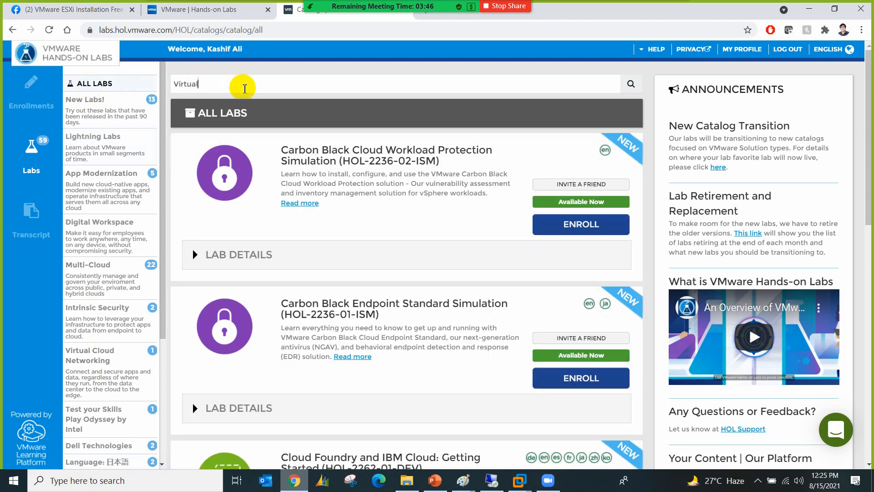
{"action": "key", "text": "Return"}
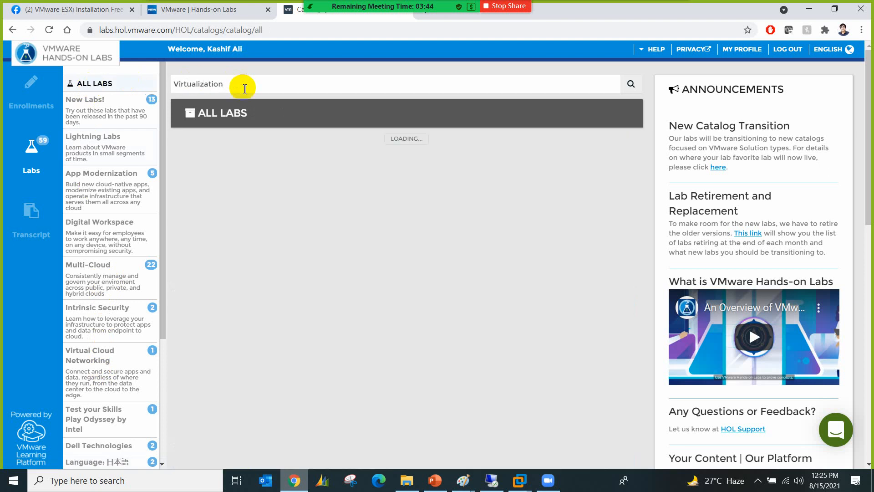
{"action": "scroll", "coordinate": [326, 214], "scroll_direction": "down", "scroll_amount": 6}
{"action": "scroll", "coordinate": [327, 241], "scroll_direction": "down", "scroll_amount": 5}
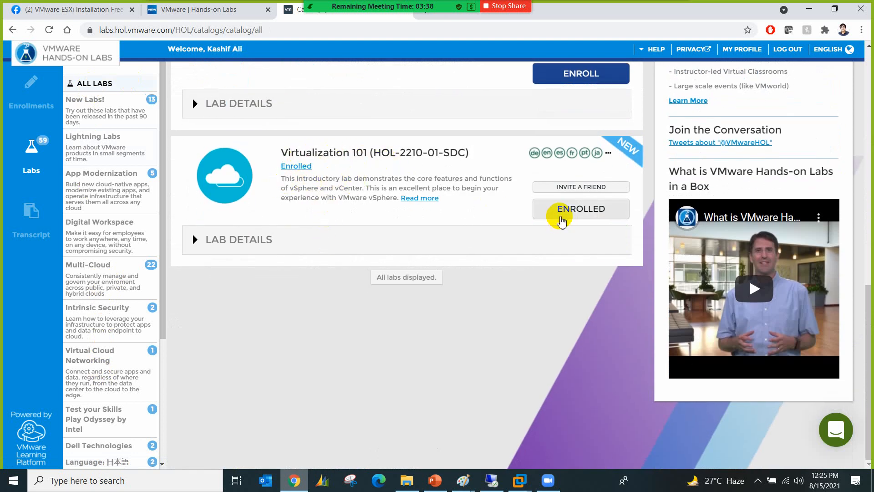
{"action": "left_click", "coordinate": [560, 213]}
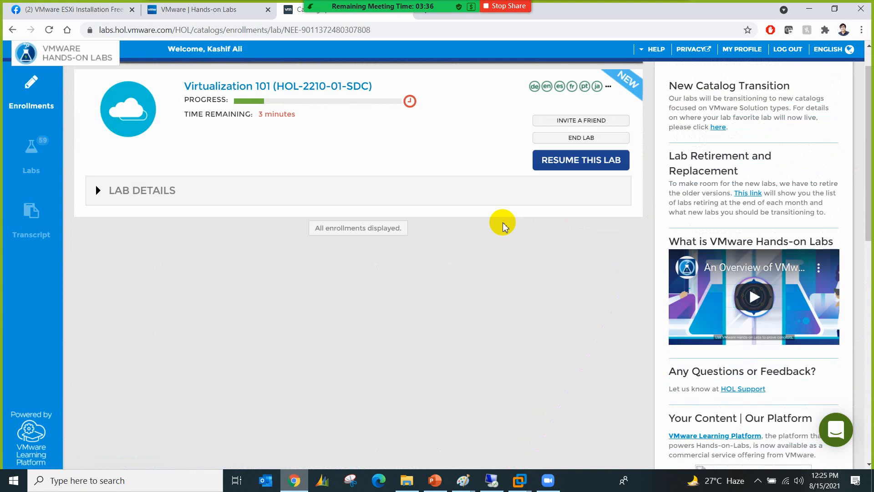
{"action": "left_click", "coordinate": [567, 166]}
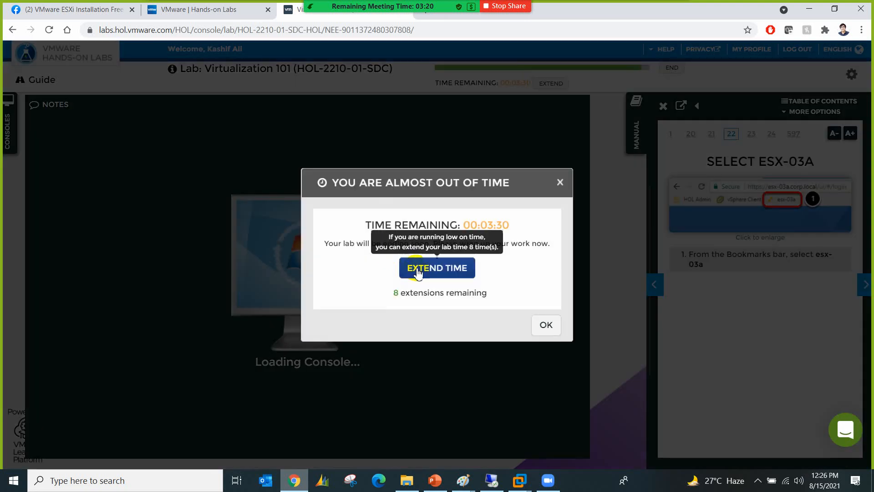
Step: Extend the lab time to about an hour and launch Chrome to reach the vSphere login page
{"action": "left_click", "coordinate": [415, 269]}
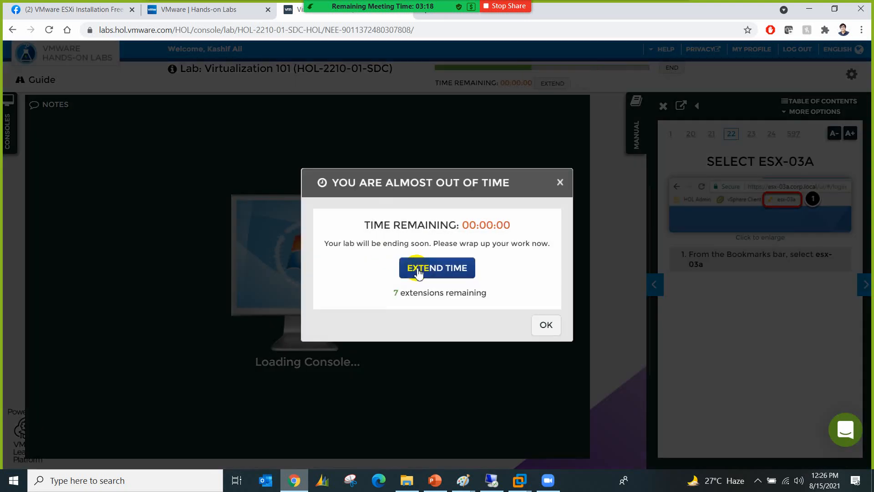
{"action": "left_click", "coordinate": [418, 270]}
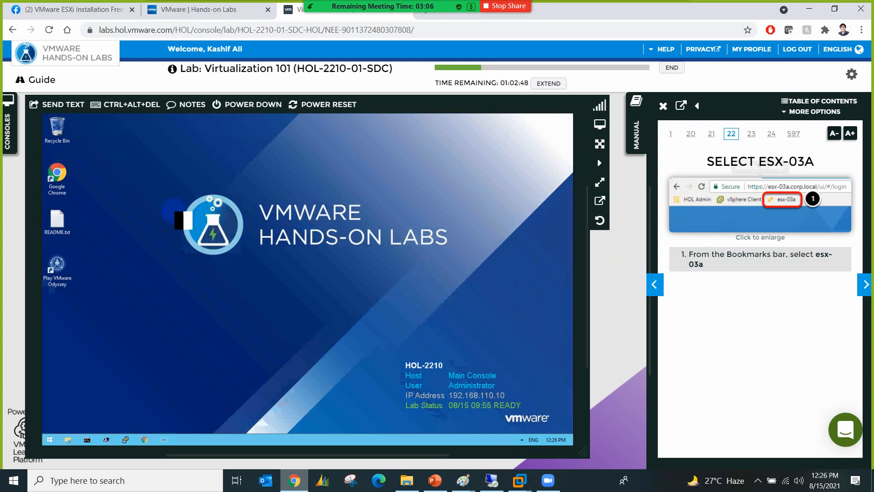
{"action": "double_click", "coordinate": [61, 178]}
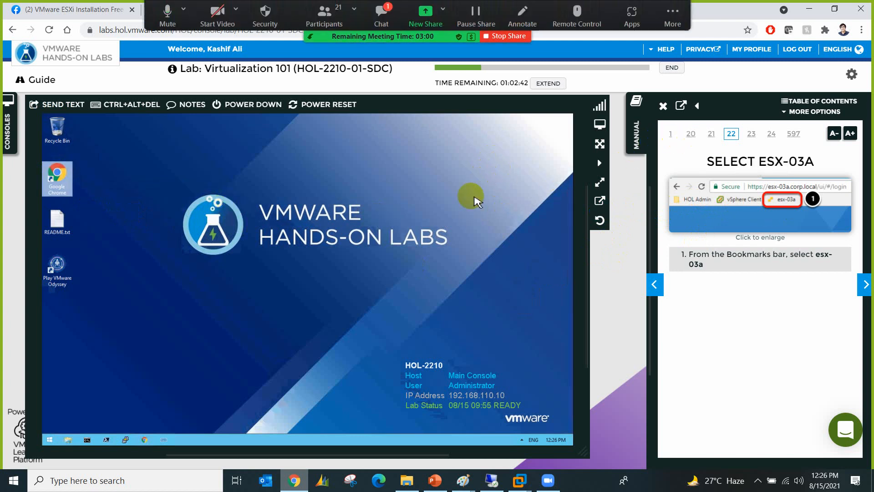
{"action": "left_click", "coordinate": [386, 26]}
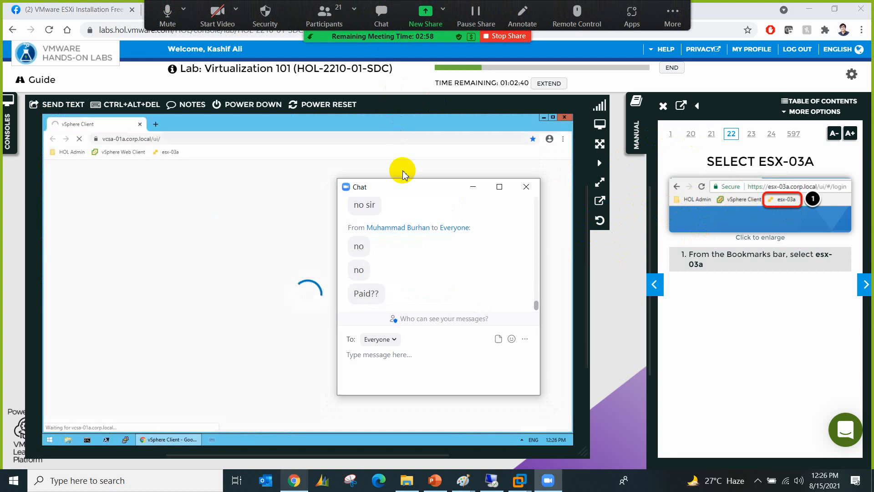
{"action": "left_click", "coordinate": [526, 187]}
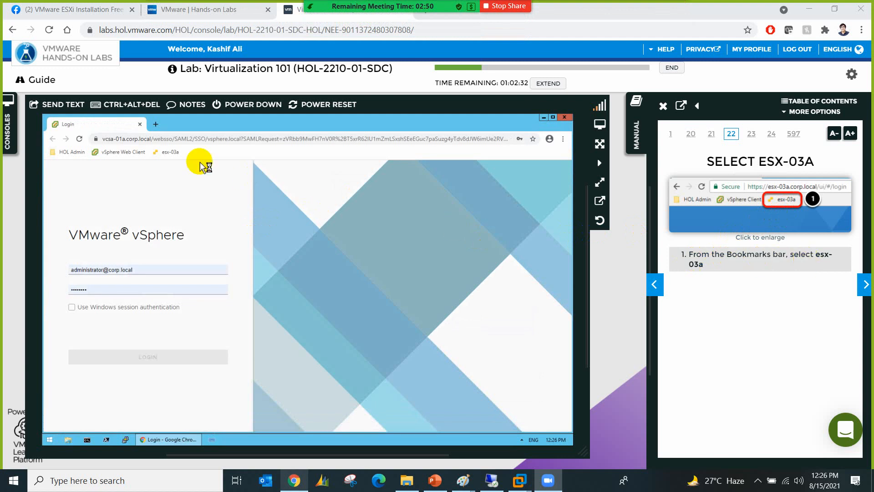
Step: Log in to the esx-03a.corp.local host as root and advance the manual to page 24
{"action": "left_click", "coordinate": [172, 152]}
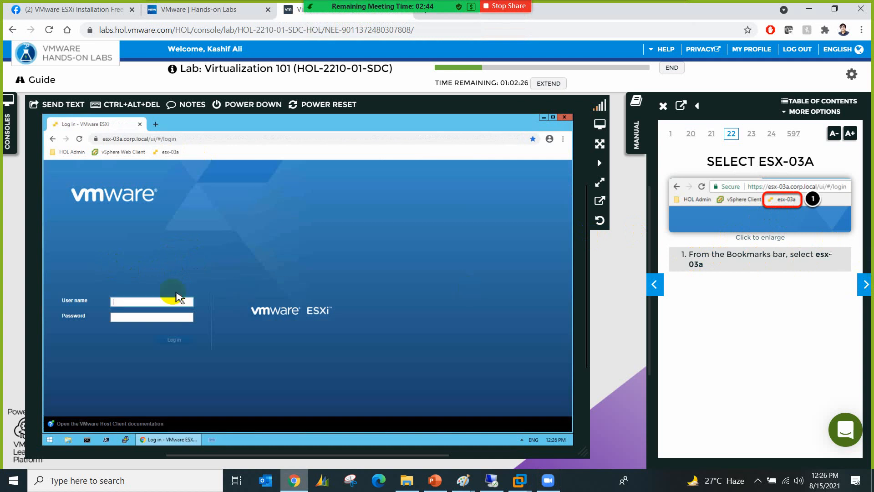
{"action": "left_click", "coordinate": [865, 284]}
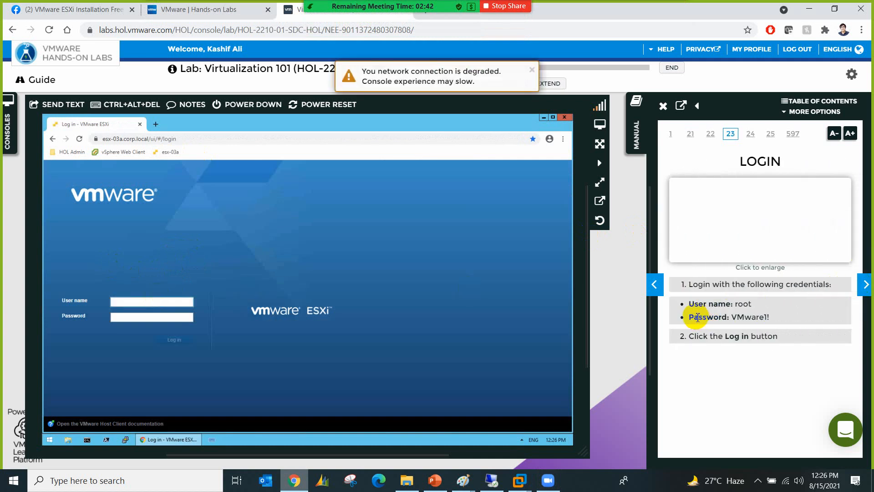
{"action": "left_click", "coordinate": [135, 298]}
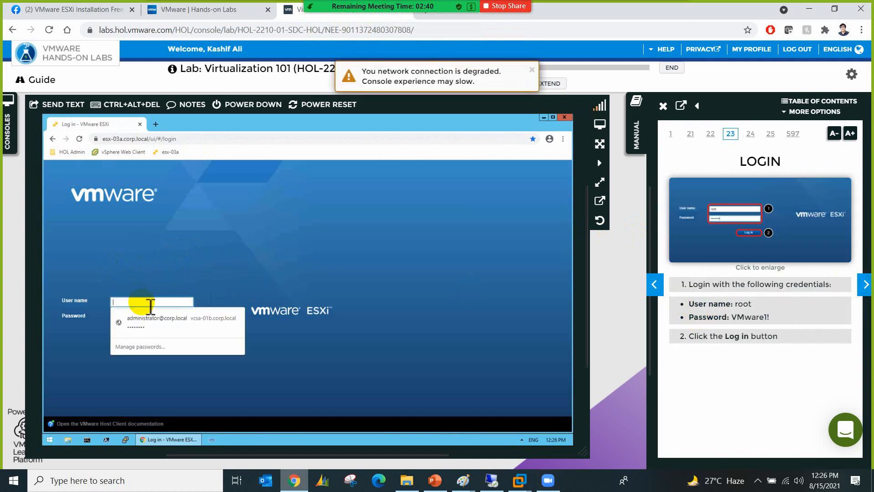
{"action": "type", "text": "r"}
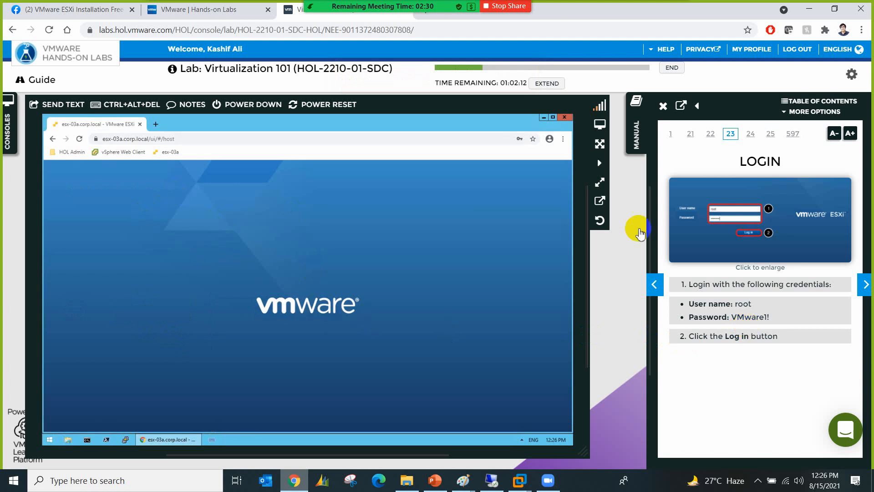
{"action": "left_click", "coordinate": [864, 284]}
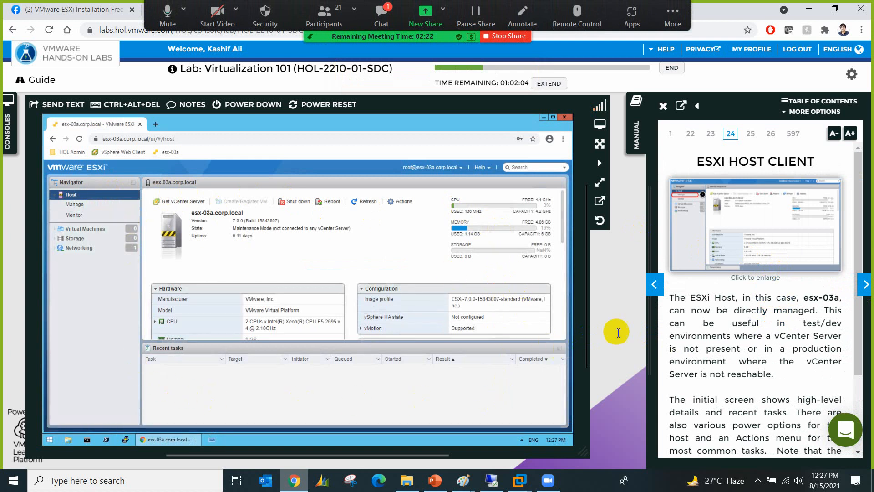
Step: Collapse the Recent tasks panel to show more host details
{"action": "left_click", "coordinate": [560, 348]}
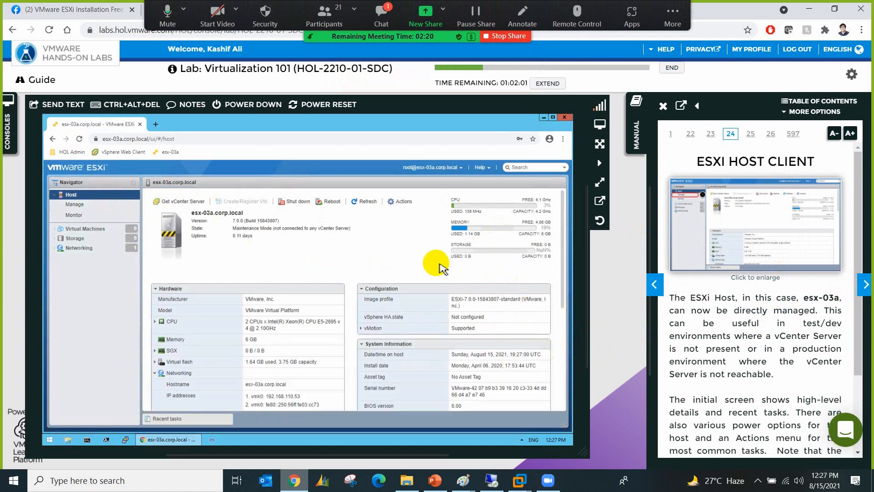
{"action": "left_click", "coordinate": [371, 23]}
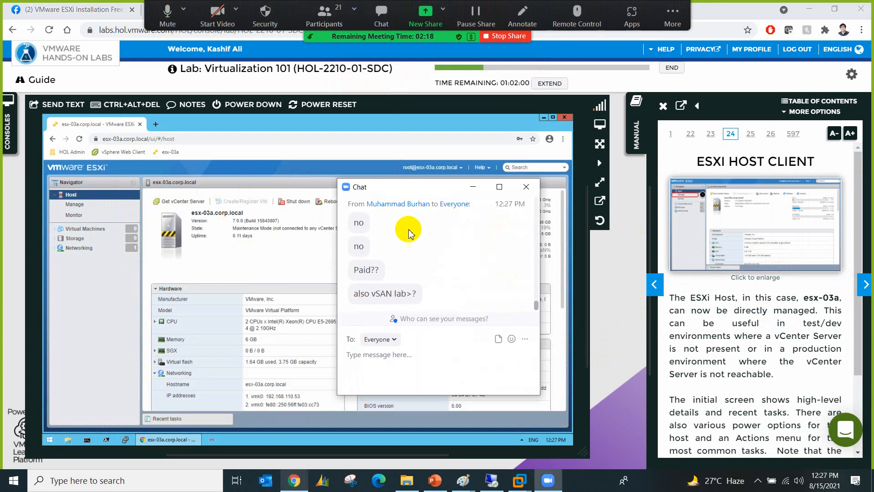
{"action": "left_click", "coordinate": [526, 188]}
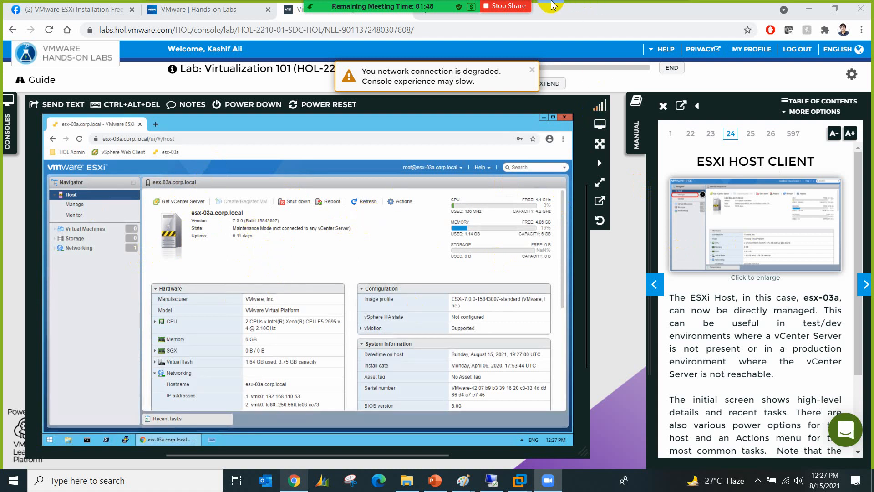
Step: Commit the vSphere-host Client label on the whiteboard, then bring back the esxi179 host dashboard
{"action": "left_click", "coordinate": [808, 8]}
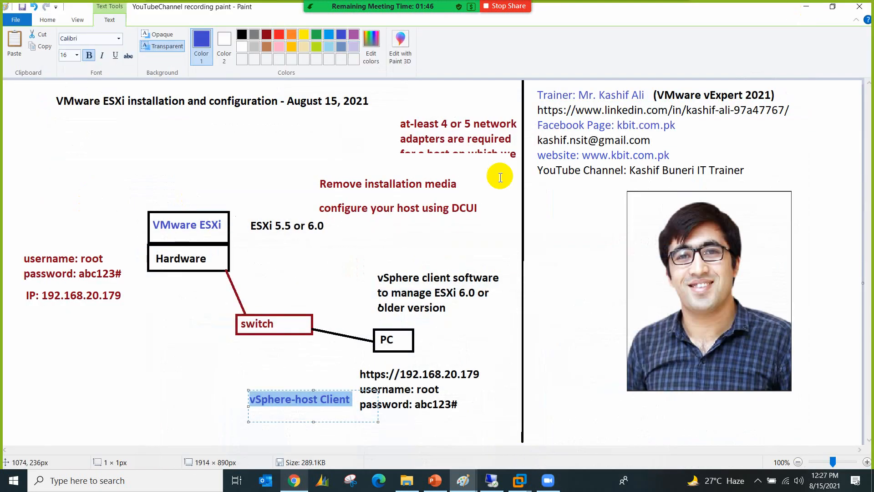
{"action": "left_click", "coordinate": [189, 333]}
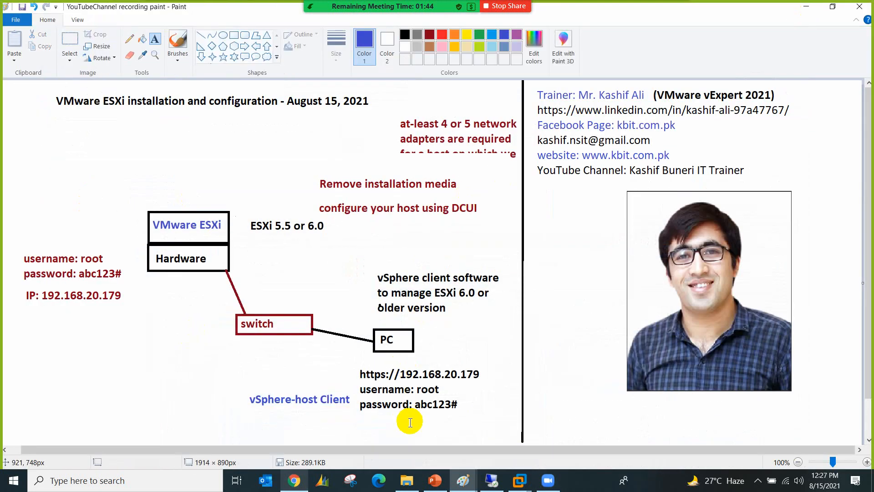
{"action": "left_click", "coordinate": [483, 480]}
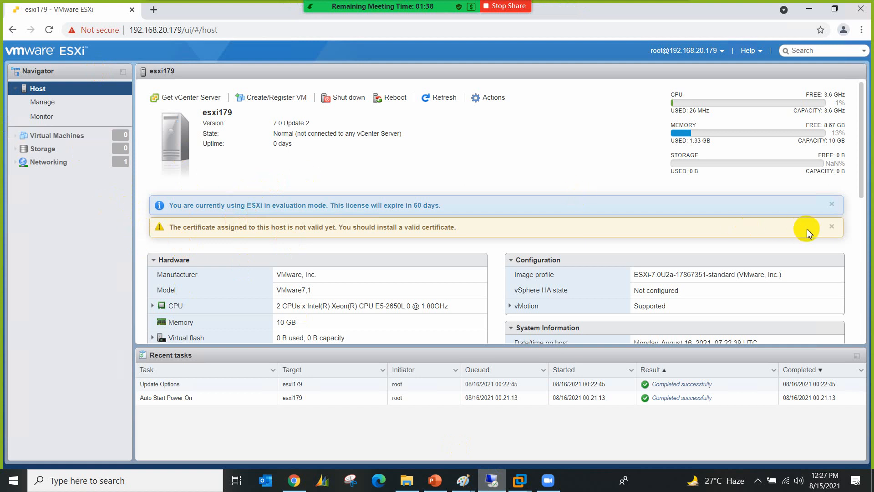
Step: Collapse the Recent tasks list to reveal the host's DNS and gateway details
{"action": "left_click", "coordinate": [858, 357]}
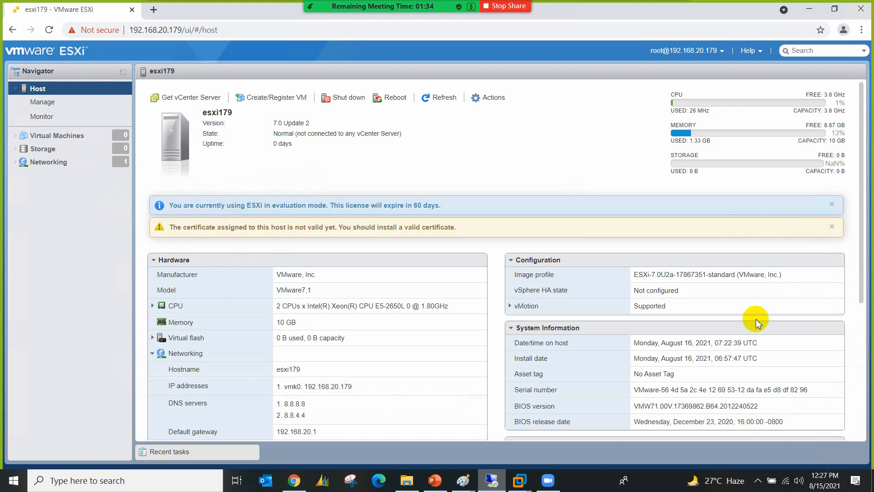
{"action": "left_click", "coordinate": [203, 452]}
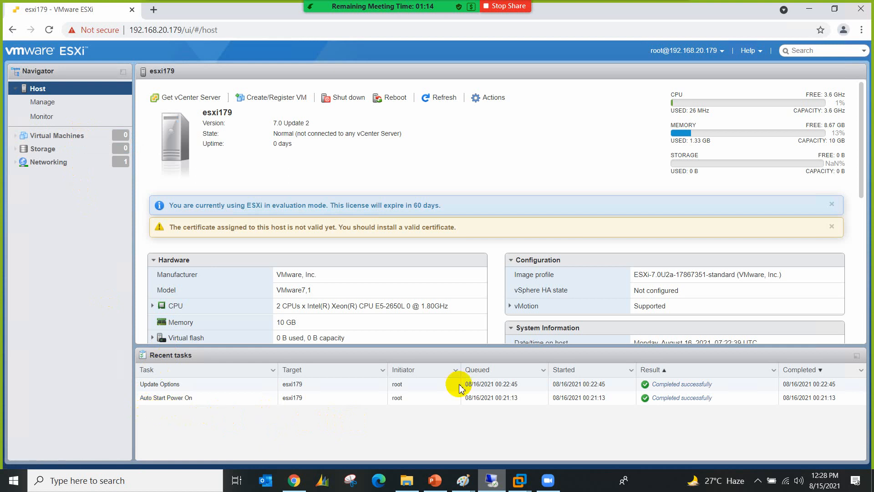
{"action": "left_click", "coordinate": [857, 356]}
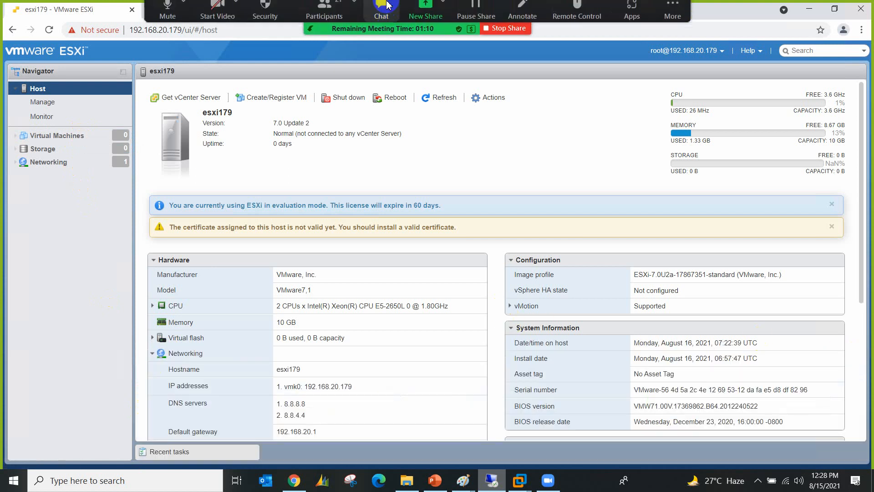
Step: Review the Zoom participants list and close it again
{"action": "left_click", "coordinate": [338, 19]}
{"action": "scroll", "coordinate": [269, 180], "scroll_direction": "up", "scroll_amount": 6}
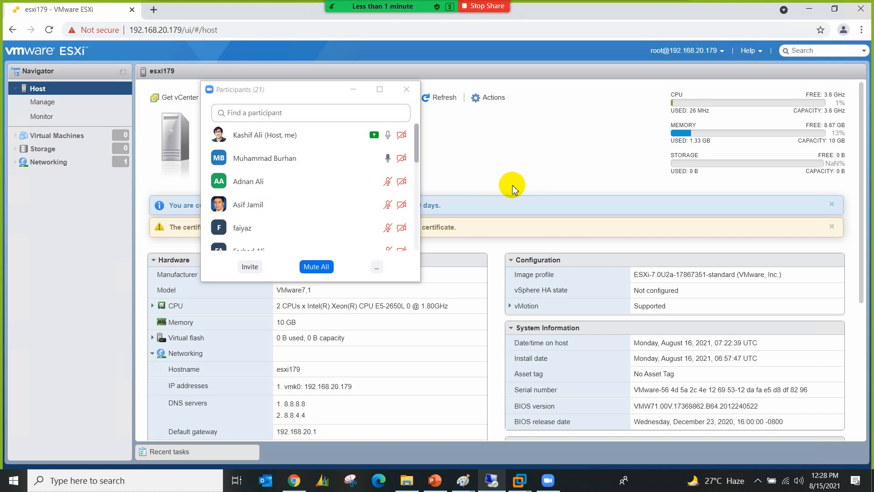
{"action": "left_click", "coordinate": [406, 89]}
{"action": "mouse_move", "coordinate": [404, 6]}
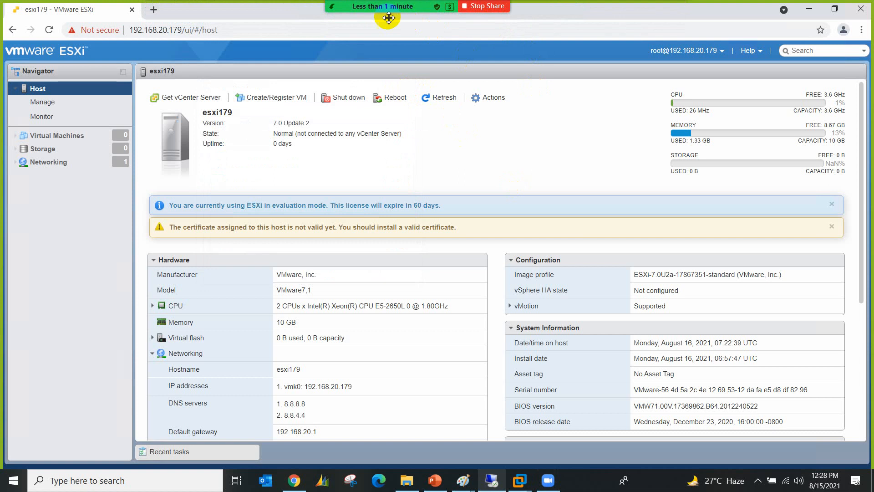
{"action": "mouse_move", "coordinate": [387, 18]}
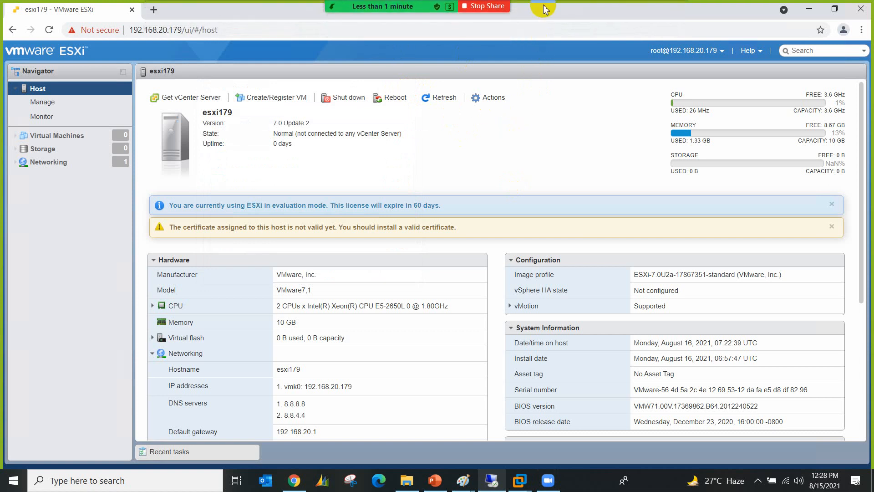
Step: Mute all Zoom meeting participants, then return to the full esxi179 dashboard
{"action": "left_click", "coordinate": [564, 13]}
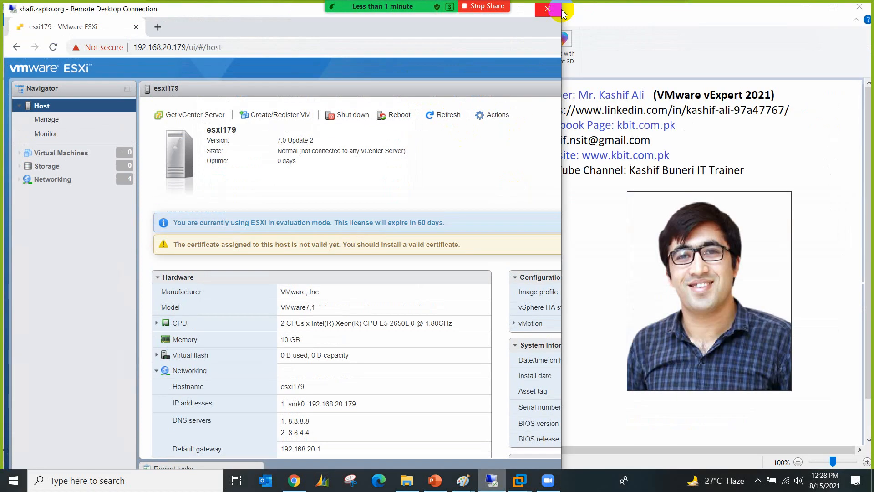
{"action": "left_click", "coordinate": [756, 483]}
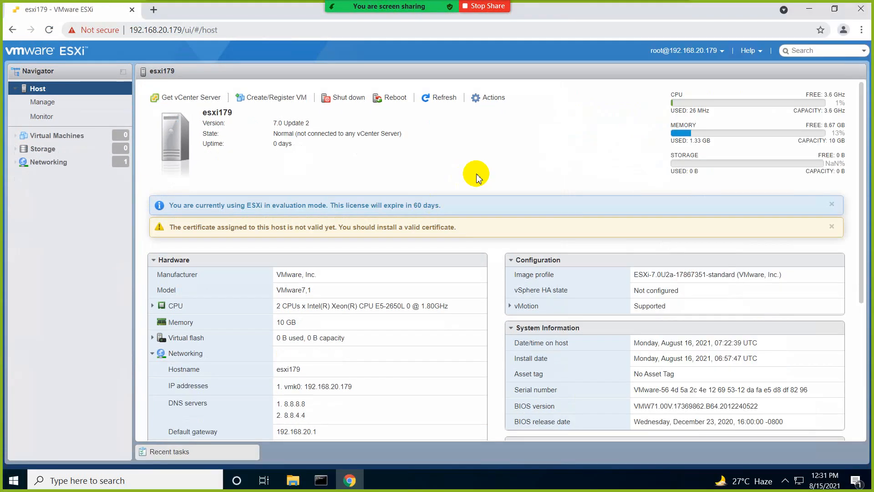
{"action": "mouse_move", "coordinate": [371, 4]}
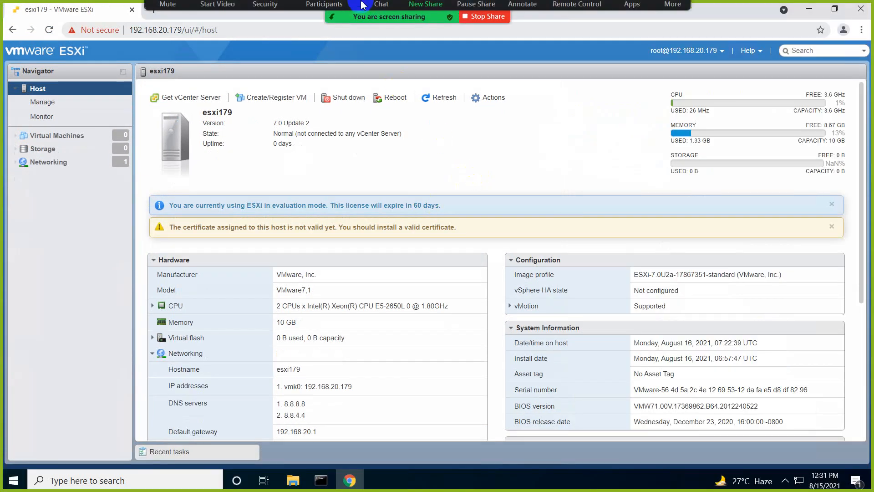
{"action": "left_click", "coordinate": [324, 9]}
{"action": "left_click", "coordinate": [440, 321]}
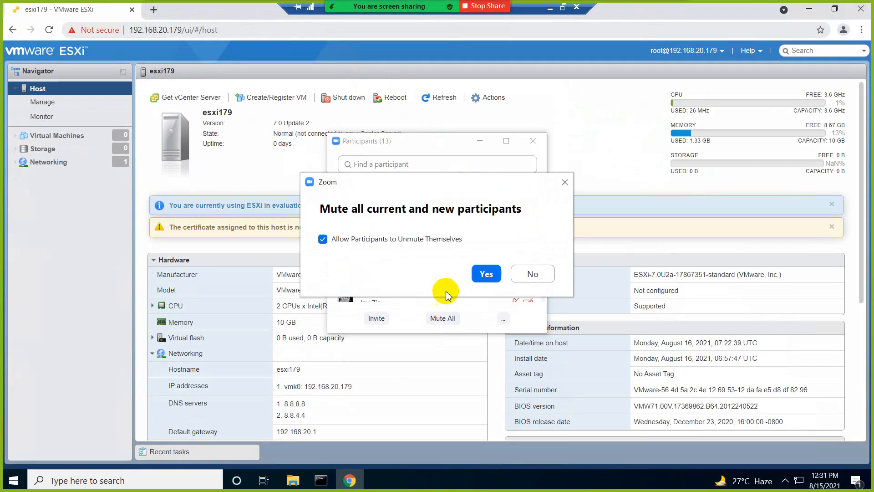
{"action": "left_click", "coordinate": [476, 273]}
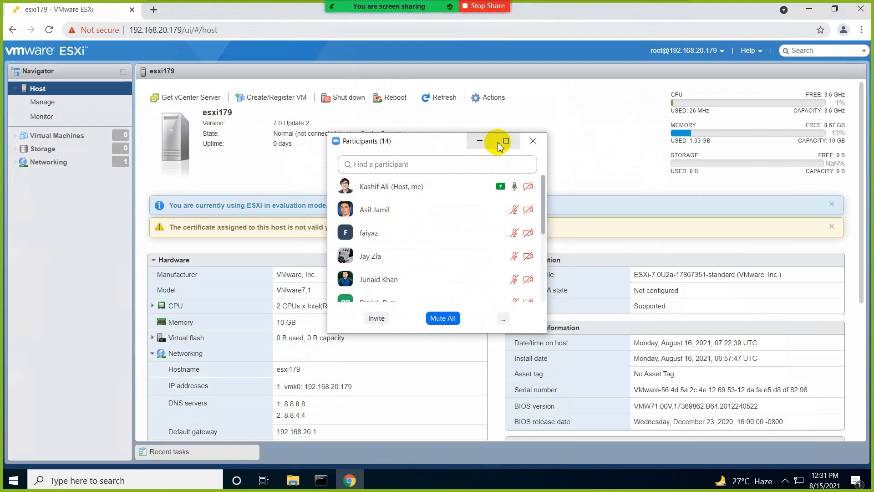
{"action": "left_click", "coordinate": [531, 141]}
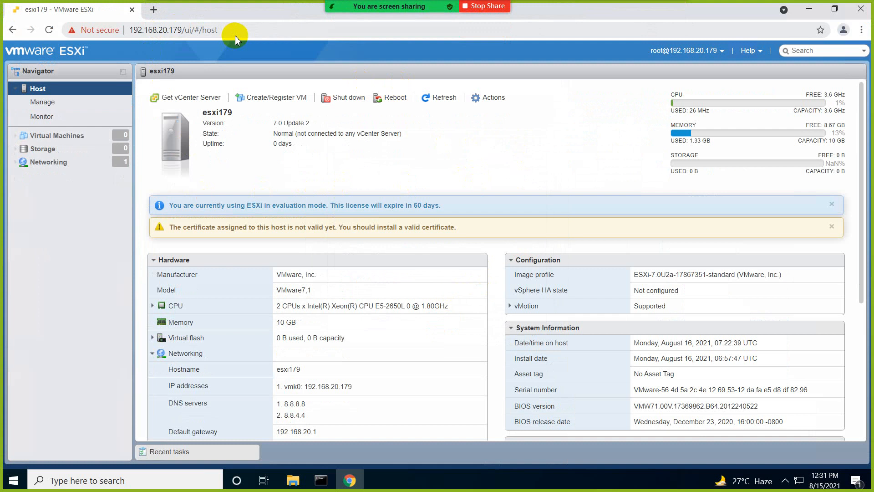
{"action": "left_click", "coordinate": [179, 37]}
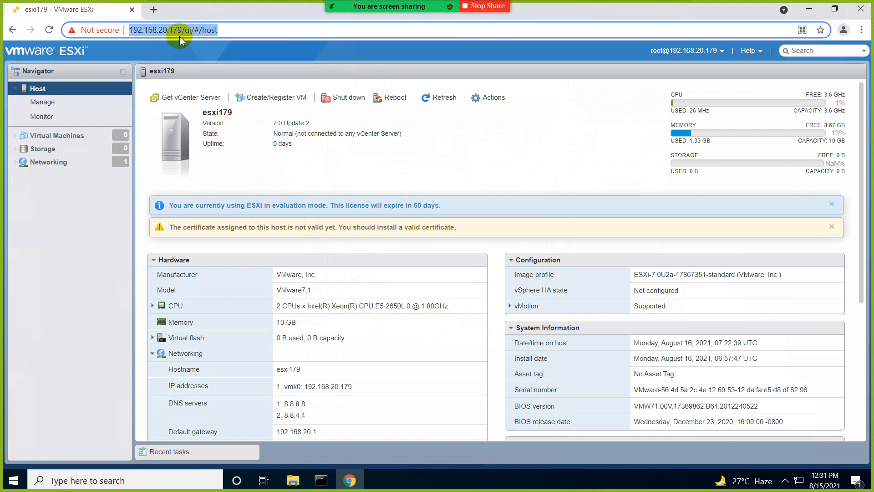
{"action": "left_click", "coordinate": [57, 246]}
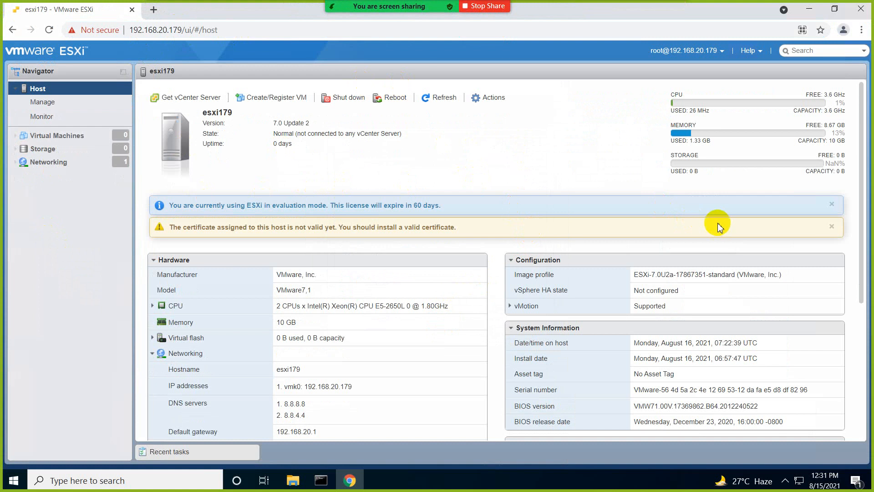
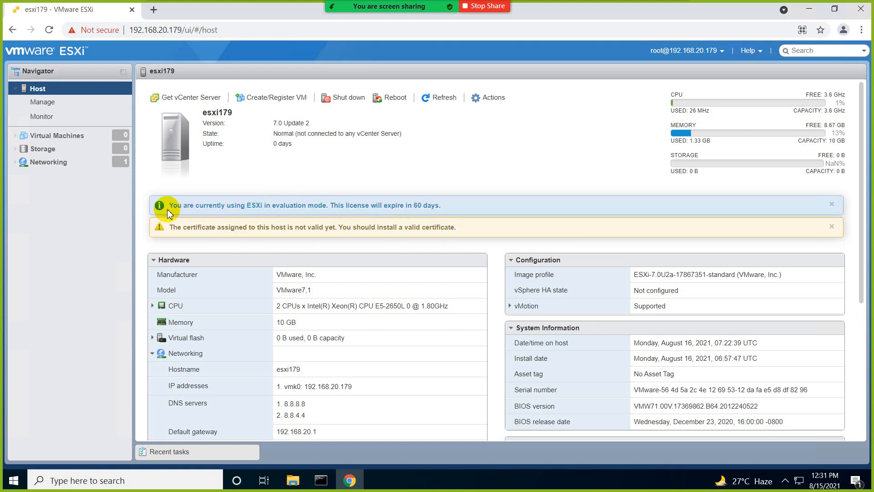
Step: Check the esxi179 host URL in the address bar, briefly minimizing and restoring the remote session
{"action": "left_click", "coordinate": [170, 36]}
{"action": "left_click", "coordinate": [208, 32]}
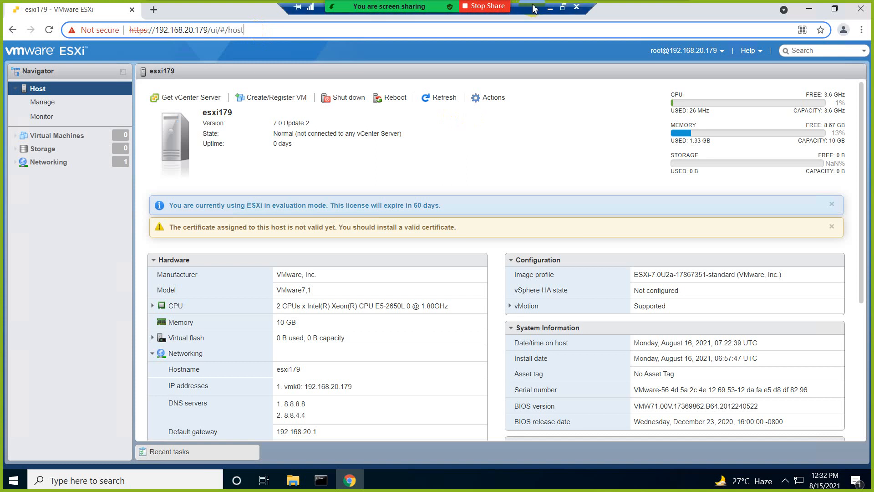
{"action": "left_click", "coordinate": [550, 10]}
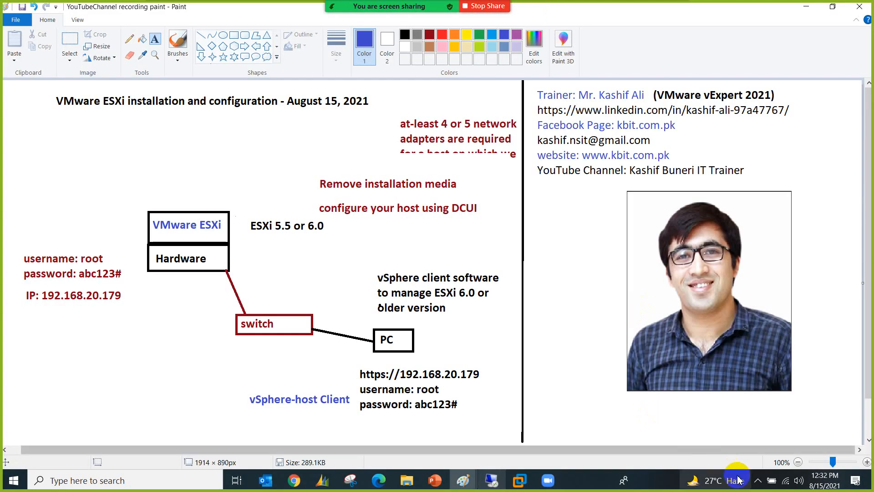
{"action": "left_click", "coordinate": [758, 481]}
{"action": "mouse_move", "coordinate": [491, 480]}
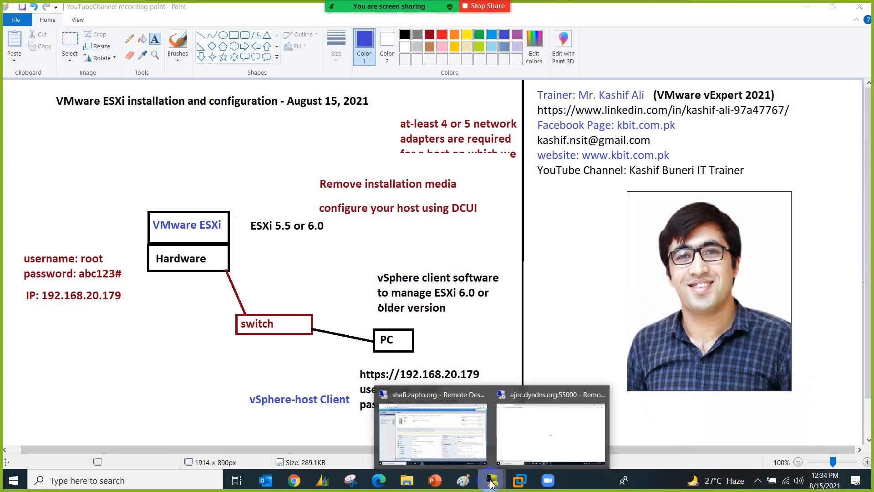
{"action": "left_click", "coordinate": [454, 421]}
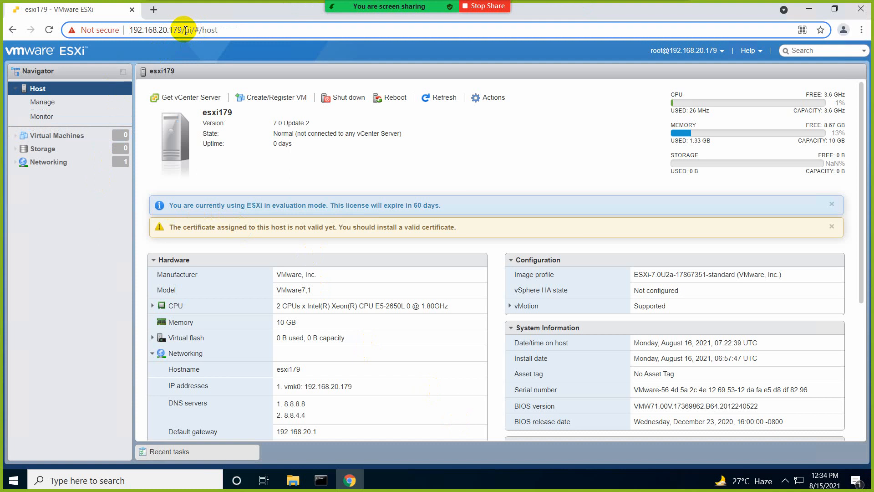
Step: Show the full 192.168.20.179 host URL again, then minimize the remote session back to Paint
{"action": "left_click", "coordinate": [185, 31]}
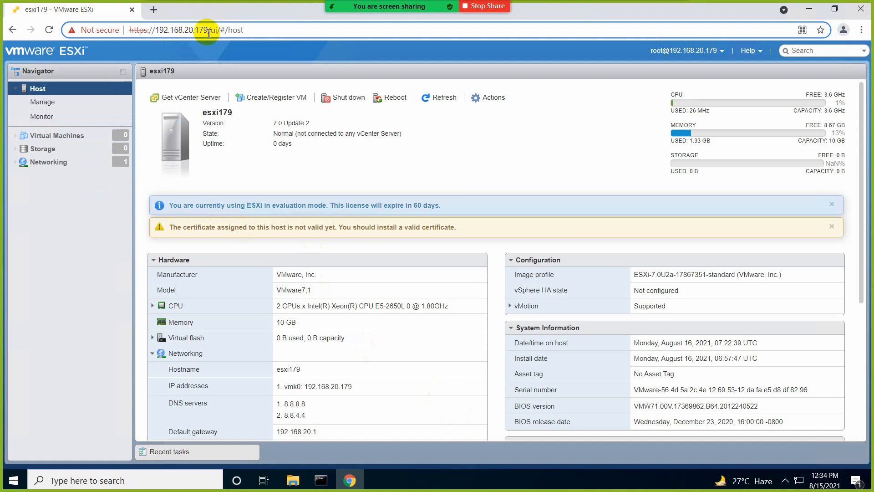
{"action": "mouse_move", "coordinate": [547, 10]}
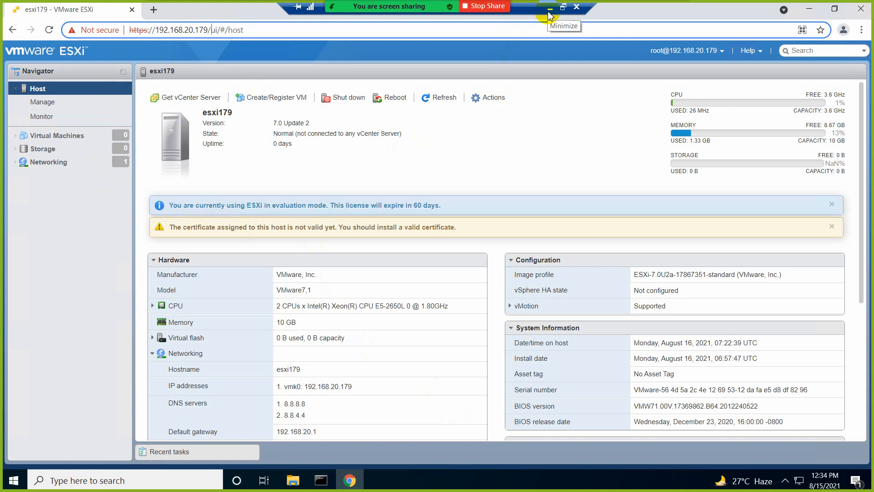
{"action": "left_click", "coordinate": [549, 10]}
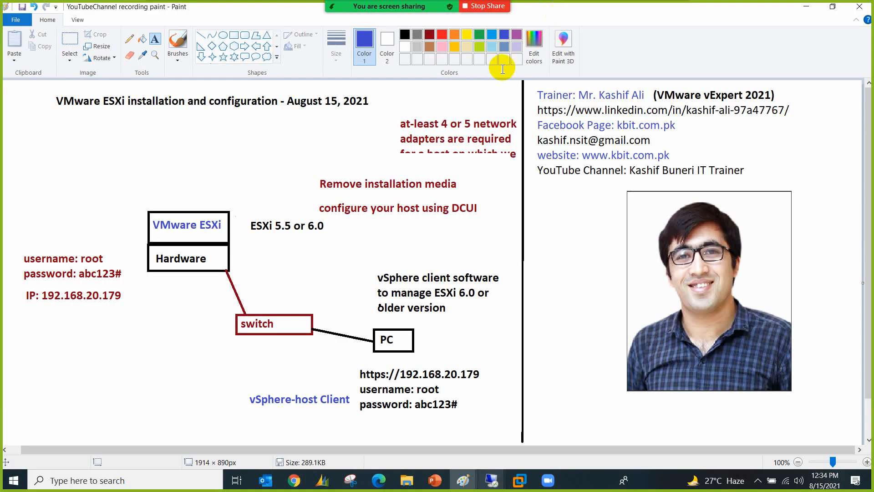
Step: Delete the username, password and IP notes from the diagram
{"action": "left_click", "coordinate": [70, 57]}
{"action": "left_click", "coordinate": [21, 235]}
{"action": "left_click_drag", "start_coordinate": [19, 248], "coordinate": [133, 320]}
{"action": "left_click", "coordinate": [87, 59]}
{"action": "left_click", "coordinate": [23, 241]}
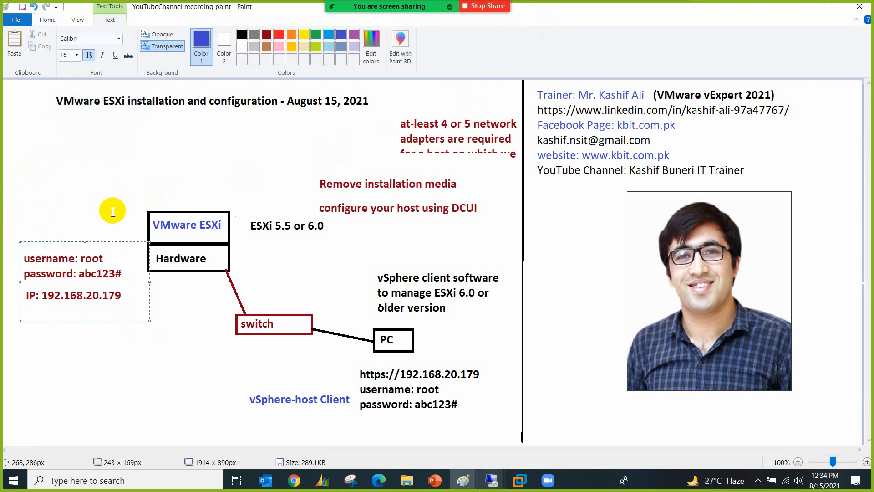
{"action": "left_click", "coordinate": [111, 360]}
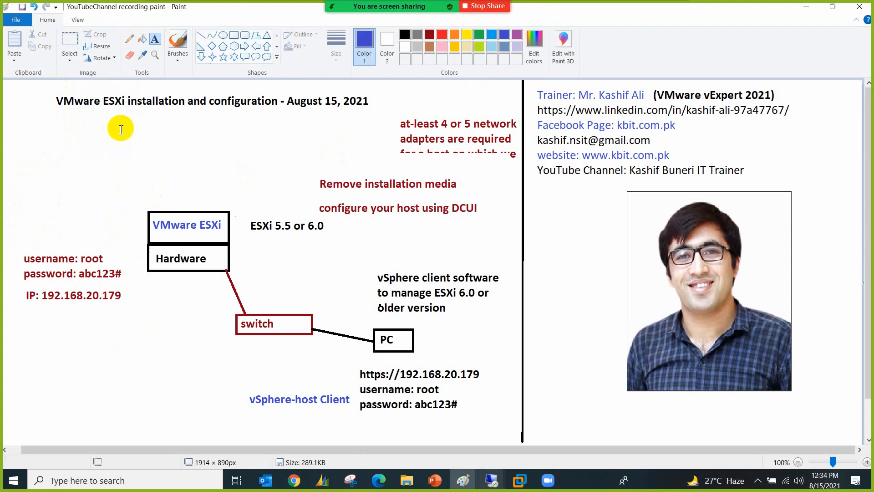
{"action": "left_click", "coordinate": [69, 45]}
{"action": "left_click_drag", "start_coordinate": [15, 244], "coordinate": [126, 323]}
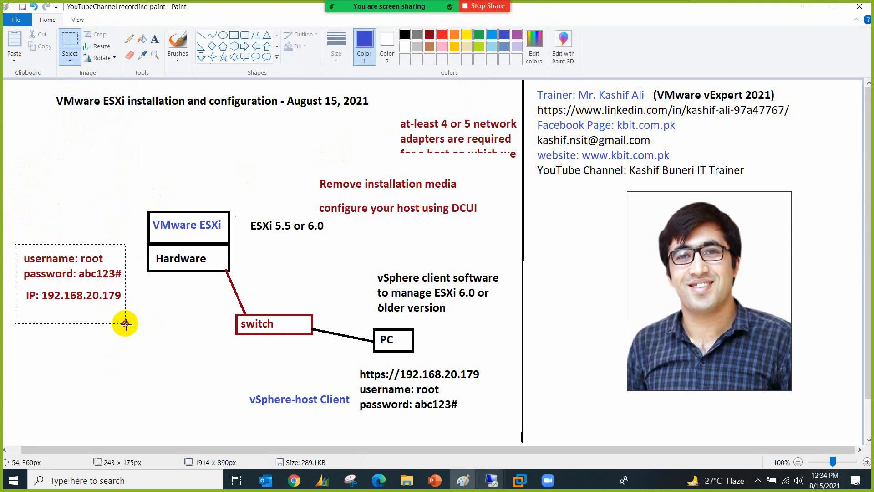
{"action": "key", "text": "Delete"}
Step: Duplicate the VMware ESXi/Hardware boxes twice, stacking the copies on the left side
{"action": "left_click_drag", "start_coordinate": [144, 207], "coordinate": [233, 274]}
{"action": "key", "text": "ctrl+c"}
{"action": "key", "text": "ctrl+v"}
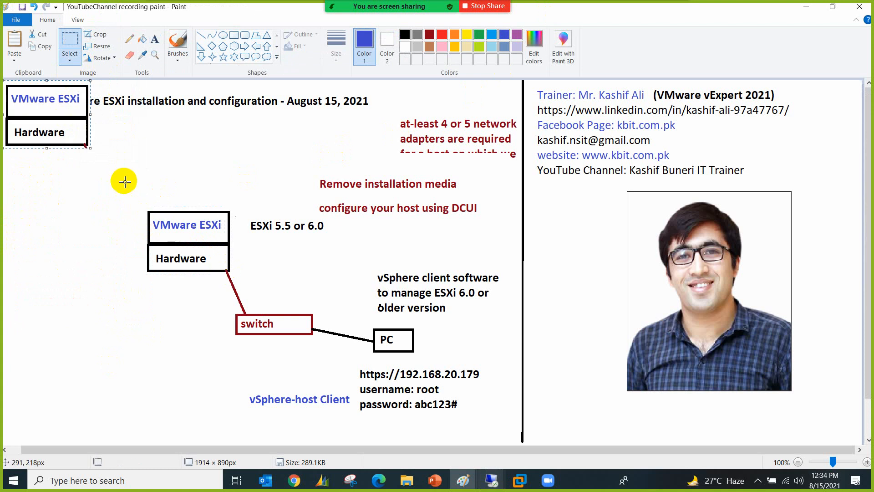
{"action": "left_click_drag", "start_coordinate": [55, 127], "coordinate": [79, 284]}
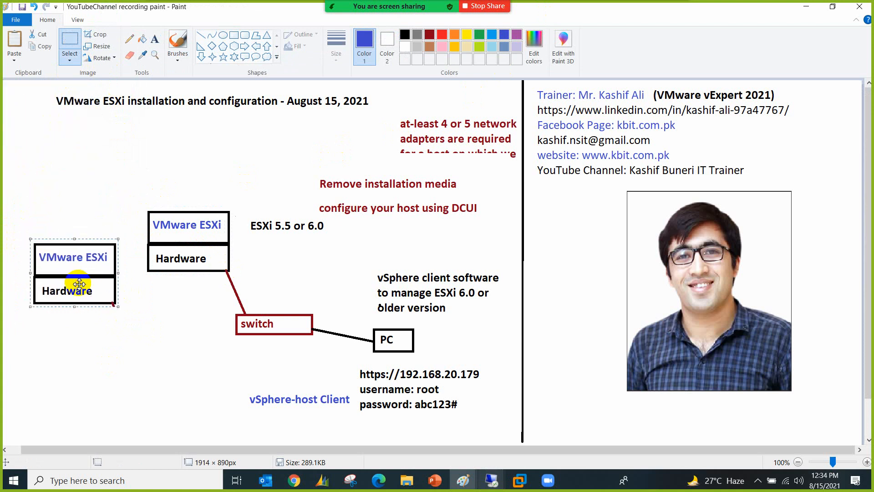
{"action": "key", "text": "ctrl+v"}
{"action": "left_click_drag", "start_coordinate": [52, 130], "coordinate": [71, 387]}
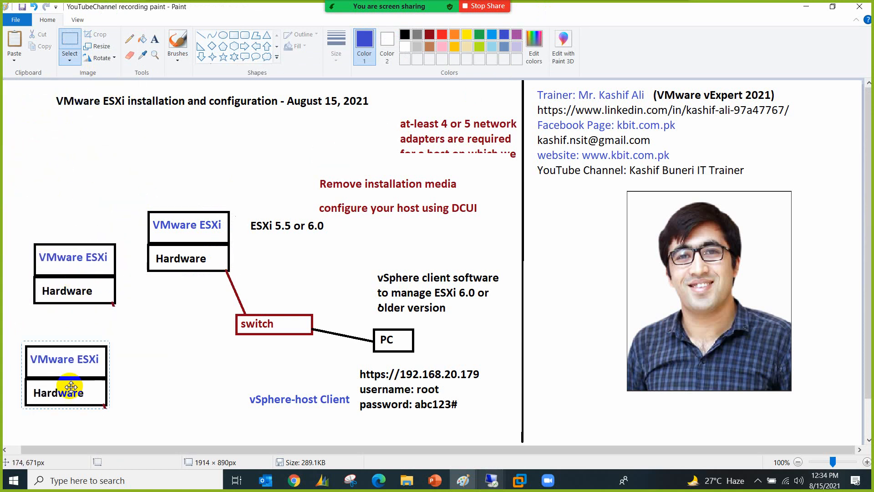
Step: Draw straight lines connecting both new Hardware boxes to the switch
{"action": "left_click", "coordinate": [201, 35]}
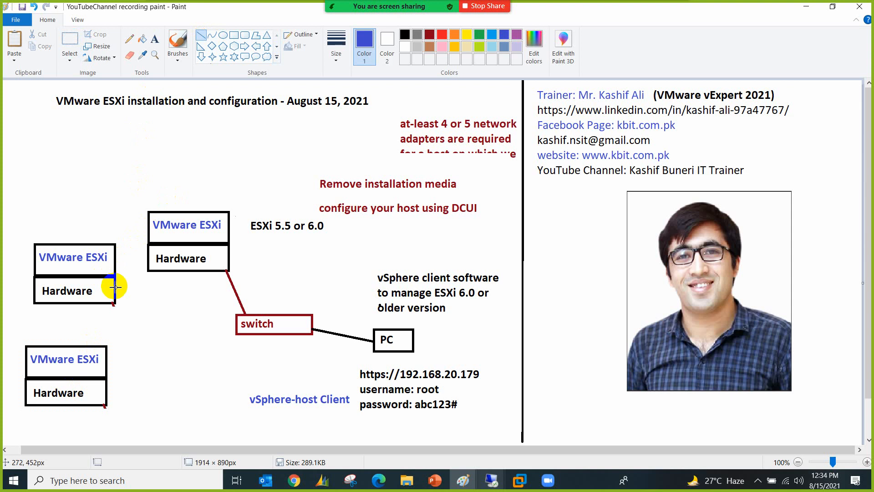
{"action": "left_click_drag", "start_coordinate": [115, 287], "coordinate": [235, 323]}
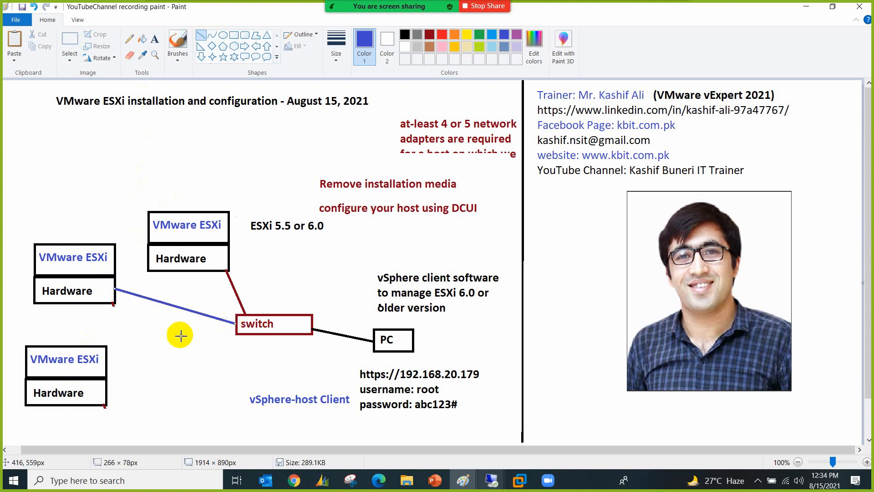
{"action": "left_click_drag", "start_coordinate": [105, 391], "coordinate": [235, 334]}
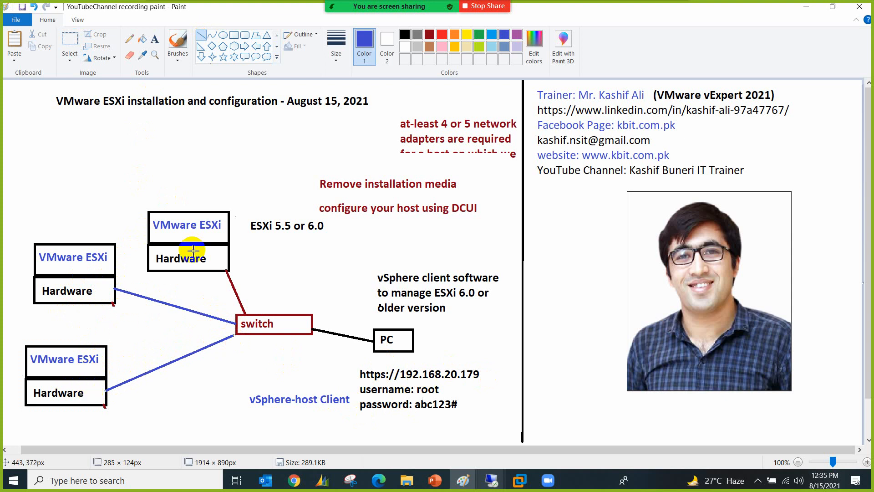
Step: Bring the vSphere Client session forward and dismiss the expired-licences banner
{"action": "mouse_move", "coordinate": [483, 482]}
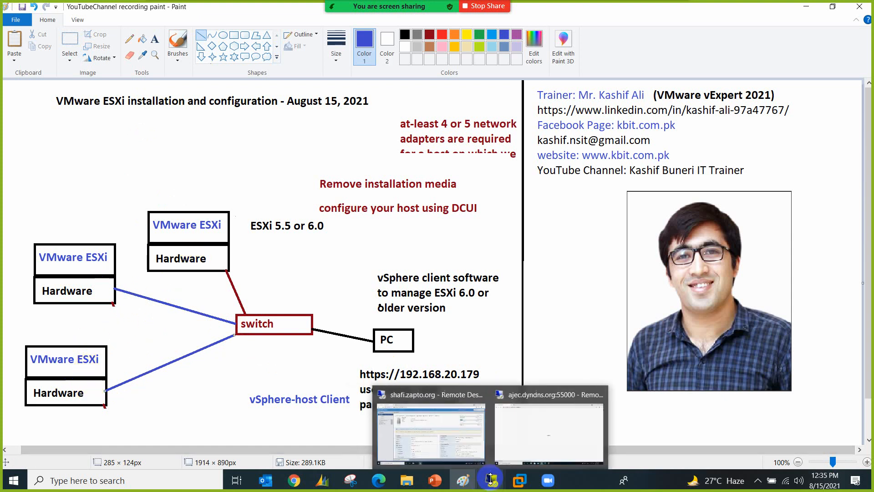
{"action": "left_click", "coordinate": [511, 429]}
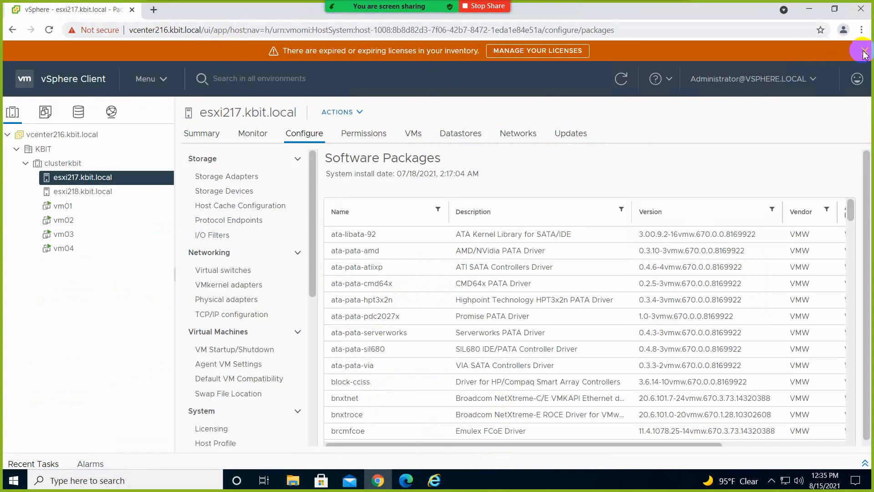
{"action": "left_click", "coordinate": [865, 53]}
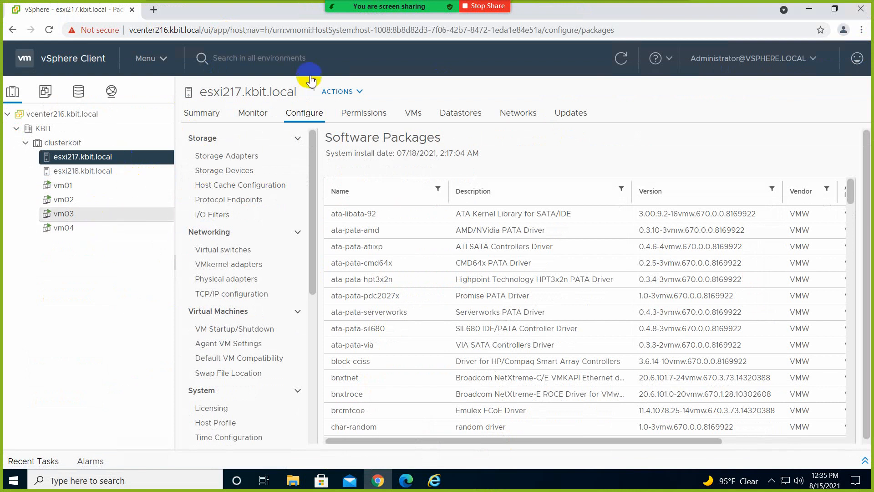
Step: Mark vcenter216 and the esxi217/esxi218 hosts with Zoom annotations, then clear all drawings
{"action": "mouse_move", "coordinate": [396, 7]}
{"action": "left_click", "coordinate": [518, 15]}
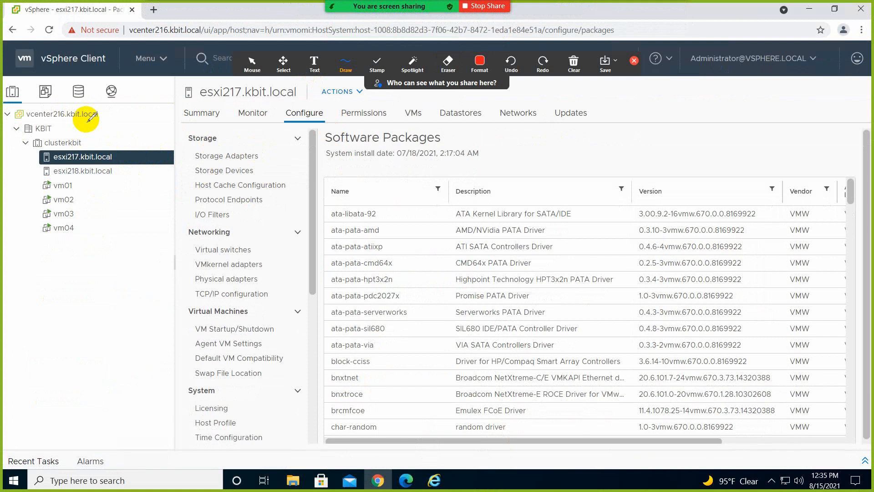
{"action": "left_click_drag", "start_coordinate": [103, 115], "coordinate": [117, 110]}
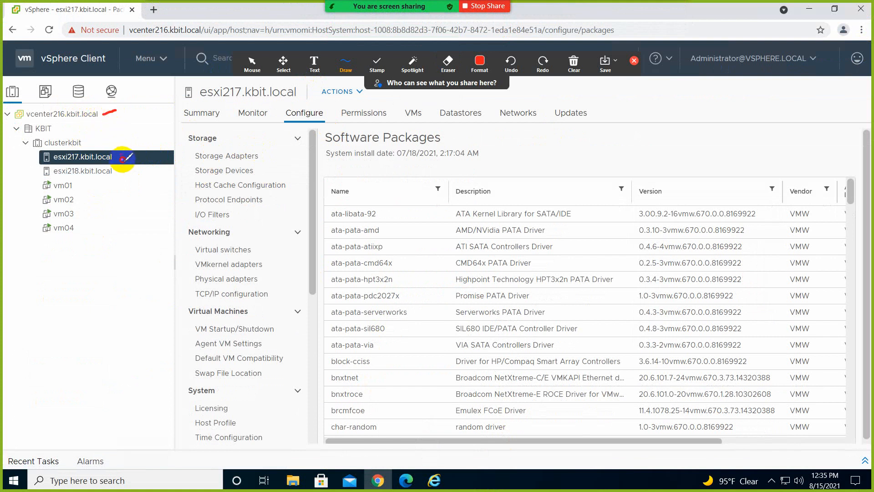
{"action": "mouse_move", "coordinate": [123, 160]}
{"action": "left_mouse_down"}
{"action": "mouse_move", "coordinate": [131, 148]}
{"action": "mouse_move", "coordinate": [84, 244]}
{"action": "mouse_move", "coordinate": [40, 218]}
{"action": "mouse_move", "coordinate": [40, 159]}
{"action": "left_mouse_up"}
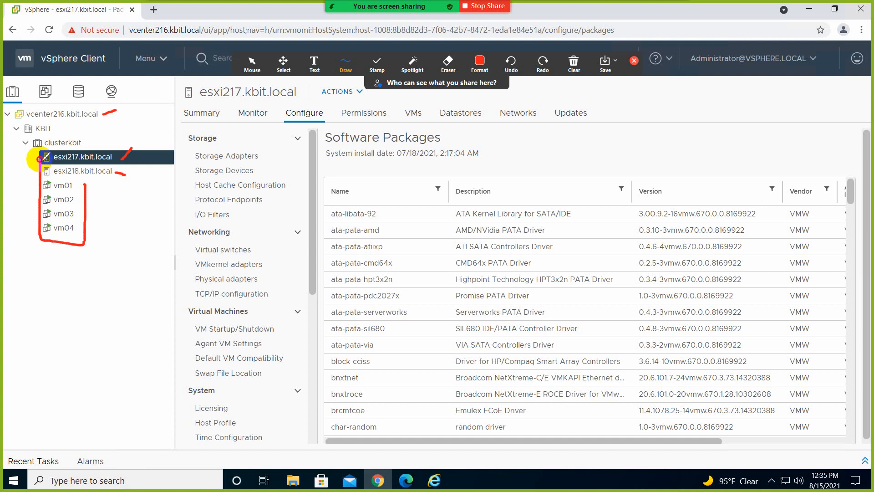
{"action": "left_click", "coordinate": [574, 63]}
{"action": "left_click", "coordinate": [575, 87]}
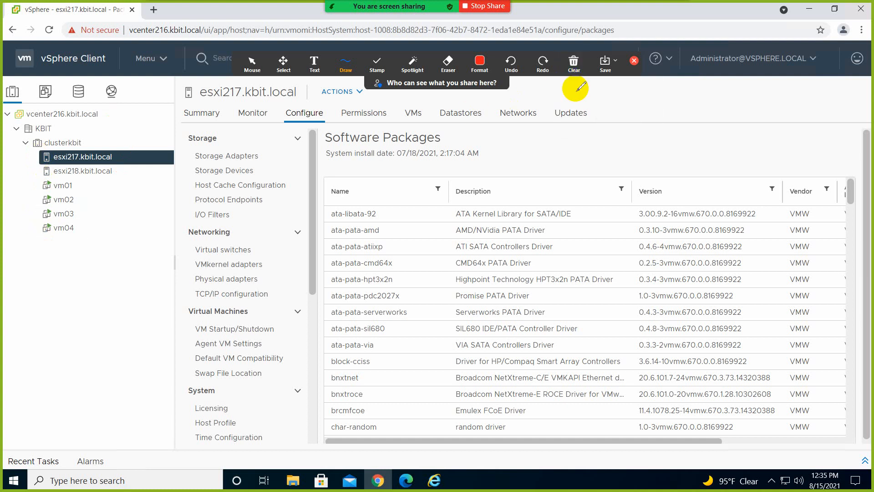
{"action": "left_click", "coordinate": [634, 61]}
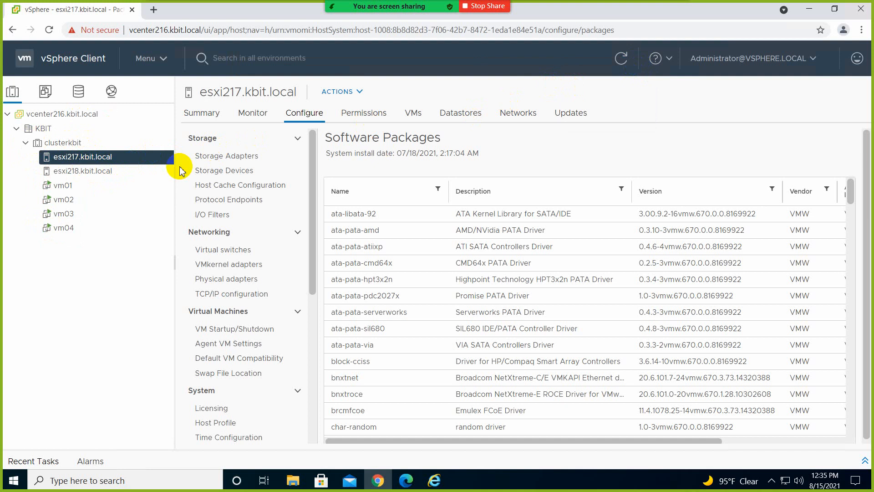
{"action": "mouse_move", "coordinate": [401, 6]}
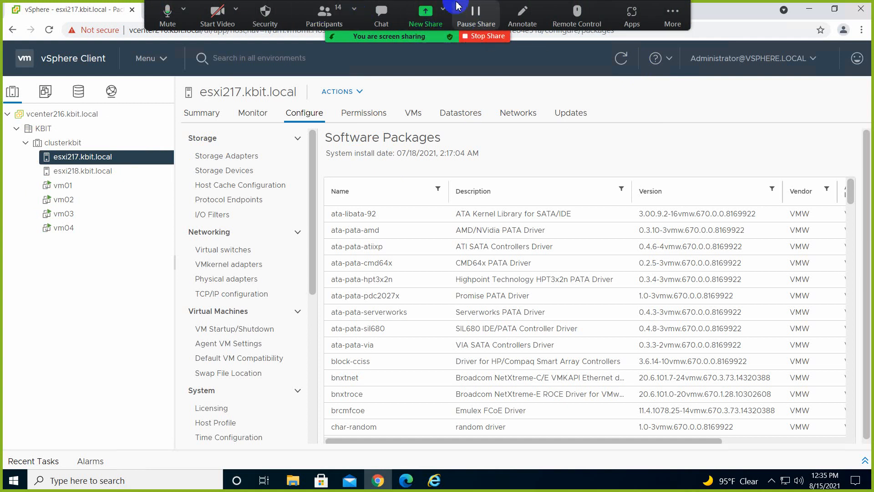
Step: Add a text annotation: 'VMware vSphere: Install, configure, Manager', 'next saturday', 'vSphere; ESXi and vCenter Serve'
{"action": "left_click", "coordinate": [522, 13]}
{"action": "left_click", "coordinate": [346, 63]}
{"action": "left_click", "coordinate": [313, 73]}
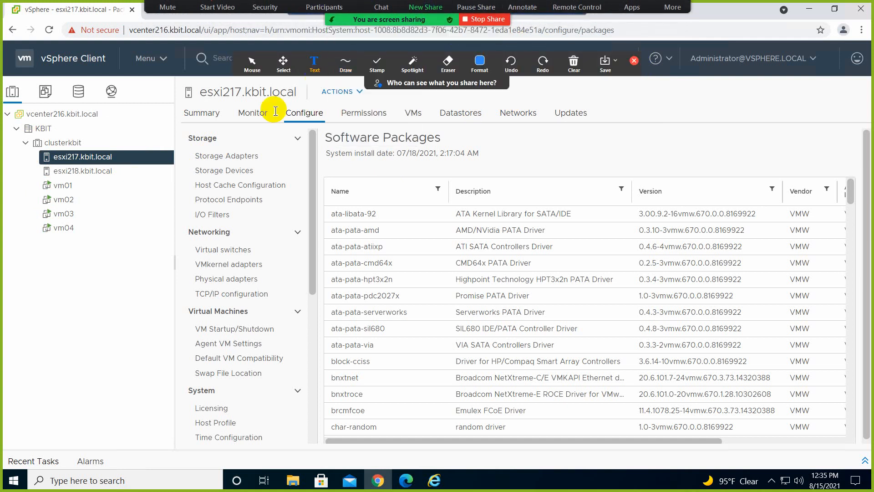
{"action": "left_click", "coordinate": [28, 321]}
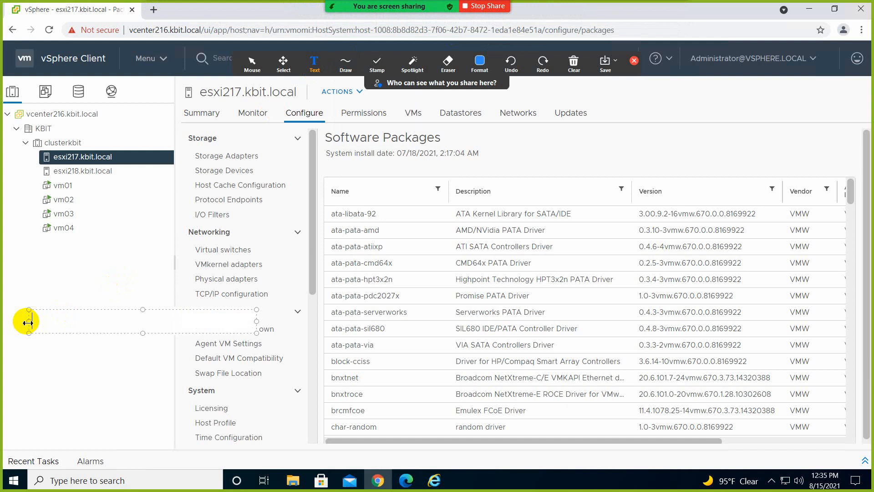
{"action": "type", "text": "VMware vSph"}
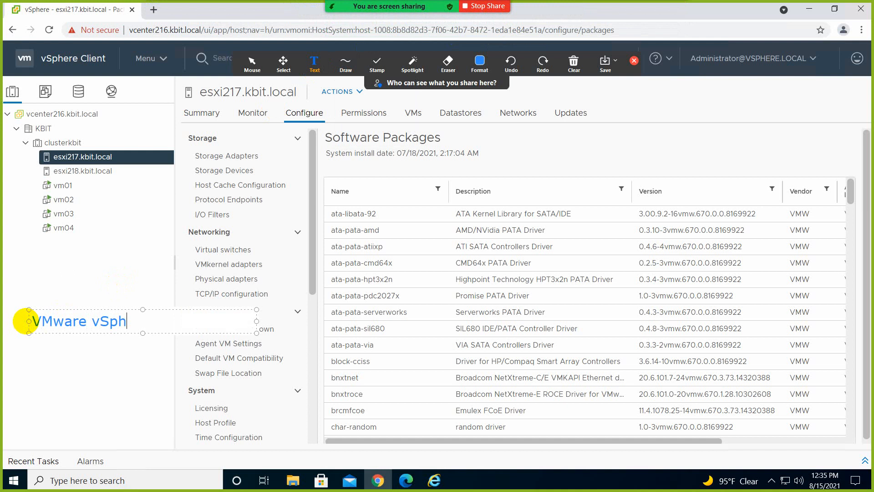
{"action": "type", "text": "ere: Install, c"}
{"action": "type", "text": "on"}
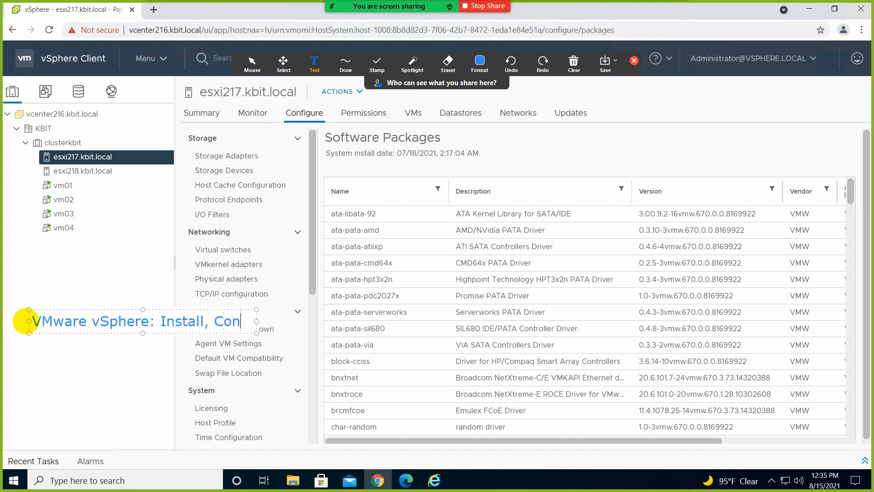
{"action": "type", "text": "figure, Manager"}
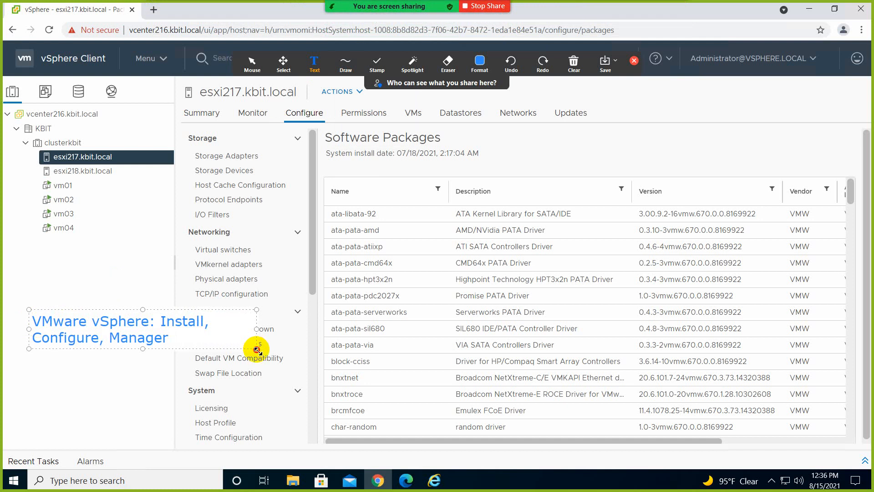
{"action": "left_click_drag", "start_coordinate": [257, 349], "coordinate": [419, 387]}
{"action": "key", "text": "Return"}
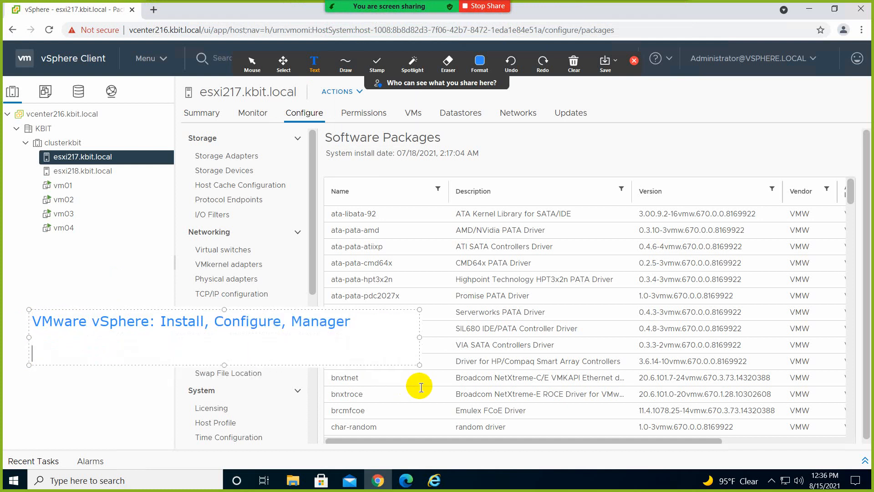
{"action": "type", "text": "next saturday"}
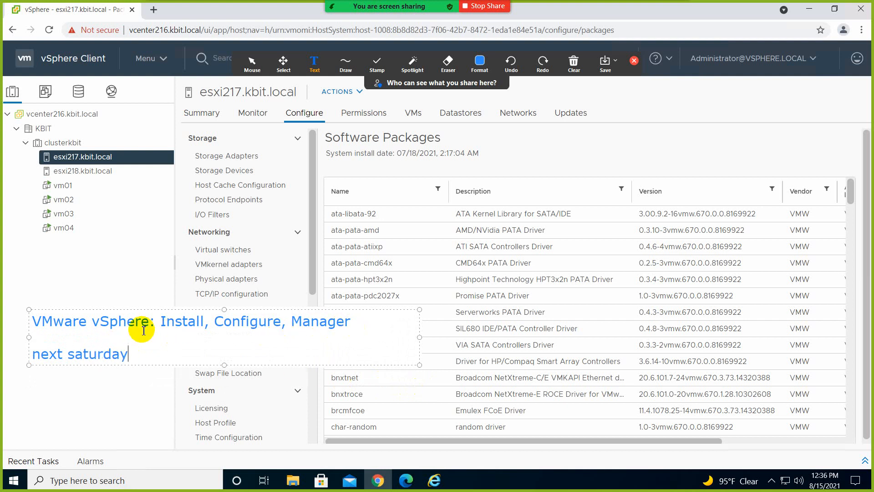
{"action": "key", "text": "Return"}
{"action": "type", "text": "vSph"}
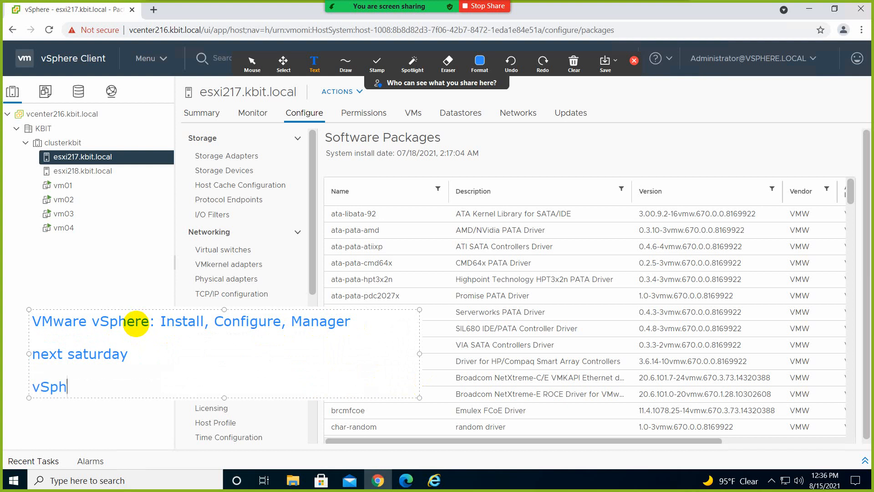
{"action": "type", "text": "ere;"}
{"action": "type", "text": " ESXi"}
{"action": "type", "text": " and "}
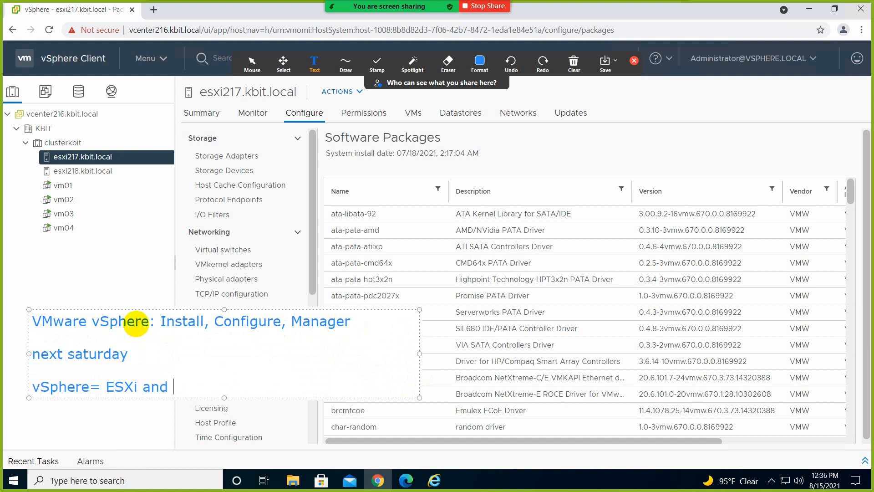
{"action": "type", "text": "vCenter Server"}
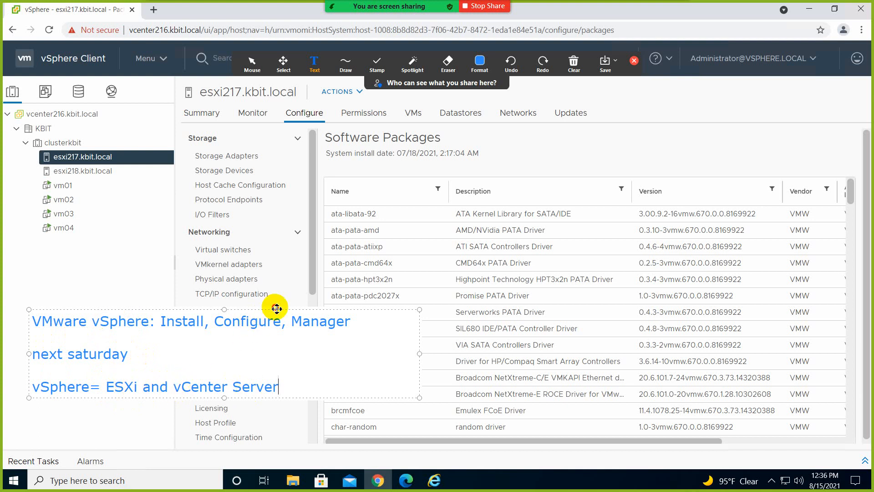
Step: Move the notes up and list the topics vMotion, HA, DRS, FT, vDS and Cloning
{"action": "mouse_move", "coordinate": [278, 310]}
{"action": "left_mouse_down"}
{"action": "mouse_move", "coordinate": [426, 343]}
{"action": "mouse_move", "coordinate": [578, 140]}
{"action": "left_mouse_up"}
{"action": "key", "text": "Return"}
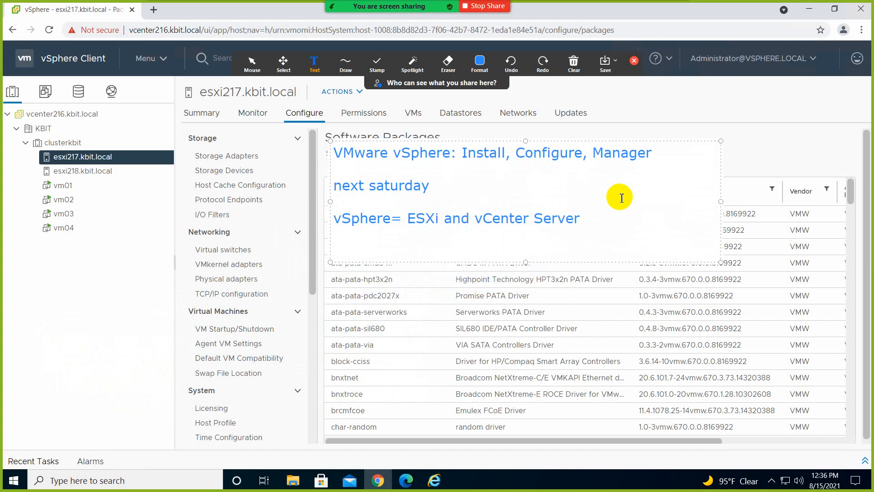
{"action": "type", "text": "vMotion"}
{"action": "key", "text": "Return"}
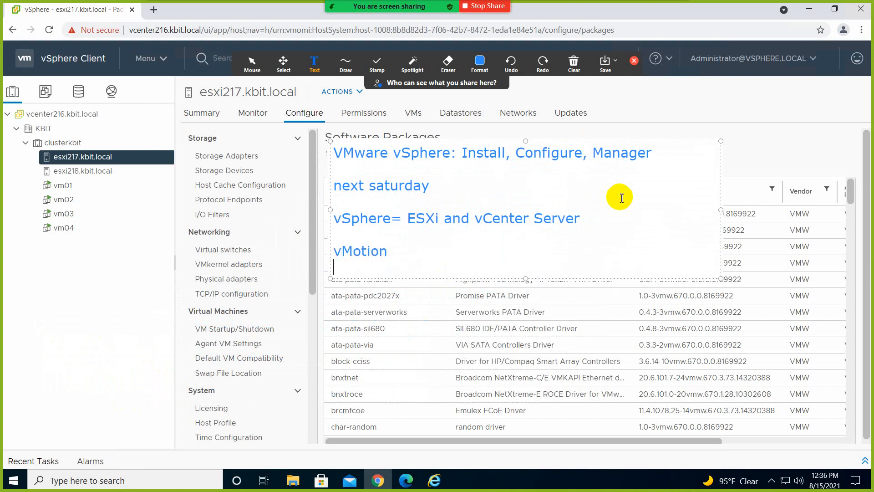
{"action": "type", "text": "HA"}
{"action": "key", "text": "Return"}
{"action": "type", "text": "DRS"}
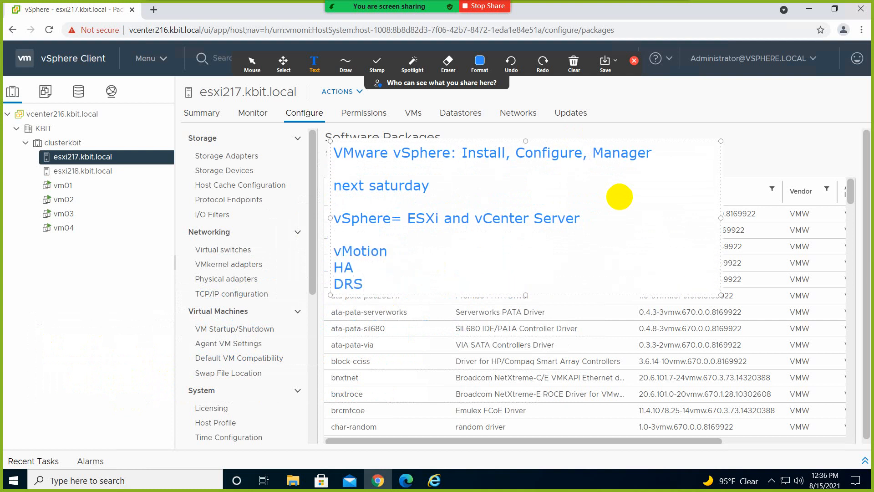
{"action": "key", "text": "Return"}
{"action": "type", "text": "FT"}
{"action": "key", "text": "Return"}
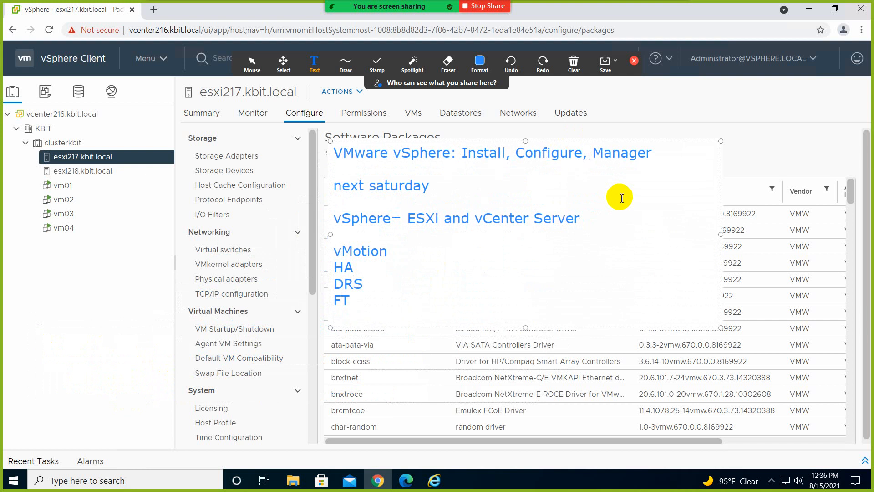
{"action": "type", "text": "DVS"}
{"action": "key", "text": "Return"}
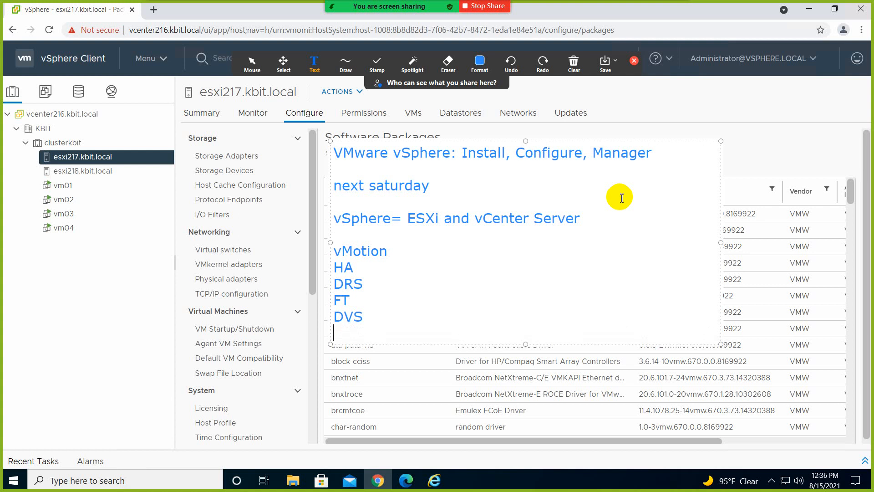
{"action": "key", "text": "BackSpace"}
{"action": "key", "text": "BackSpace"}
{"action": "key", "text": "BackSpace"}
{"action": "key", "text": "BackSpace"}
{"action": "type", "text": "vD"}
{"action": "key", "text": "BackSpace"}
{"action": "key", "text": "BackSpace"}
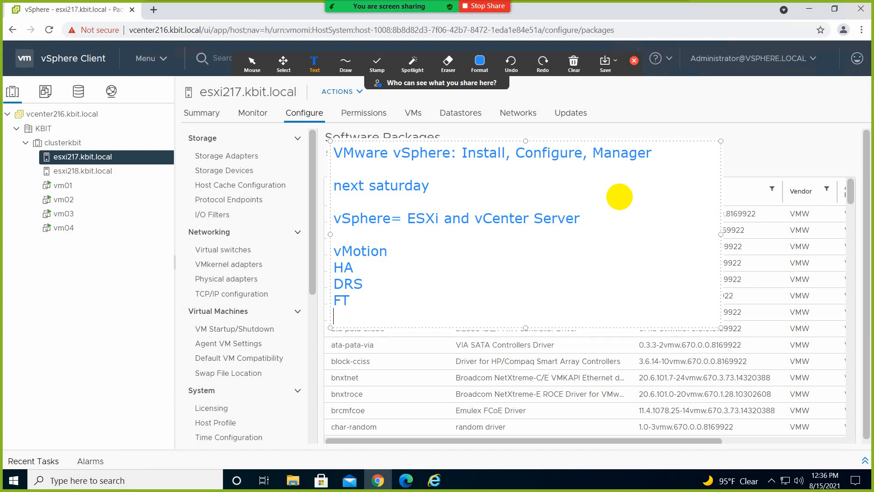
{"action": "type", "text": "vDS"}
{"action": "key", "text": "Return"}
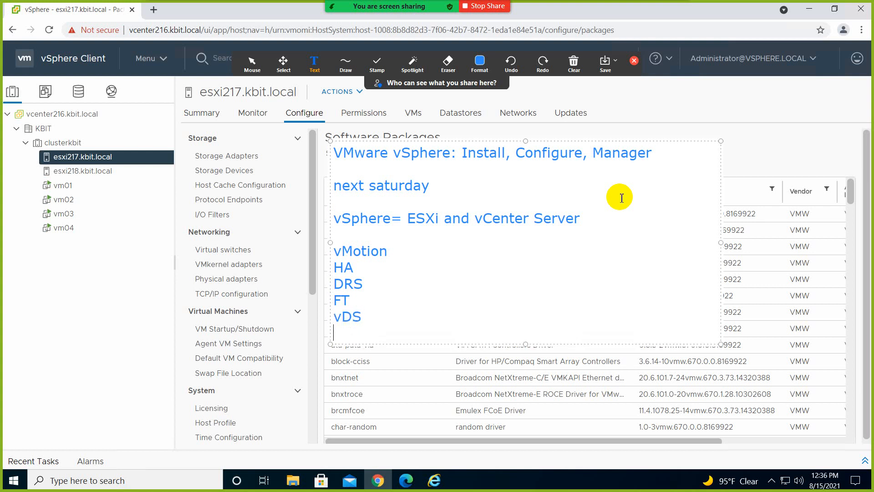
{"action": "type", "text": "Con"}
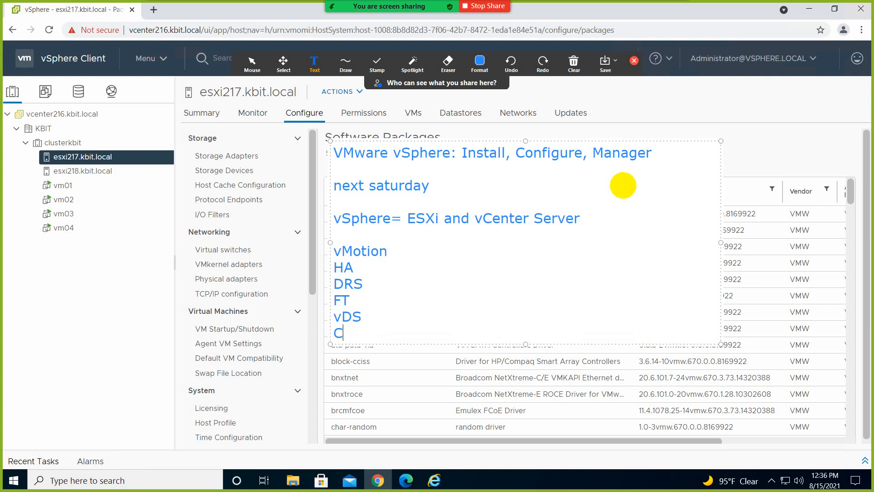
{"action": "key", "text": "BackSpace"}
{"action": "key", "text": "BackSpace"}
{"action": "type", "text": "loning"}
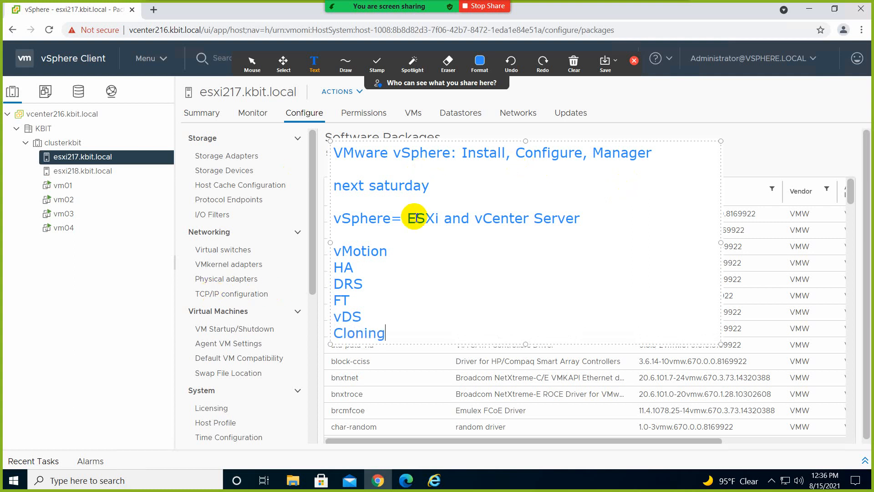
Step: Insert a '30 to 40 hours' line below the course title
{"action": "left_click", "coordinate": [661, 152]}
{"action": "key", "text": "Return"}
{"action": "key", "text": "Return"}
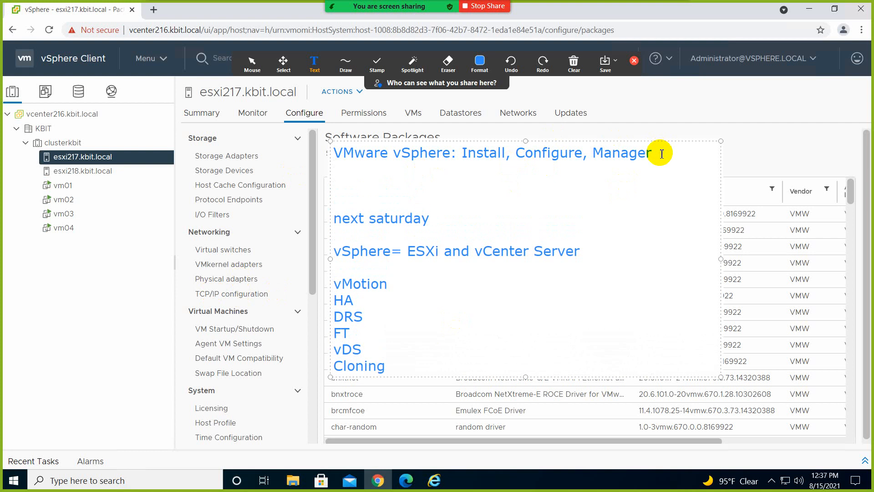
{"action": "left_click", "coordinate": [388, 185]}
{"action": "type", "text": "3 "}
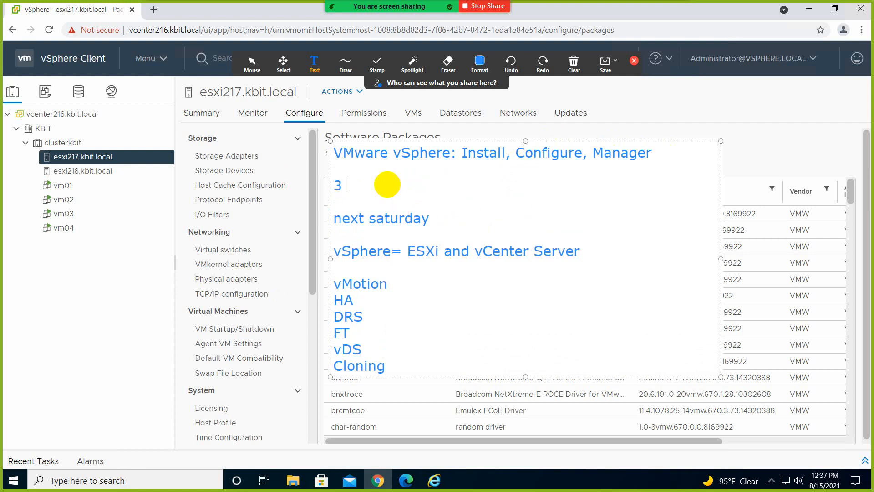
{"action": "type", "text": "0 to 40 hours"}
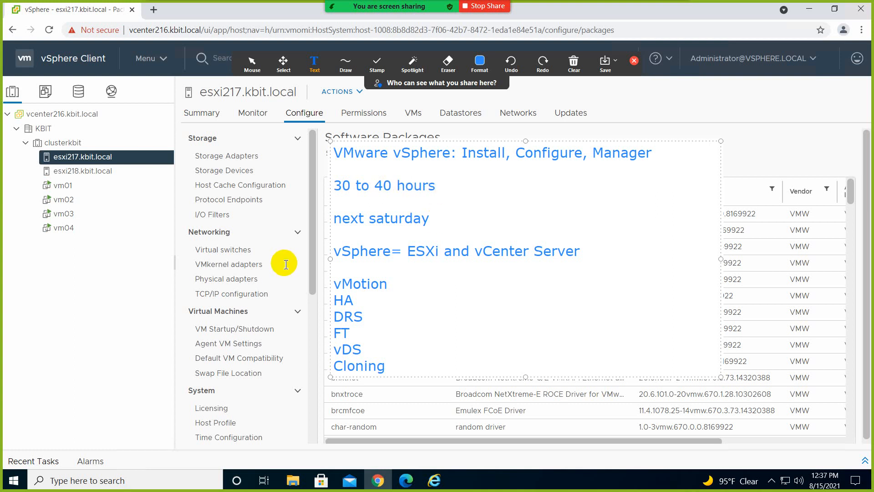
{"action": "left_click", "coordinate": [267, 266]}
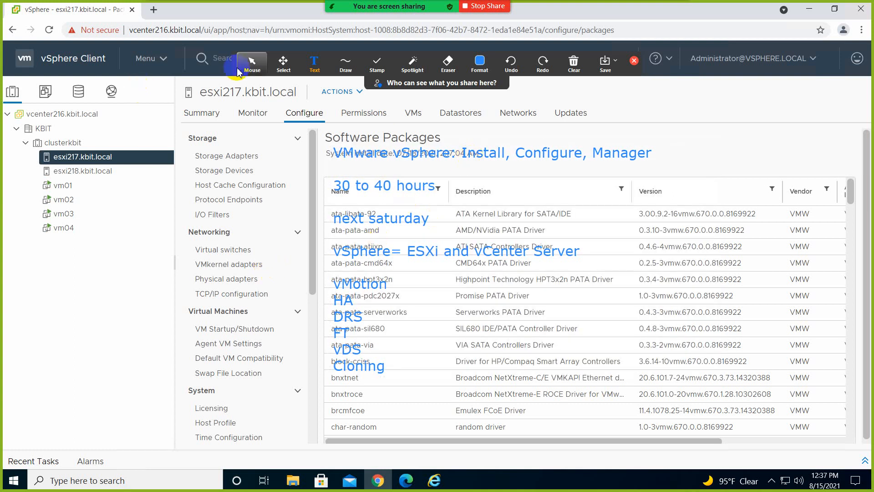
Step: Move the notes left, clear all annotations, and minimize the remote desktop to Paint
{"action": "left_click", "coordinate": [283, 64]}
{"action": "mouse_move", "coordinate": [422, 158]}
{"action": "left_mouse_down"}
{"action": "mouse_move", "coordinate": [375, 178]}
{"action": "mouse_move", "coordinate": [148, 188]}
{"action": "mouse_move", "coordinate": [148, 225]}
{"action": "mouse_move", "coordinate": [129, 225]}
{"action": "mouse_move", "coordinate": [155, 233]}
{"action": "mouse_move", "coordinate": [205, 210]}
{"action": "left_mouse_up"}
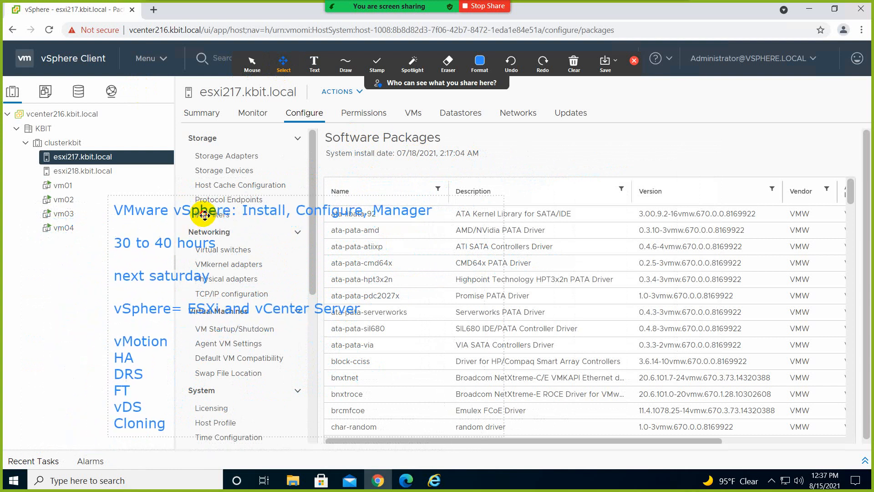
{"action": "left_click", "coordinate": [573, 61]}
{"action": "left_click", "coordinate": [610, 73]}
{"action": "left_click", "coordinate": [637, 64]}
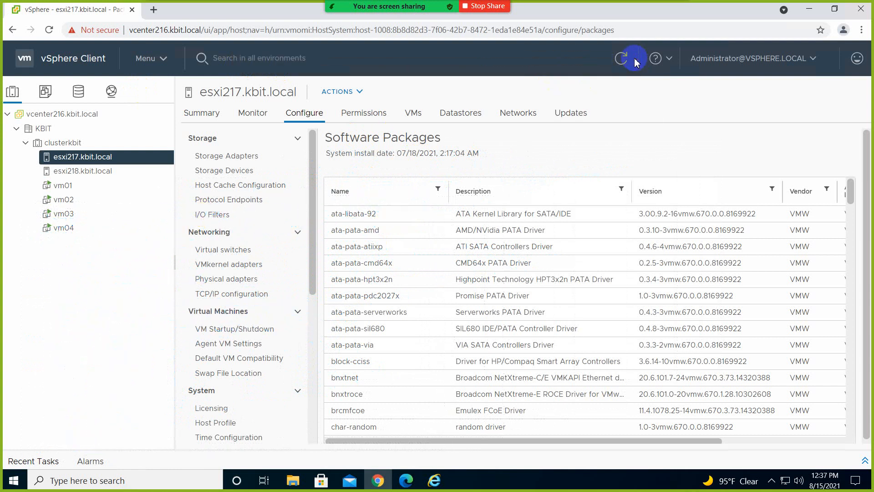
{"action": "left_click", "coordinate": [552, 8]}
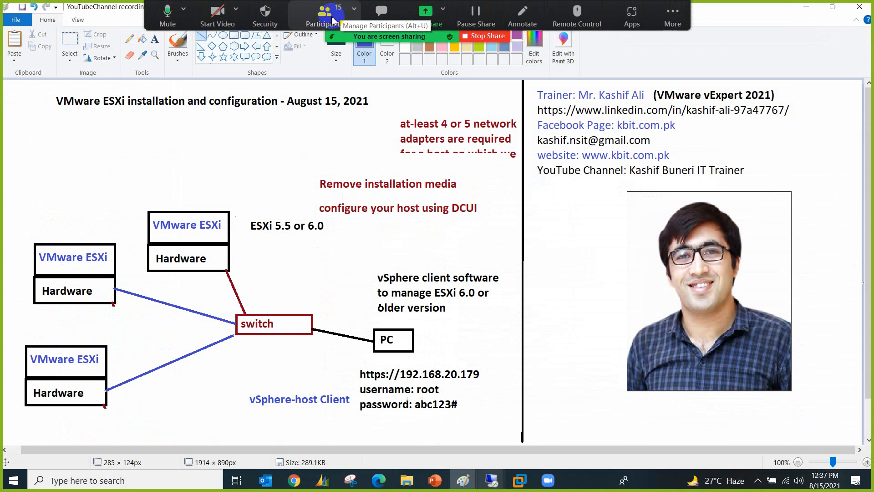
Step: Scroll through the Zoom participants list, close it, and open the meeting chat
{"action": "left_click", "coordinate": [333, 21]}
{"action": "mouse_move", "coordinate": [338, 256]}
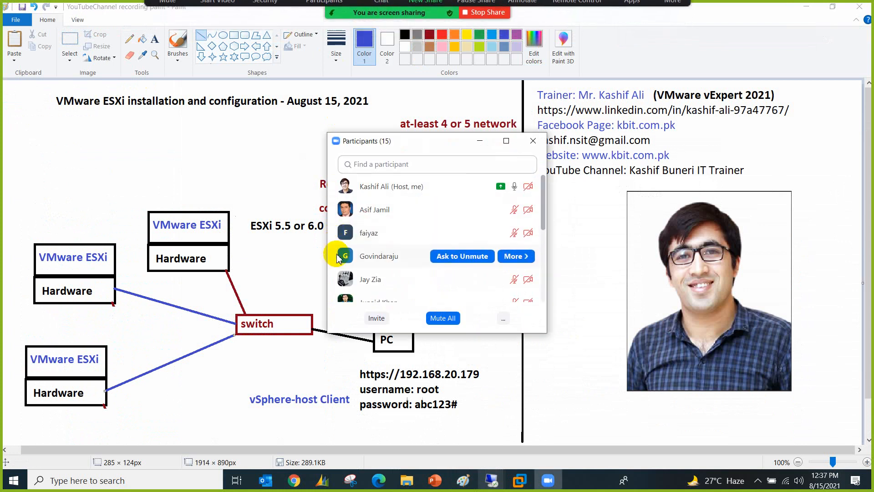
{"action": "scroll", "coordinate": [338, 257], "scroll_direction": "down", "scroll_amount": 3}
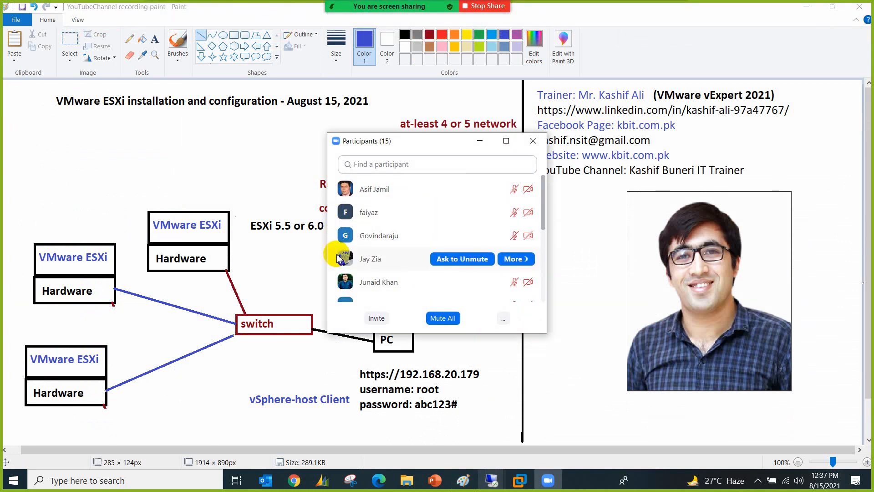
{"action": "scroll", "coordinate": [338, 257], "scroll_direction": "down", "scroll_amount": 6}
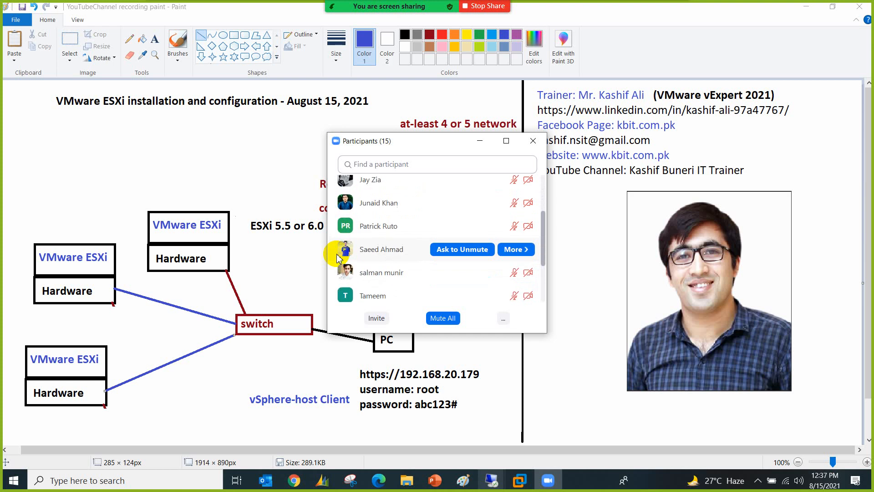
{"action": "scroll", "coordinate": [337, 258], "scroll_direction": "up", "scroll_amount": 9}
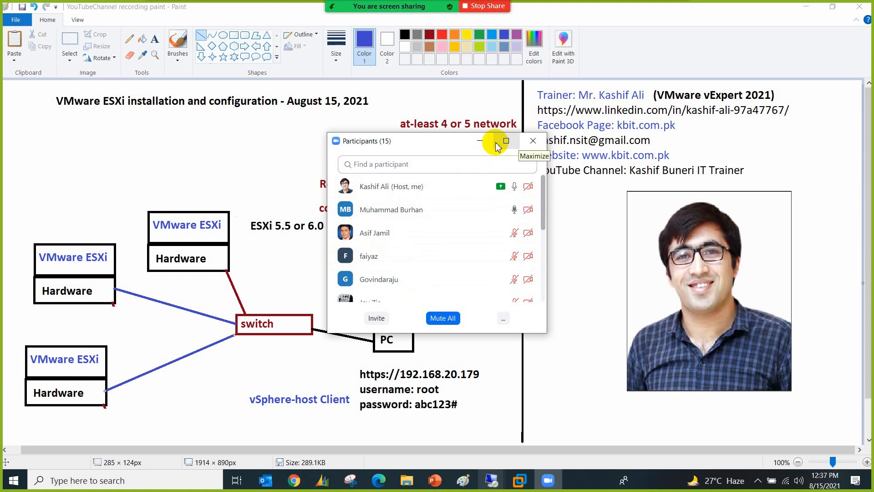
{"action": "left_click", "coordinate": [531, 145]}
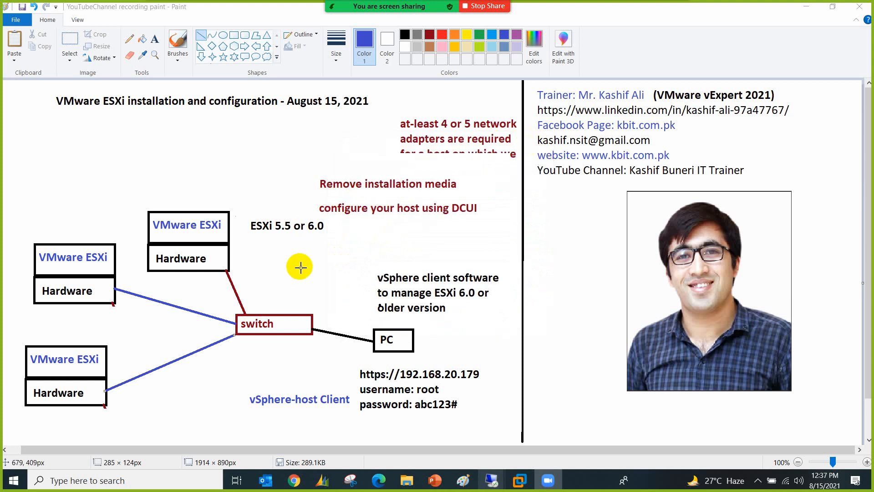
{"action": "left_click", "coordinate": [382, 14]}
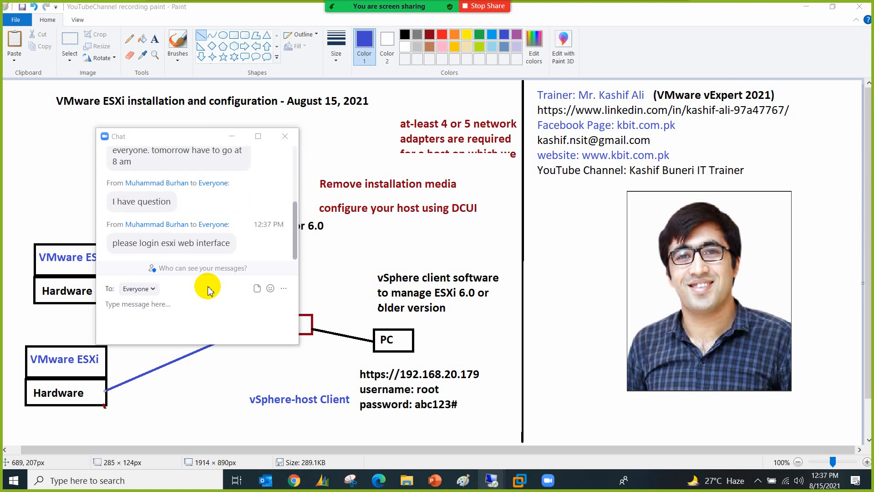
Step: Bring up the esxi179 host dashboard and drag the chat aside to uncover hardware details
{"action": "mouse_move", "coordinate": [492, 480]}
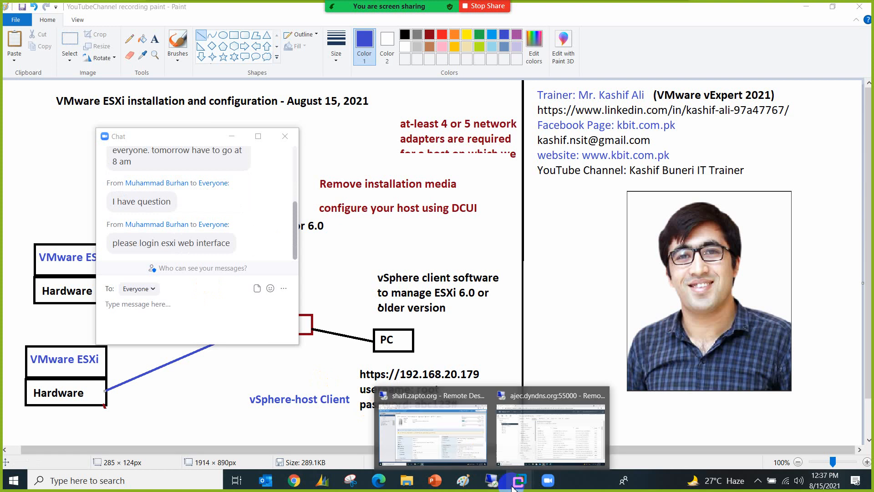
{"action": "left_click", "coordinate": [455, 436]}
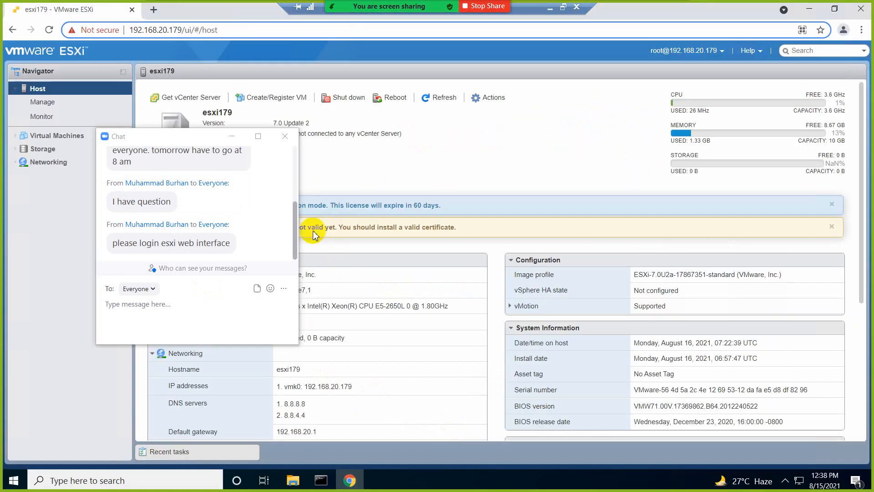
{"action": "left_click_drag", "start_coordinate": [217, 137], "coordinate": [387, 265]}
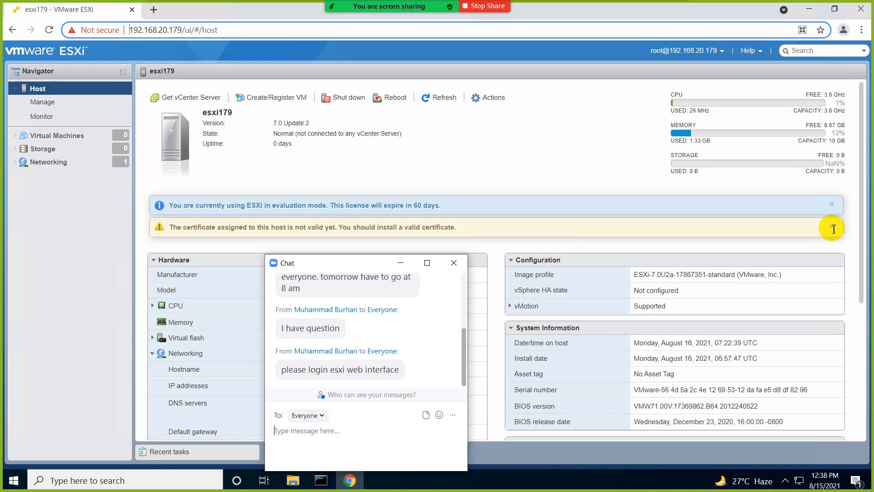
{"action": "left_click", "coordinate": [346, 271]}
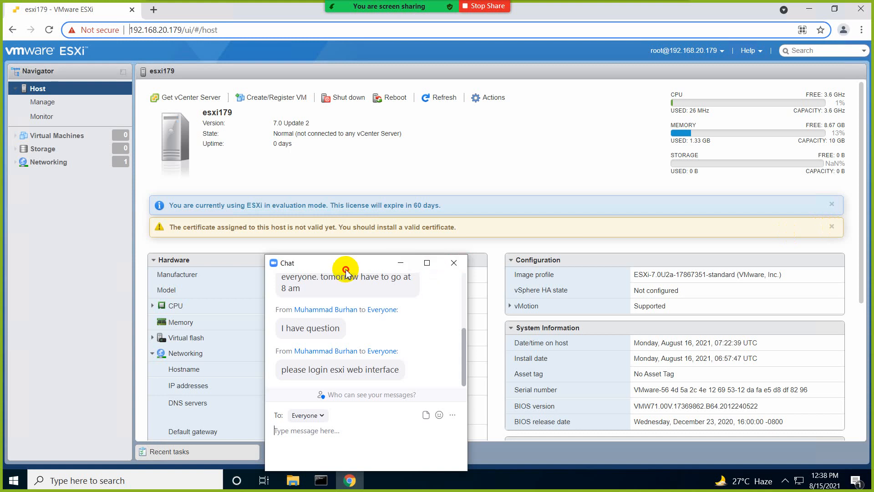
{"action": "left_click_drag", "start_coordinate": [346, 270], "coordinate": [269, 264]}
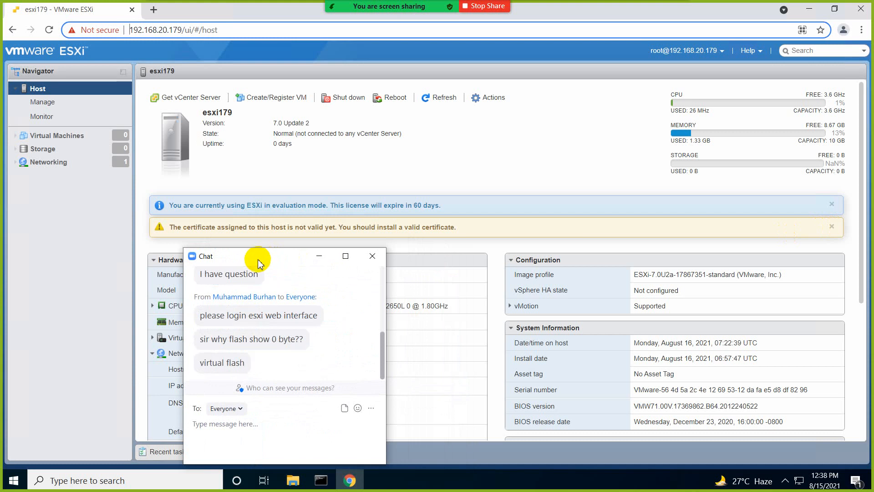
Step: Close the meeting chat, reopen it to read questions, then close it again
{"action": "left_click", "coordinate": [367, 257]}
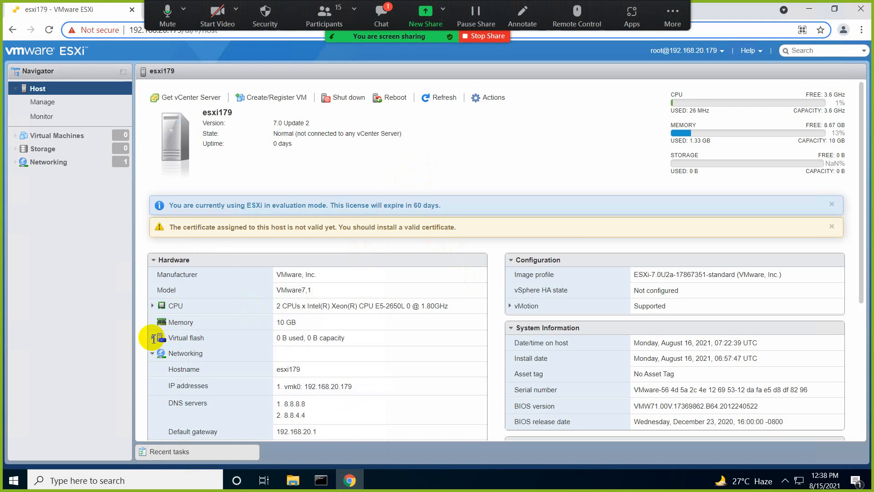
{"action": "left_click", "coordinate": [384, 19]}
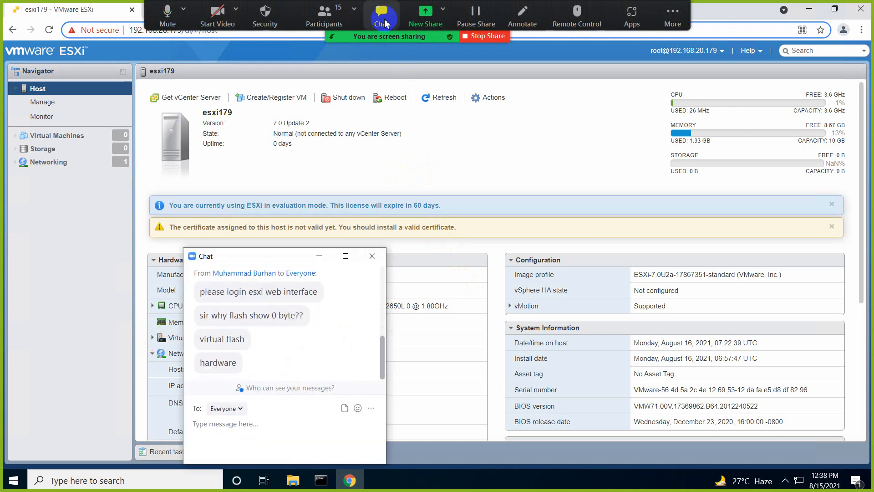
{"action": "left_click", "coordinate": [372, 256]}
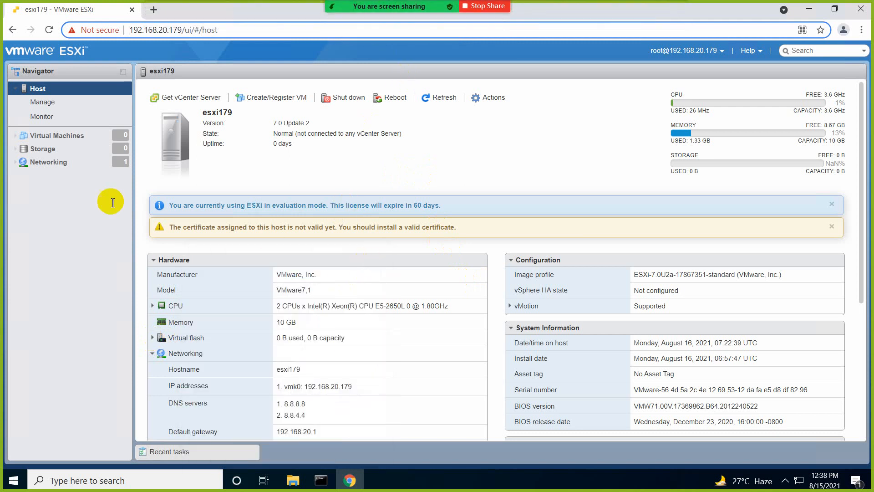
Step: Check the empty Storage list, then dismiss the evaluation-mode and certificate banners on the host summary
{"action": "left_click", "coordinate": [72, 150]}
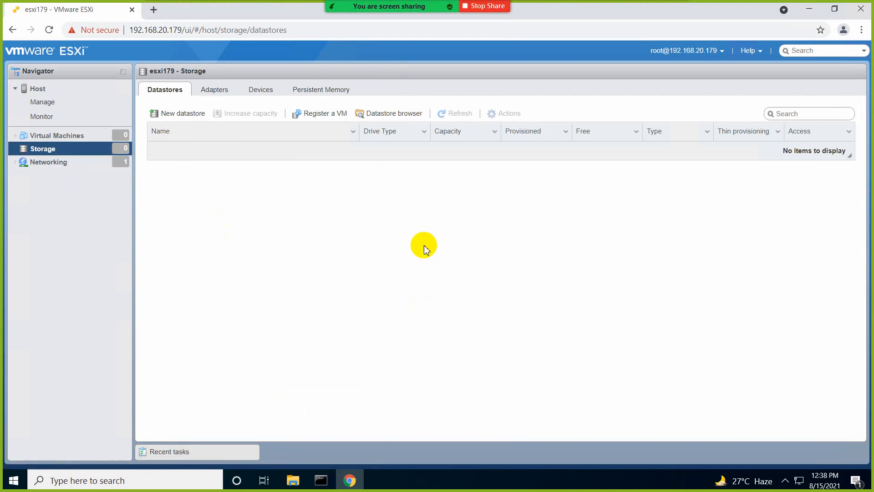
{"action": "mouse_move", "coordinate": [403, 6]}
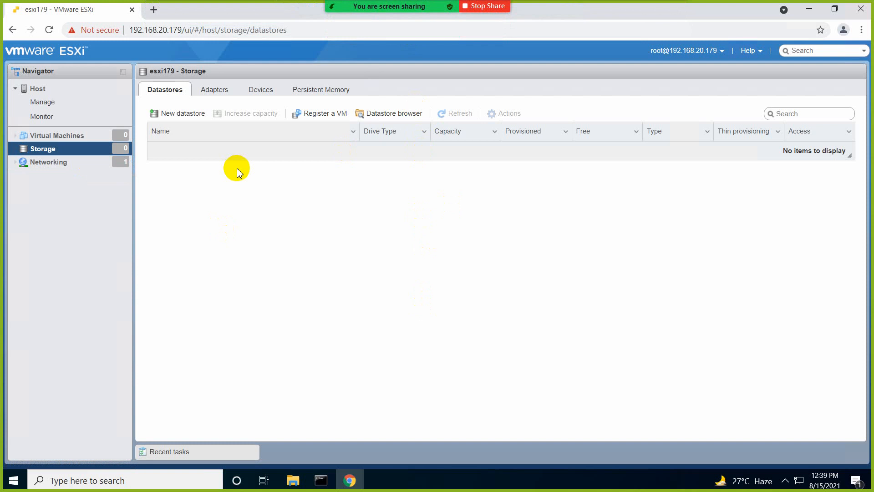
{"action": "left_click", "coordinate": [64, 93]}
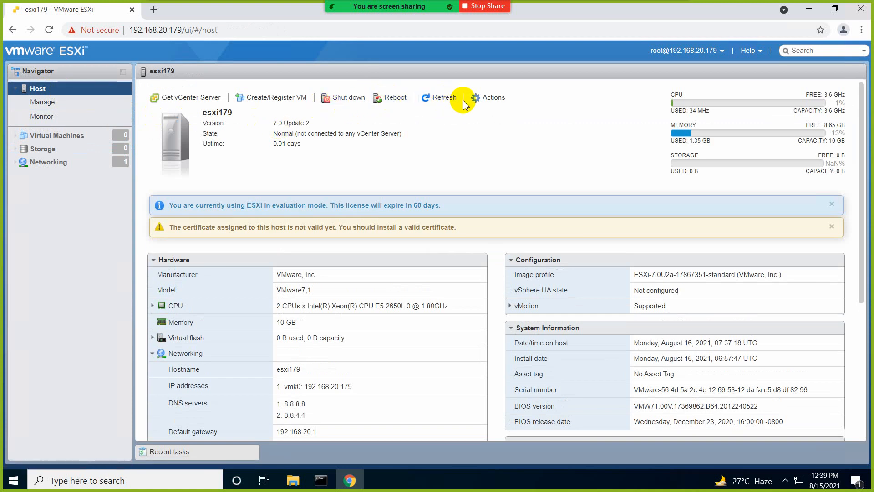
{"action": "left_click", "coordinate": [833, 208]}
{"action": "left_click", "coordinate": [833, 206]}
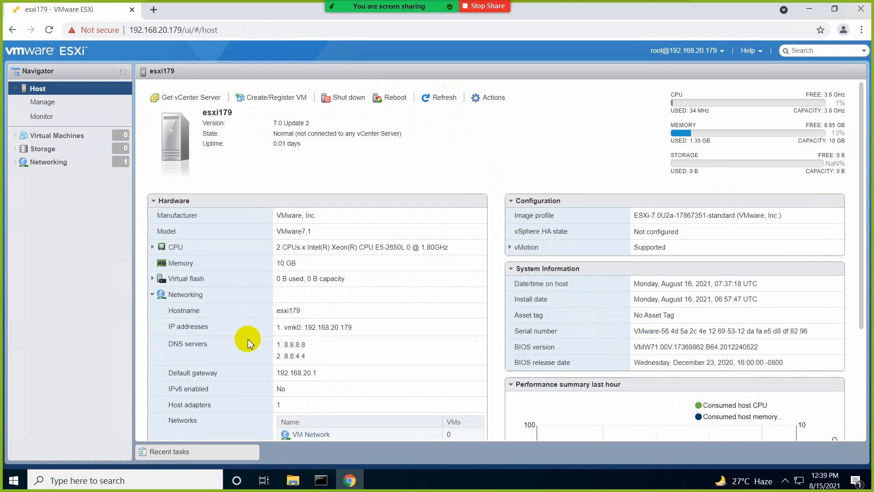
{"action": "scroll", "coordinate": [244, 357], "scroll_direction": "down", "scroll_amount": 3}
{"action": "scroll", "coordinate": [244, 358], "scroll_direction": "up", "scroll_amount": 3}
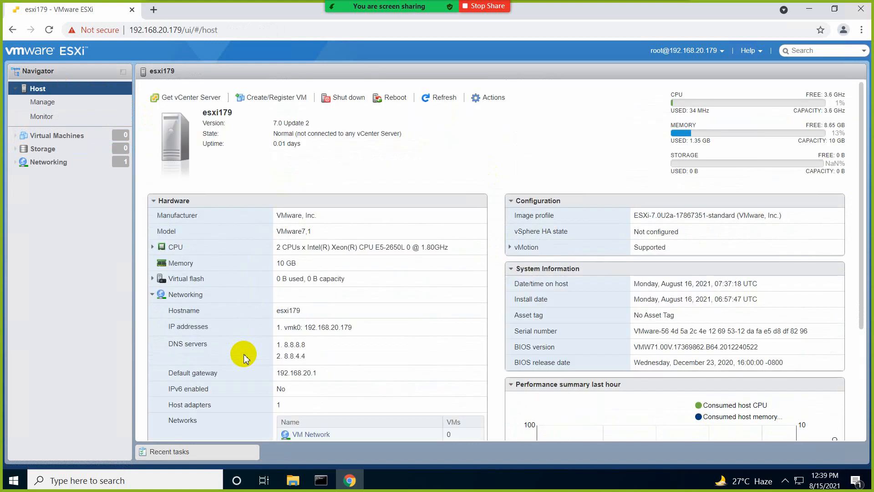
Step: Browse esxi179's Manage pages: swap, autostart, time, PCI hardware, licensing and packages
{"action": "left_click", "coordinate": [45, 103]}
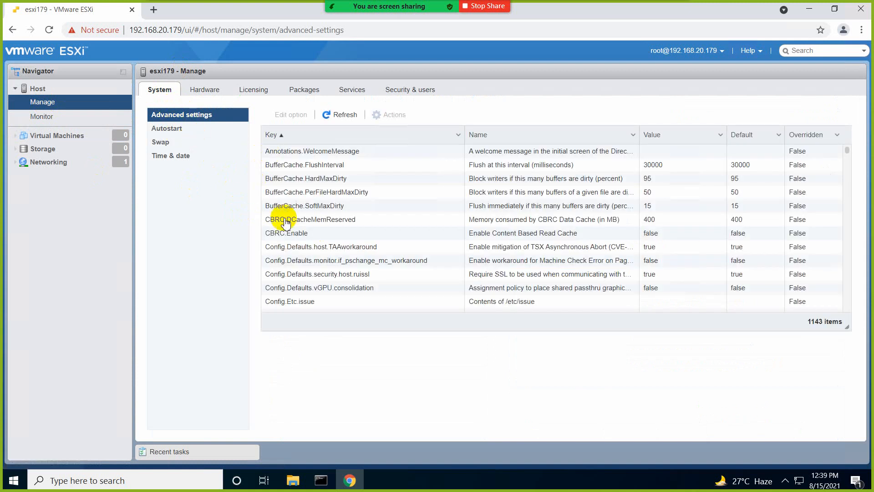
{"action": "left_click", "coordinate": [192, 142]}
{"action": "left_click", "coordinate": [185, 130]}
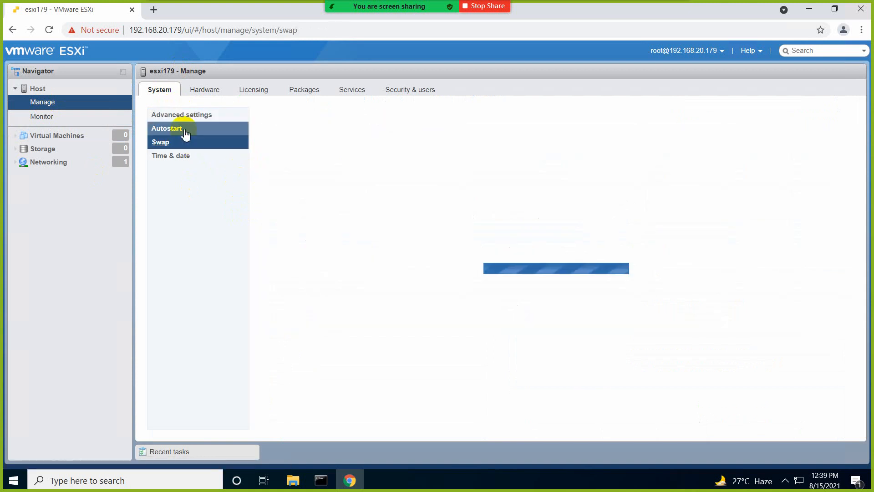
{"action": "left_click", "coordinate": [188, 156]}
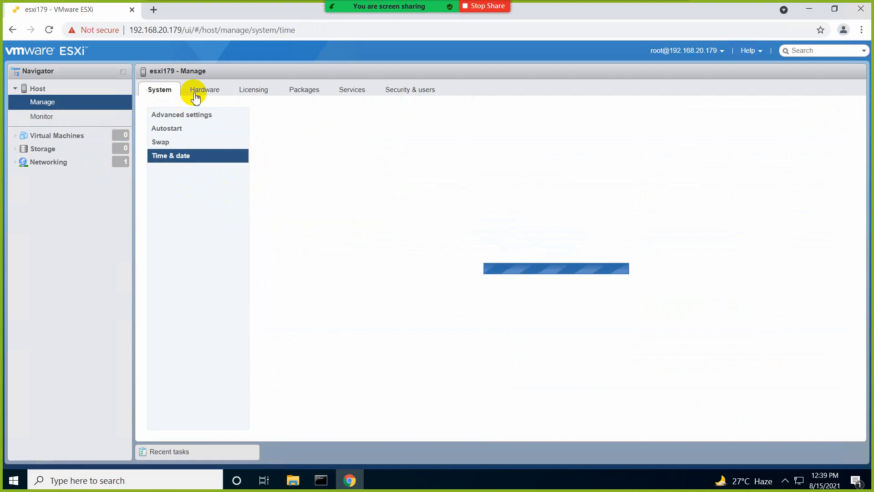
{"action": "left_click", "coordinate": [195, 91]}
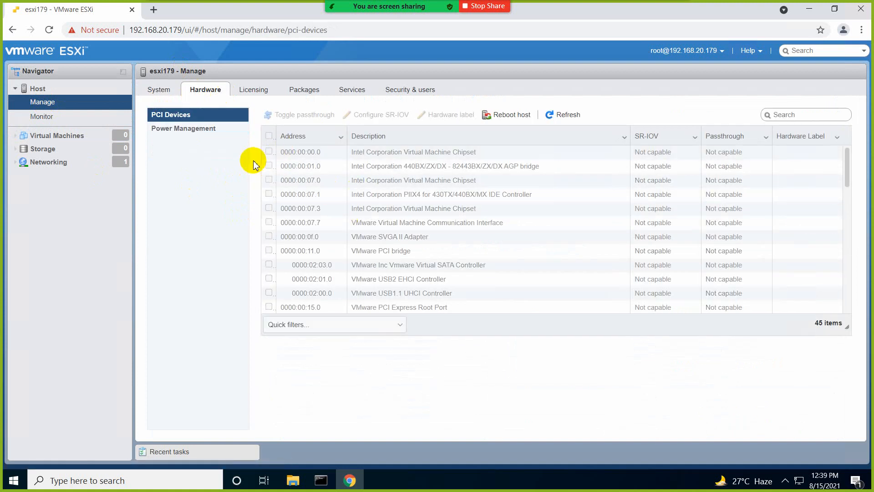
{"action": "left_click", "coordinate": [254, 89]}
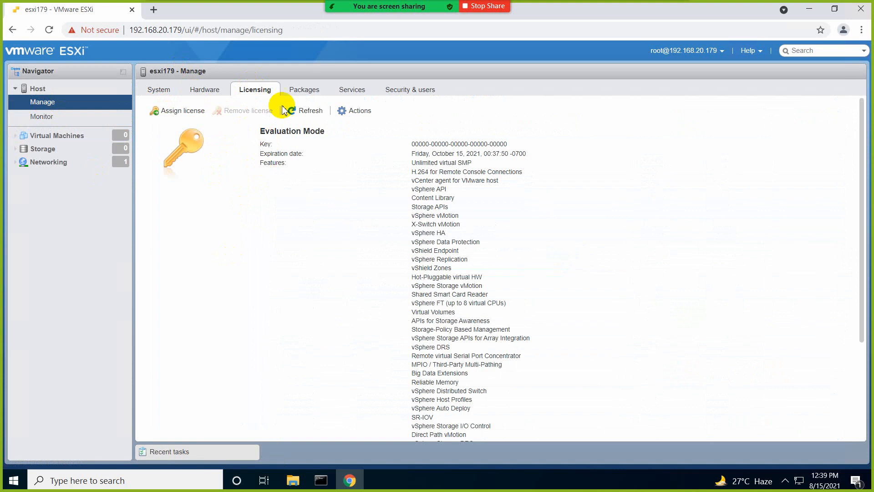
{"action": "left_click", "coordinate": [297, 92]}
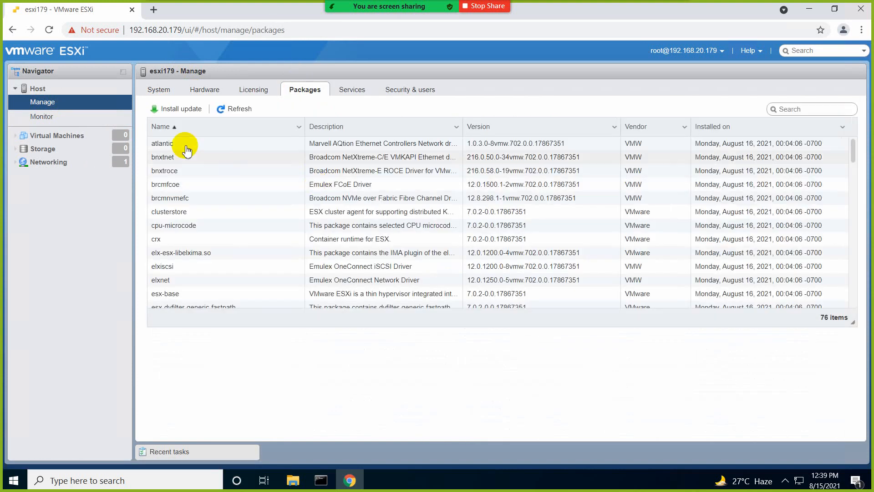
Step: Start the TSM-SSH service from the Services list
{"action": "left_click", "coordinate": [347, 96]}
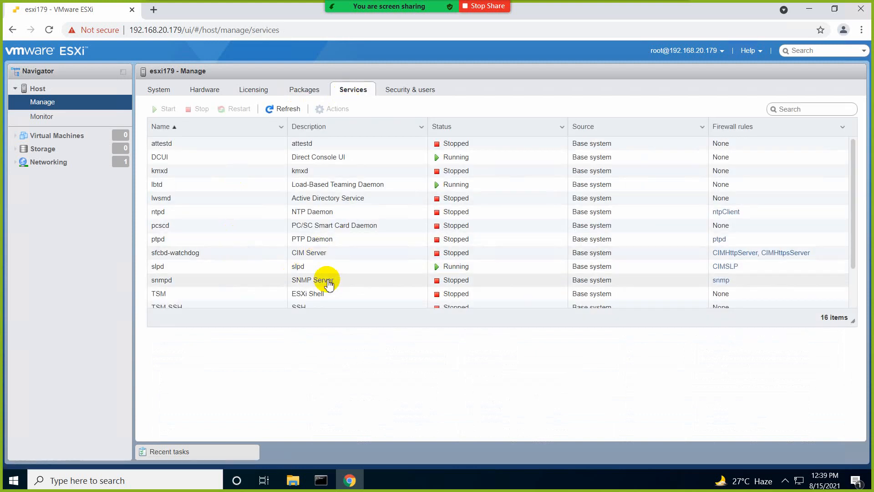
{"action": "scroll", "coordinate": [322, 279], "scroll_direction": "down", "scroll_amount": 1}
{"action": "left_click", "coordinate": [315, 291]}
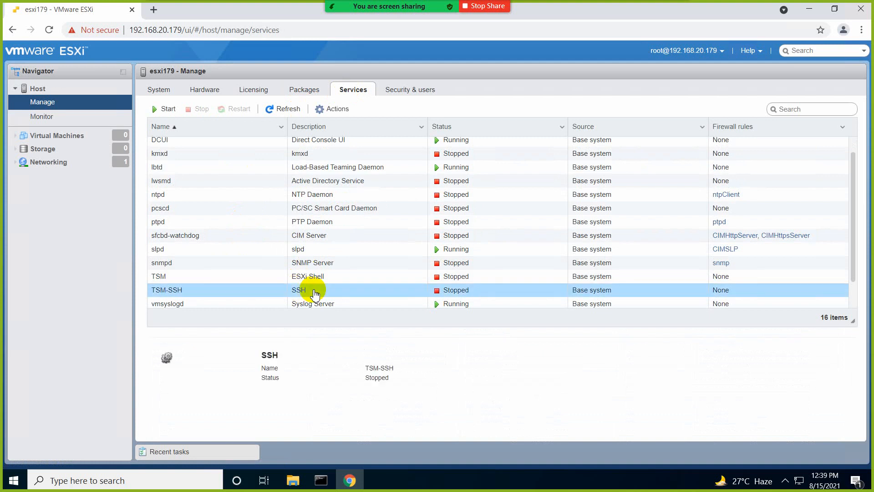
{"action": "left_click", "coordinate": [165, 109]}
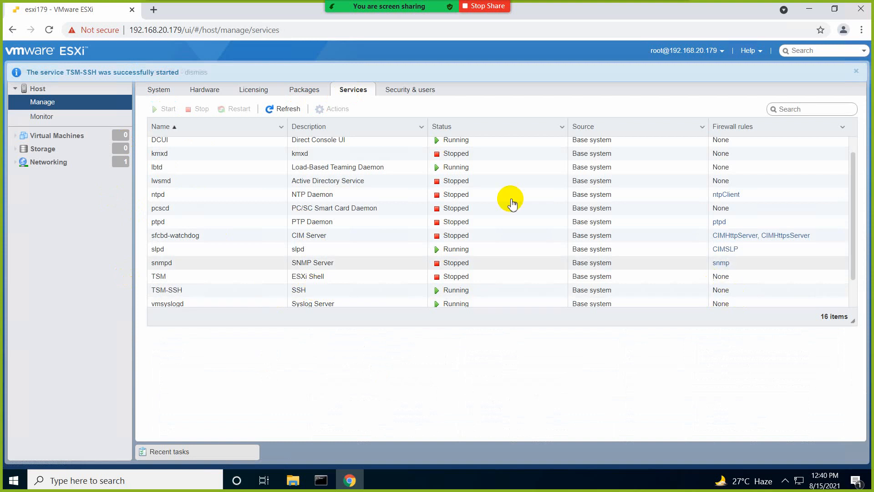
Step: Review the host's user accounts, confirm no virtual machines exist, and return to the empty Storage list
{"action": "left_click", "coordinate": [417, 91]}
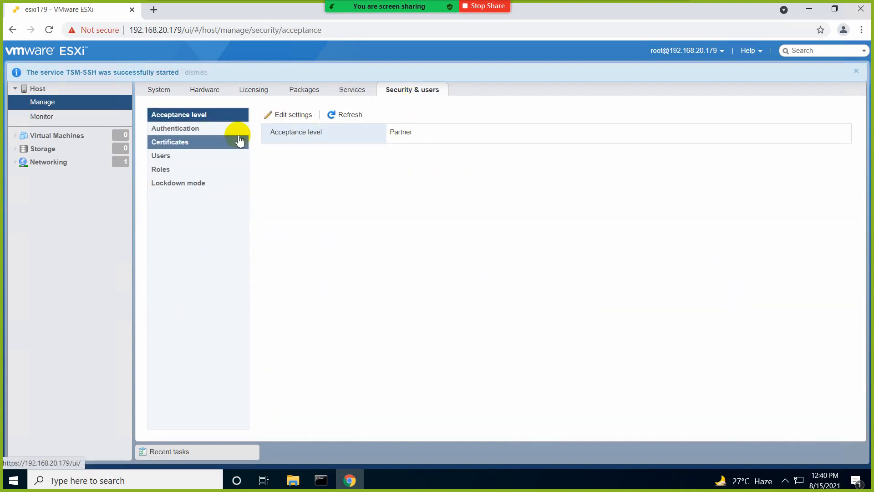
{"action": "left_click", "coordinate": [195, 158]}
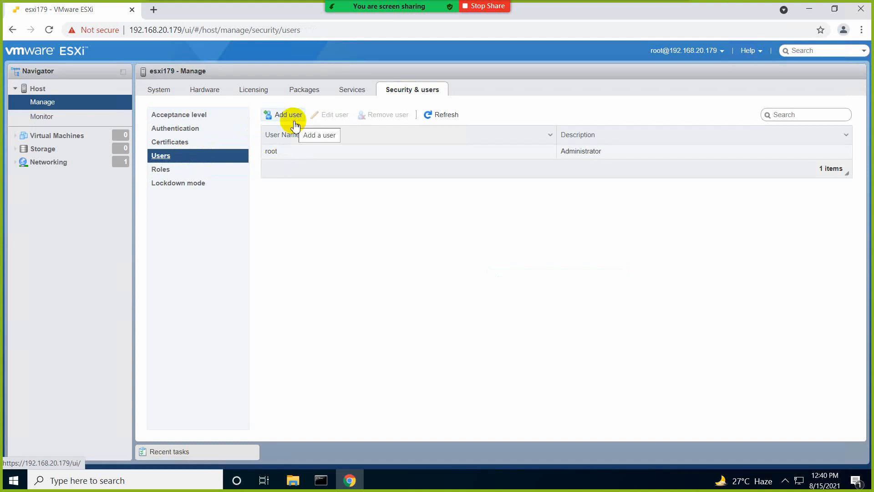
{"action": "left_click", "coordinate": [80, 136]}
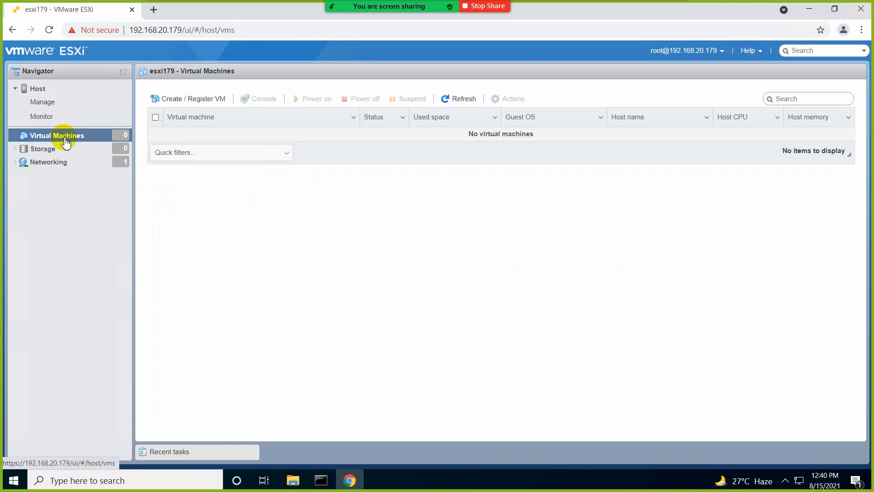
{"action": "left_click", "coordinate": [89, 151]}
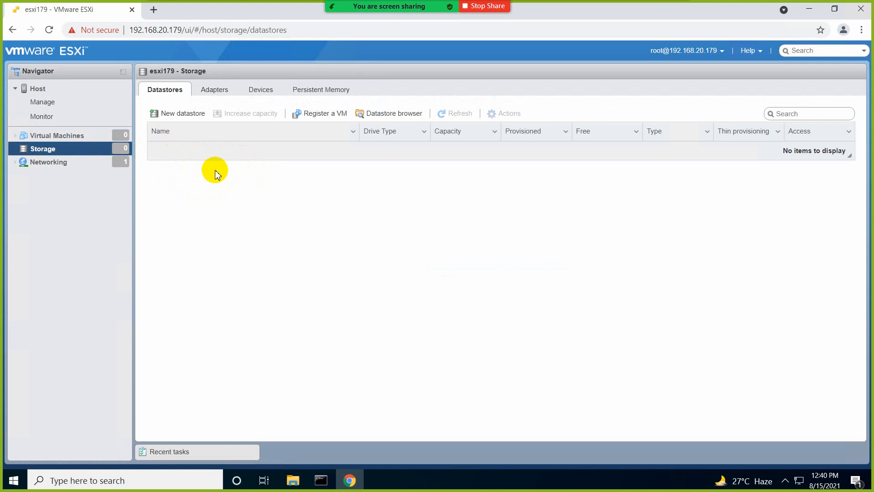
Step: Create VMFS datastore 'mylocalstorage' on the full 40 GB local disk, accepting the disk-erase warning
{"action": "left_click", "coordinate": [182, 115]}
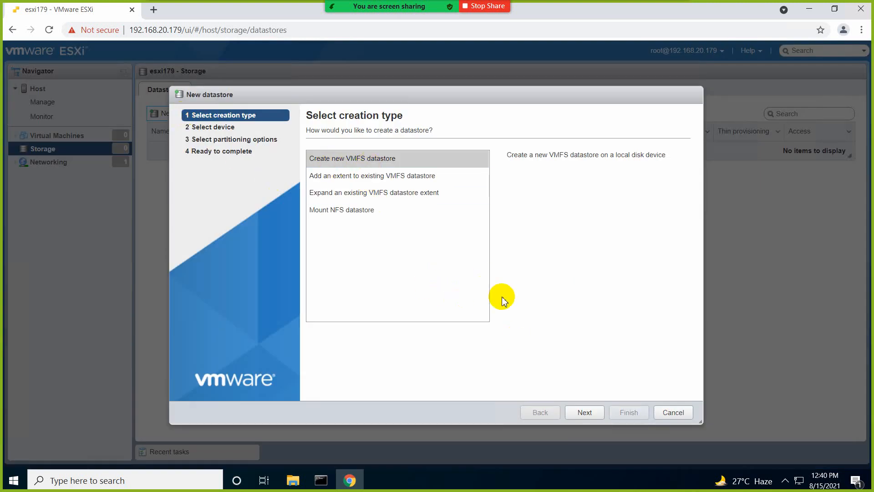
{"action": "left_click", "coordinate": [583, 412]}
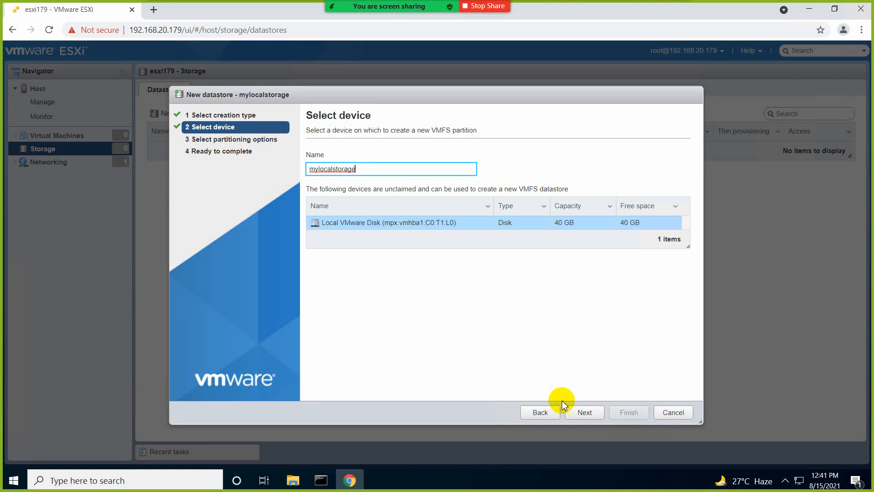
{"action": "left_click", "coordinate": [582, 414]}
{"action": "left_click", "coordinate": [584, 415]}
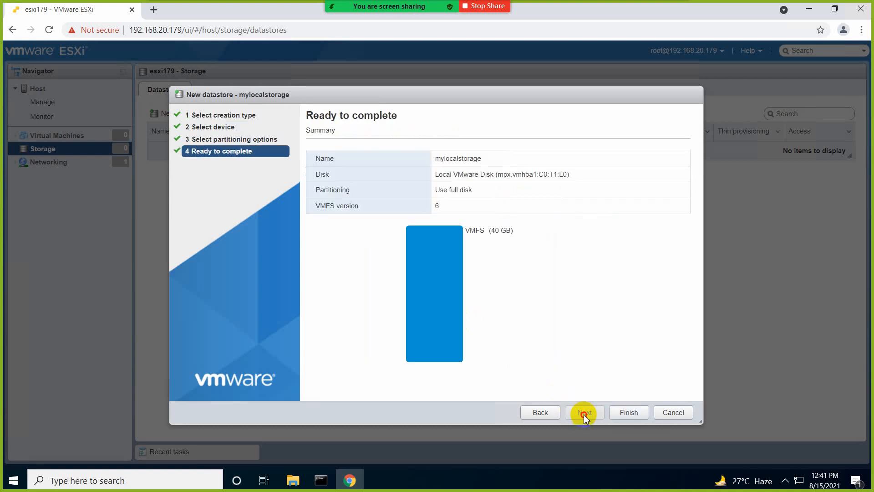
{"action": "left_click", "coordinate": [625, 414]}
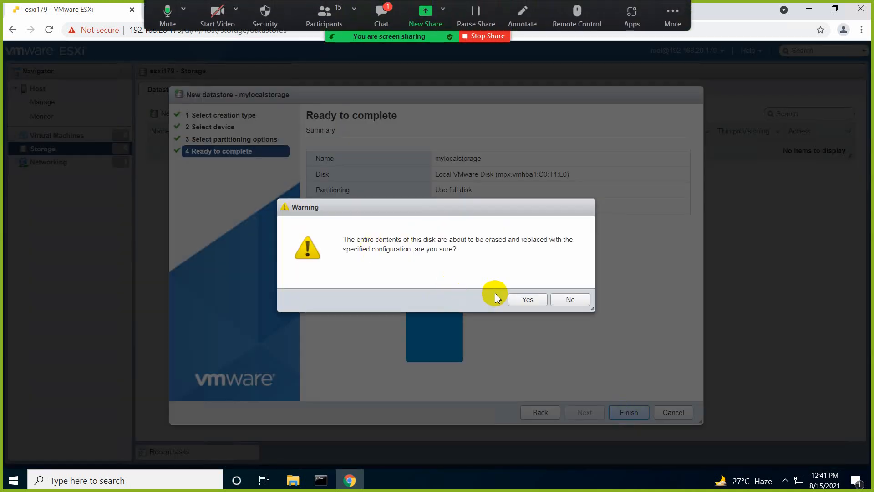
{"action": "left_click", "coordinate": [529, 300]}
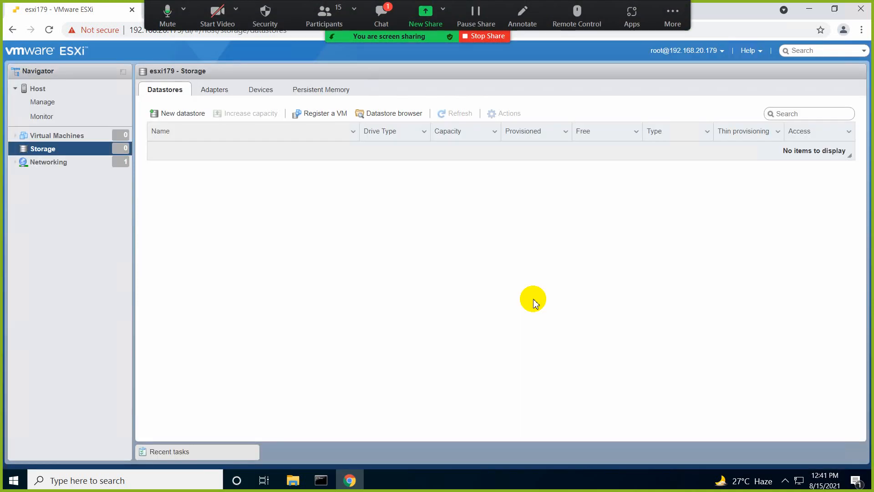
Step: Check the meeting chat twice, then minimize the remote ESXi session to bring Paint back
{"action": "left_click", "coordinate": [373, 26]}
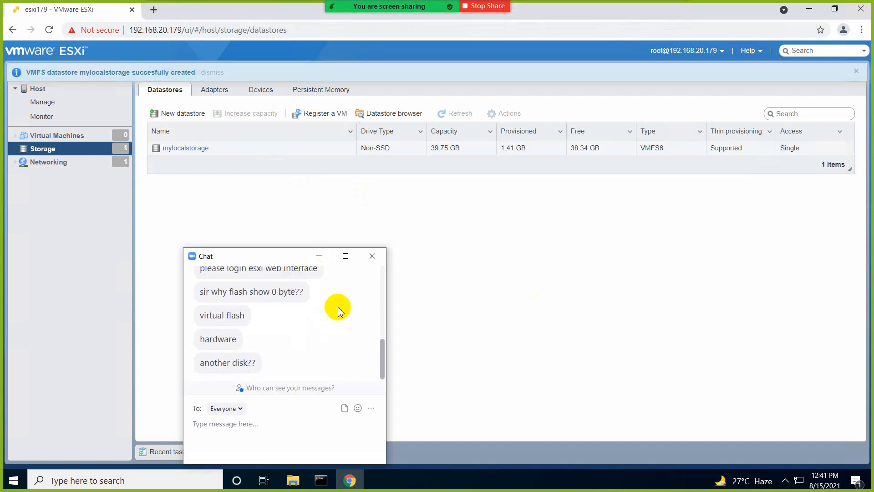
{"action": "left_click", "coordinate": [372, 258]}
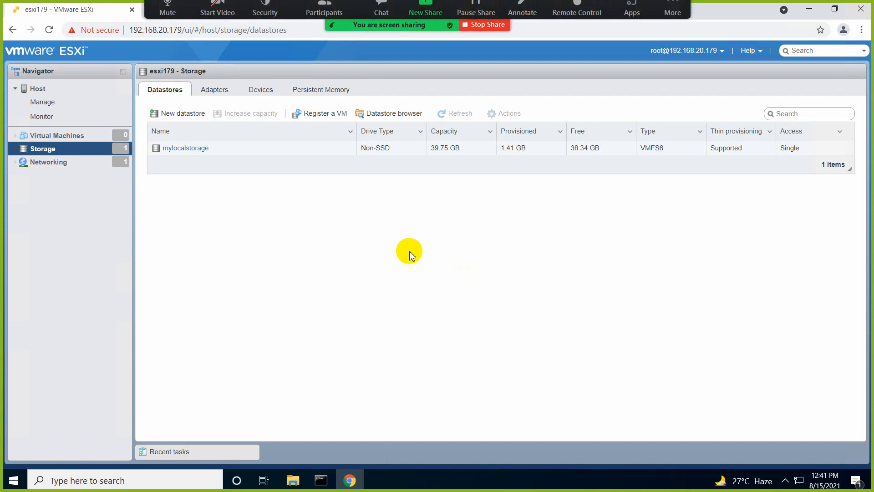
{"action": "left_click", "coordinate": [381, 16]}
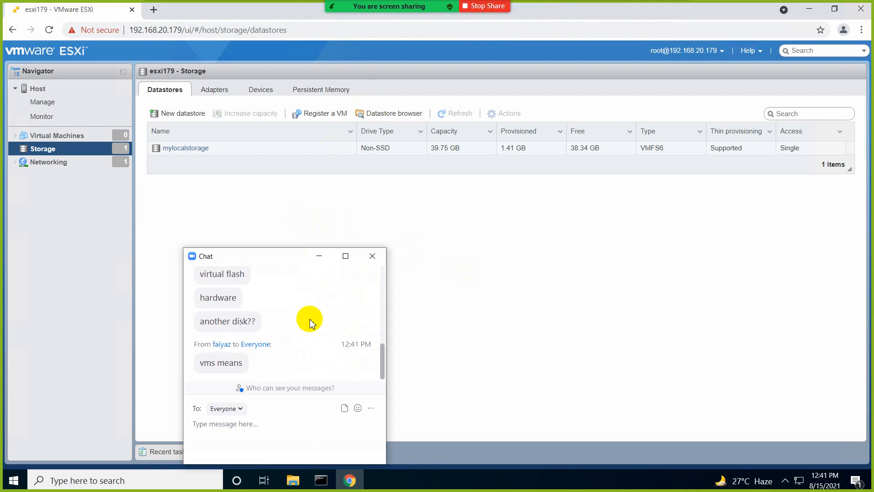
{"action": "left_click", "coordinate": [372, 256]}
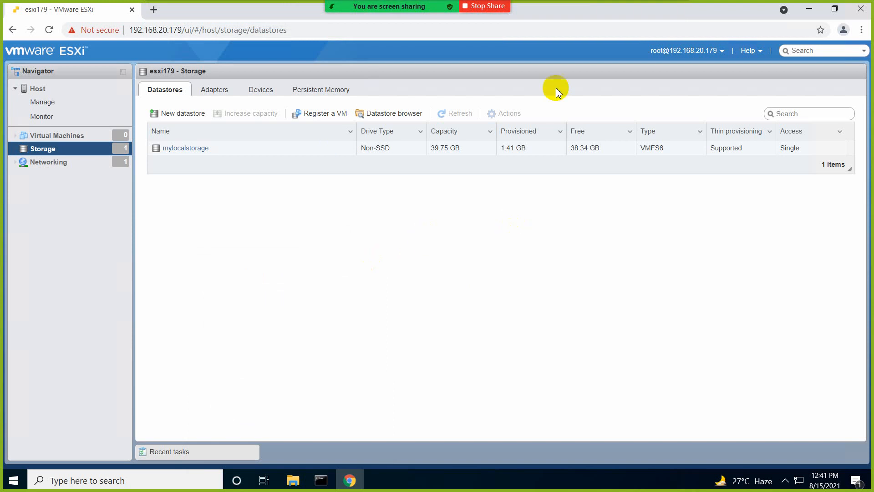
{"action": "left_click", "coordinate": [550, 10]}
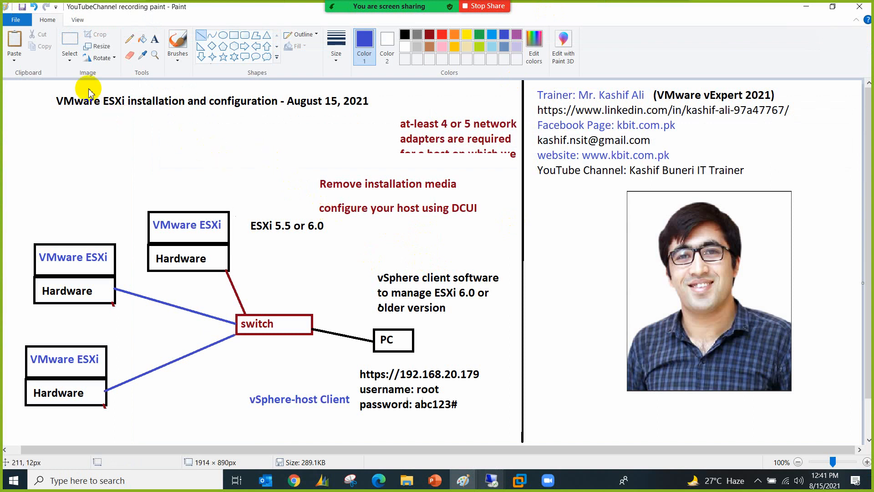
Step: Erase the red notes, the two left ESXi/Hardware host boxes and their blue connecting lines
{"action": "left_click", "coordinate": [63, 44]}
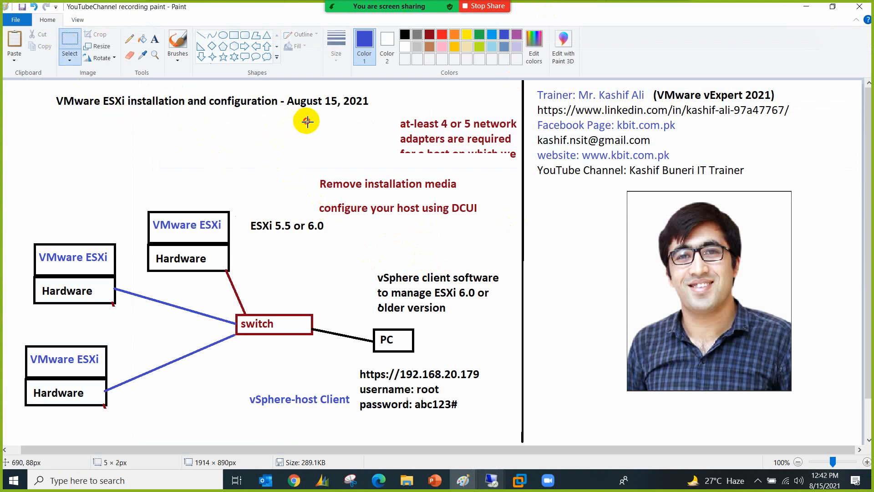
{"action": "left_click_drag", "start_coordinate": [305, 121], "coordinate": [521, 216]}
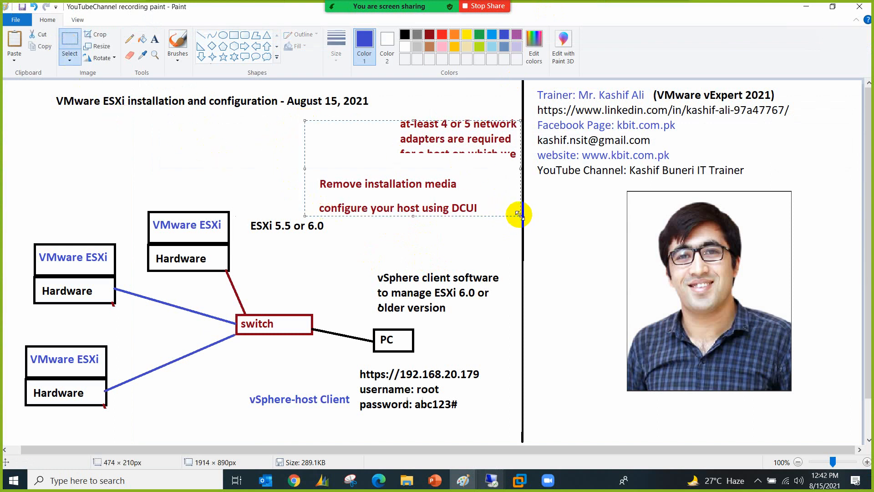
{"action": "key", "text": "Delete"}
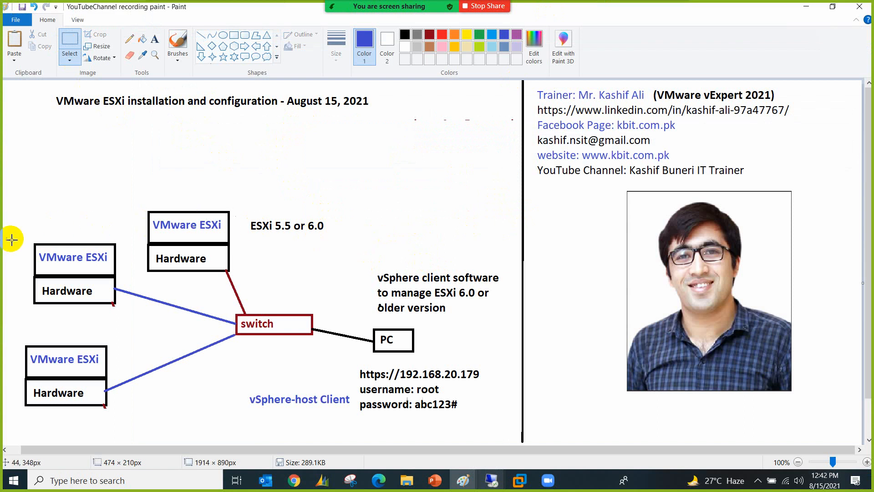
{"action": "left_click_drag", "start_coordinate": [11, 239], "coordinate": [144, 417]}
{"action": "key", "text": "Delete"}
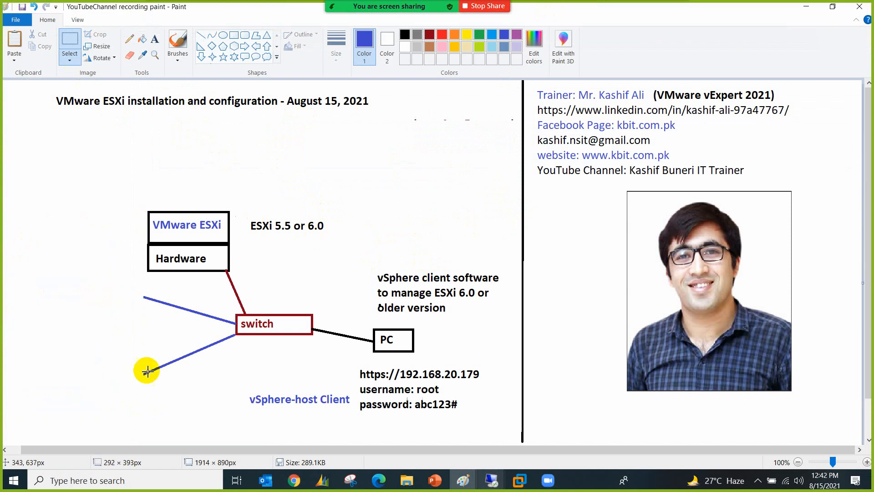
{"action": "left_click_drag", "start_coordinate": [129, 283], "coordinate": [235, 384]}
{"action": "key", "text": "Delete"}
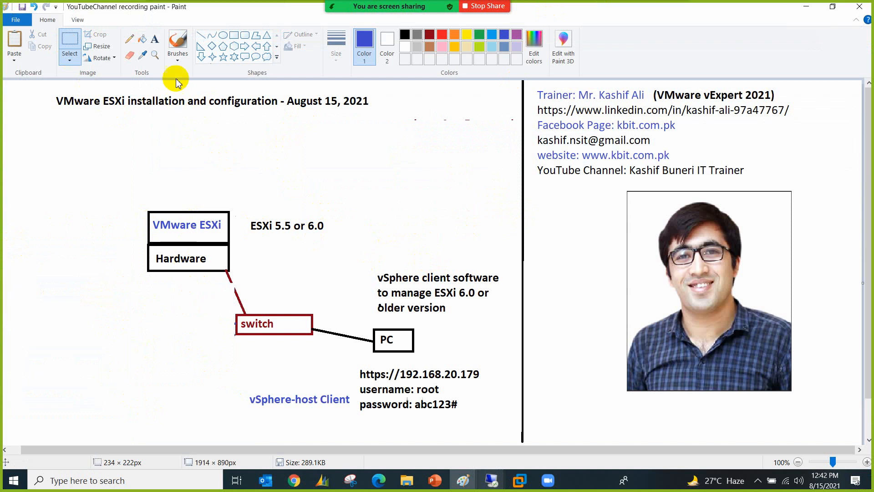
Step: Draw a short line from the Hardware box toward the switch
{"action": "left_click", "coordinate": [201, 35]}
{"action": "left_click_drag", "start_coordinate": [221, 275], "coordinate": [237, 296]}
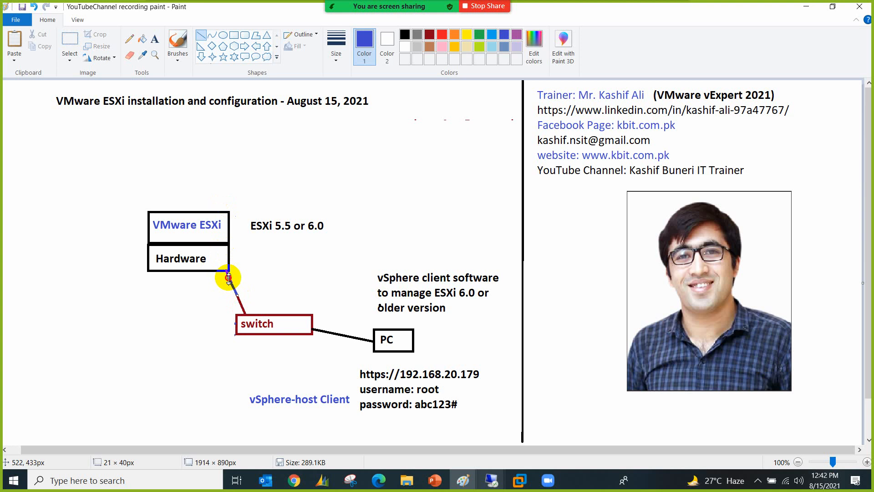
{"action": "left_click", "coordinate": [251, 273]}
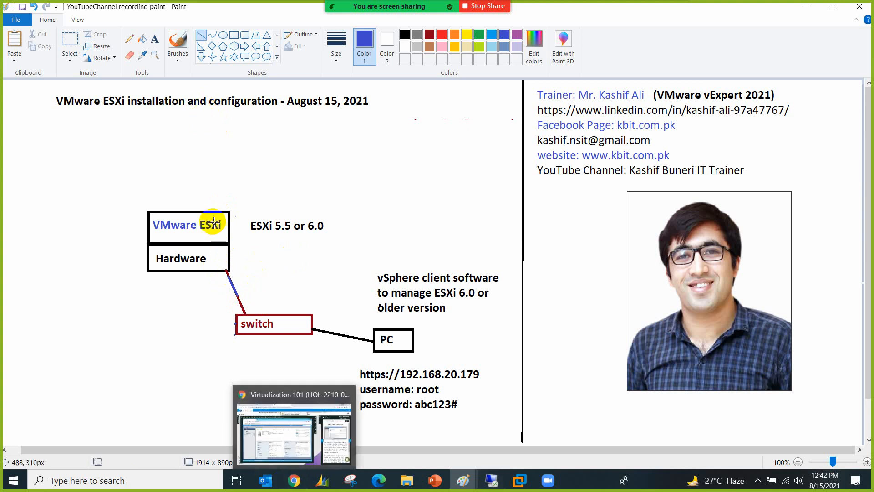
{"action": "left_click", "coordinate": [235, 35]}
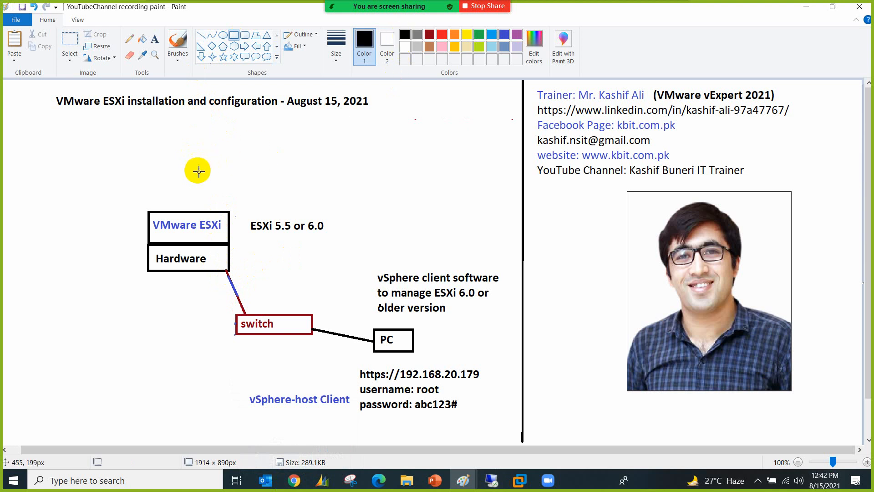
Step: Draw a box labelled VM just above the VMware ESXi box
{"action": "left_click_drag", "start_coordinate": [188, 179], "coordinate": [235, 204]}
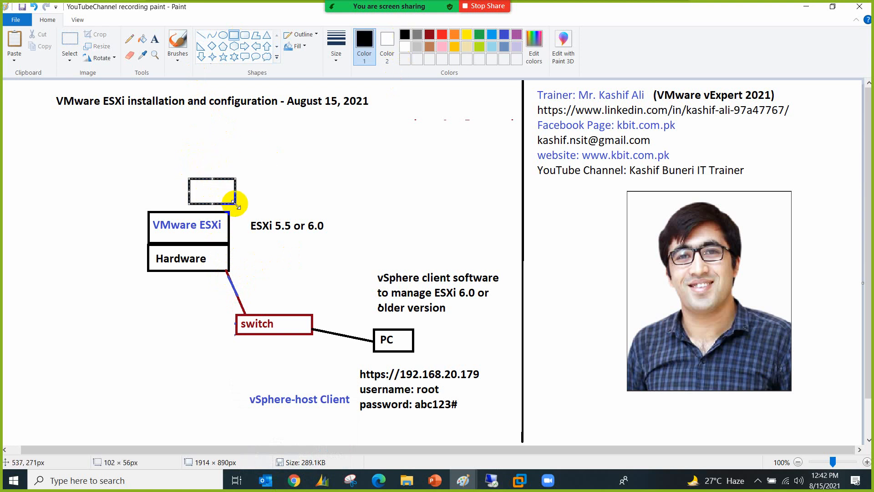
{"action": "left_click", "coordinate": [154, 39]}
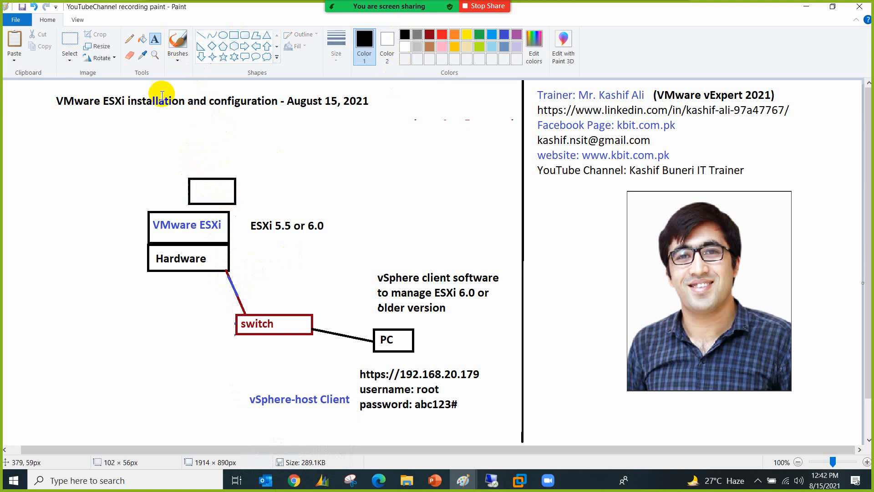
{"action": "left_click", "coordinate": [196, 182]}
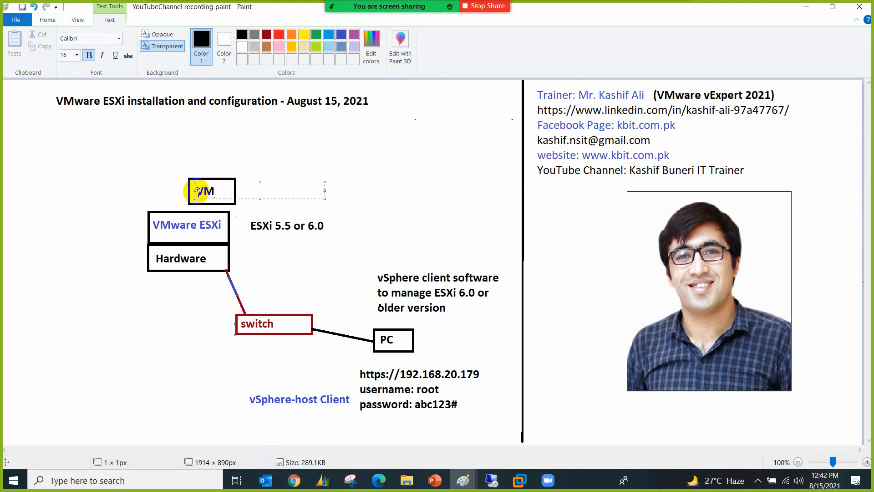
{"action": "left_click", "coordinate": [162, 189]}
Step: Stack an o/s-labelled box on top of the VM box
{"action": "left_click", "coordinate": [234, 35]}
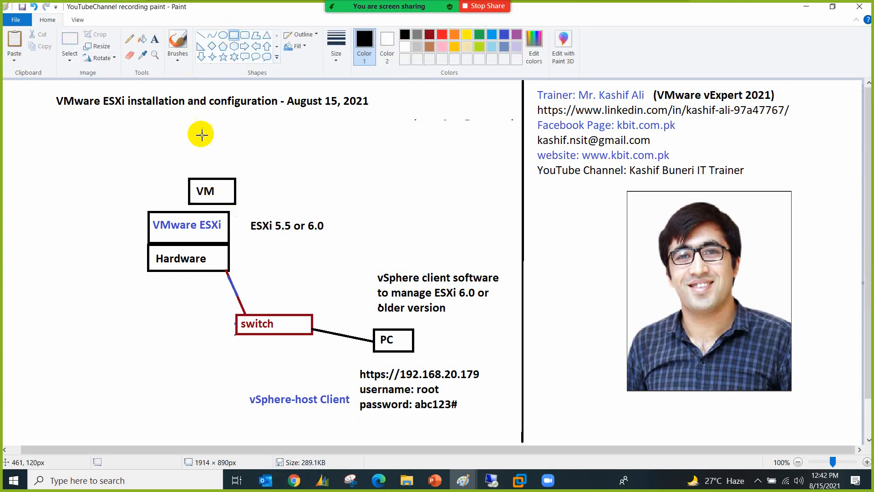
{"action": "left_click_drag", "start_coordinate": [190, 177], "coordinate": [236, 152]}
{"action": "left_click", "coordinate": [155, 39]}
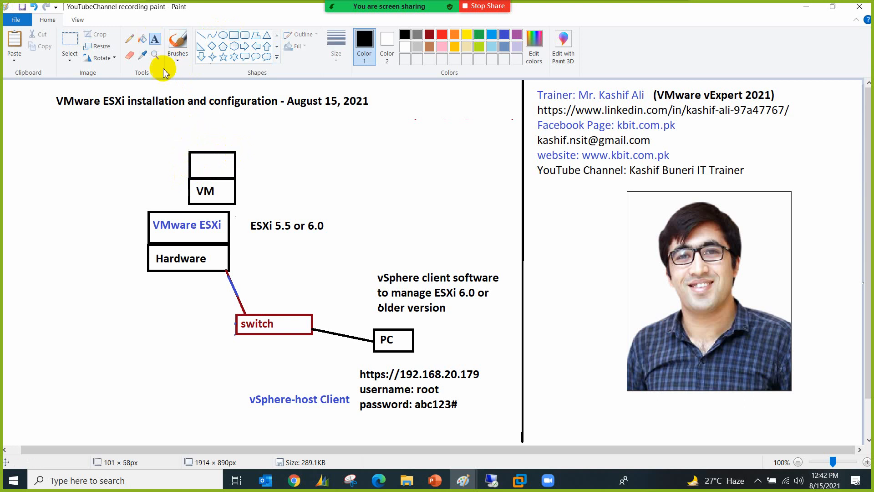
{"action": "left_click", "coordinate": [199, 163]}
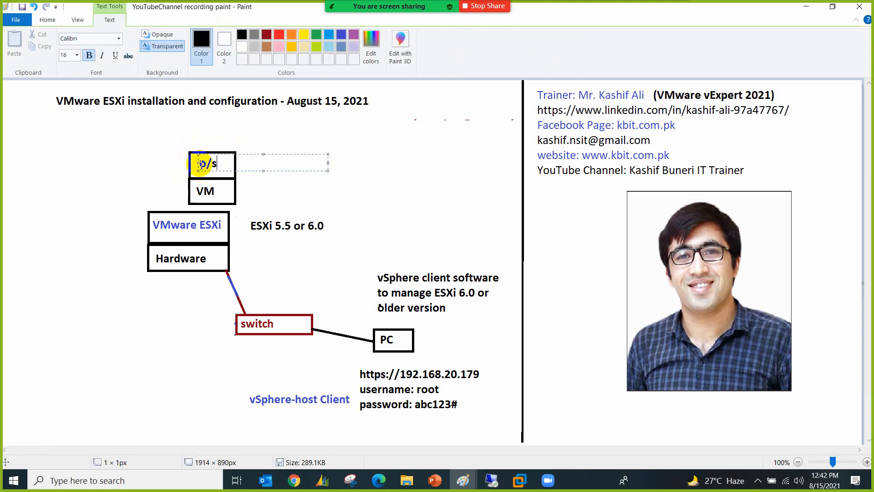
{"action": "left_click", "coordinate": [195, 166]}
Step: Add an APP-labelled box on top of the o/s box
{"action": "left_click", "coordinate": [237, 37]}
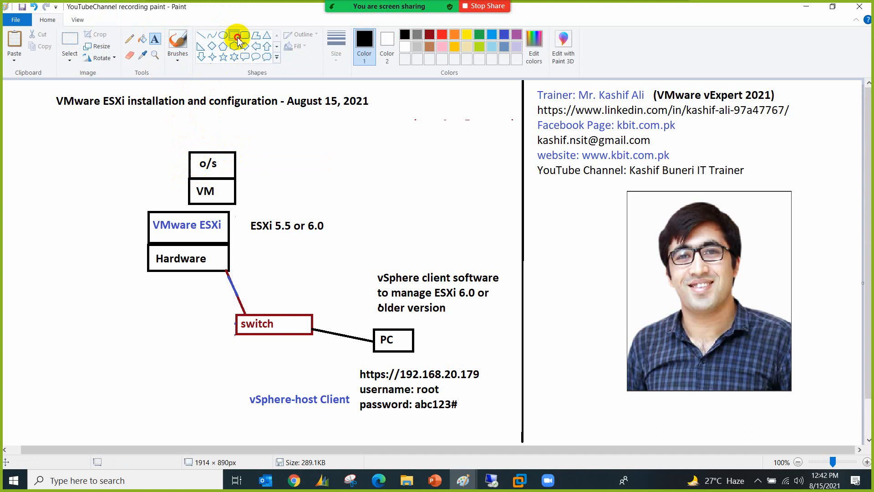
{"action": "left_click_drag", "start_coordinate": [190, 151], "coordinate": [236, 119]}
{"action": "left_click", "coordinate": [155, 39]}
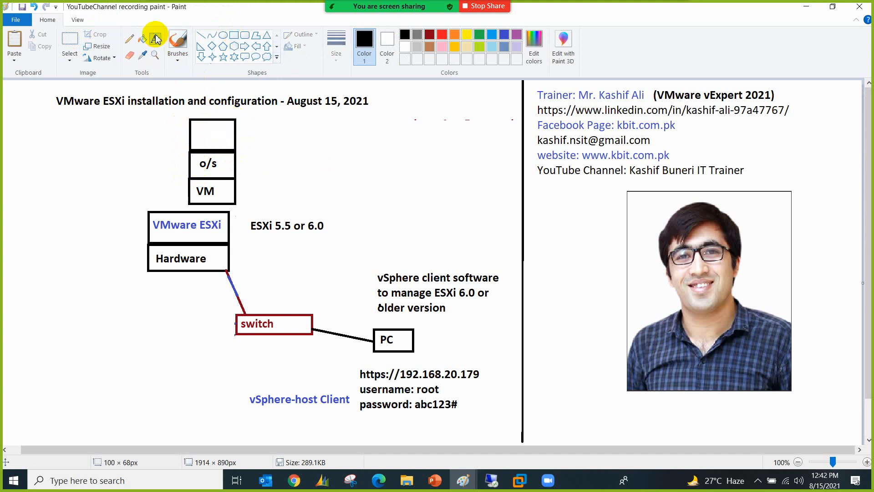
{"action": "left_click", "coordinate": [194, 134]}
{"action": "type", "text": "AOO"}
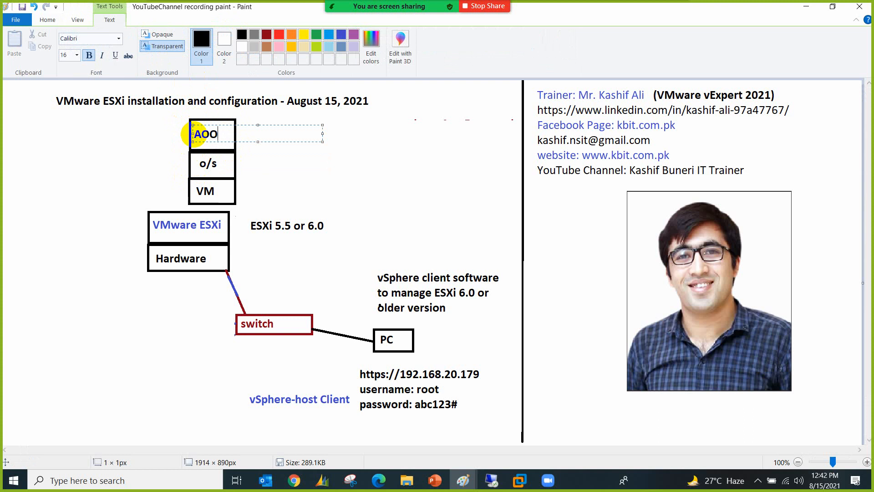
{"action": "key", "text": "BackSpace"}
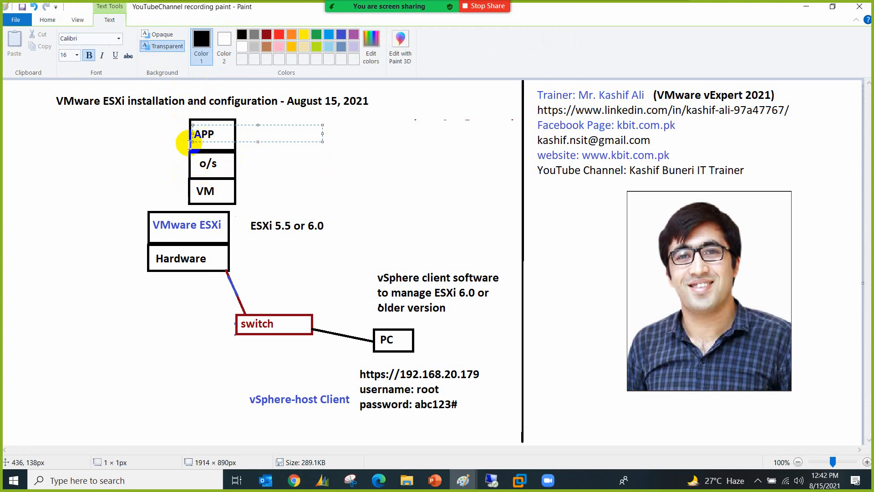
{"action": "left_click", "coordinate": [165, 165]}
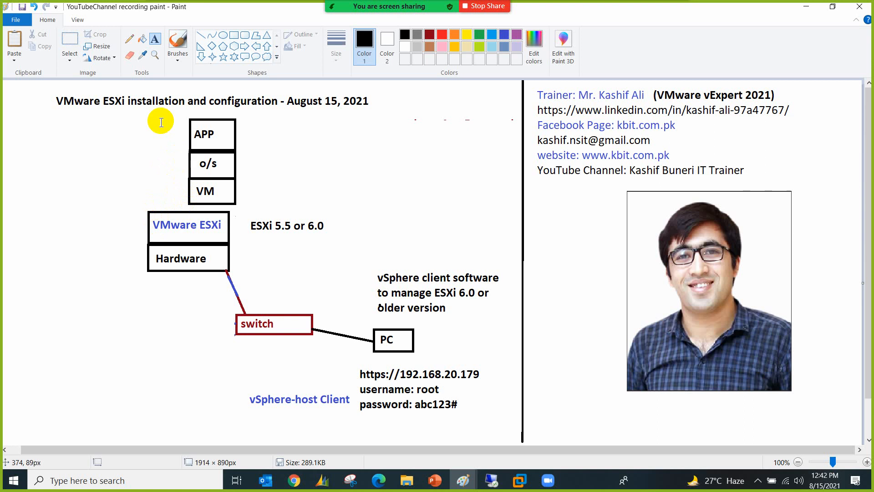
Step: Copy the APP/o/s/VM stack twice and place both copies to its left
{"action": "left_click", "coordinate": [70, 39]}
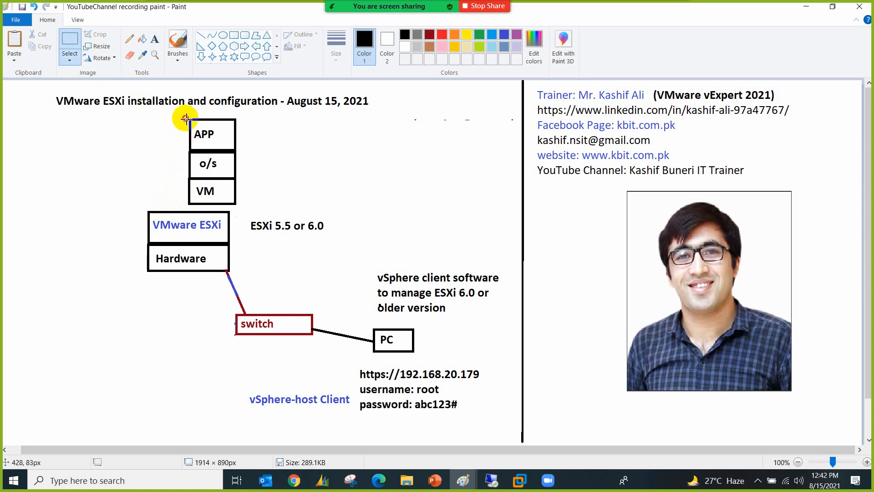
{"action": "left_click_drag", "start_coordinate": [186, 118], "coordinate": [242, 207]}
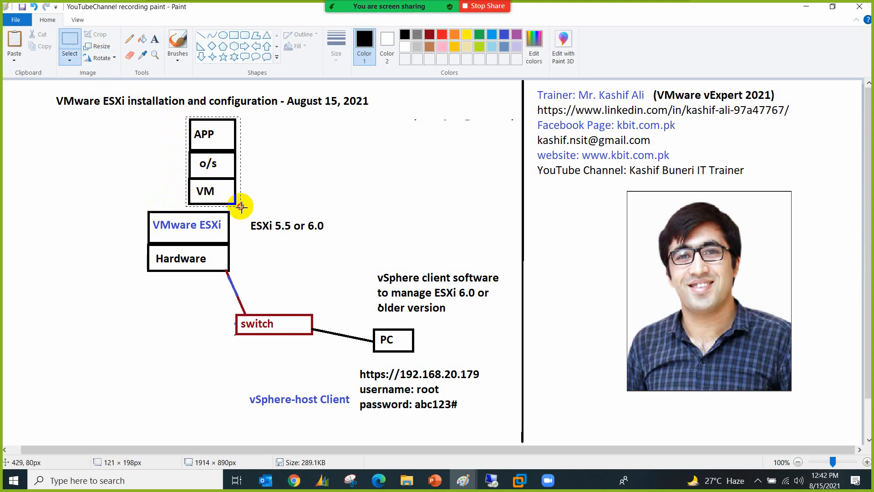
{"action": "key", "text": "ctrl+c"}
{"action": "key", "text": "ctrl+v"}
{"action": "left_click_drag", "start_coordinate": [43, 119], "coordinate": [163, 153]}
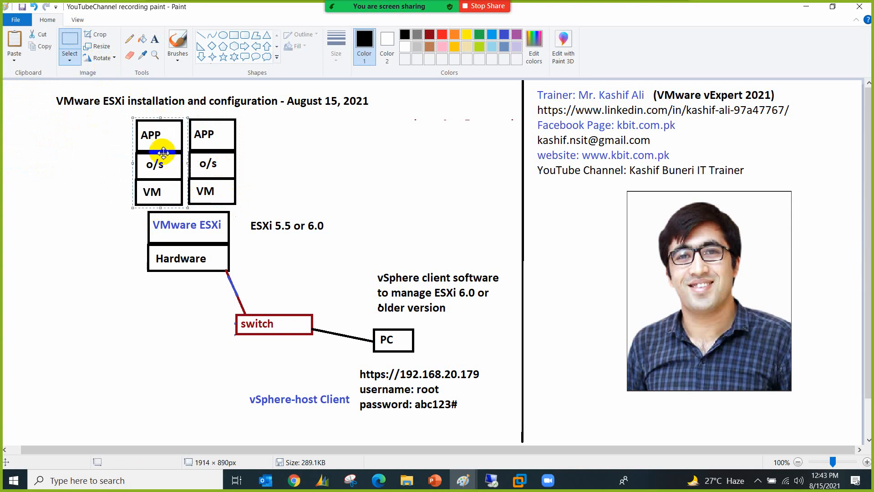
{"action": "key", "text": "ctrl+v"}
{"action": "left_click_drag", "start_coordinate": [42, 116], "coordinate": [119, 158]}
{"action": "left_click", "coordinate": [117, 248]}
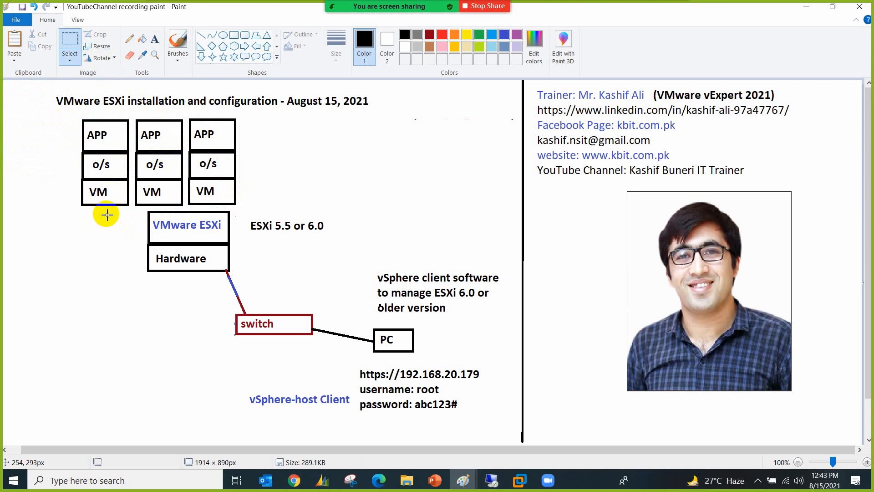
Step: Check and close the meeting chat, then review and close the participants list
{"action": "mouse_move", "coordinate": [360, 5]}
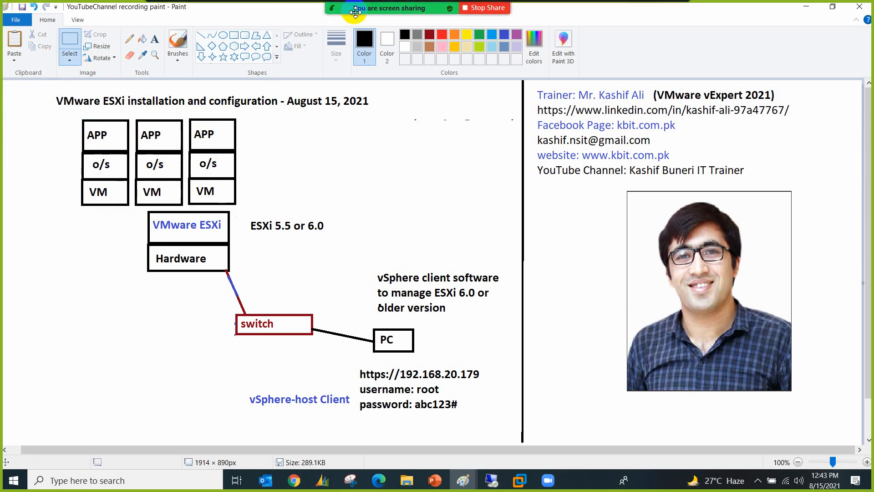
{"action": "left_click", "coordinate": [382, 13]}
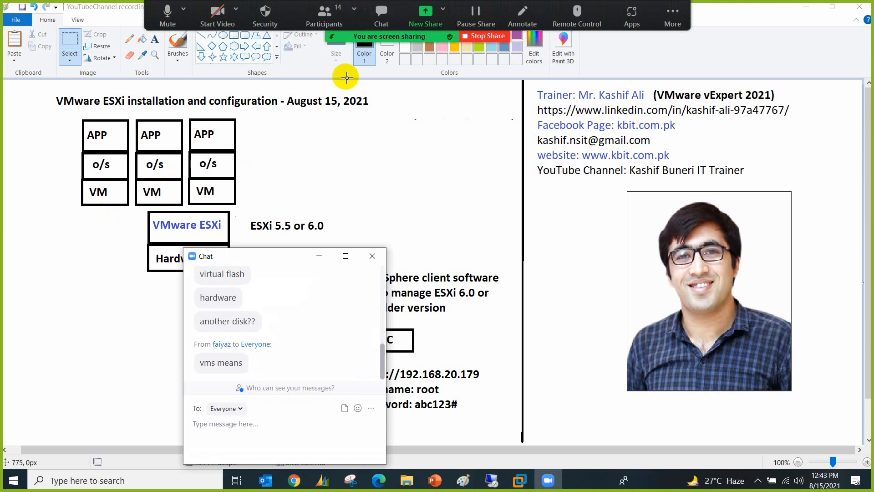
{"action": "left_click", "coordinate": [372, 256]}
{"action": "left_click", "coordinate": [324, 13]}
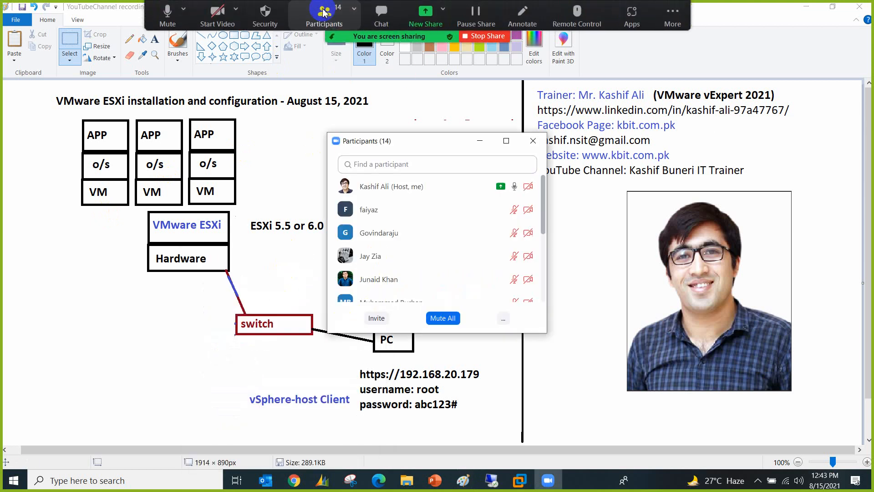
{"action": "scroll", "coordinate": [391, 273], "scroll_direction": "down", "scroll_amount": 5}
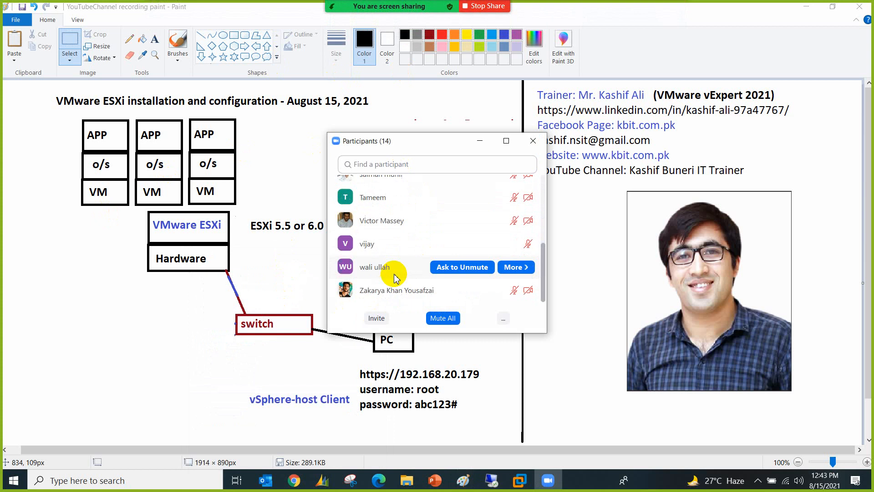
{"action": "scroll", "coordinate": [395, 278], "scroll_direction": "up", "scroll_amount": 3}
{"action": "scroll", "coordinate": [395, 277], "scroll_direction": "up", "scroll_amount": 2}
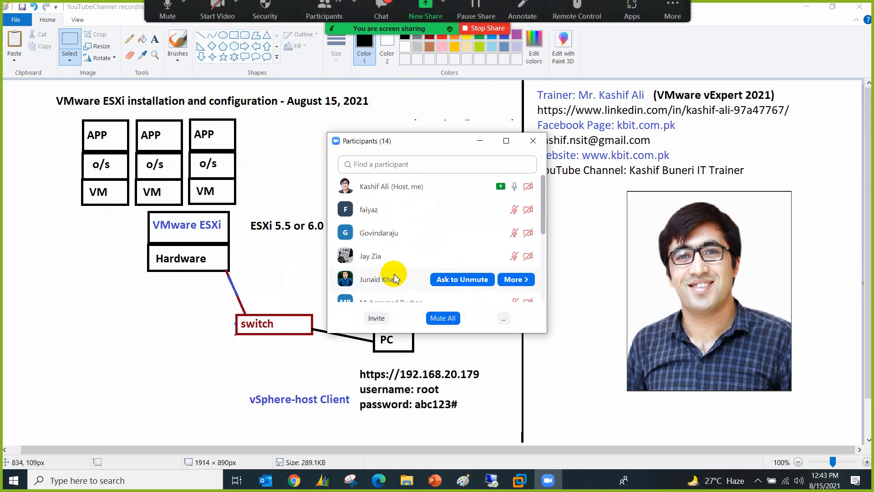
{"action": "left_click", "coordinate": [534, 140]}
Step: Open and close the meeting chat twice more so the full Paint diagram shows
{"action": "left_click", "coordinate": [382, 21]}
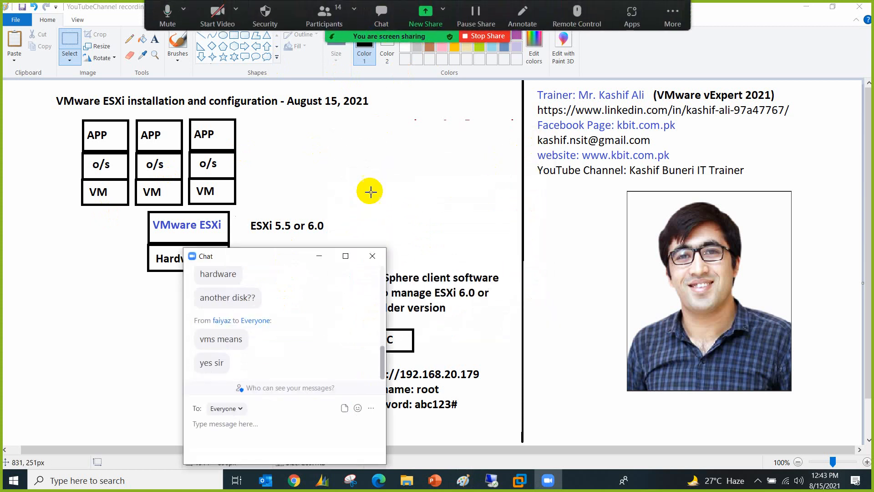
{"action": "left_click", "coordinate": [370, 255]}
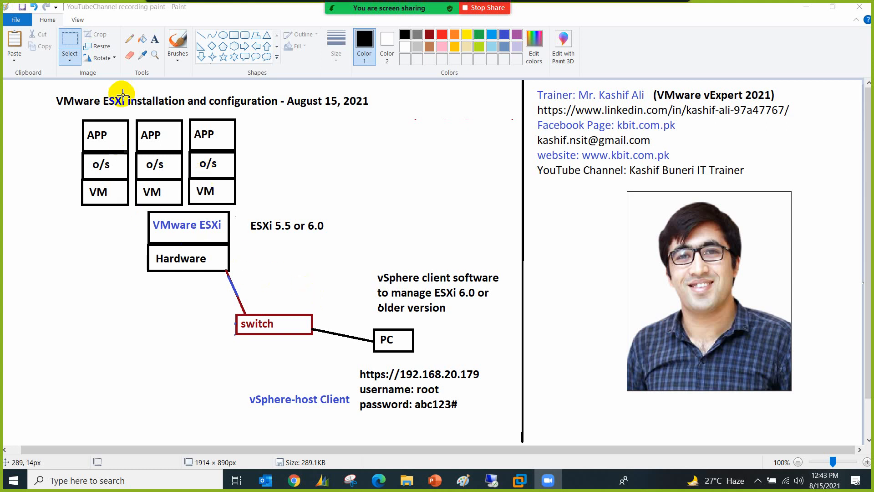
{"action": "left_click", "coordinate": [382, 16]}
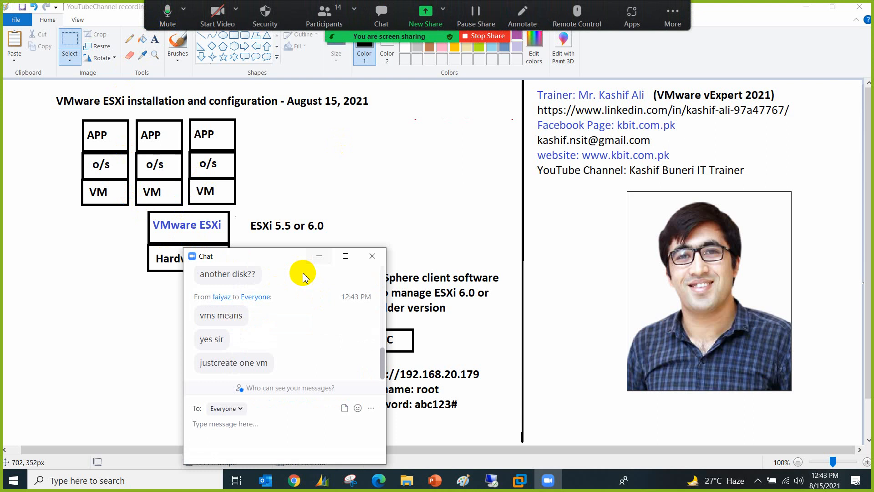
{"action": "left_click", "coordinate": [373, 256]}
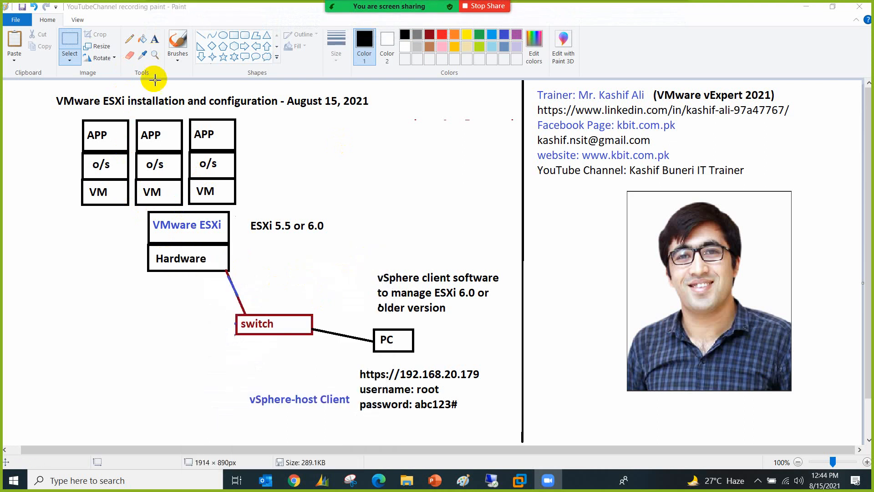
{"action": "left_click", "coordinate": [494, 480]}
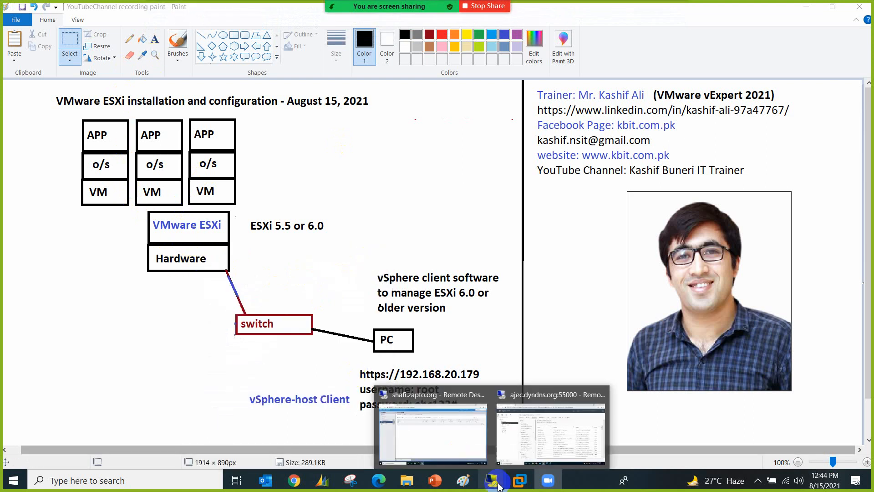
Step: View esxi179's empty Virtual Machines list, open and cancel Create / Register VM, then return to Paint
{"action": "left_click", "coordinate": [423, 415]}
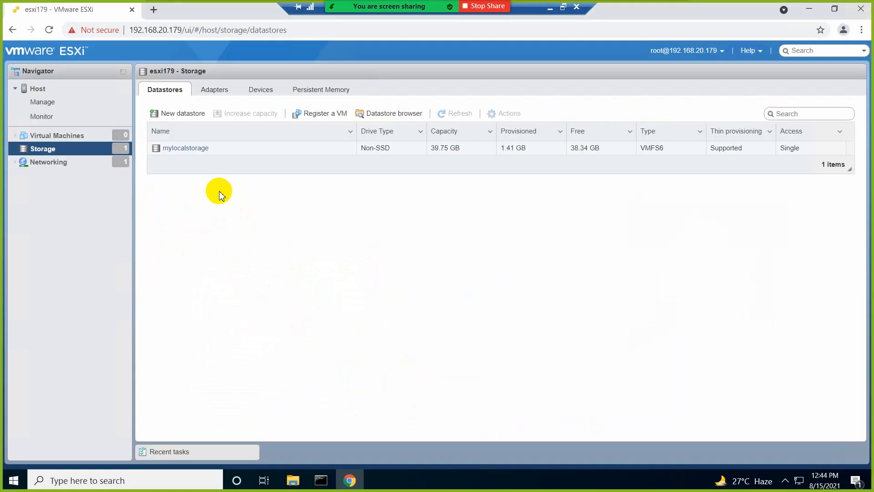
{"action": "left_click", "coordinate": [107, 135]}
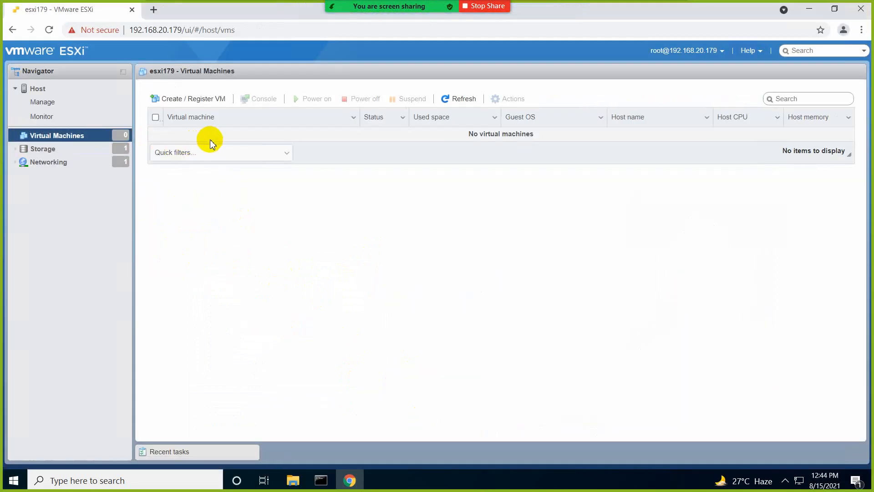
{"action": "left_click", "coordinate": [198, 101]}
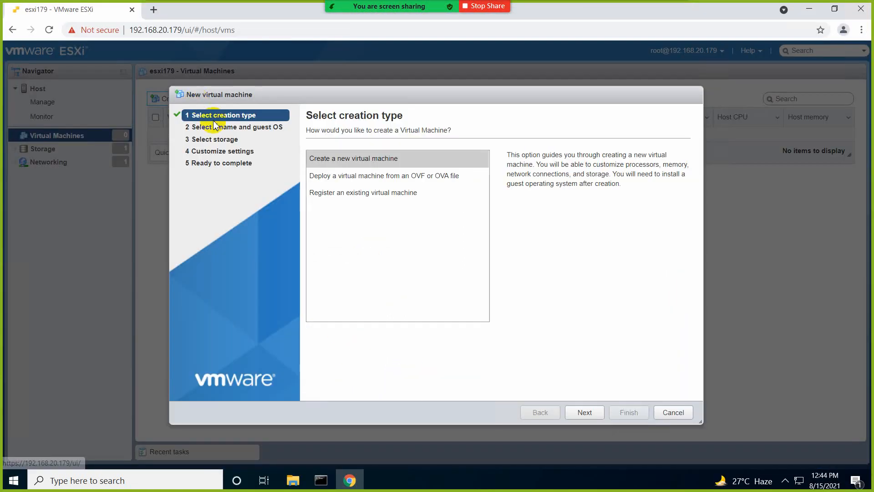
{"action": "left_click", "coordinate": [671, 414]}
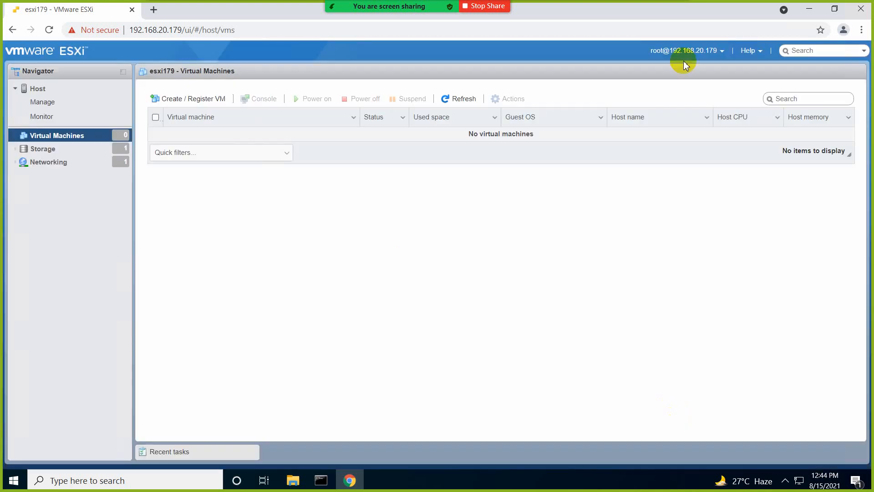
{"action": "left_click", "coordinate": [546, 10]}
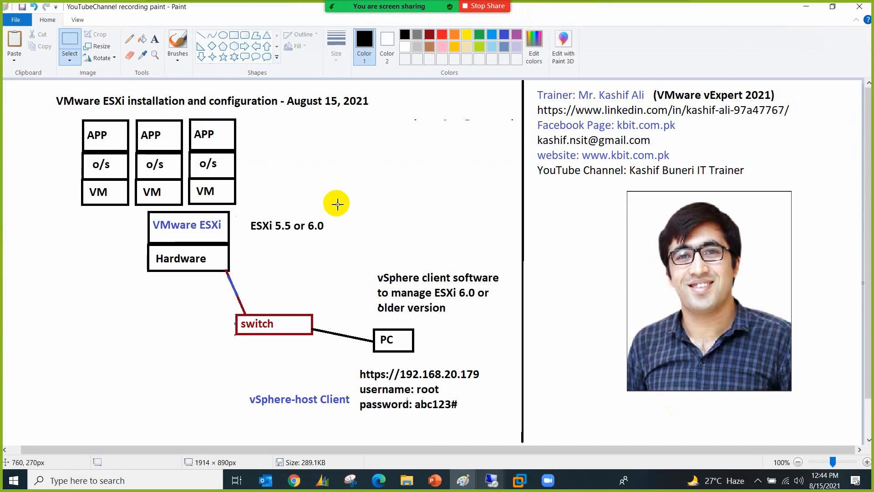
Step: Add a lower-left note reading '1) Create VM from the scratch' and '2) Deploy Virtual Appliance'
{"action": "left_click", "coordinate": [155, 39]}
{"action": "left_click", "coordinate": [24, 343]}
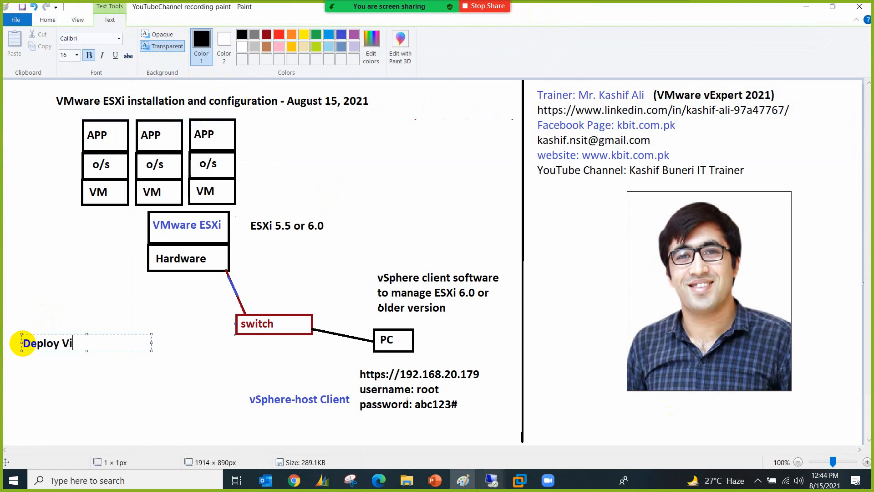
{"action": "type", "text": "Deploy Virt"}
{"action": "key", "text": "BackSpace"}
{"action": "key", "text": "BackSpace"}
{"action": "key", "text": "BackSpace"}
{"action": "key", "text": "BackSpace"}
{"action": "key", "text": "BackSpace"}
{"action": "key", "text": "BackSpace"}
{"action": "key", "text": "BackSpace"}
{"action": "key", "text": "BackSpace"}
{"action": "key", "text": "BackSpace"}
{"action": "key", "text": "BackSpace"}
{"action": "key", "text": "BackSpace"}
{"action": "type", "text": "1) Cer"}
{"action": "key", "text": "BackSpace"}
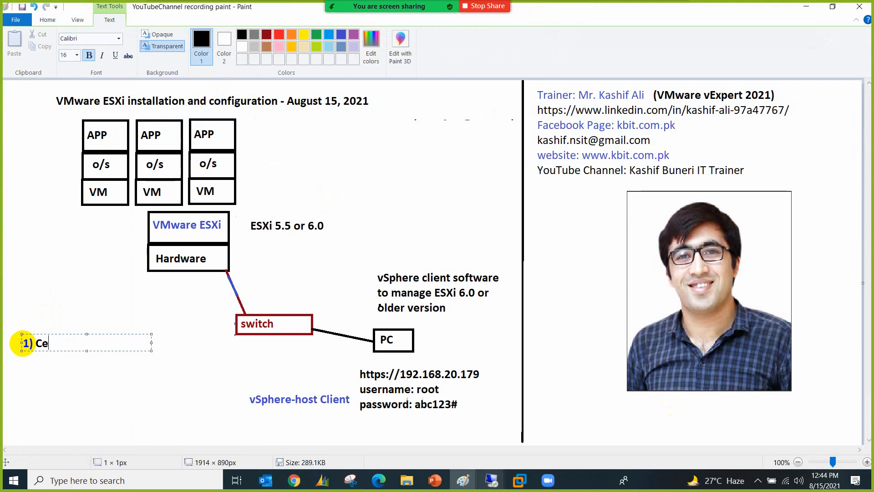
{"action": "key", "text": "BackSpace"}
{"action": "type", "text": "reate VM from the scratch"}
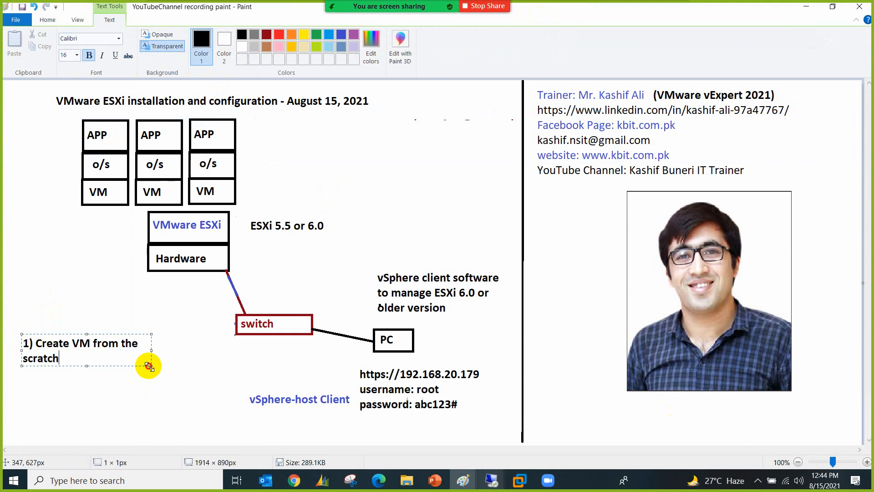
{"action": "left_click_drag", "start_coordinate": [152, 366], "coordinate": [226, 407]}
{"action": "type", "text": "2"}
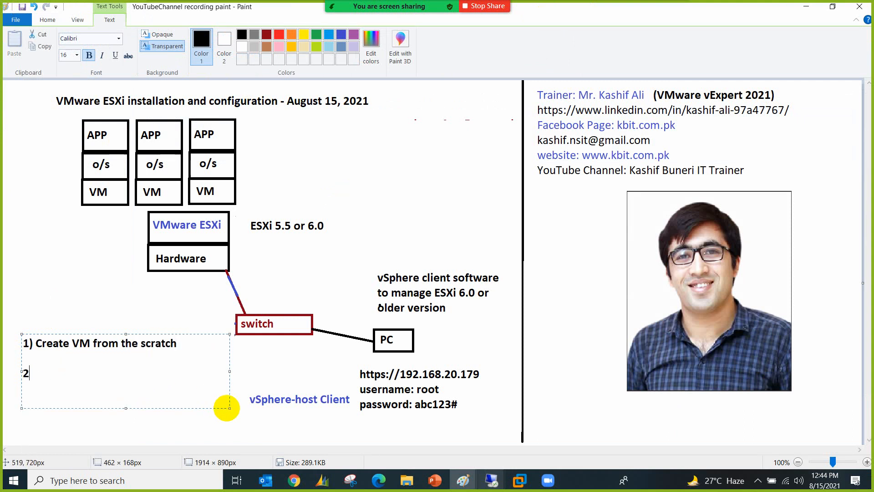
{"action": "type", "text": ") Deploy Virt"}
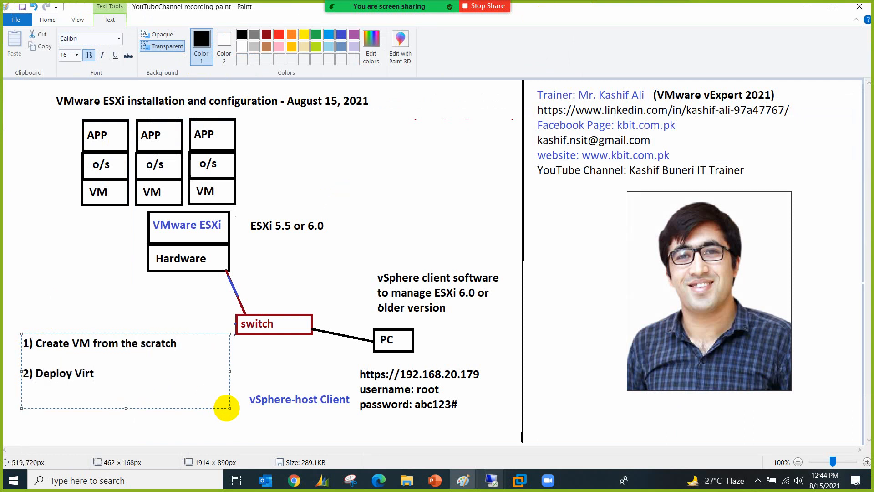
{"action": "type", "text": "ual Appliance"}
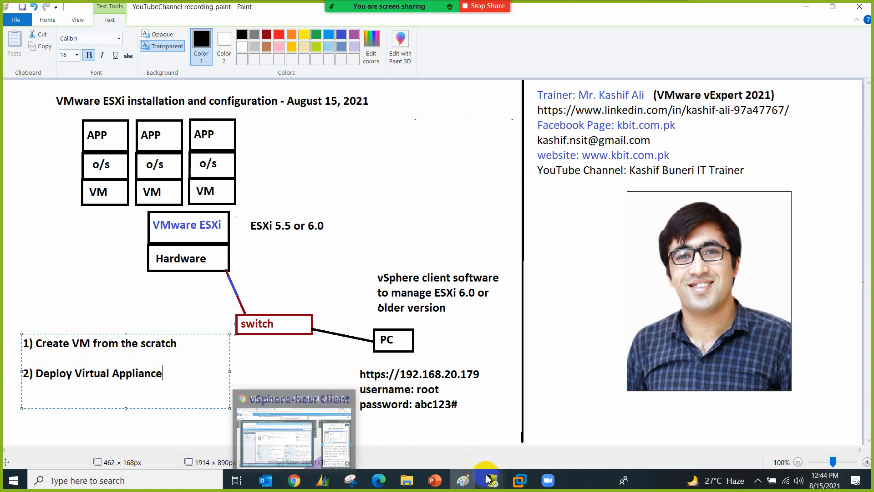
{"action": "mouse_move", "coordinate": [491, 480]}
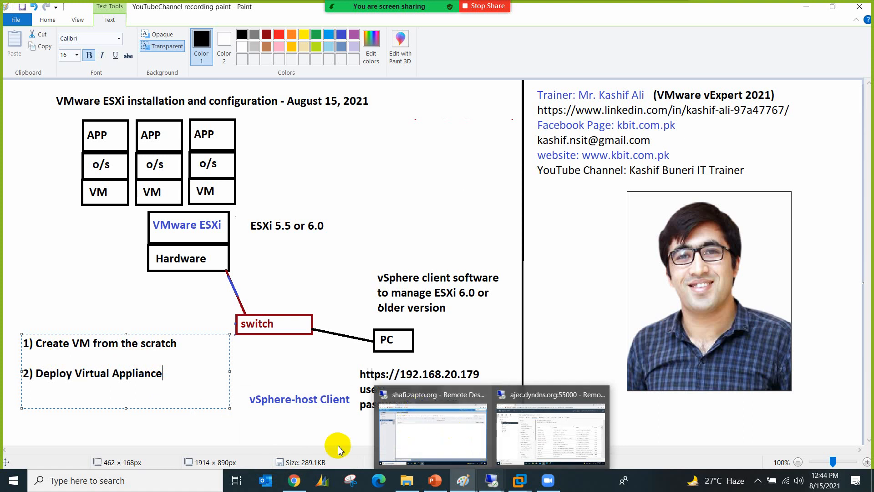
Step: Google 'sql server virtual appliance' in a new Chrome tab, then bring the ESXi window forward
{"action": "left_click", "coordinate": [295, 480]}
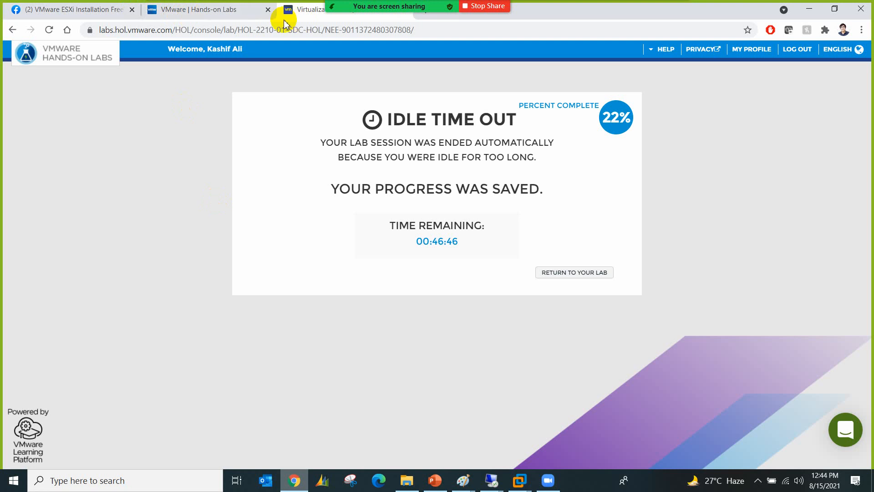
{"action": "left_click", "coordinate": [425, 15]}
{"action": "left_click", "coordinate": [93, 53]}
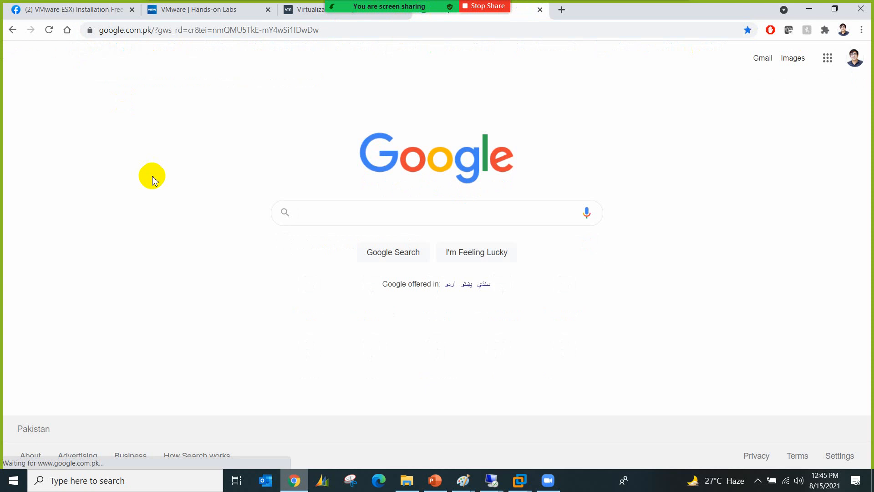
{"action": "type", "text": "SW"}
{"action": "key", "text": "BackSpace"}
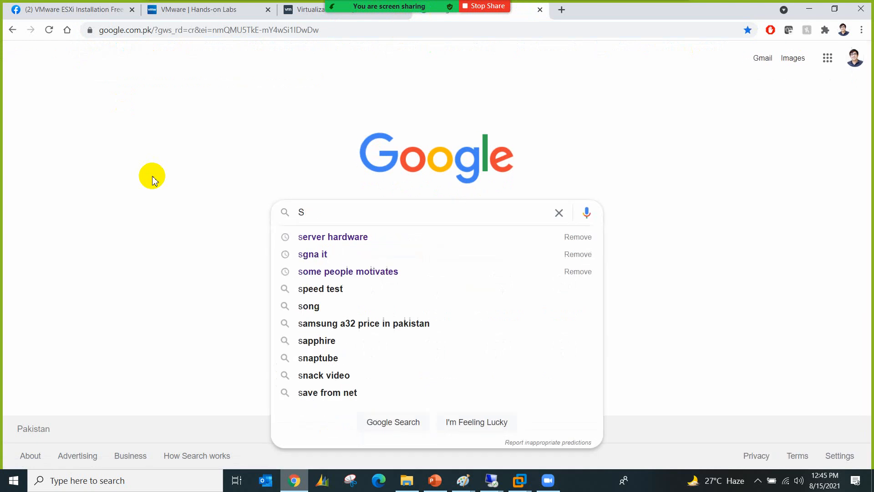
{"action": "type", "text": "QL Serve"}
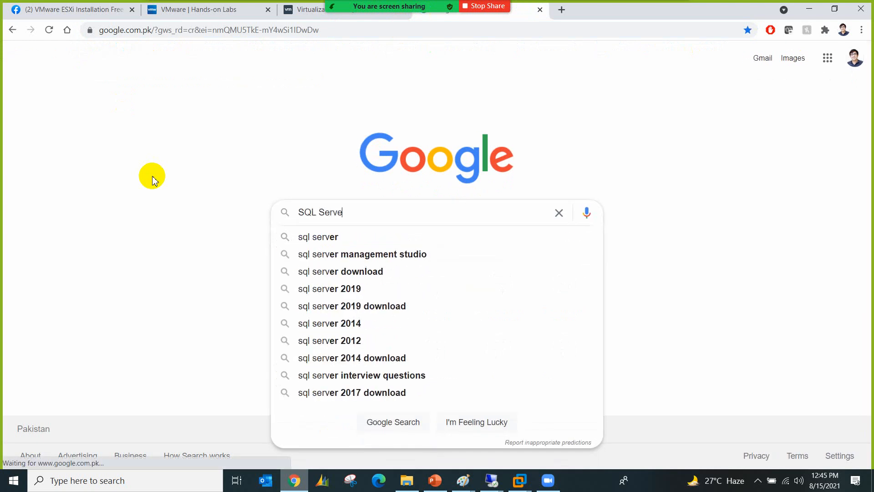
{"action": "type", "text": "r Virtual appl"}
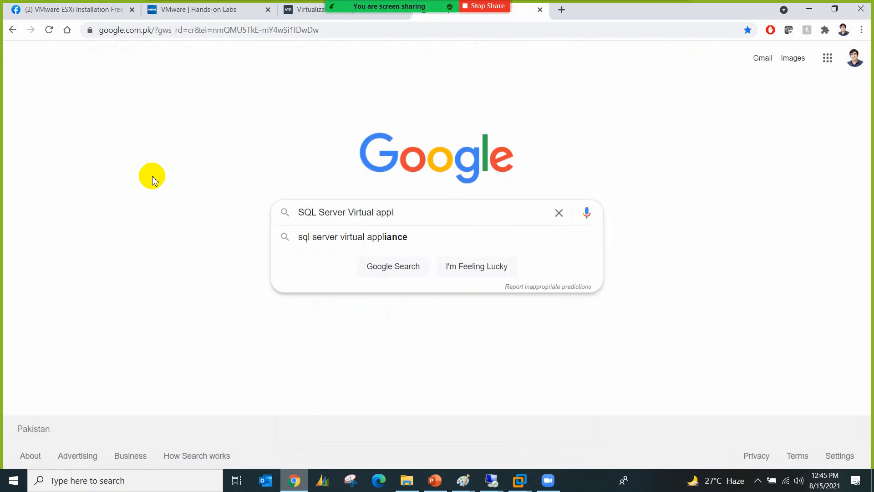
{"action": "key", "text": "Down"}
{"action": "key", "text": "Return"}
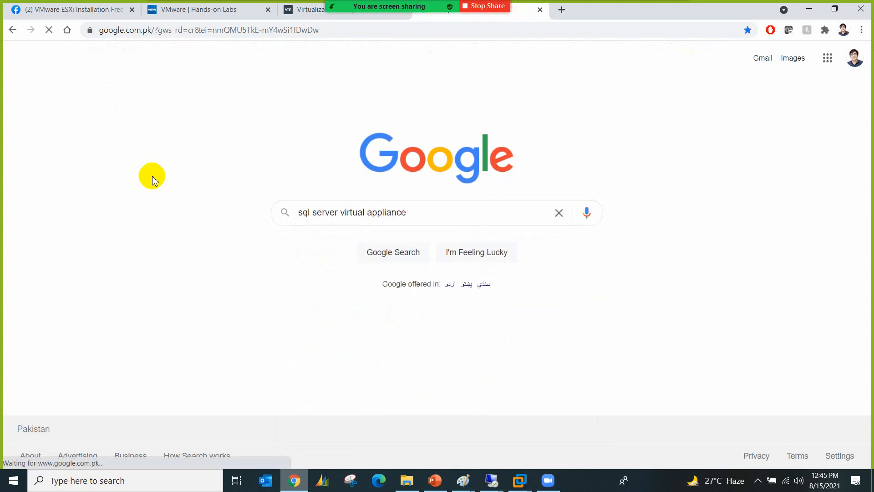
{"action": "left_click", "coordinate": [500, 486]}
{"action": "left_click", "coordinate": [450, 440]}
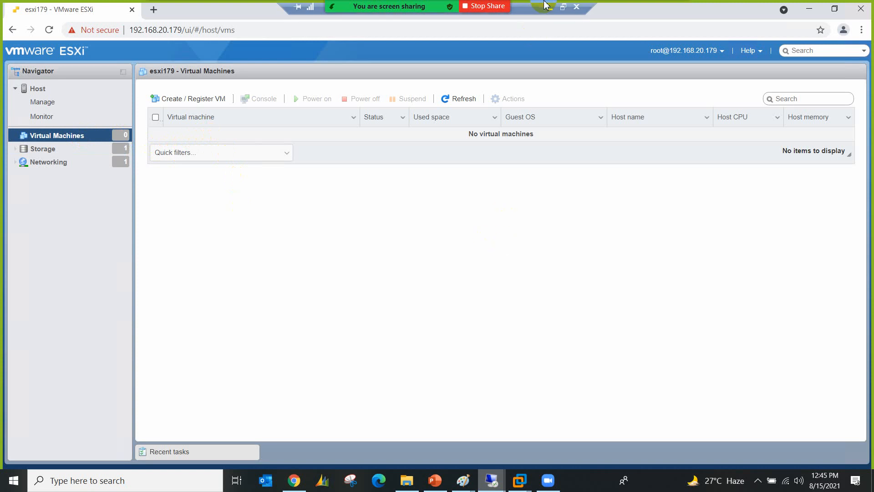
Step: Hide the ESXi window, check the meeting chat, then start the New virtual machine wizard
{"action": "left_click", "coordinate": [550, 10]}
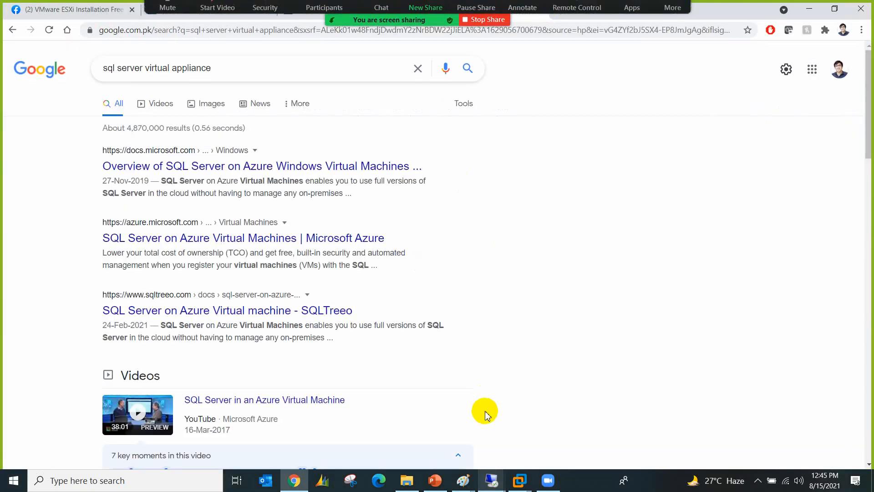
{"action": "left_click", "coordinate": [382, 14]}
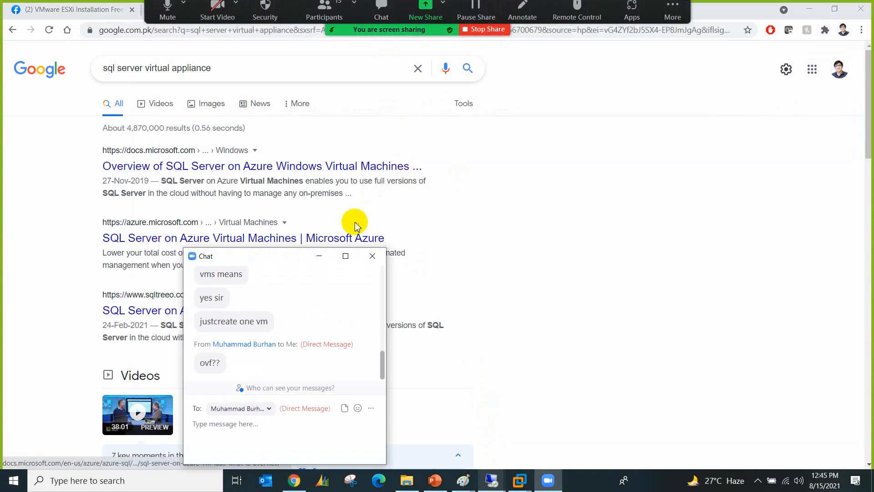
{"action": "left_click", "coordinate": [372, 256]}
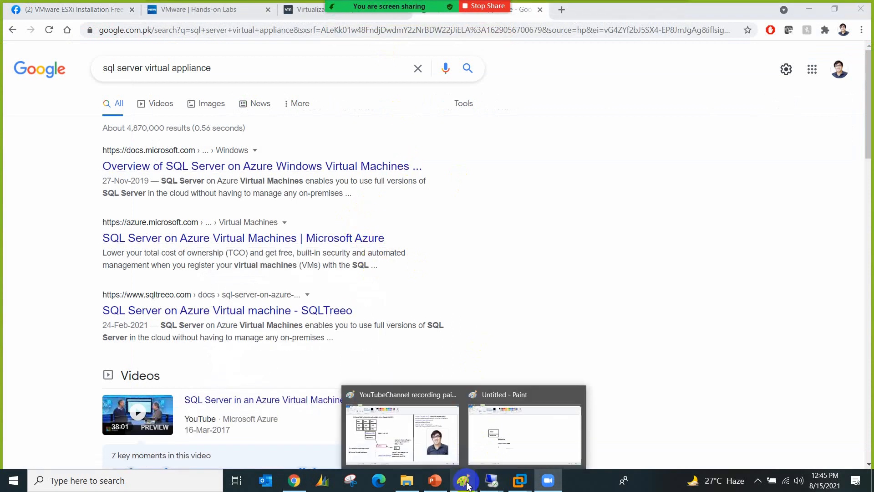
{"action": "mouse_move", "coordinate": [491, 480]}
{"action": "left_click", "coordinate": [454, 441]}
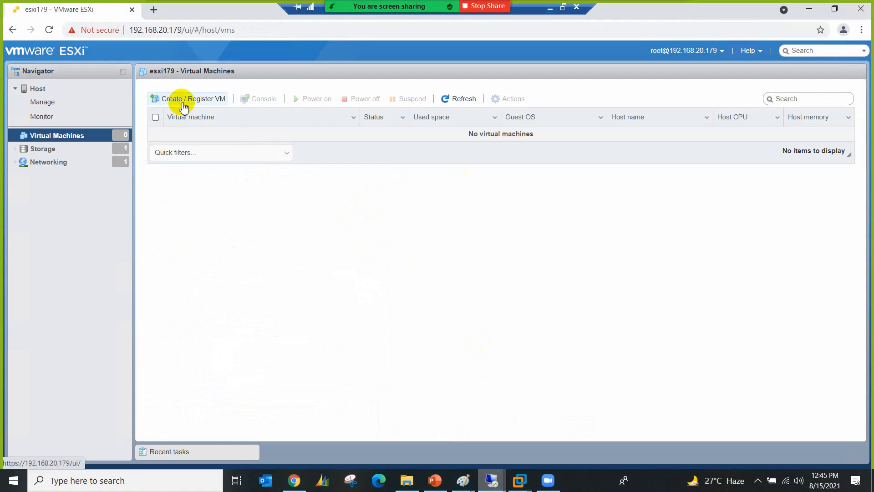
{"action": "left_click", "coordinate": [208, 100]}
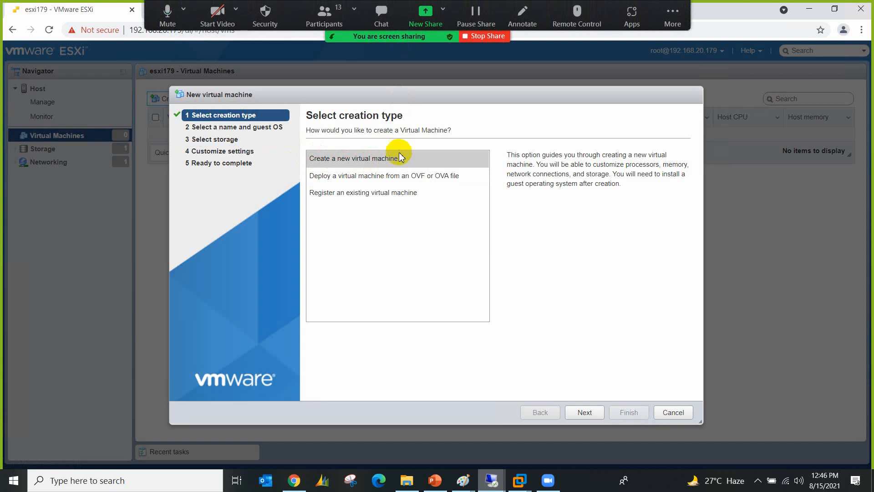
Step: Name the new VM VM01 and annotate Compatibility with a circle and an arrow to its value
{"action": "left_click", "coordinate": [578, 412]}
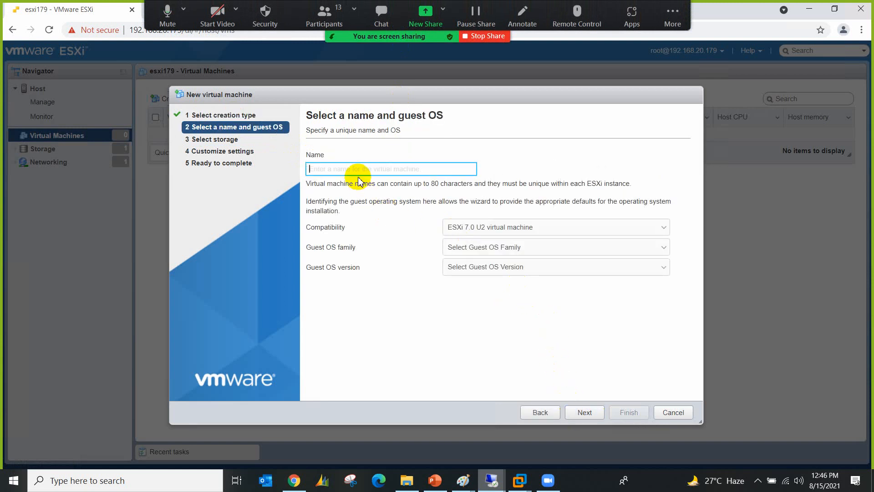
{"action": "type", "text": "V"}
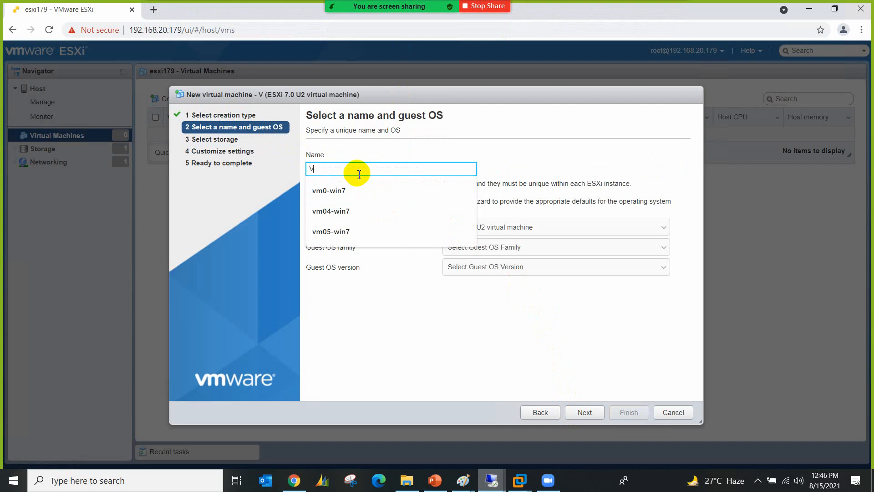
{"action": "type", "text": "M01"}
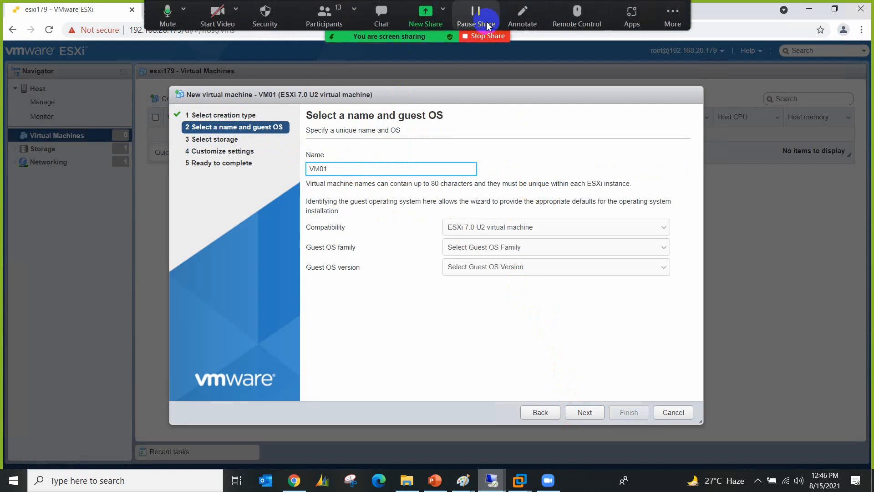
{"action": "left_click", "coordinate": [519, 18]}
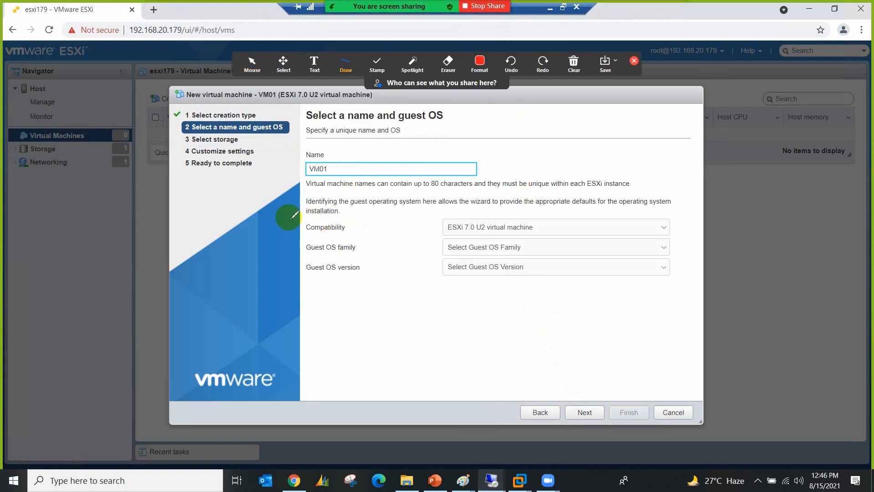
{"action": "mouse_move", "coordinate": [288, 217]}
{"action": "left_mouse_down"}
{"action": "mouse_move", "coordinate": [371, 221]}
{"action": "mouse_move", "coordinate": [352, 238]}
{"action": "mouse_move", "coordinate": [293, 220]}
{"action": "mouse_move", "coordinate": [297, 212]}
{"action": "left_mouse_up"}
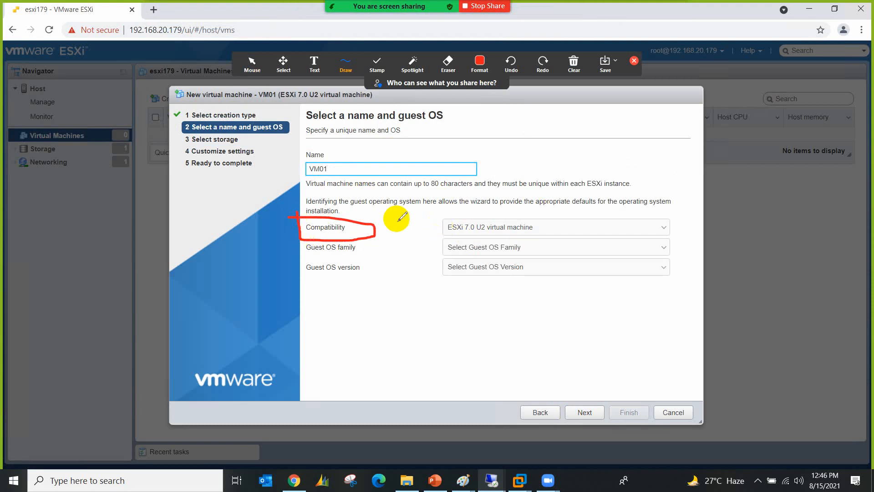
{"action": "mouse_move", "coordinate": [375, 220]}
{"action": "left_mouse_down"}
{"action": "mouse_move", "coordinate": [441, 212]}
{"action": "mouse_move", "coordinate": [429, 226]}
{"action": "left_mouse_up"}
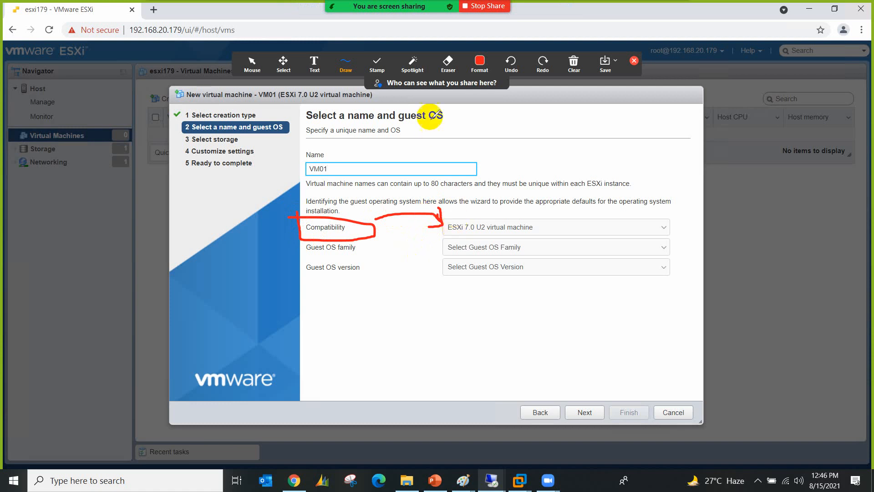
Step: Add an 'ESXi 6.7' text note on the wizard and close the annotation tools
{"action": "left_click", "coordinate": [345, 66]}
{"action": "left_click", "coordinate": [320, 68]}
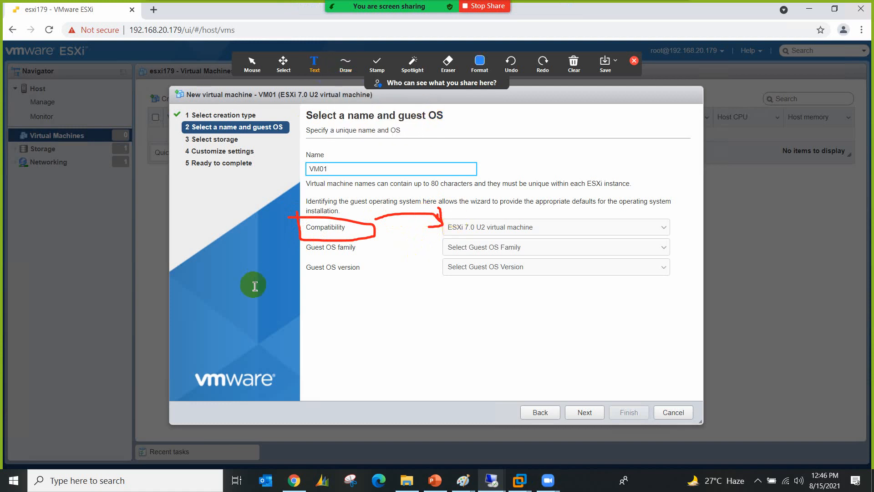
{"action": "left_click", "coordinate": [250, 339]}
{"action": "type", "text": "ESXi 6.7"}
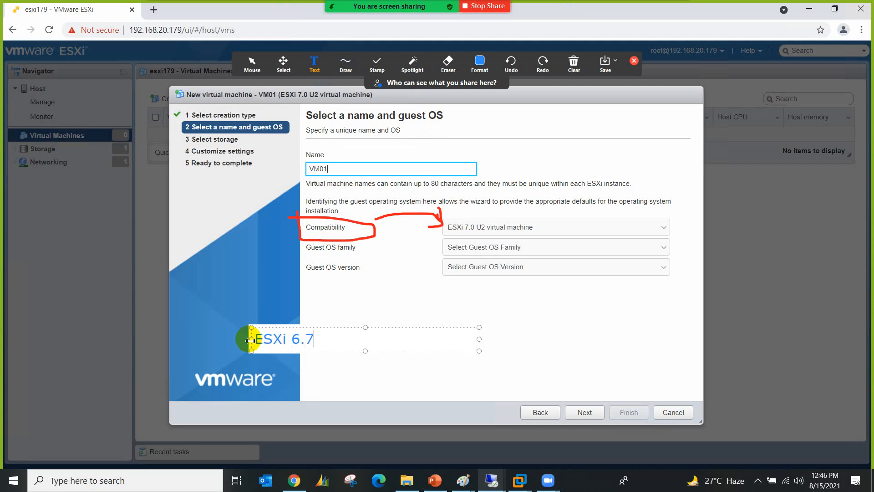
{"action": "mouse_move", "coordinate": [251, 340]}
{"action": "left_mouse_down"}
{"action": "mouse_move", "coordinate": [269, 332]}
{"action": "mouse_move", "coordinate": [343, 336]}
{"action": "left_mouse_up"}
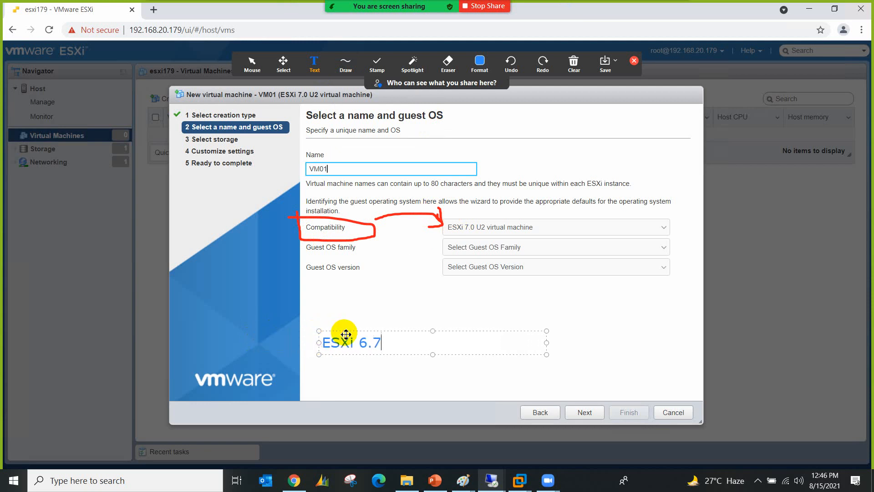
{"action": "left_click", "coordinate": [357, 311]}
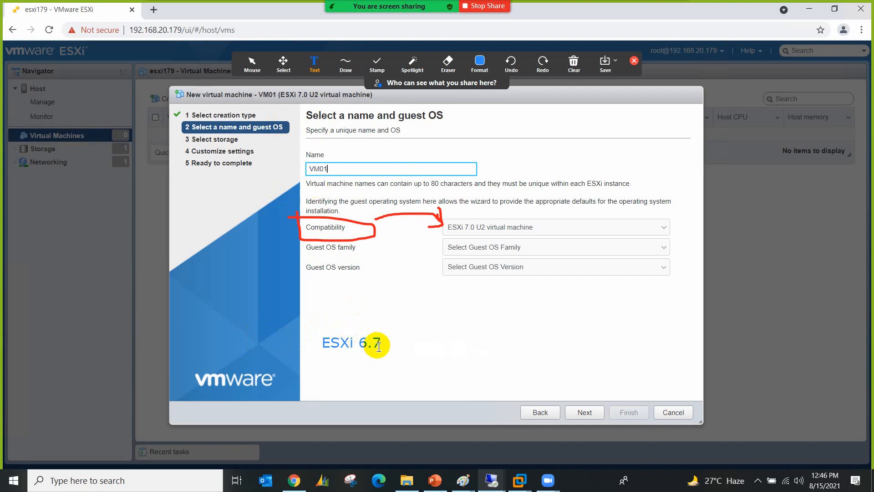
{"action": "left_click", "coordinate": [633, 63]}
{"action": "left_click", "coordinate": [520, 227]}
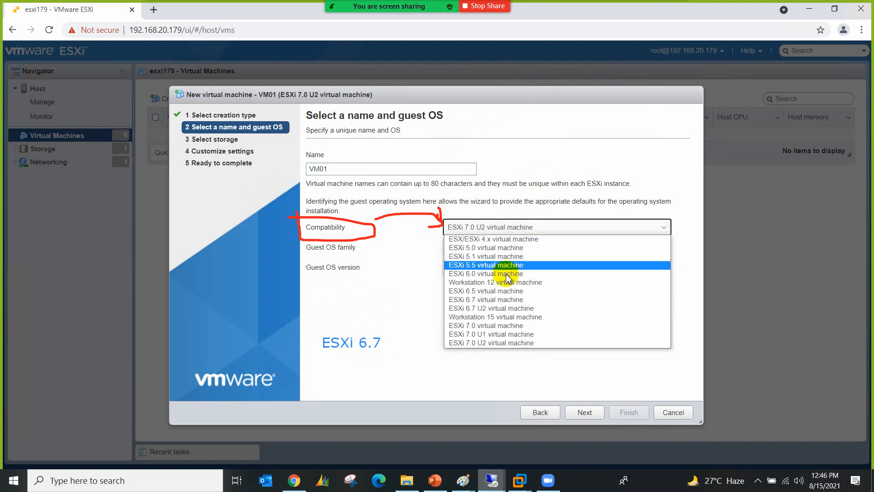
Step: Set VM01's compatibility to ESXi 6.7 virtual machine and circle the ESXi 6.7 note
{"action": "left_click", "coordinate": [510, 300]}
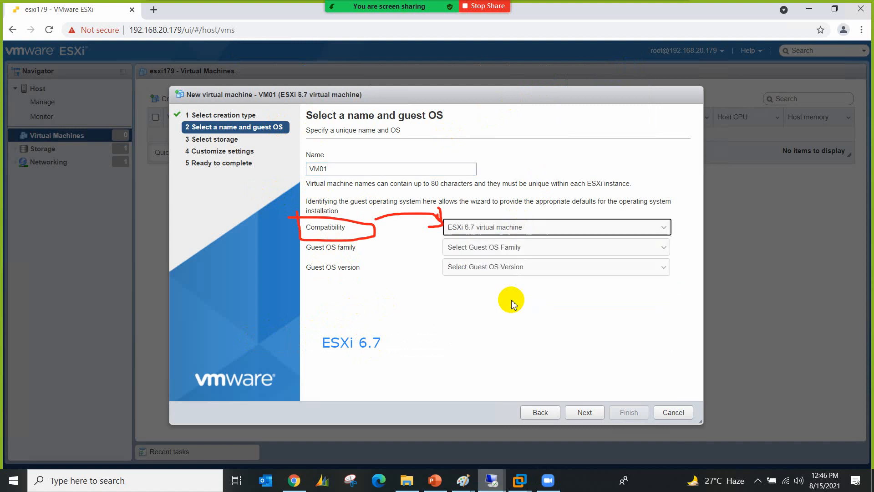
{"action": "left_click", "coordinate": [387, 277]}
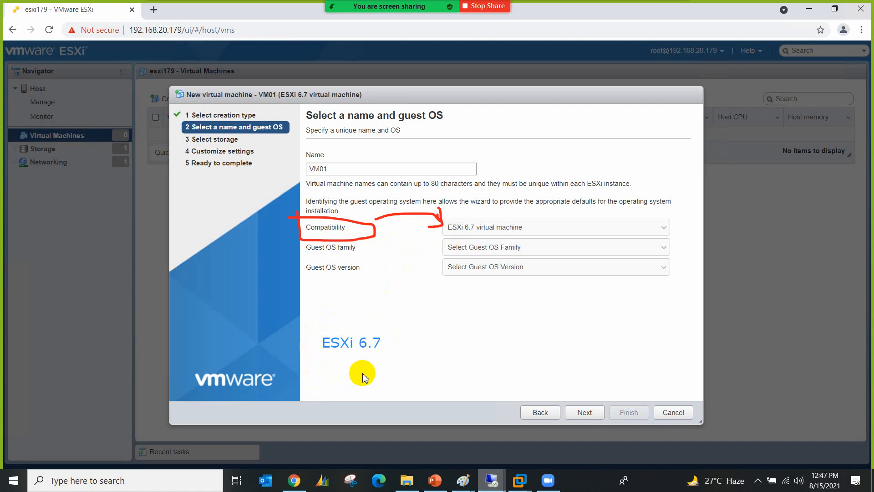
{"action": "mouse_move", "coordinate": [455, 6]}
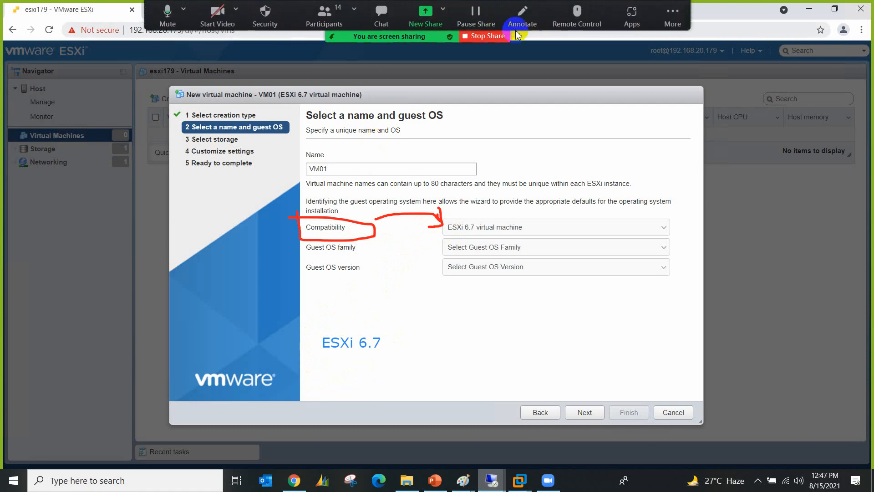
{"action": "left_click", "coordinate": [522, 15]}
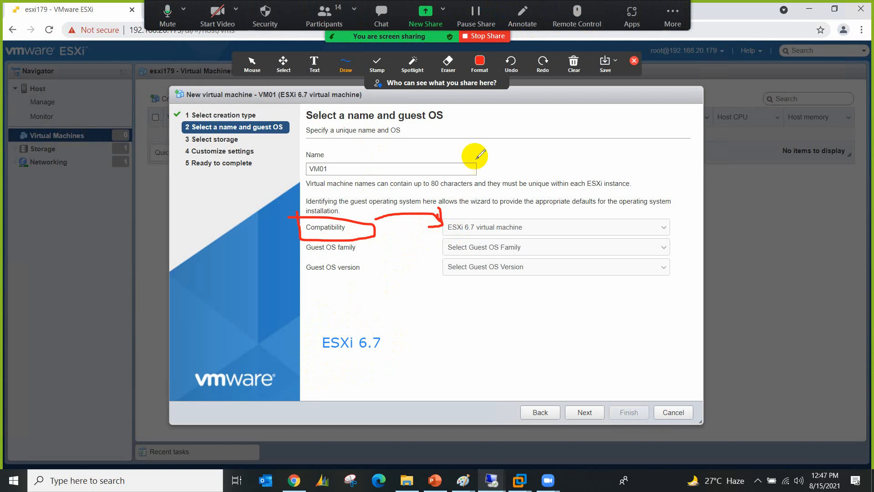
{"action": "mouse_move", "coordinate": [379, 318]}
{"action": "left_mouse_down"}
{"action": "mouse_move", "coordinate": [303, 336]}
{"action": "mouse_move", "coordinate": [392, 360]}
{"action": "mouse_move", "coordinate": [390, 326]}
{"action": "mouse_move", "coordinate": [373, 318]}
{"action": "left_mouse_up"}
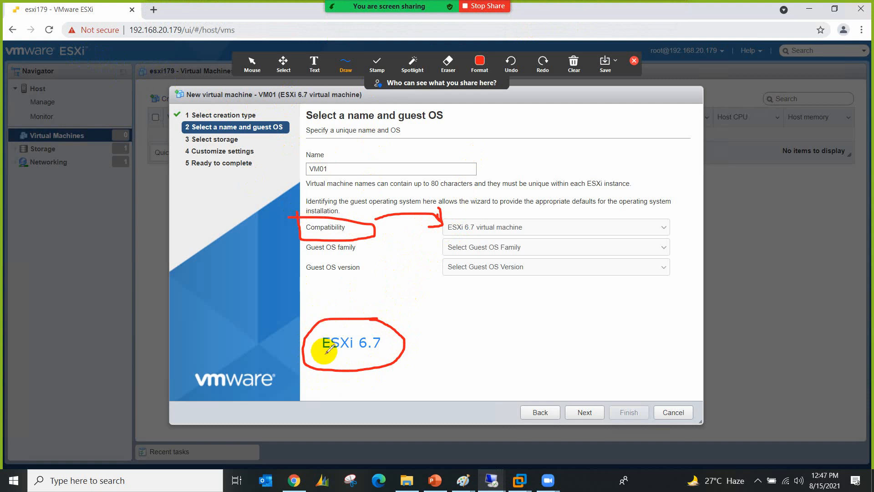
Step: Clear all annotation drawings and close the annotation tools
{"action": "left_click", "coordinate": [574, 80]}
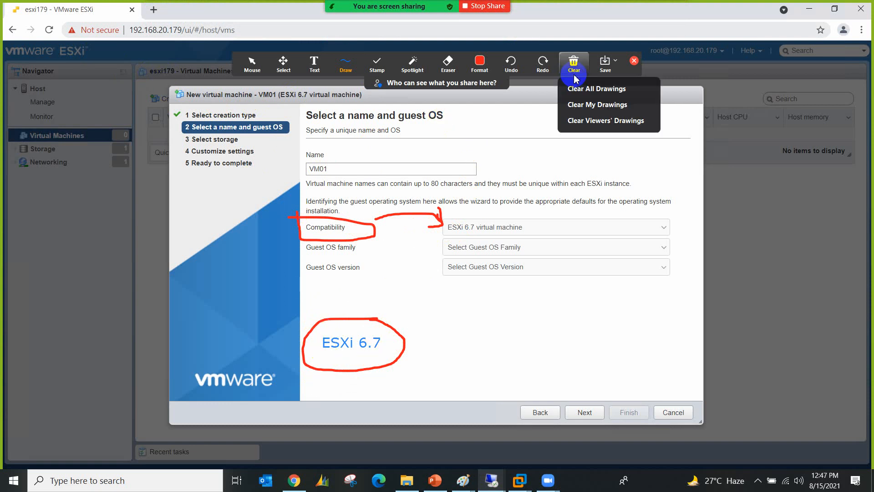
{"action": "left_click", "coordinate": [605, 86]}
{"action": "left_click", "coordinate": [635, 62]}
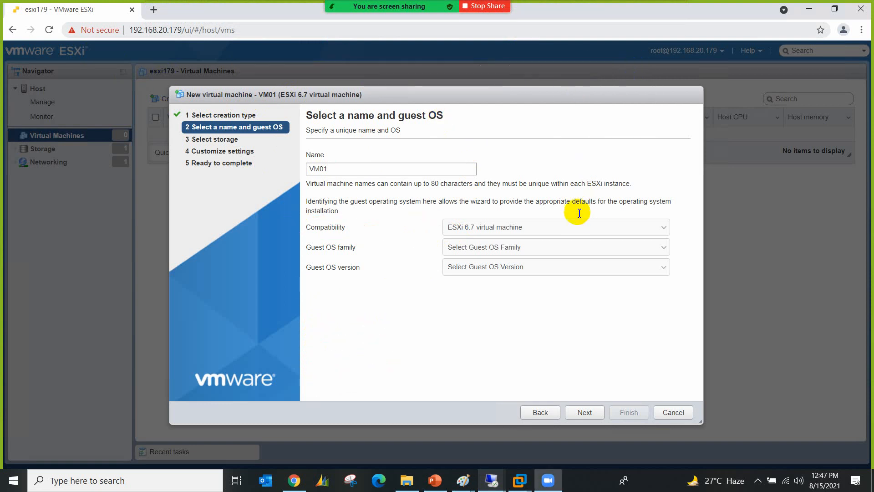
Step: Set VM01's compatibility back to ESXi 7.0 U2 virtual machine and start Zoom annotation
{"action": "left_click", "coordinate": [578, 227]}
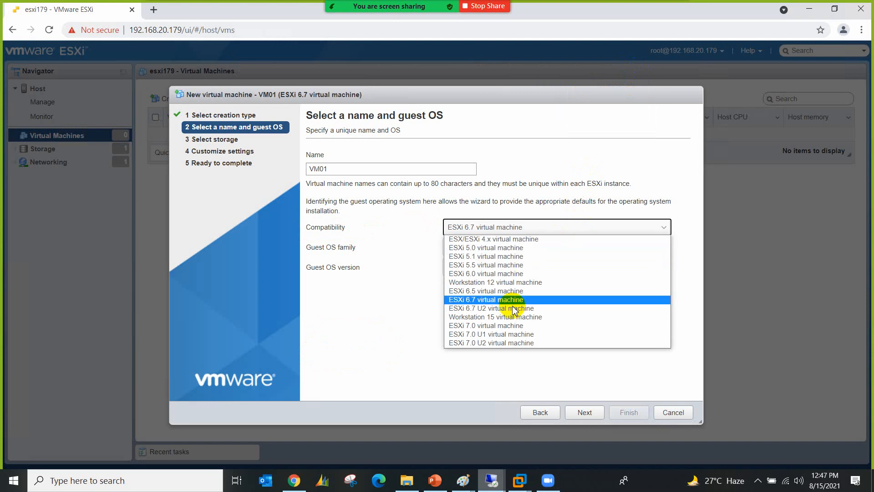
{"action": "left_click", "coordinate": [511, 343]}
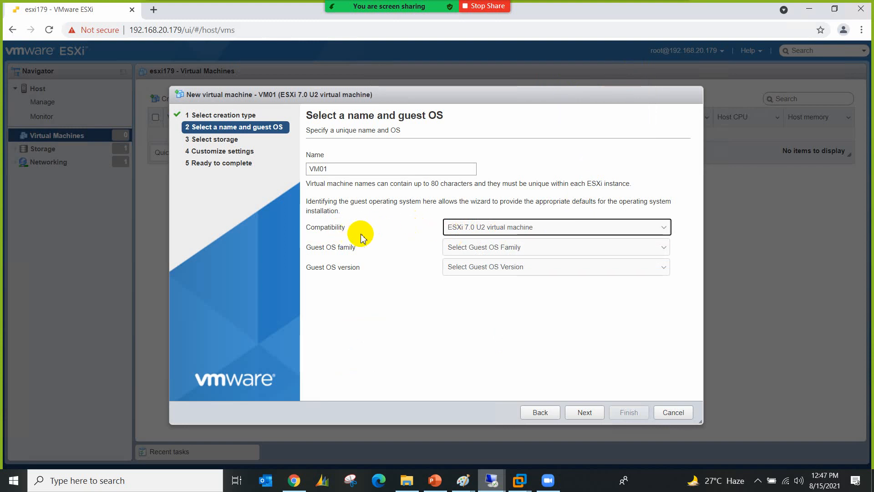
{"action": "mouse_move", "coordinate": [420, 36]}
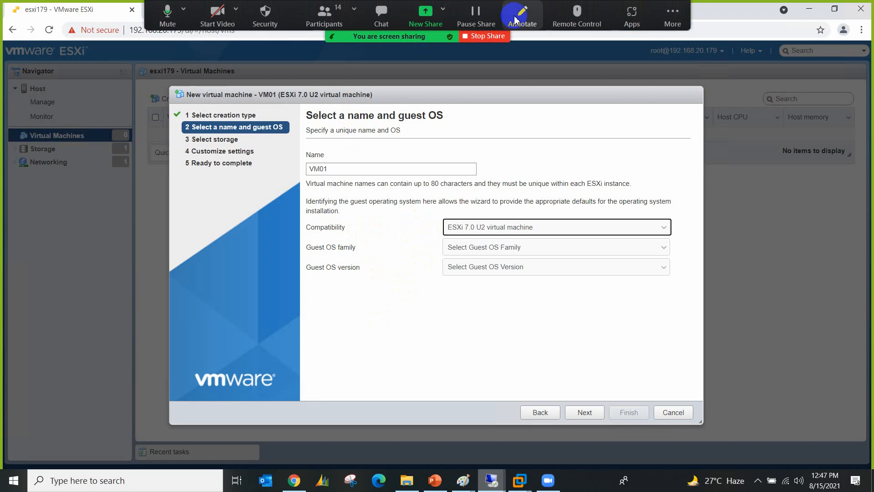
{"action": "left_click", "coordinate": [519, 17]}
Step: Add a text note 'ESXi 6.7 can support upto 128GB vRAM for a virtual mach', widened and shifted left
{"action": "left_click", "coordinate": [314, 63]}
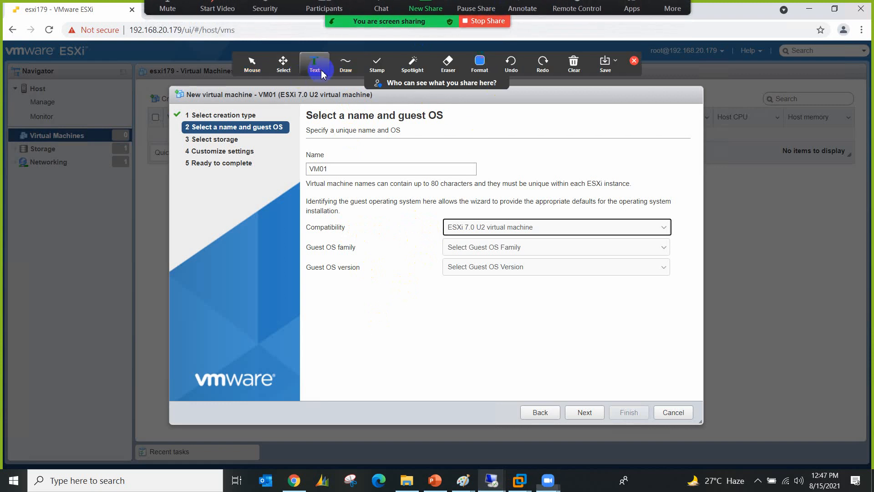
{"action": "left_click", "coordinate": [343, 331]}
{"action": "type", "text": "ESXi "}
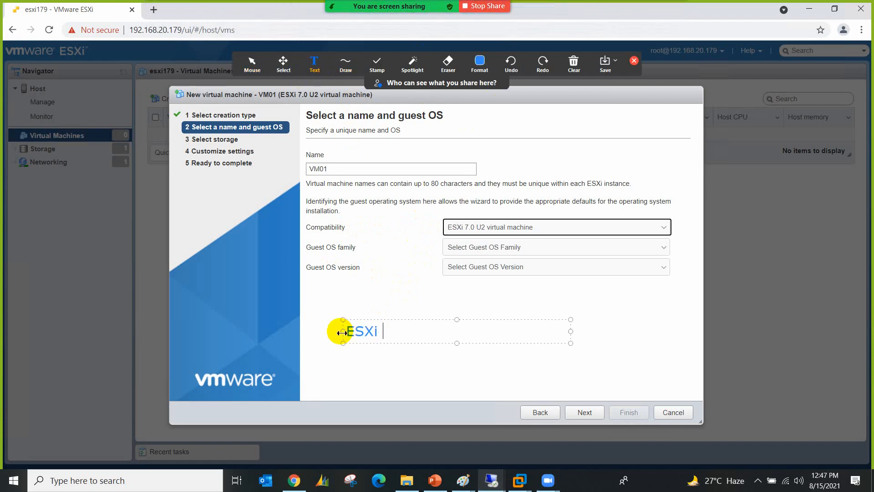
{"action": "type", "text": "6.7 can support up"}
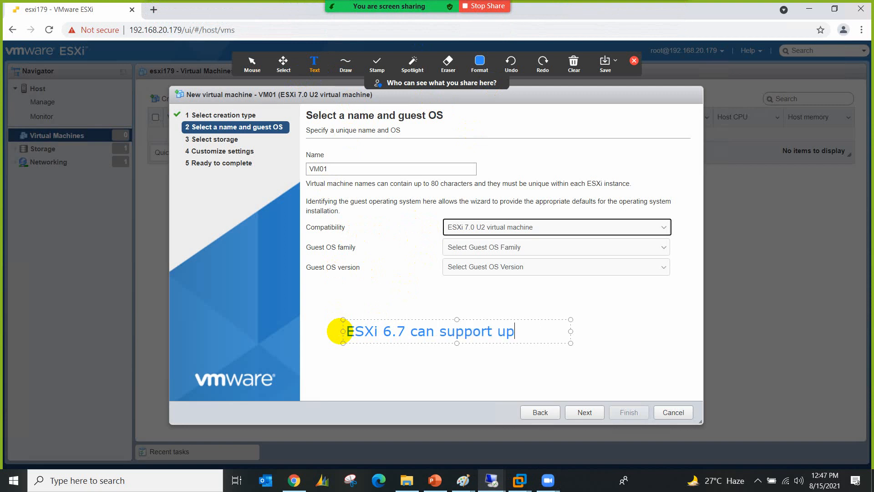
{"action": "type", "text": "d"}
{"action": "key", "text": "BackSpace"}
{"action": "type", "text": "to 128 vRAM f"}
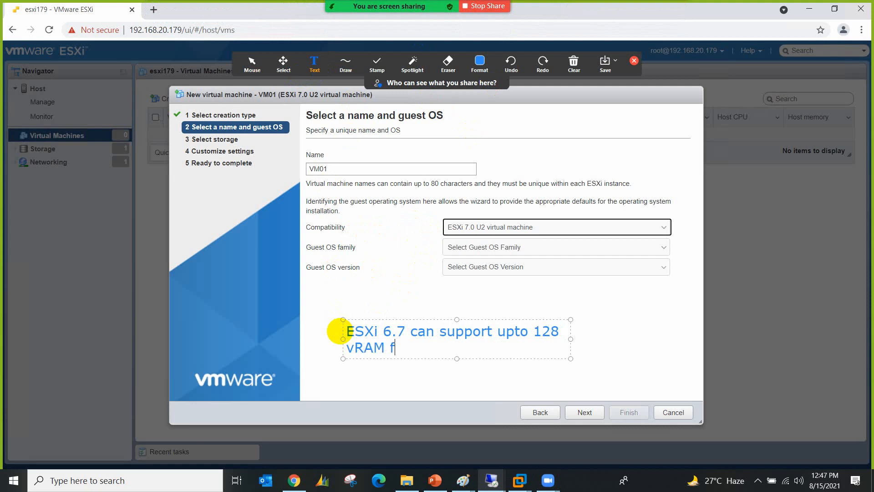
{"action": "type", "text": "or a virtual machine"}
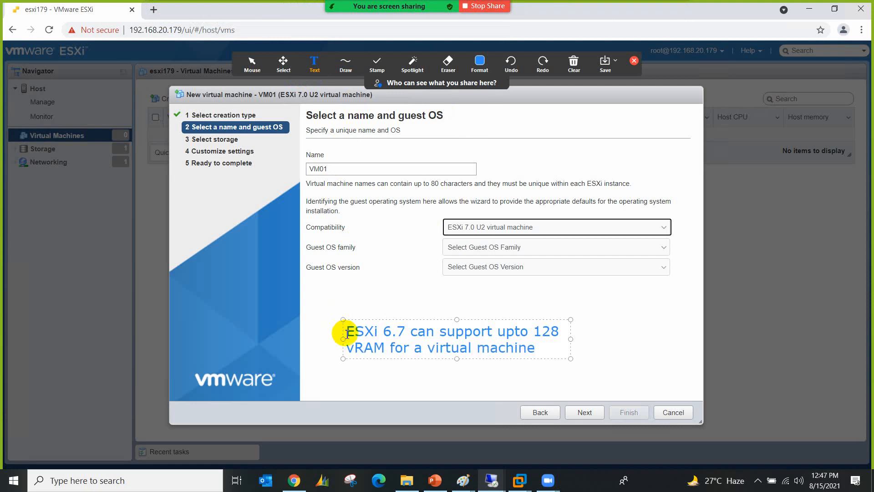
{"action": "left_click_drag", "start_coordinate": [572, 361], "coordinate": [777, 371]}
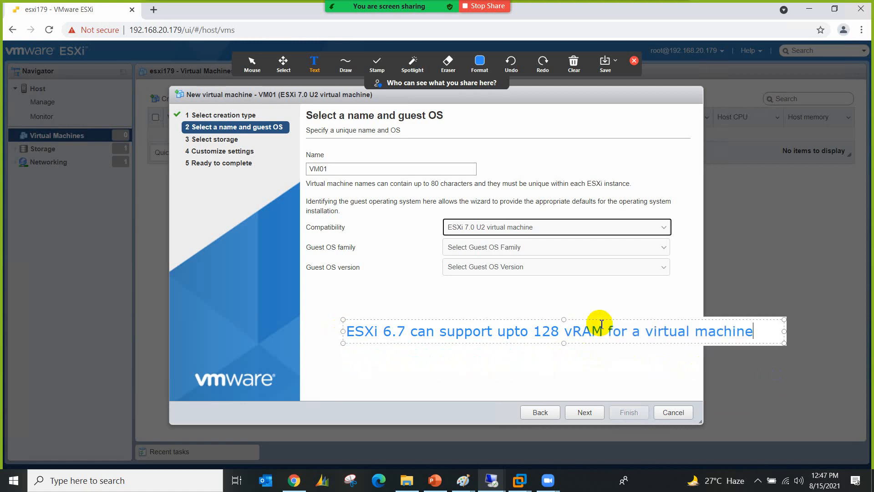
{"action": "left_click_drag", "start_coordinate": [607, 318], "coordinate": [554, 322]}
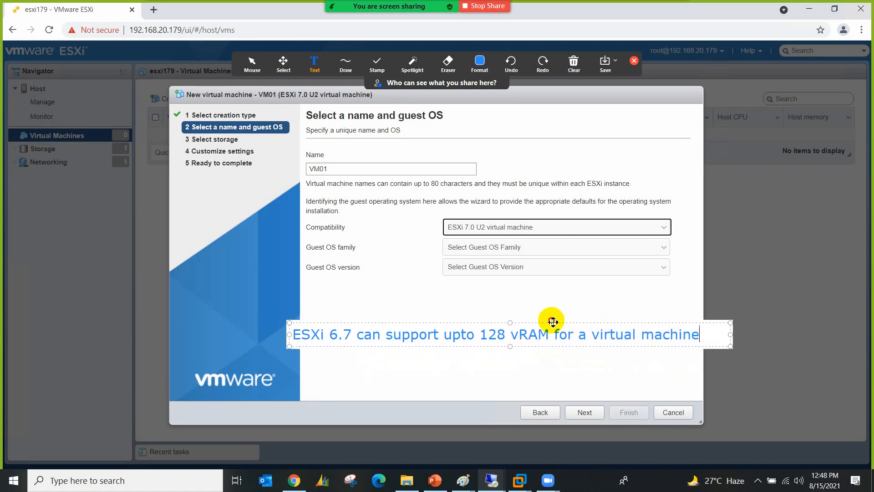
{"action": "left_click", "coordinate": [506, 338]}
{"action": "type", "text": "GB"}
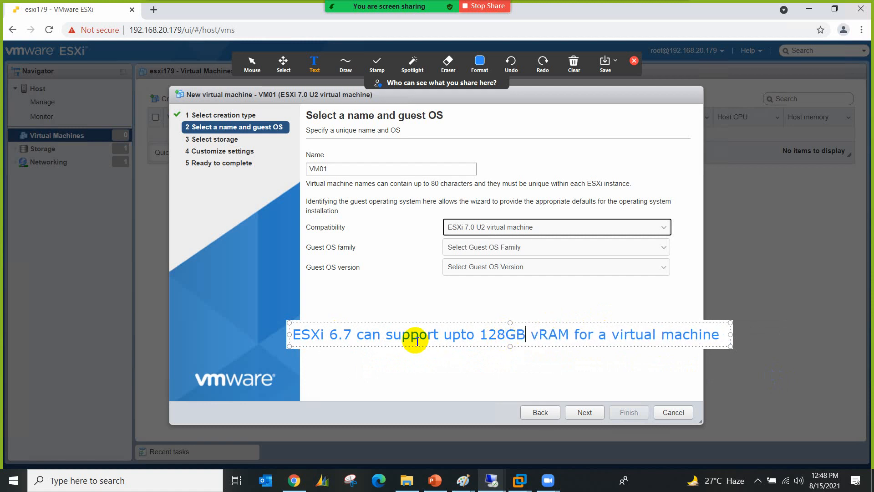
Step: Add a second note line: 'ESXi 7.0 can support upto 256GB vRAM for a virtual machine'
{"action": "left_click", "coordinate": [723, 336]}
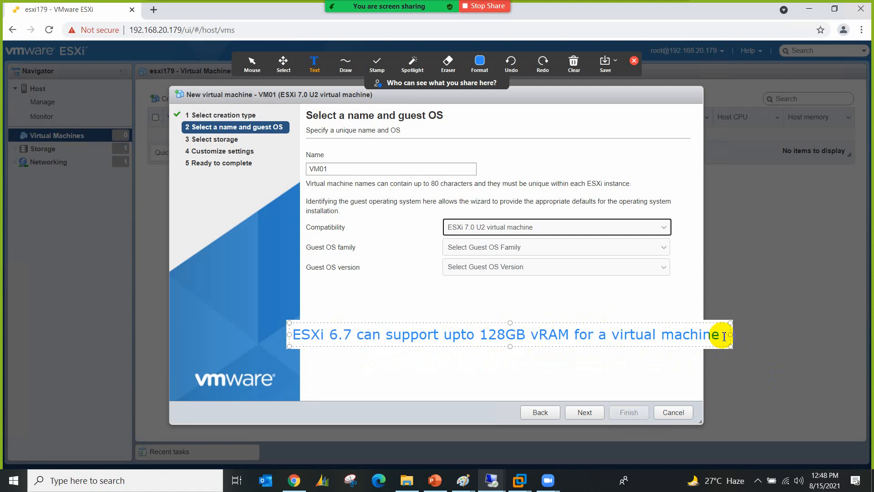
{"action": "key", "text": "Return"}
{"action": "type", "text": "ESX"}
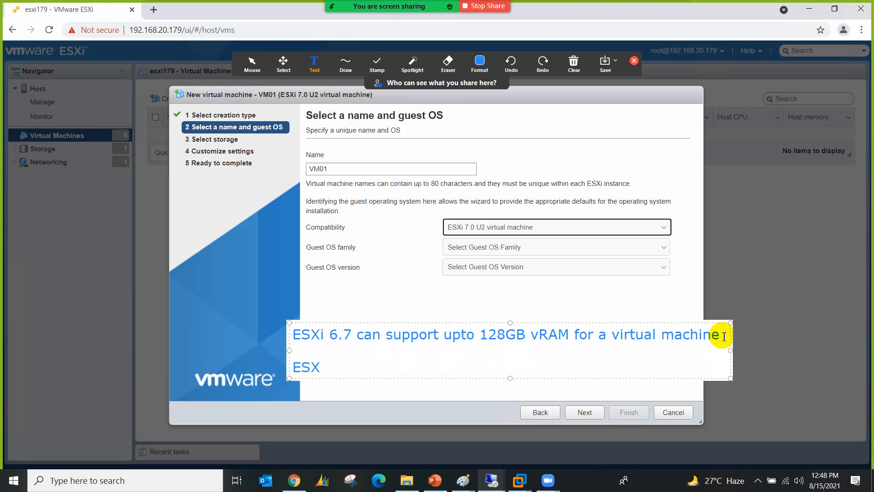
{"action": "type", "text": "i 7.0 can support upto"}
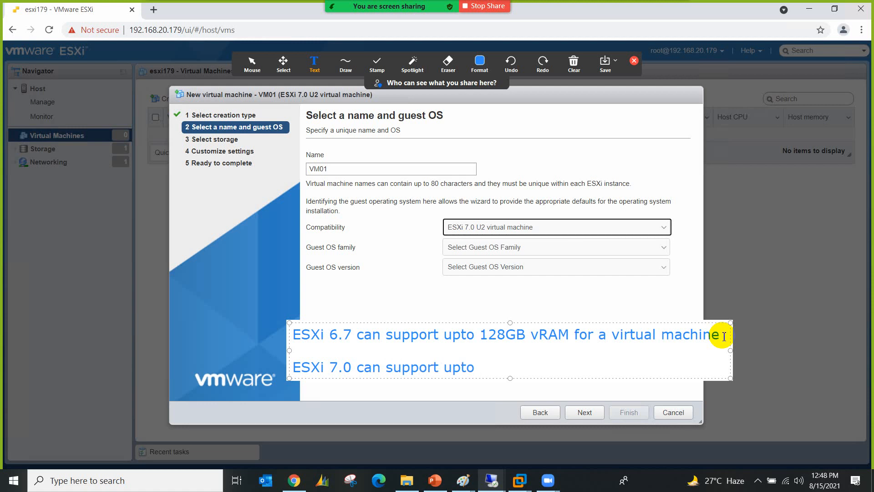
{"action": "type", "text": " 256GB vRA"}
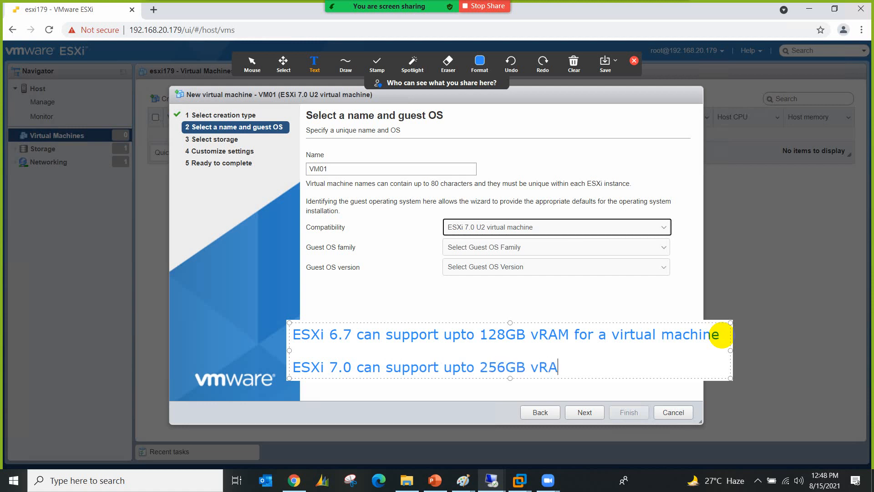
{"action": "type", "text": "M for a virtual machine"}
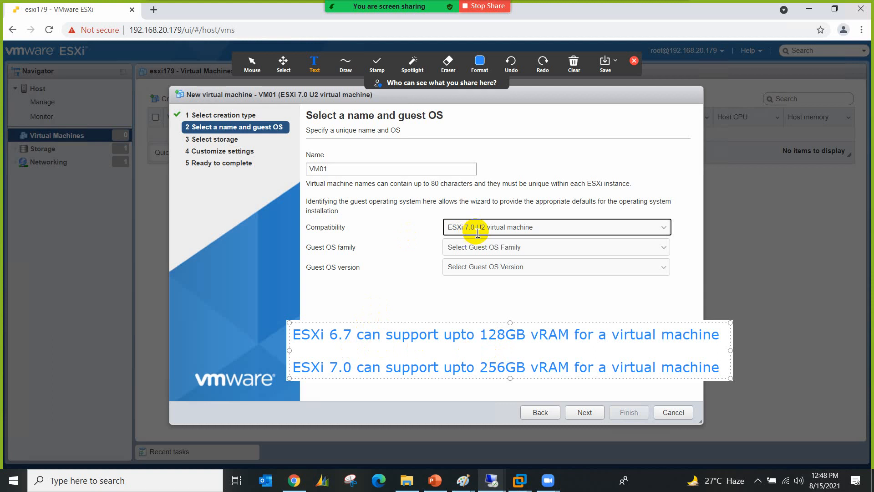
{"action": "left_click", "coordinate": [574, 65]}
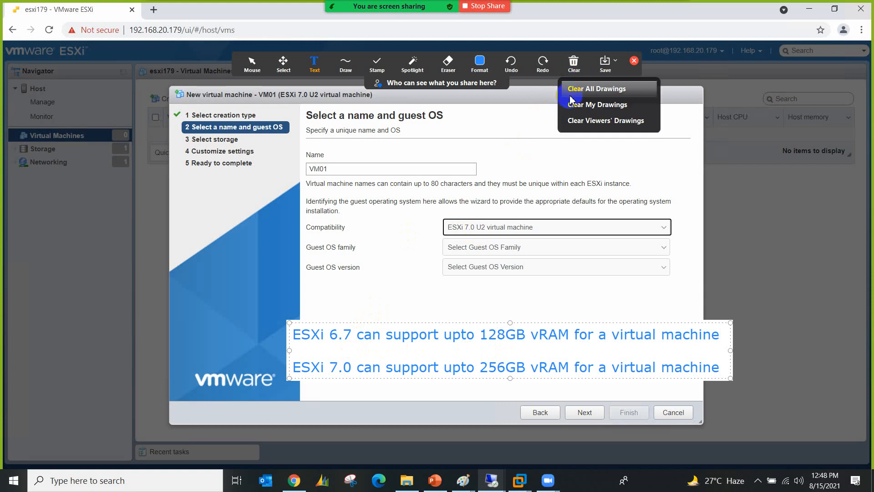
Step: Erase the vRAM annotation and close the Zoom annotation tools
{"action": "left_click", "coordinate": [570, 96]}
{"action": "left_click", "coordinate": [634, 61]}
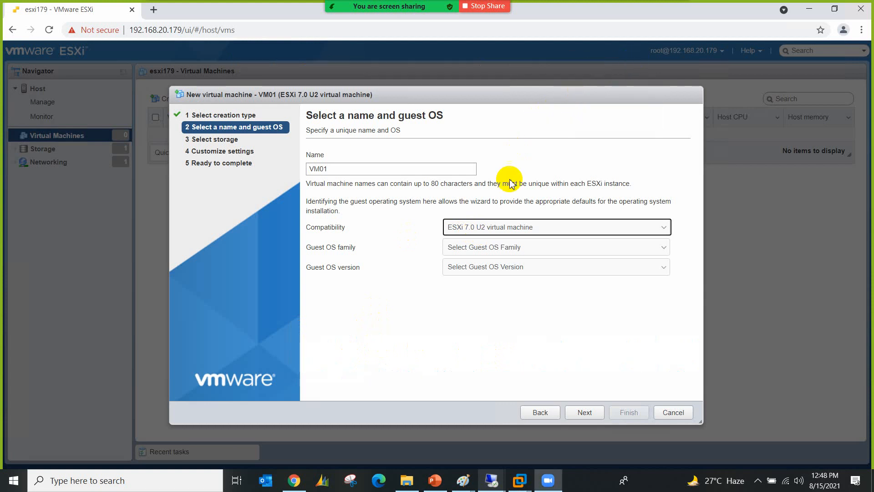
{"action": "left_click", "coordinate": [493, 248]}
{"action": "left_click", "coordinate": [485, 293]}
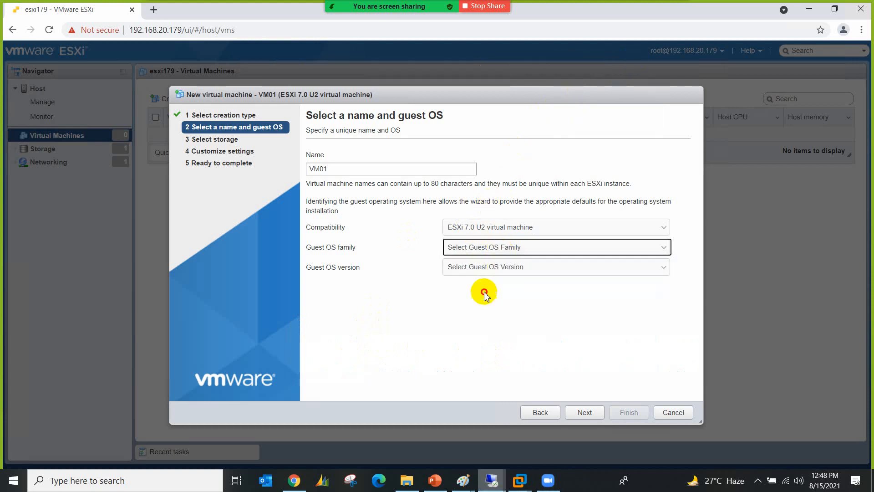
Step: Set the guest OS to Windows, Microsoft Windows 7 (32-bit), and continue to storage selection
{"action": "left_click", "coordinate": [478, 249]}
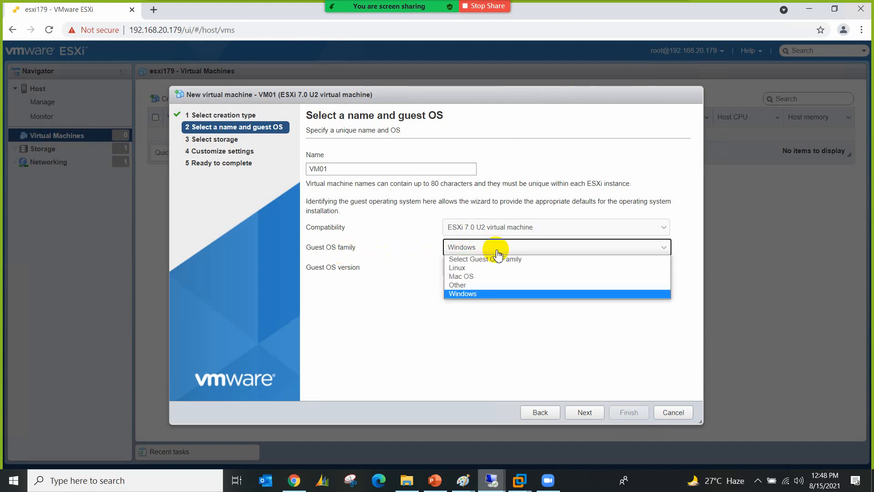
{"action": "left_click", "coordinate": [483, 294]}
{"action": "left_click", "coordinate": [545, 274]}
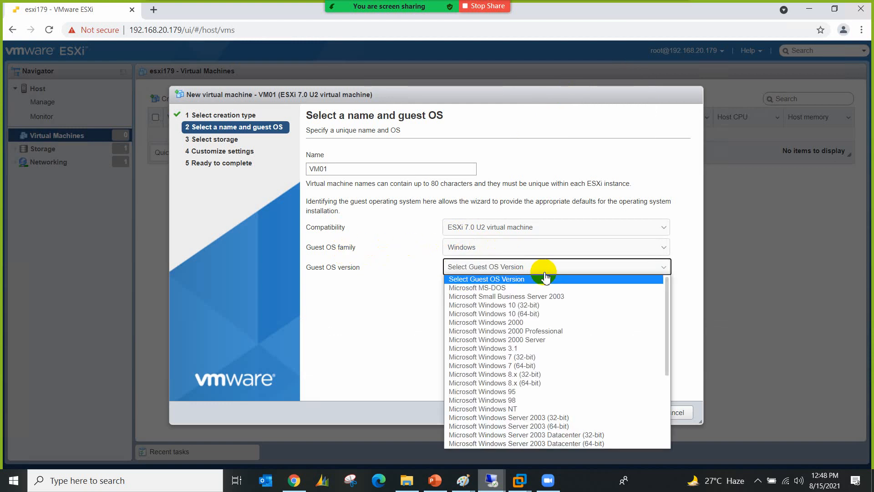
{"action": "left_click", "coordinate": [510, 357]}
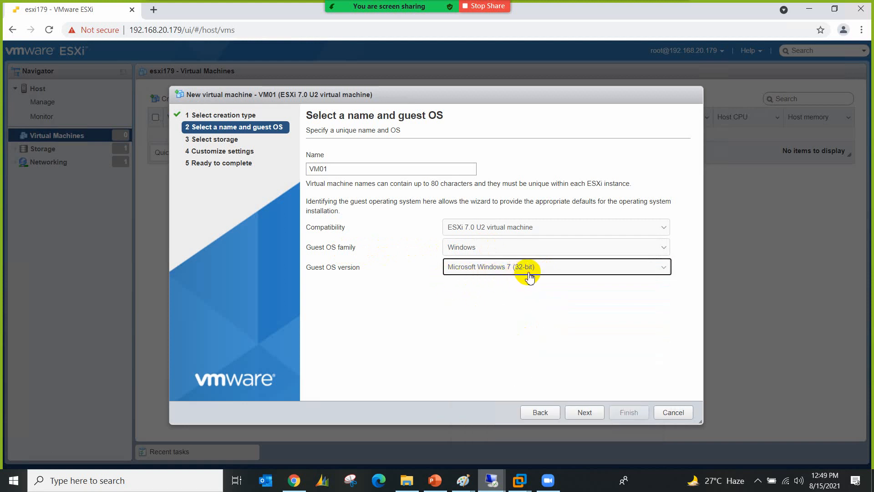
{"action": "left_click", "coordinate": [579, 413]}
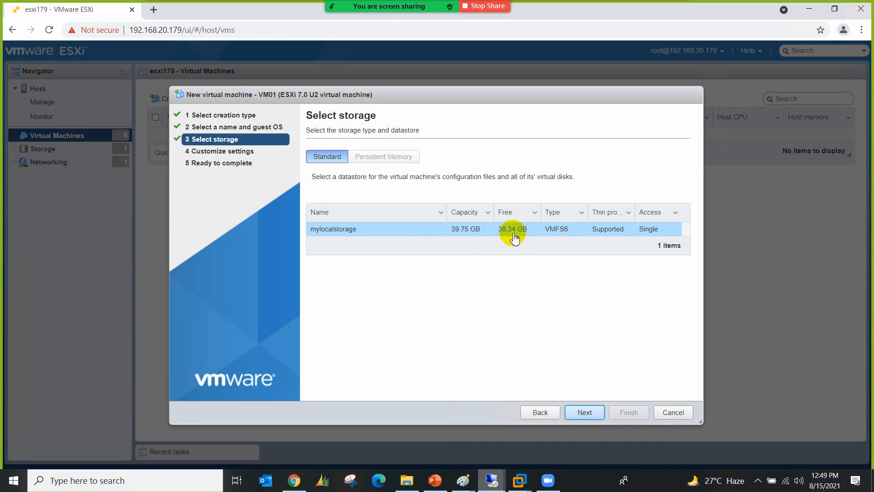
Step: Keep mylocalstorage and expand Hard disk 1 to show its 24 GB thin-provisioned details
{"action": "left_click", "coordinate": [579, 413]}
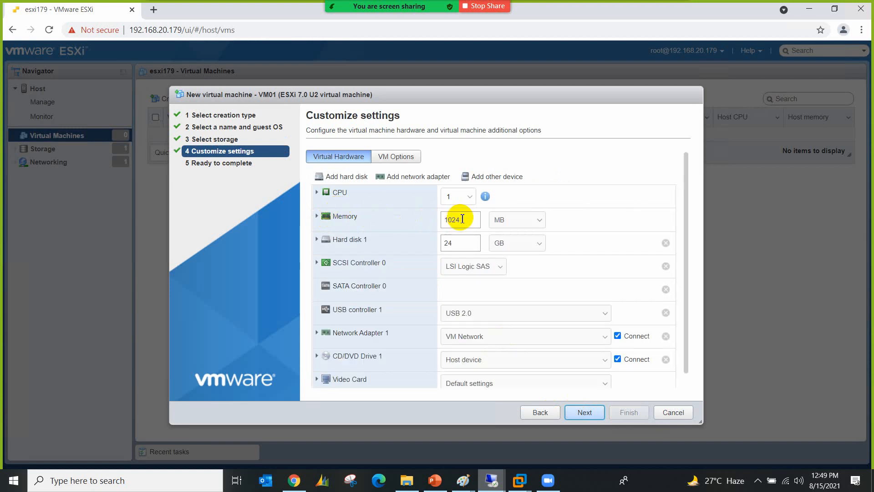
{"action": "left_click_drag", "start_coordinate": [462, 219], "coordinate": [445, 221]}
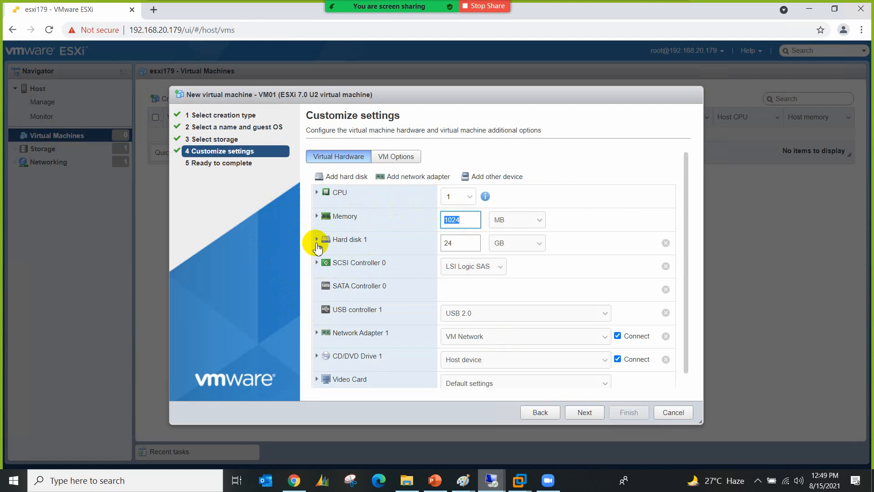
{"action": "left_click", "coordinate": [317, 244]}
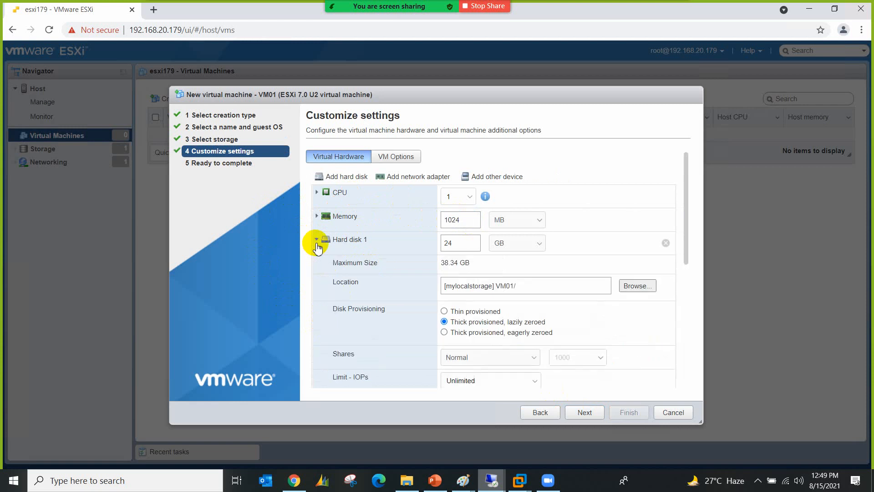
Step: Change Hard disk 1's size from 24 GB to 10 GB and collapse its details
{"action": "double_click", "coordinate": [446, 246]}
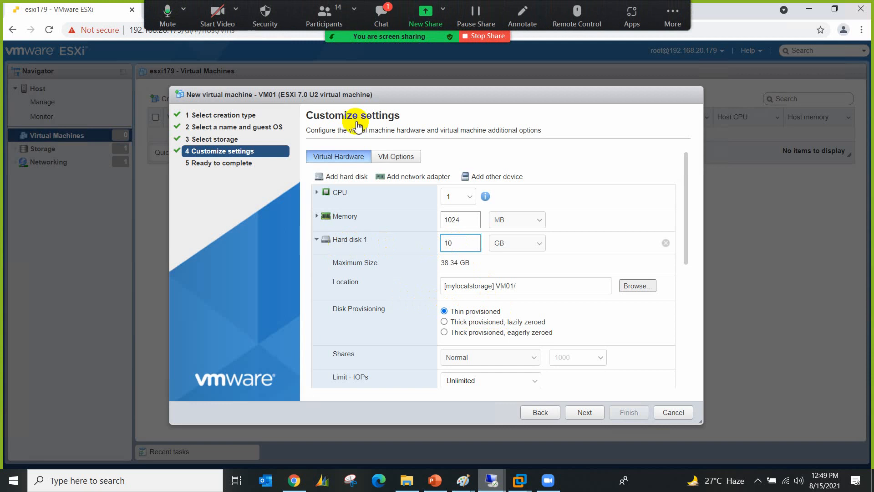
{"action": "left_click", "coordinate": [382, 16]}
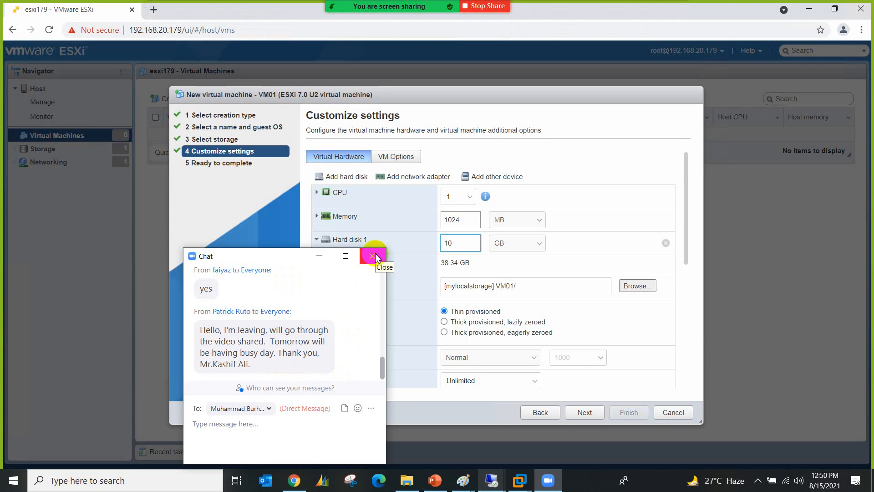
{"action": "left_click", "coordinate": [374, 256]}
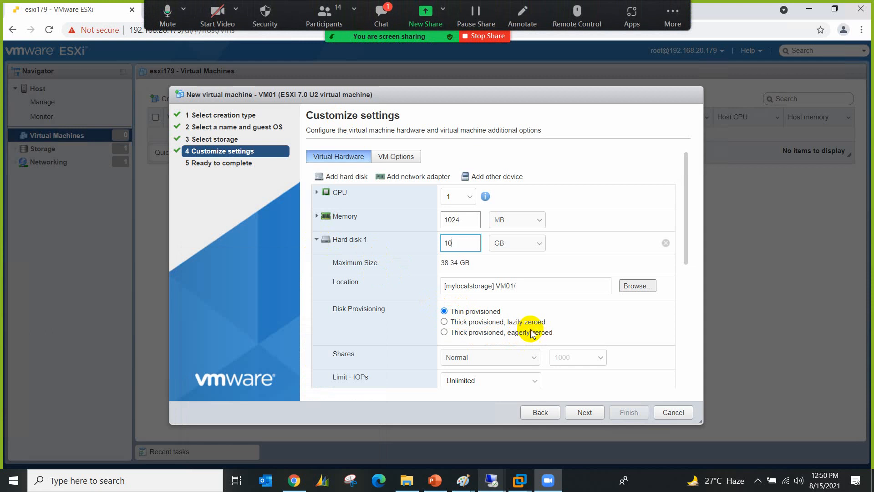
{"action": "left_click", "coordinate": [382, 16]}
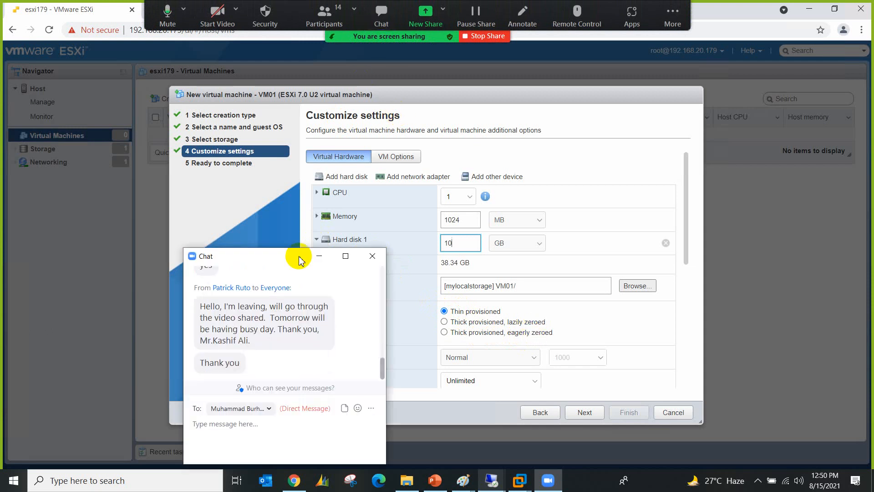
{"action": "left_click", "coordinate": [372, 256]}
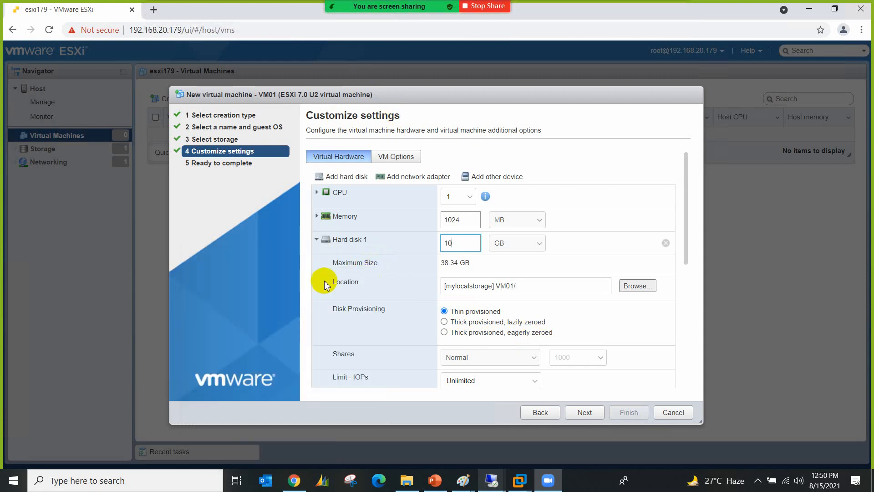
{"action": "left_click", "coordinate": [317, 240]}
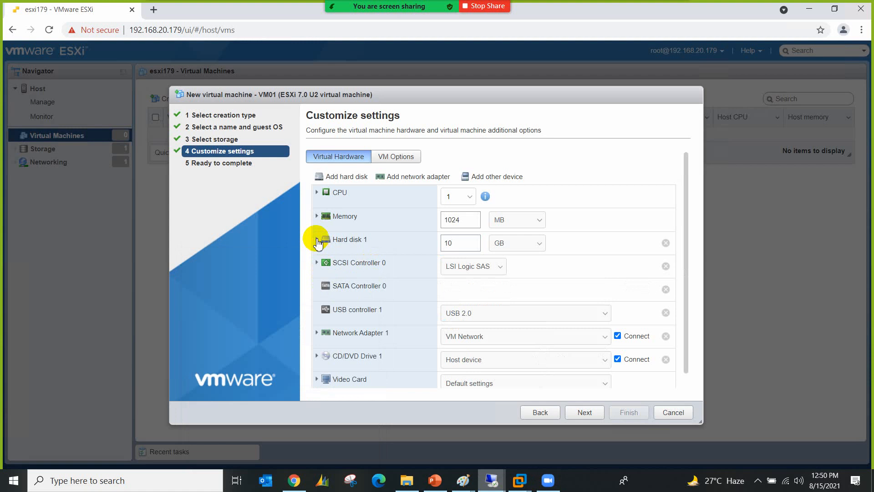
Step: Finish creating VM01 and select it in the list to show its details
{"action": "left_click", "coordinate": [578, 413]}
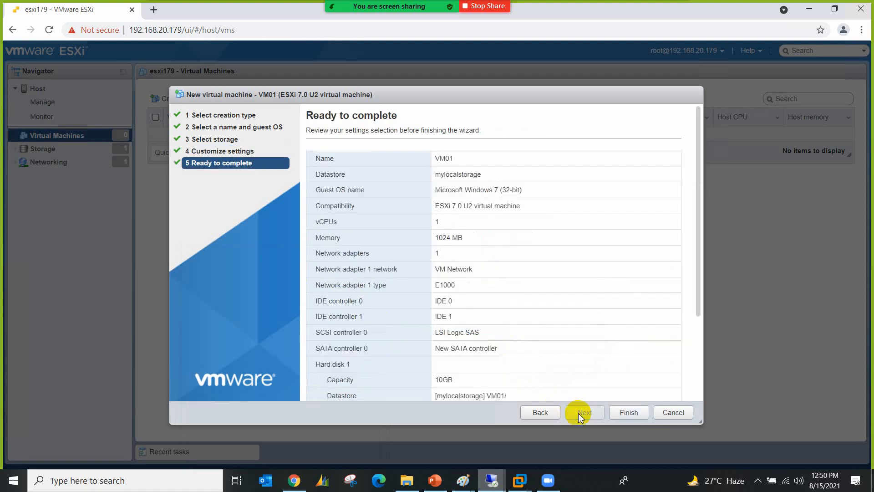
{"action": "left_click", "coordinate": [628, 412]}
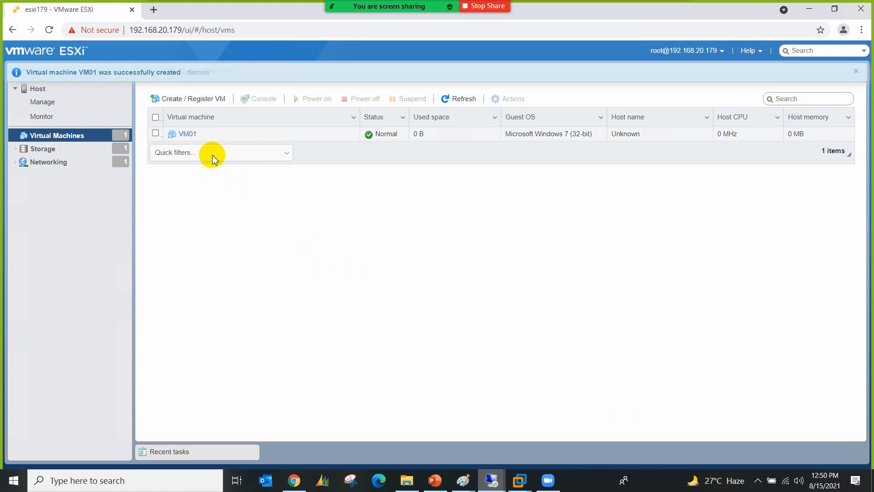
{"action": "left_click", "coordinate": [229, 139]}
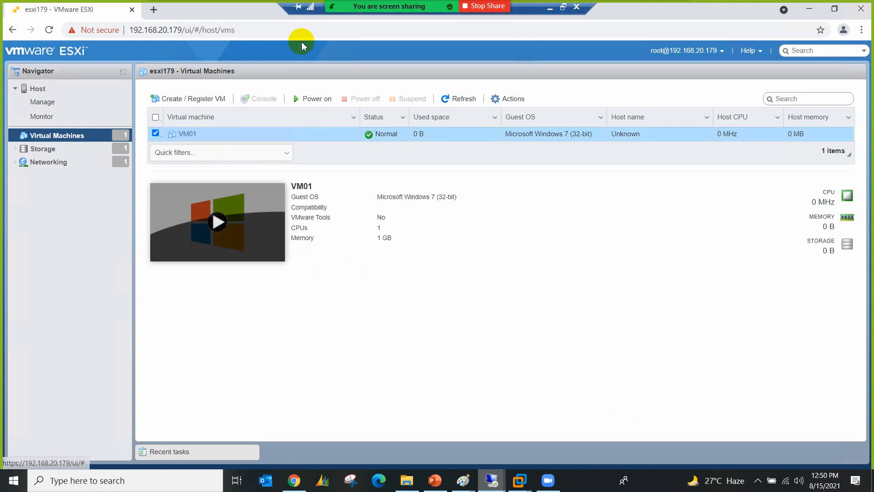
Step: In a new browser tab, log in as root to the esxi171 host at 192.168.20.171
{"action": "left_click", "coordinate": [157, 10]}
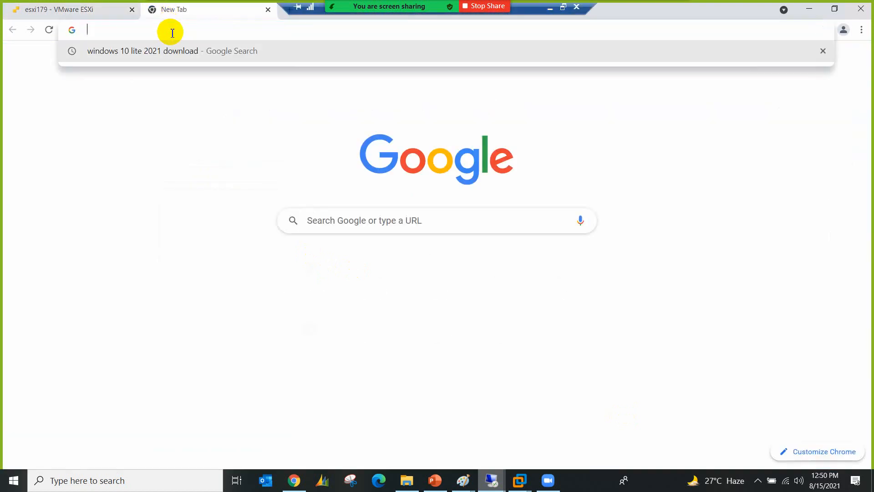
{"action": "type", "text": "192.168.10."}
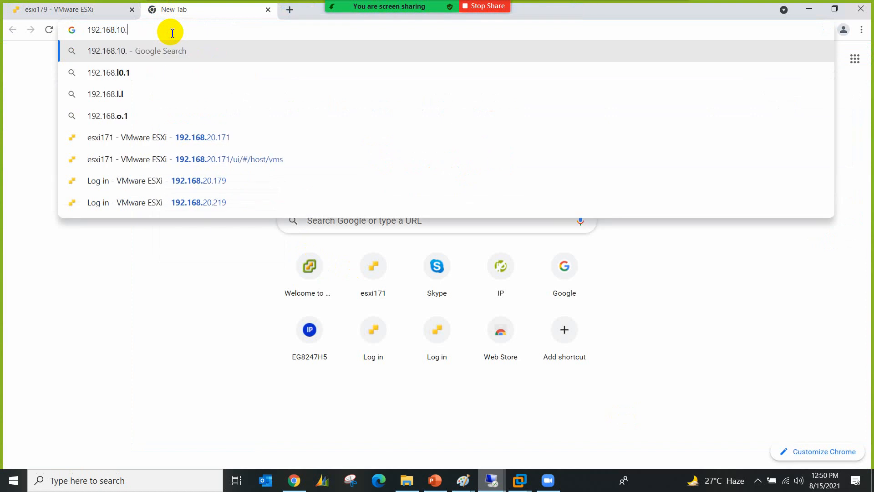
{"action": "key", "text": "BackSpace"}
{"action": "key", "text": "BackSpace"}
{"action": "key", "text": "BackSpace"}
{"action": "type", "text": "20.171"}
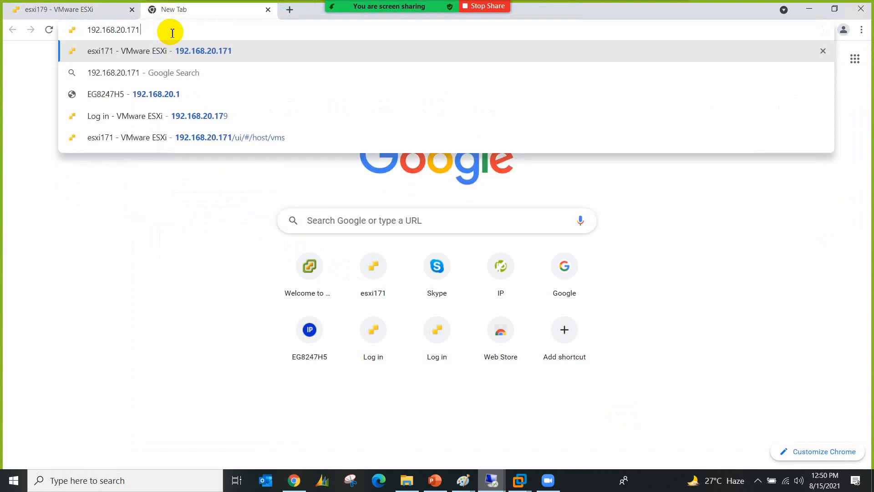
{"action": "key", "text": "Return"}
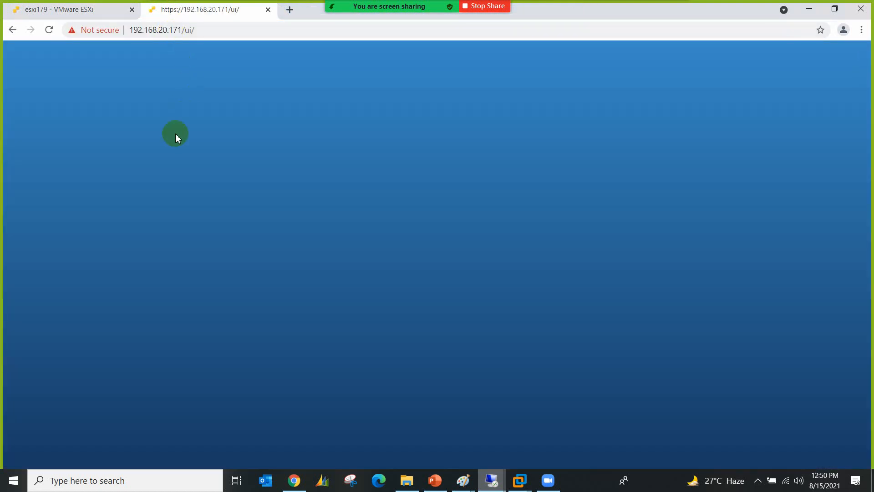
{"action": "left_click", "coordinate": [153, 232]}
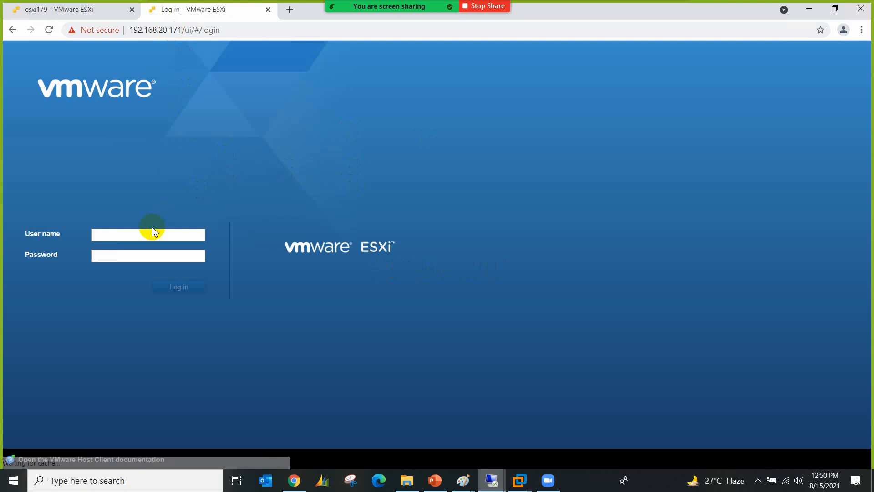
{"action": "type", "text": "root"}
{"action": "key", "text": "Tab"}
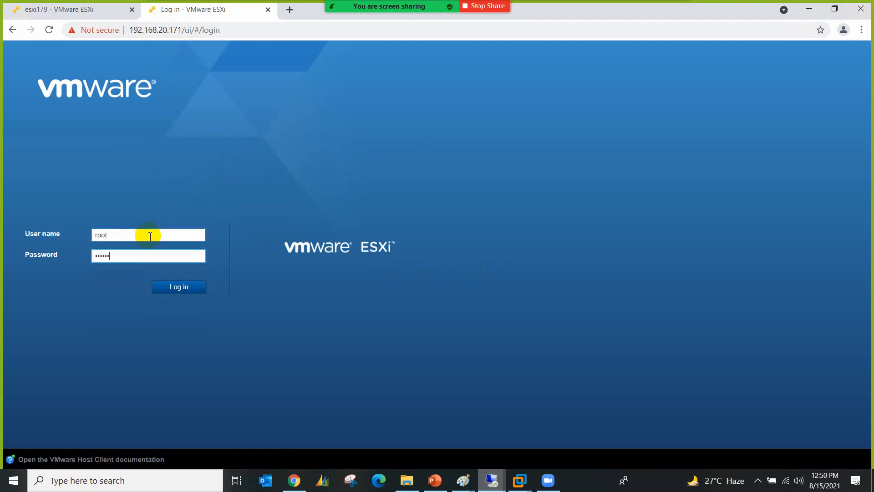
{"action": "key", "text": "Return"}
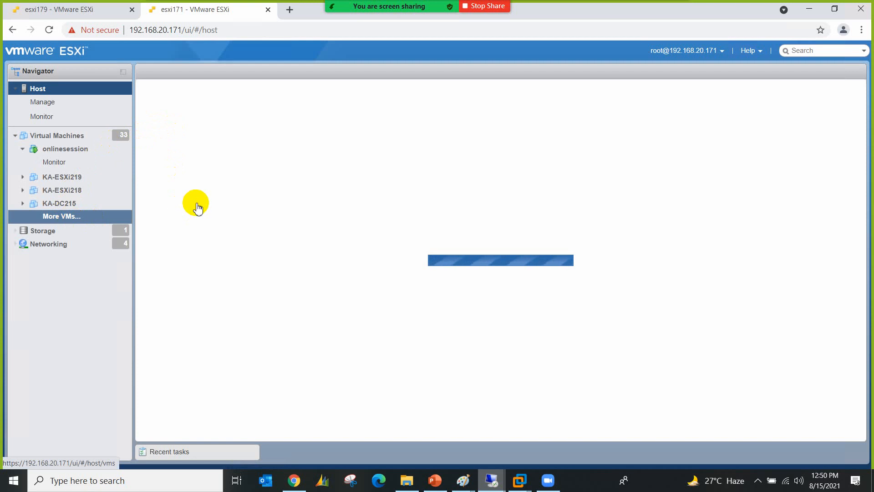
Step: Start a new VM on esxi171 and name it Windows10test
{"action": "left_click", "coordinate": [109, 215]}
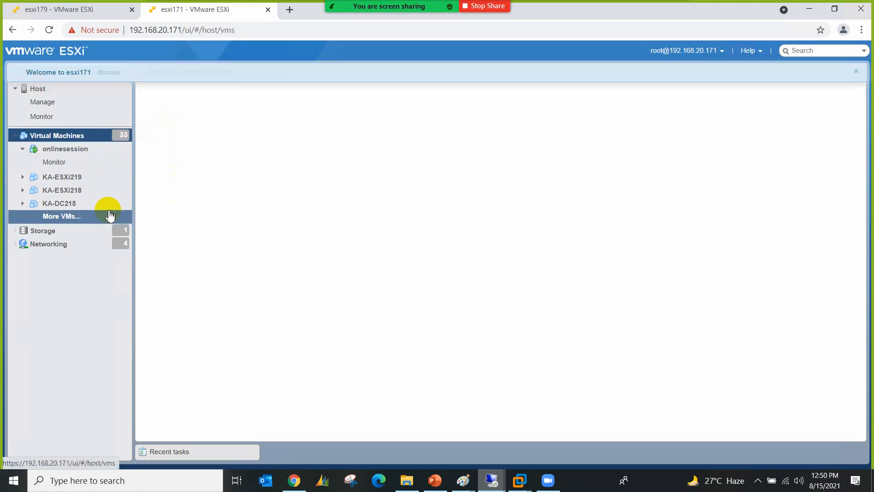
{"action": "left_click", "coordinate": [856, 71]}
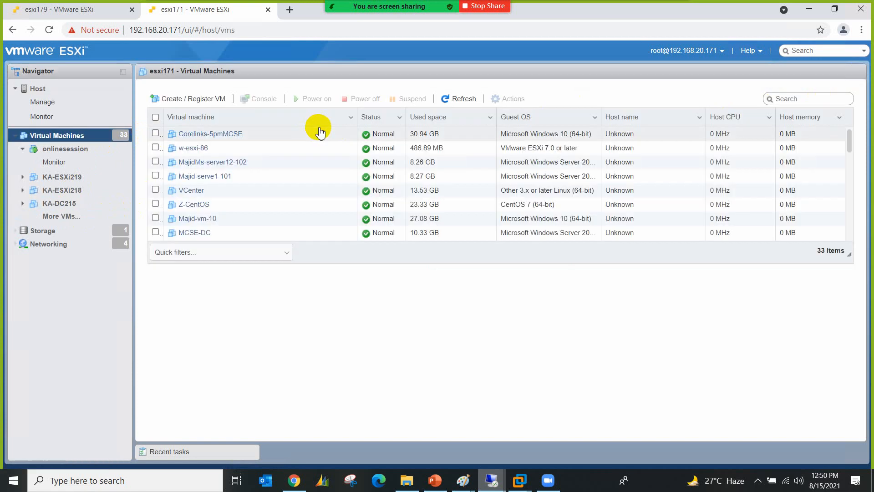
{"action": "left_click", "coordinate": [216, 99]}
{"action": "left_click", "coordinate": [583, 409]}
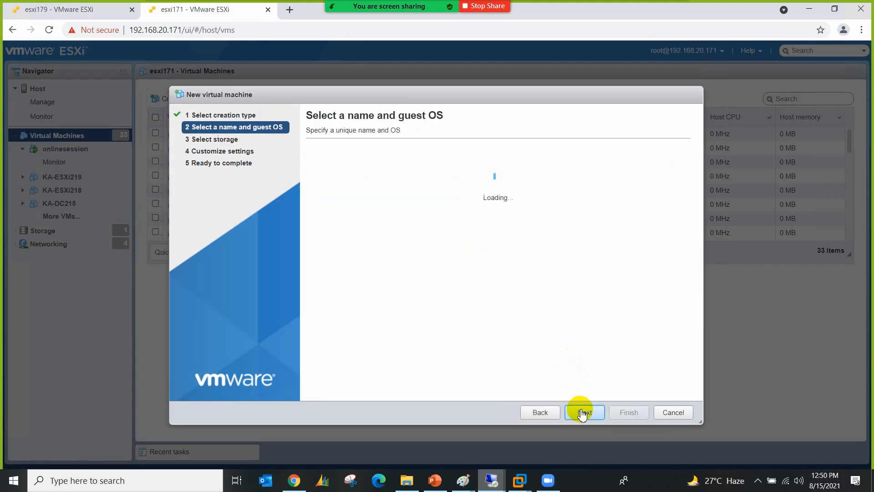
{"action": "left_click", "coordinate": [348, 173]}
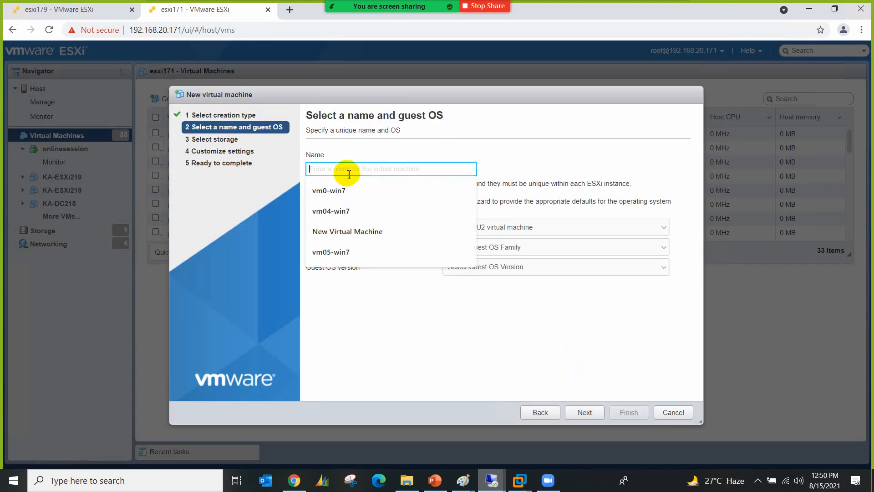
{"action": "type", "text": "Windows10test"}
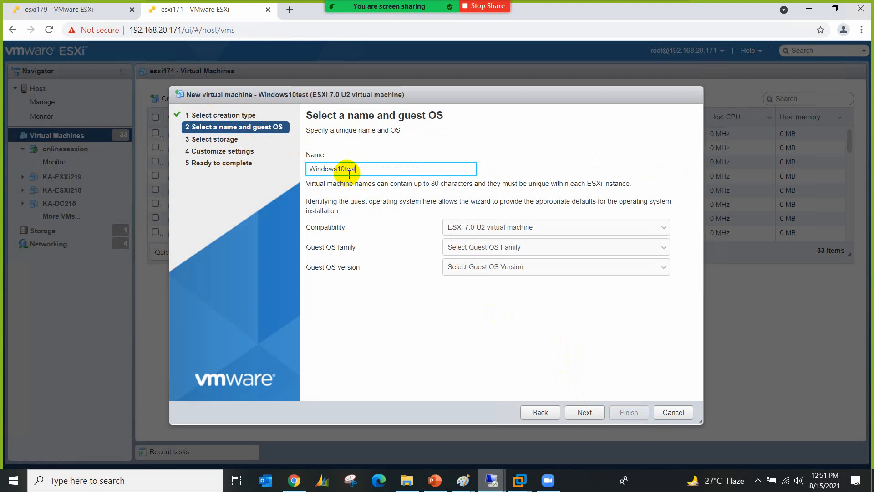
Step: Choose Windows, Microsoft Windows 10 (64-bit) as the guest OS and continue to storage
{"action": "left_click", "coordinate": [456, 247]}
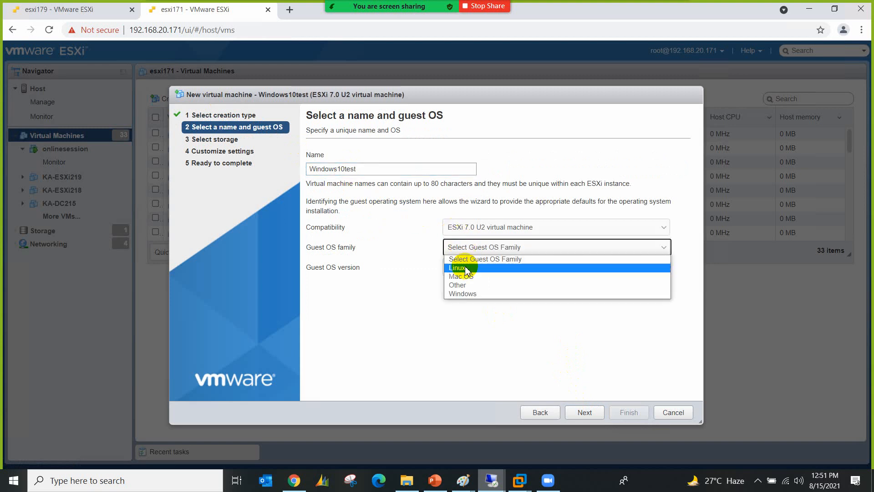
{"action": "left_click", "coordinate": [470, 296]}
{"action": "left_click", "coordinate": [475, 273]}
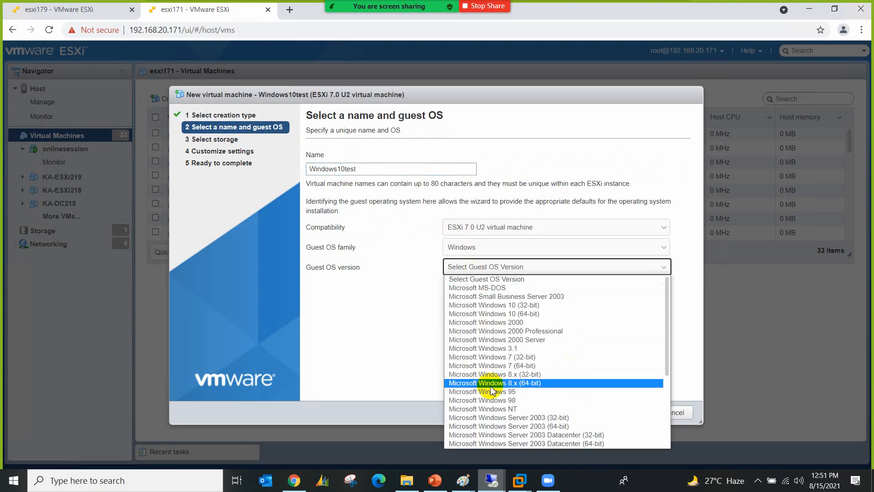
{"action": "left_click", "coordinate": [507, 317]}
{"action": "left_click", "coordinate": [581, 411]}
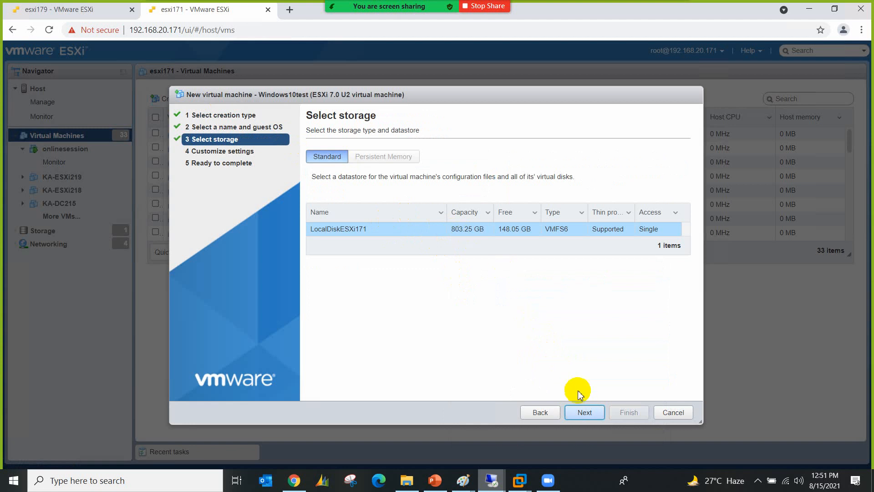
Step: Set the new VM's memory to 10240 MB and review Hard disk 1
{"action": "left_click", "coordinate": [584, 412]}
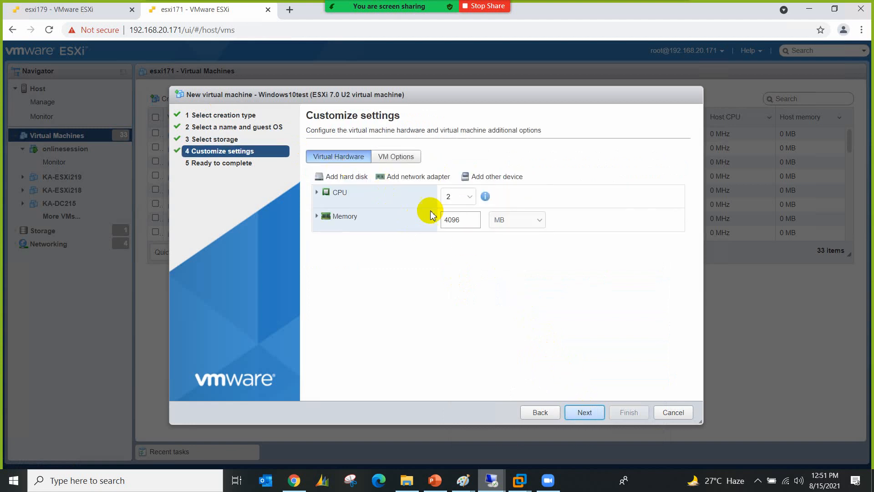
{"action": "double_click", "coordinate": [442, 222]}
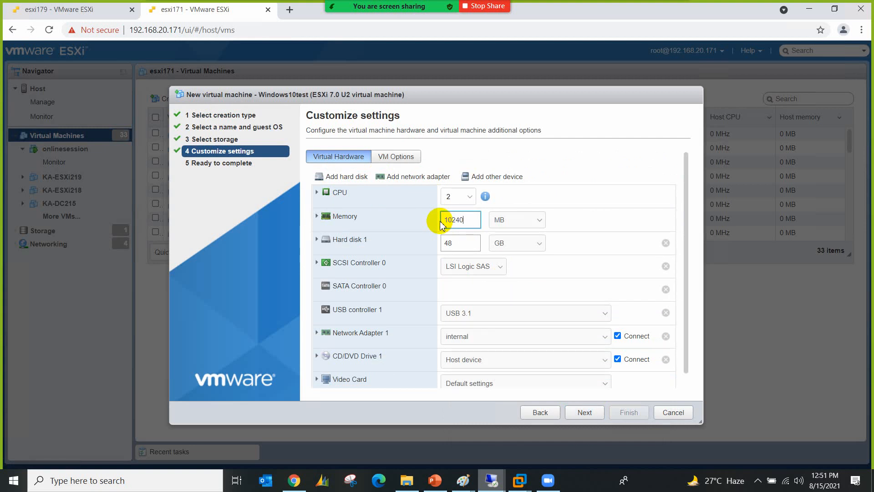
{"action": "left_click", "coordinate": [359, 239]}
{"action": "left_click", "coordinate": [450, 311]}
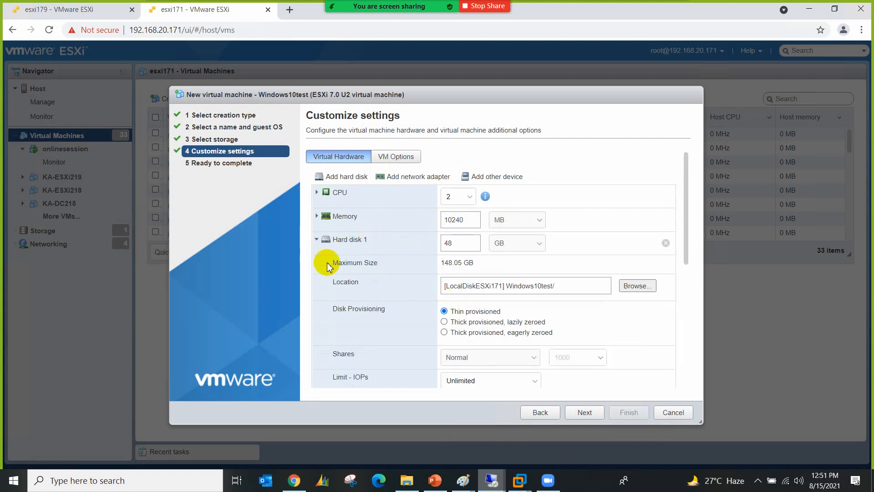
{"action": "left_click", "coordinate": [318, 239]}
Step: Set the boot firmware to BIOS under VM Options
{"action": "left_click", "coordinate": [382, 156]}
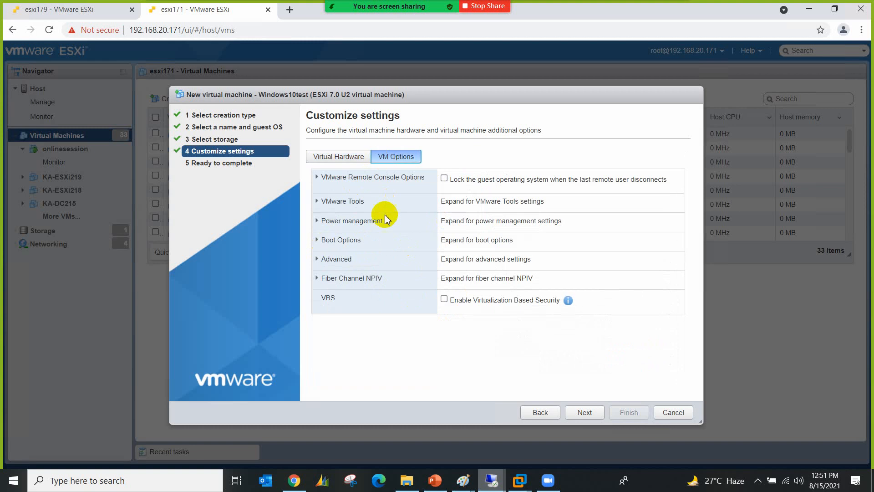
{"action": "left_click", "coordinate": [355, 240]}
{"action": "left_click", "coordinate": [476, 270]}
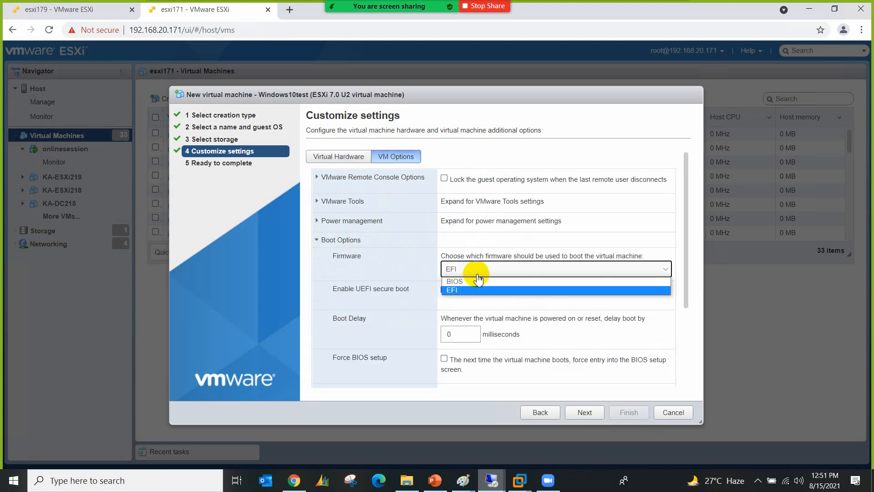
{"action": "left_click", "coordinate": [476, 280]}
{"action": "left_click", "coordinate": [473, 270]}
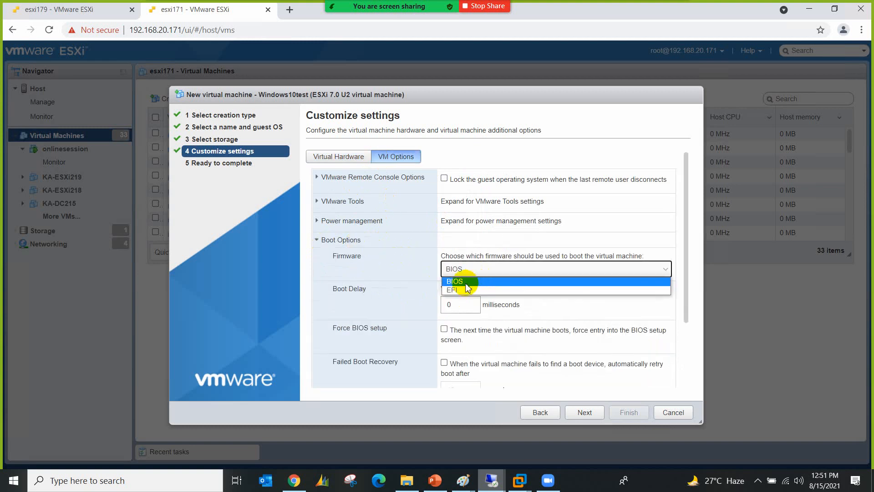
{"action": "left_click", "coordinate": [466, 281]}
{"action": "left_click", "coordinate": [316, 240]}
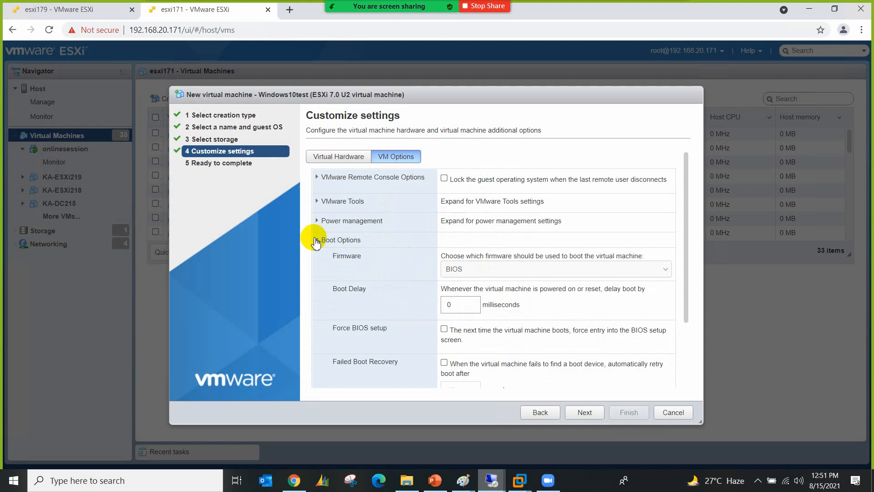
{"action": "left_click", "coordinate": [319, 157]}
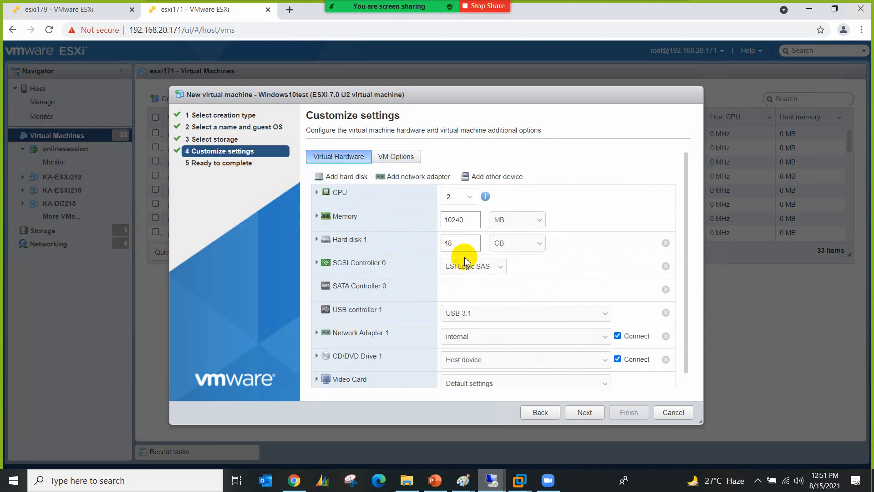
Step: Connect the network adapter to VM Network and finish creating Windows10test
{"action": "left_click", "coordinate": [468, 335]}
{"action": "left_click", "coordinate": [471, 363]}
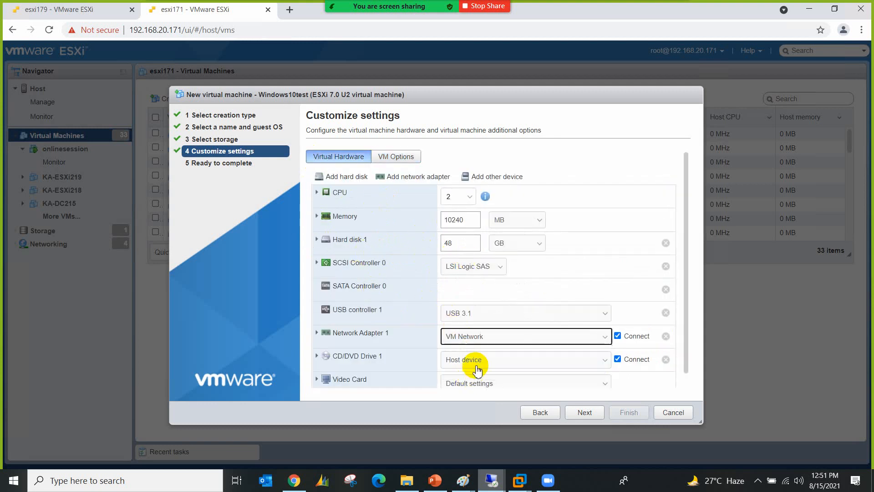
{"action": "left_click", "coordinate": [476, 360]}
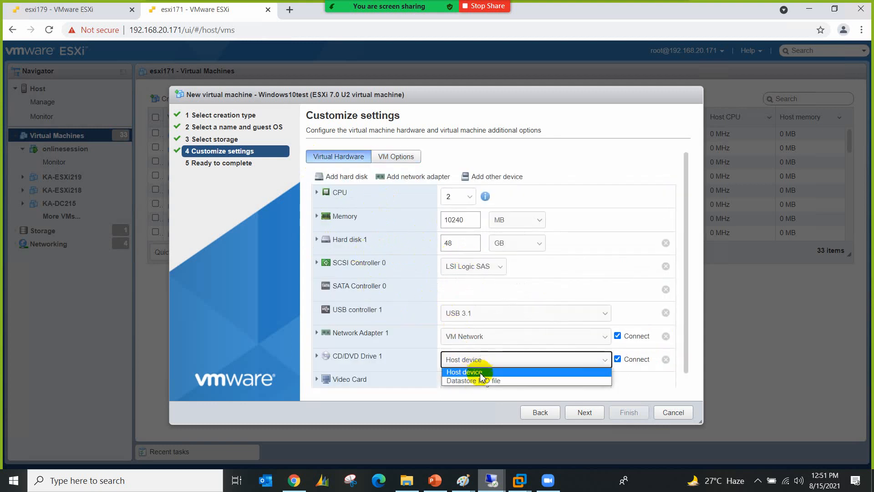
{"action": "left_click", "coordinate": [575, 413]}
{"action": "left_click", "coordinate": [629, 412]}
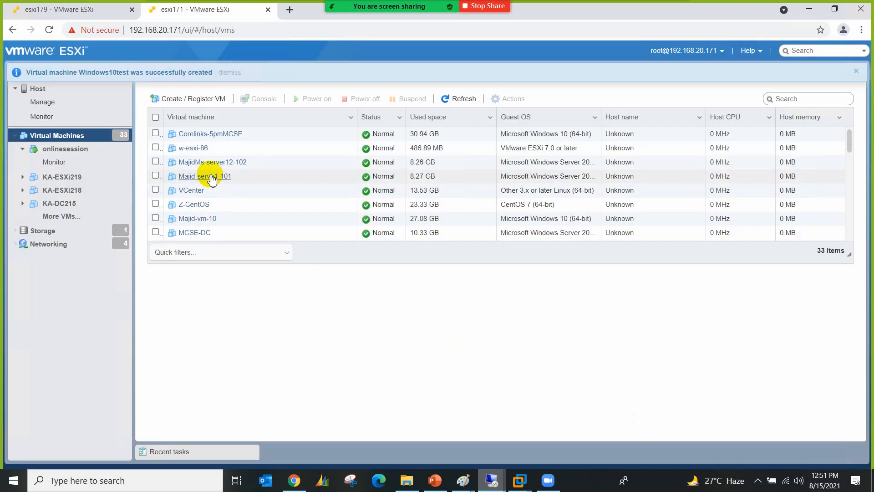
Step: Review Windows10test's details (2 CPUs, 10 GB memory, 48 GB disk), then return to esxi179
{"action": "scroll", "coordinate": [271, 191], "scroll_direction": "down", "scroll_amount": 10}
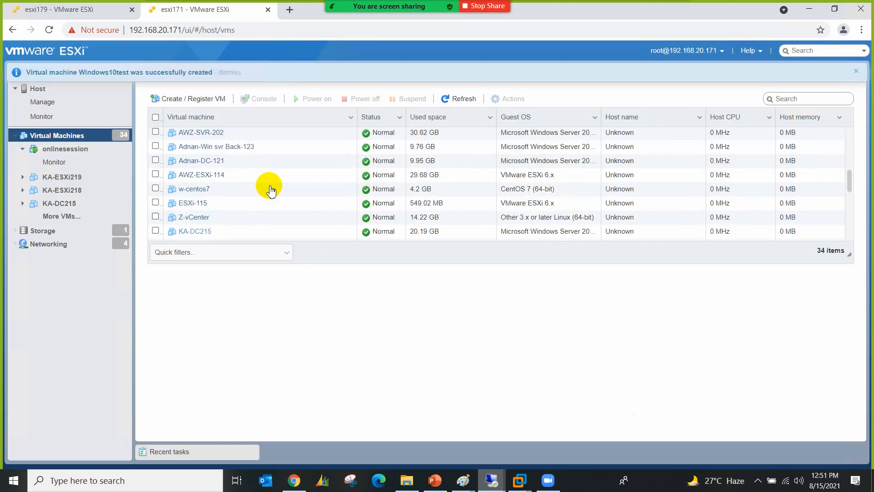
{"action": "left_click", "coordinate": [202, 234]}
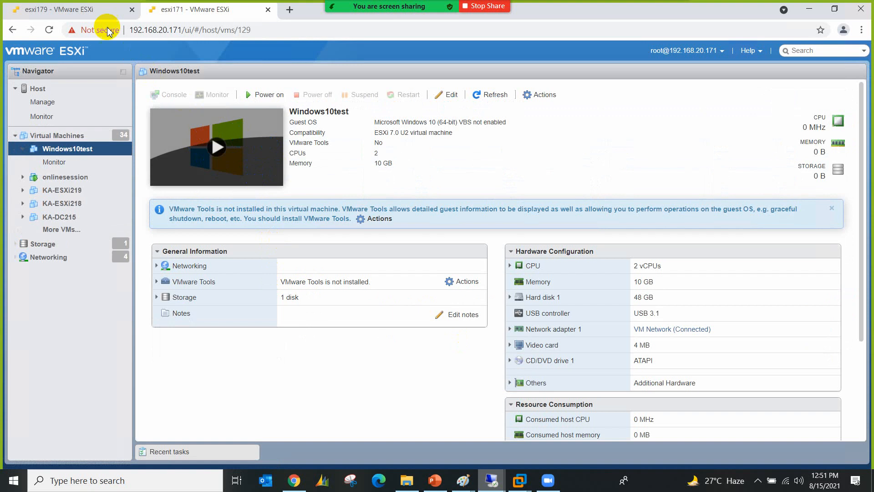
{"action": "left_click", "coordinate": [91, 10]}
Step: Create an 'isoimages' folder in esxi179's mylocalstorage datastore
{"action": "left_click", "coordinate": [71, 149]}
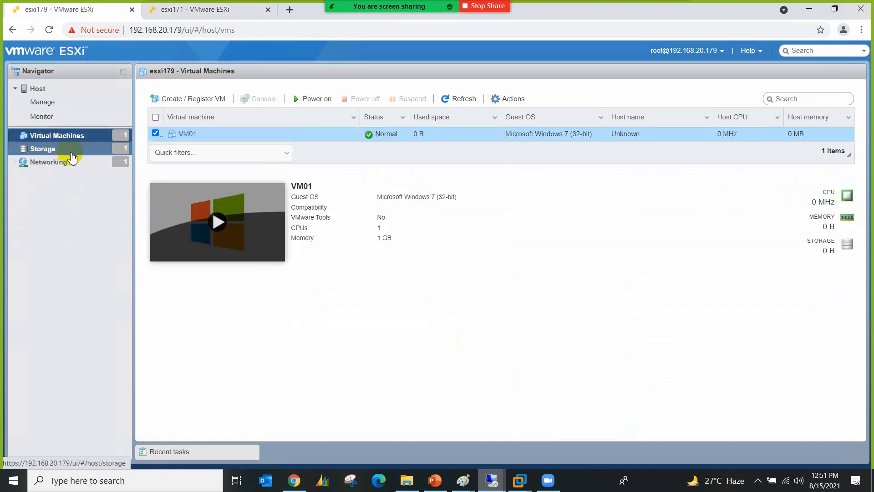
{"action": "left_click", "coordinate": [232, 151]}
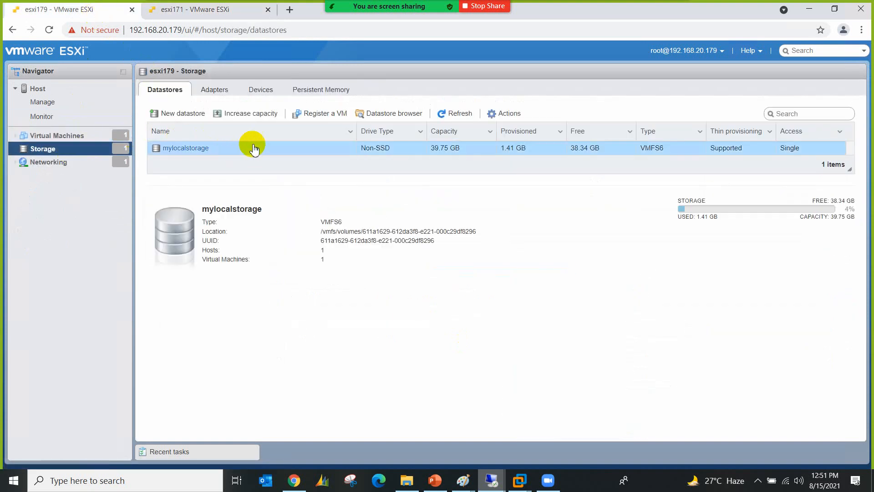
{"action": "left_click", "coordinate": [381, 117]}
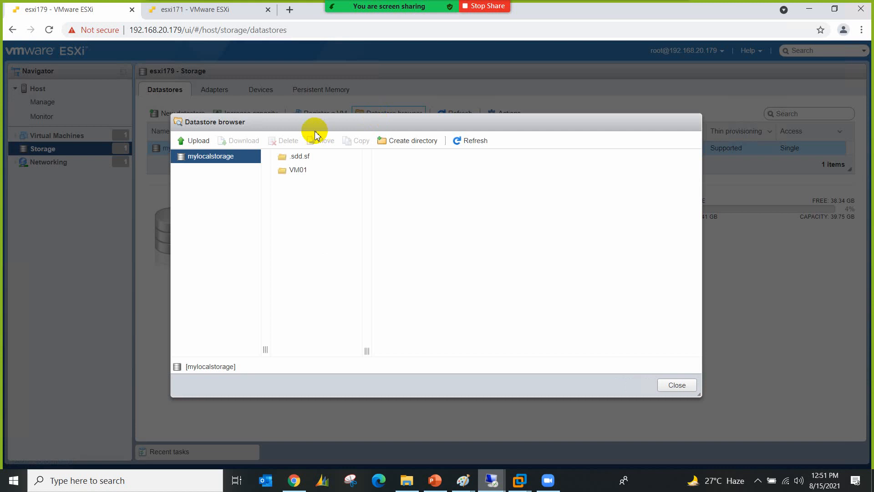
{"action": "left_click", "coordinate": [391, 140]}
{"action": "left_click", "coordinate": [440, 233]}
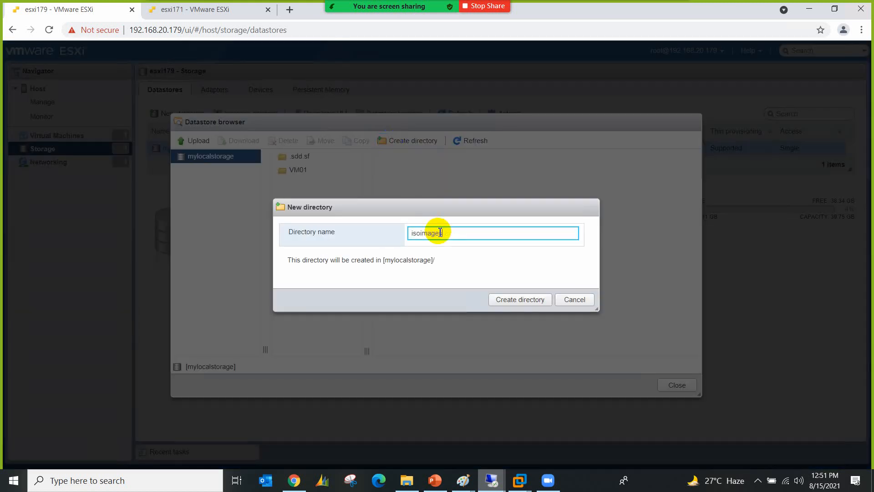
{"action": "type", "text": "isoimages"}
{"action": "left_click", "coordinate": [510, 299]}
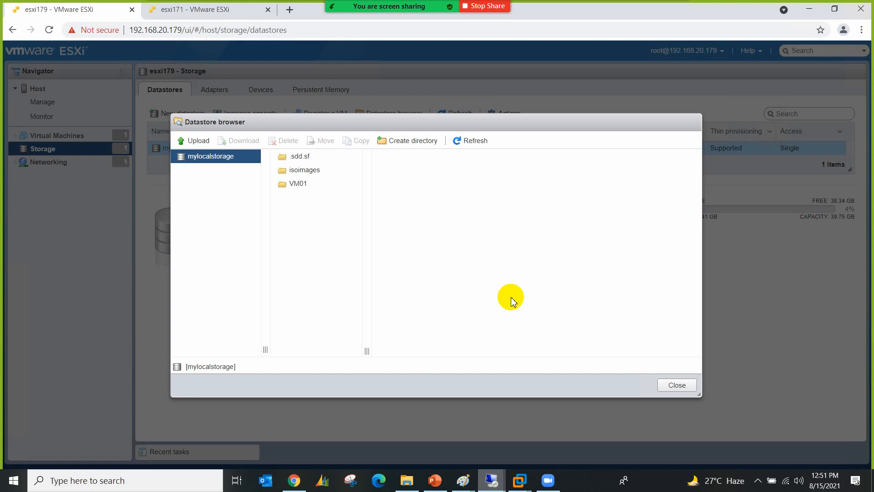
Step: Open isoimages and browse Downloads and the E: drive for an upload, then cancel and close the browser
{"action": "left_click", "coordinate": [312, 171]}
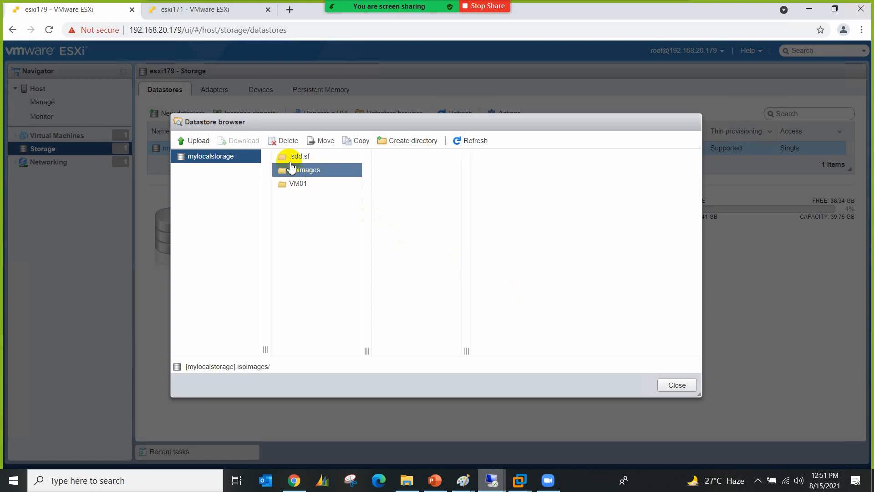
{"action": "left_click", "coordinate": [198, 137]}
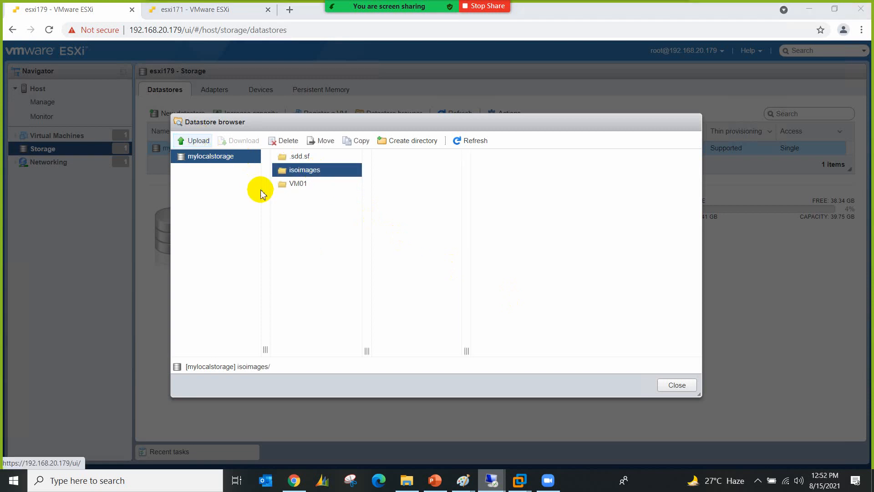
{"action": "left_click", "coordinate": [53, 103]}
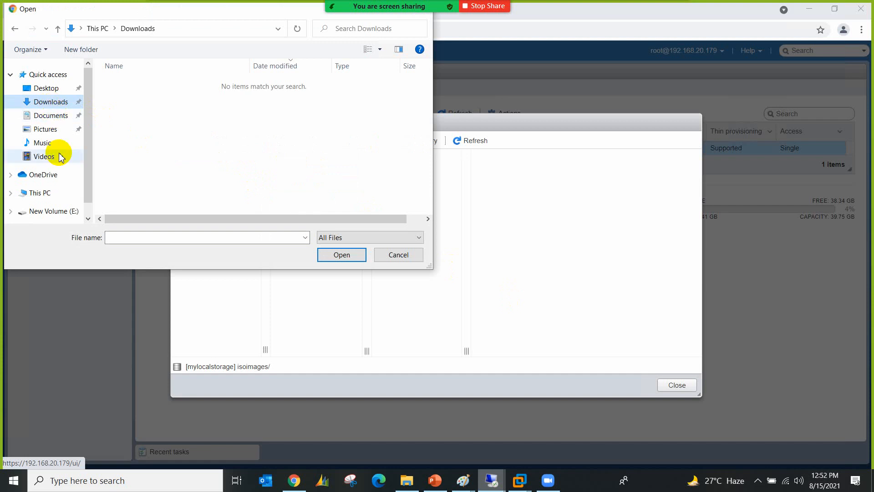
{"action": "scroll", "coordinate": [85, 213], "scroll_direction": "down", "scroll_amount": 1}
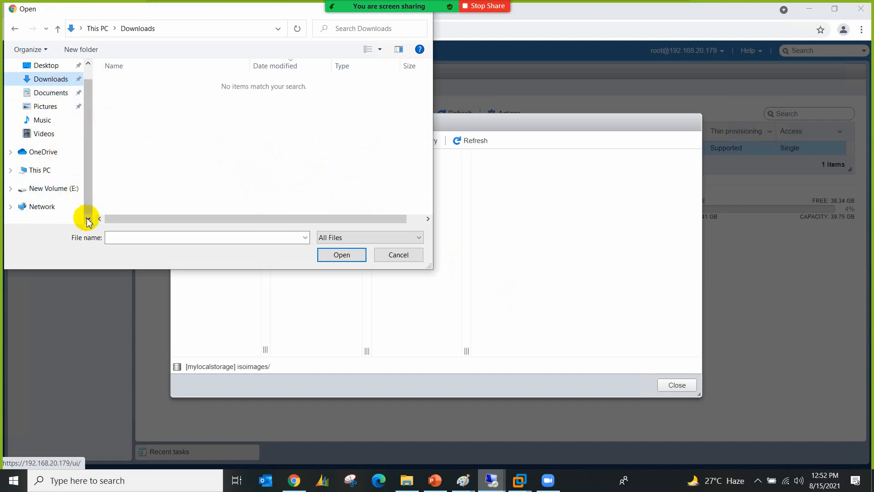
{"action": "left_click", "coordinate": [68, 189]}
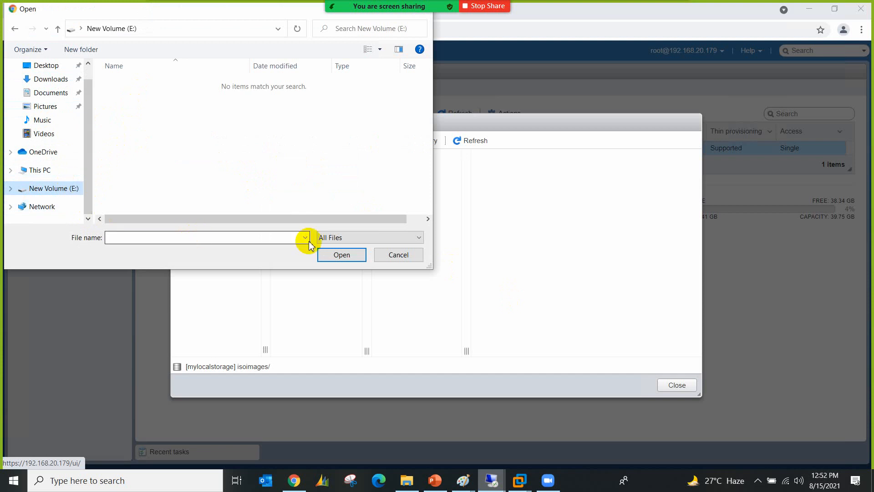
{"action": "left_click", "coordinate": [399, 255]}
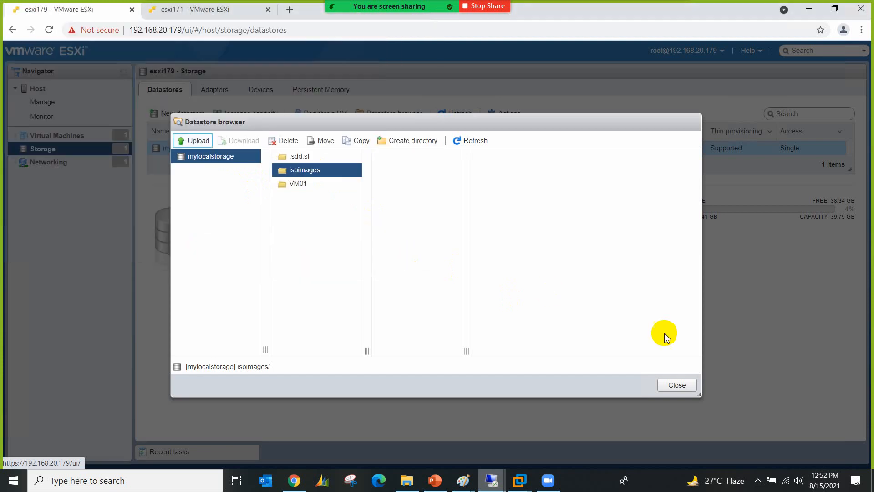
{"action": "left_click", "coordinate": [677, 385]}
Step: On esxi171, open the isoimages folder of the LocalDiskESXi171 datastore
{"action": "left_click", "coordinate": [212, 9]}
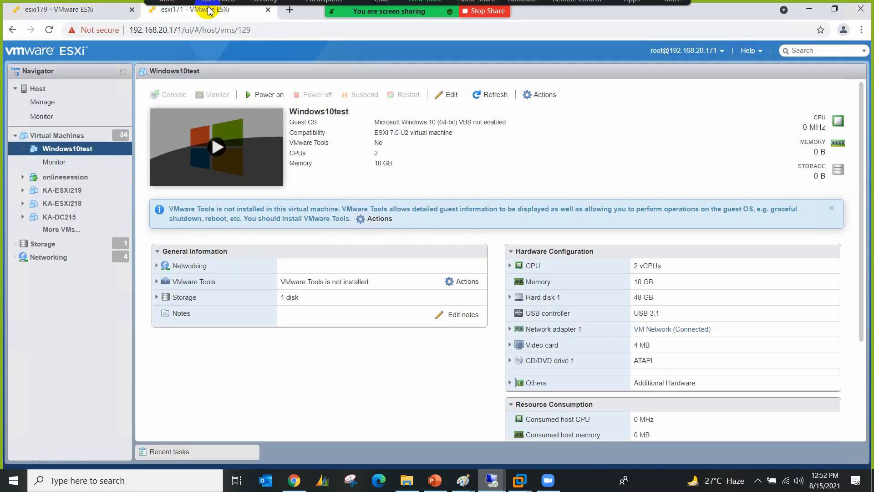
{"action": "left_click", "coordinate": [76, 242]}
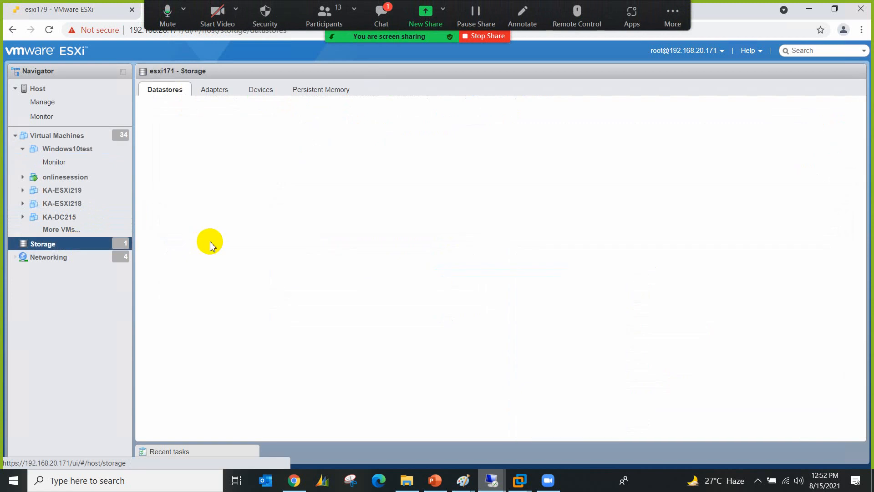
{"action": "left_click", "coordinate": [250, 155]}
{"action": "left_click", "coordinate": [370, 113]}
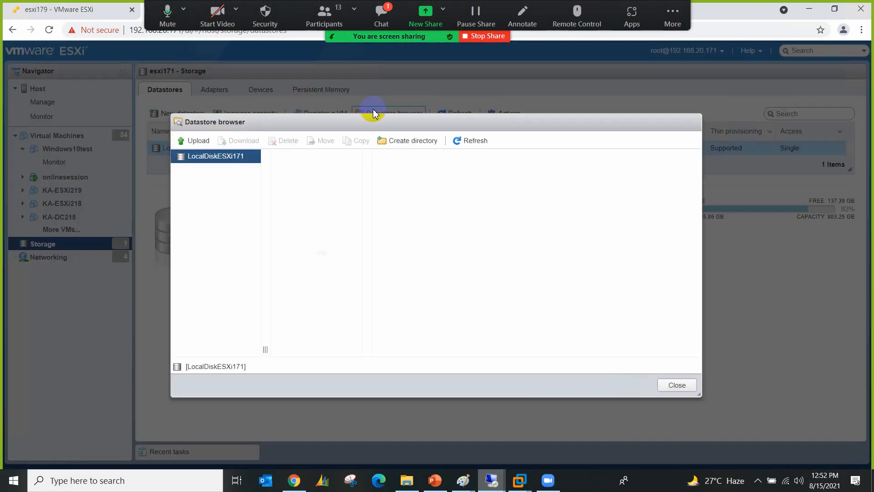
{"action": "left_click", "coordinate": [312, 224]}
{"action": "left_click", "coordinate": [304, 292]}
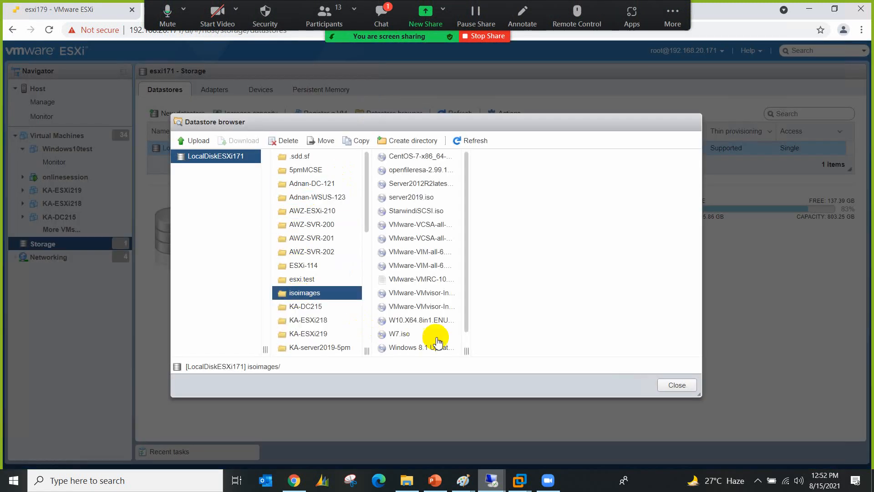
Step: Widen the file list and select the VCSA 7.0.2, Server2012R2latest and server2019 ISOs
{"action": "left_click", "coordinate": [461, 348]}
{"action": "left_click_drag", "start_coordinate": [531, 358], "coordinate": [591, 353]}
{"action": "left_click", "coordinate": [514, 251]}
{"action": "left_click", "coordinate": [511, 239]}
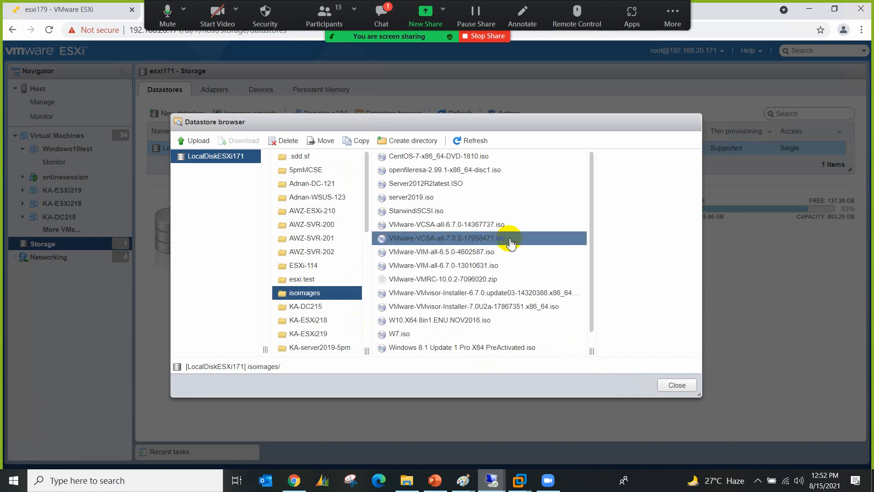
{"action": "left_click", "coordinate": [410, 183]}
{"action": "left_click", "coordinate": [414, 198]}
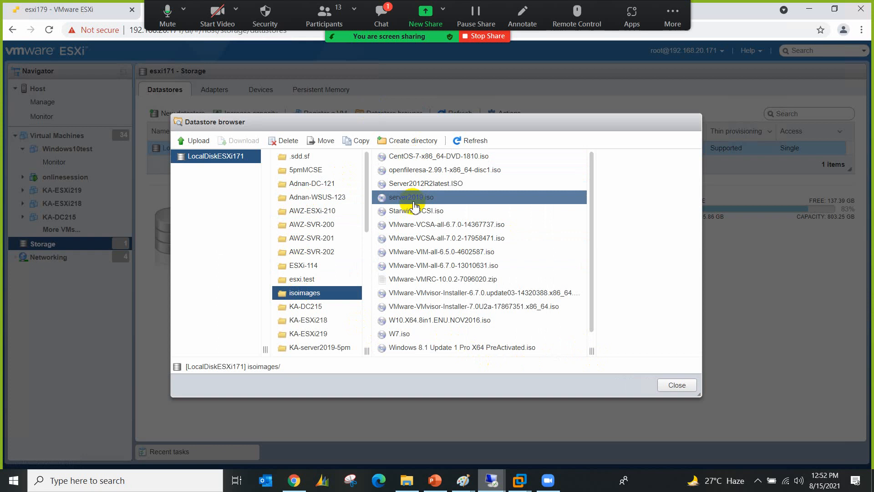
Step: Point out the remaining ISOs, including VMvisor 6.7.0 and W7.iso, then close the datastore browser
{"action": "left_click", "coordinate": [433, 252]}
{"action": "left_click", "coordinate": [431, 293]}
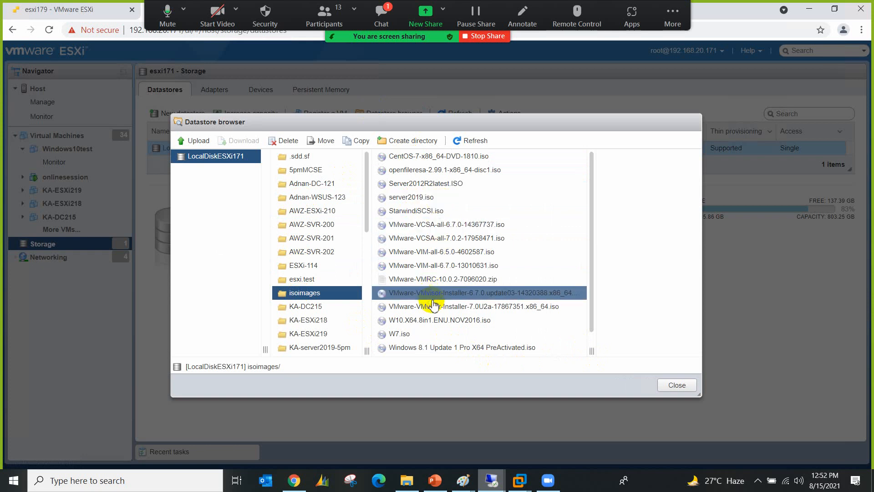
{"action": "left_click", "coordinate": [447, 320]}
{"action": "left_click", "coordinate": [399, 334]}
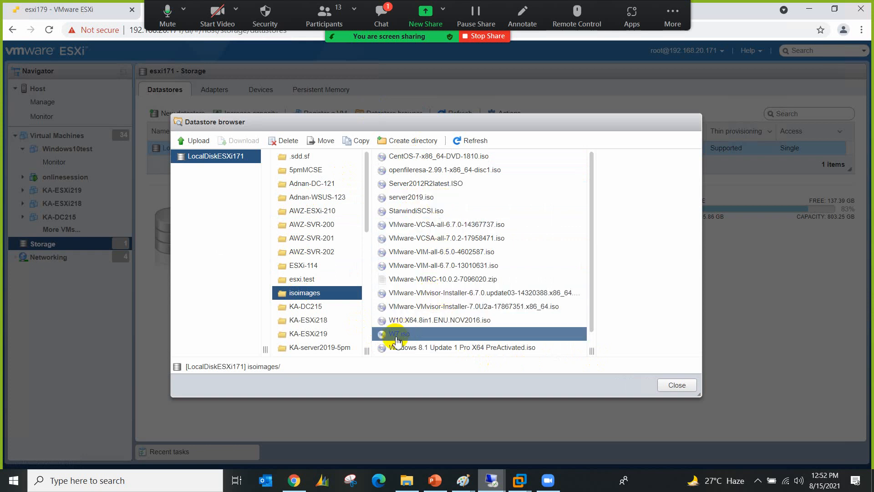
{"action": "left_click", "coordinate": [420, 344]}
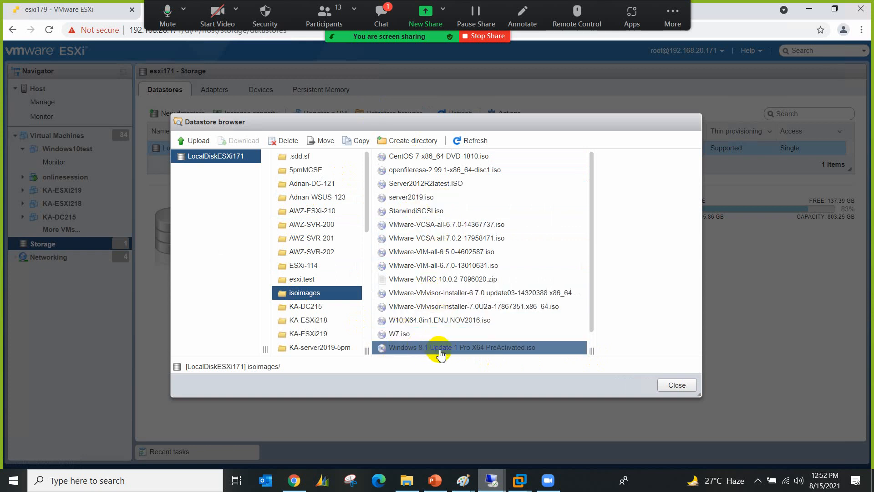
{"action": "left_click", "coordinate": [380, 21]}
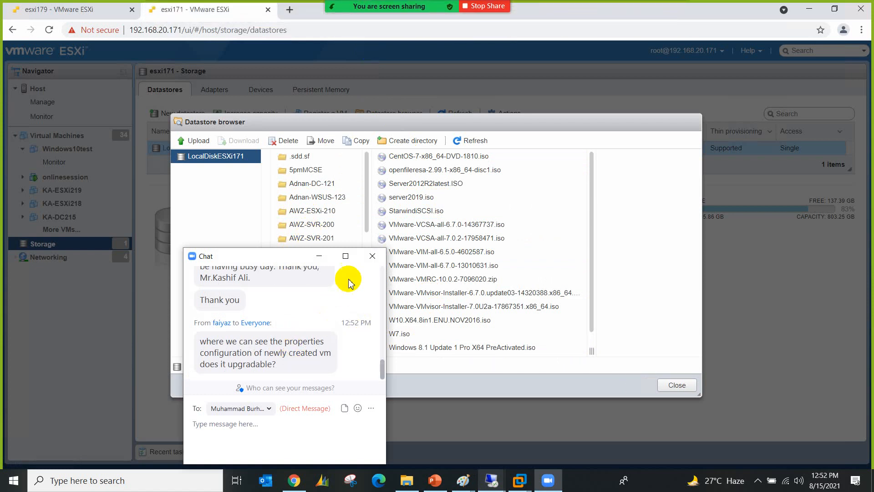
{"action": "left_click", "coordinate": [373, 258]}
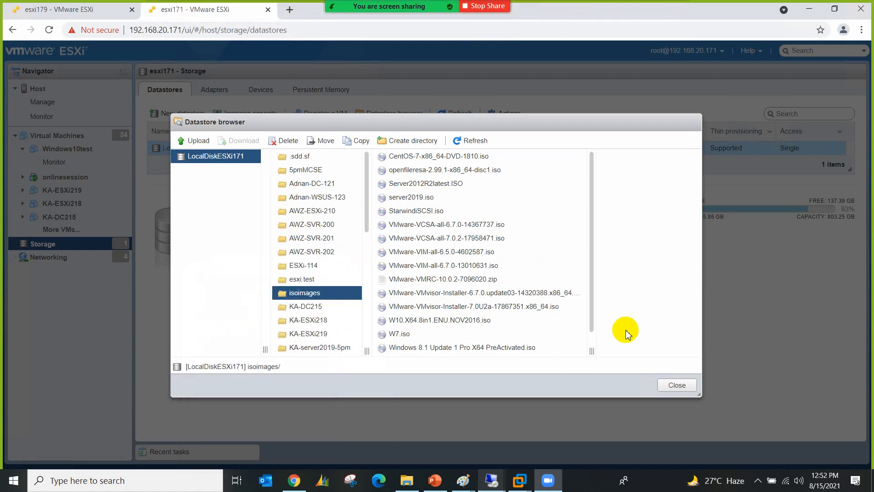
{"action": "left_click", "coordinate": [677, 385]}
Step: Open VM01 on esxi179 and review its hardware in Edit settings, cancelling without changes
{"action": "left_click", "coordinate": [87, 10]}
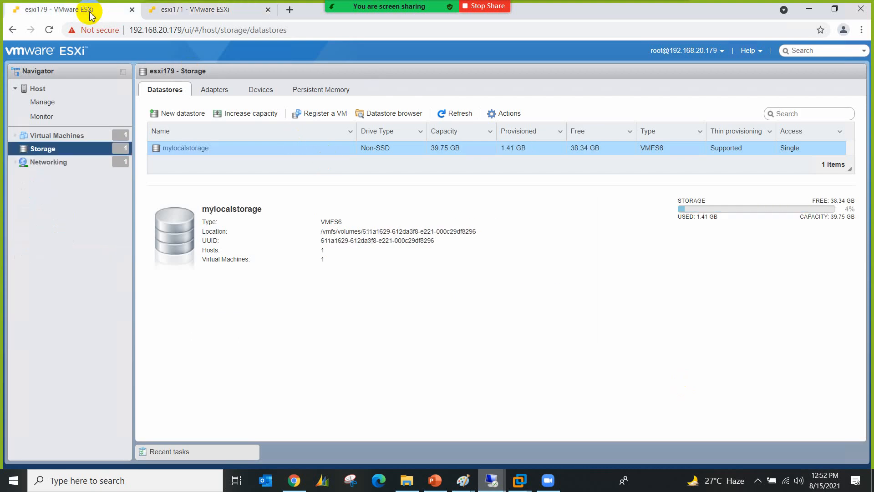
{"action": "left_click", "coordinate": [101, 137]}
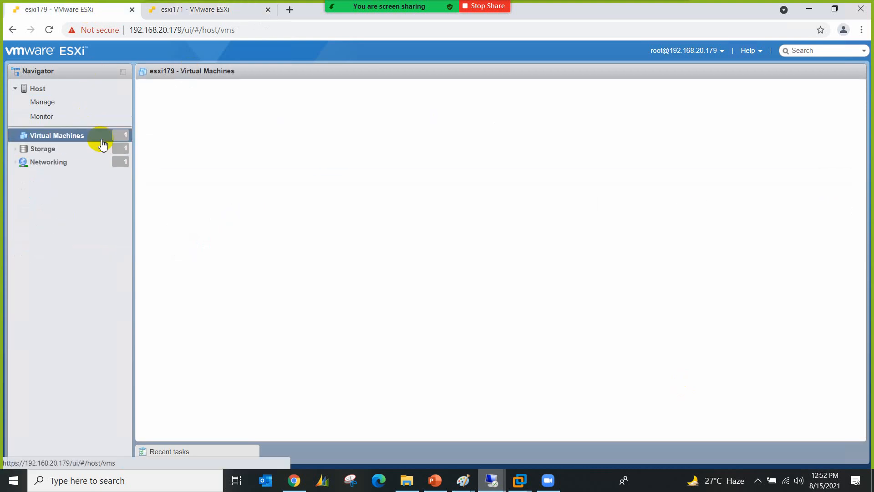
{"action": "left_click", "coordinate": [187, 134]}
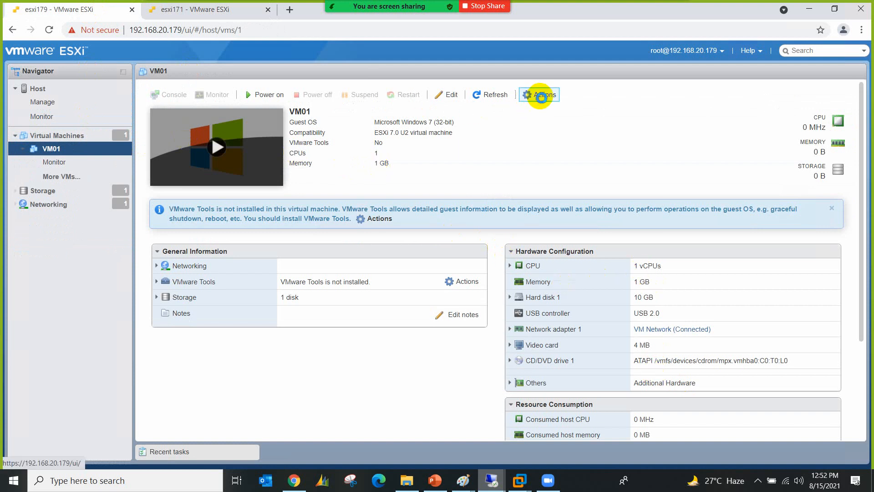
{"action": "left_click", "coordinate": [541, 96]}
{"action": "left_click", "coordinate": [553, 260]}
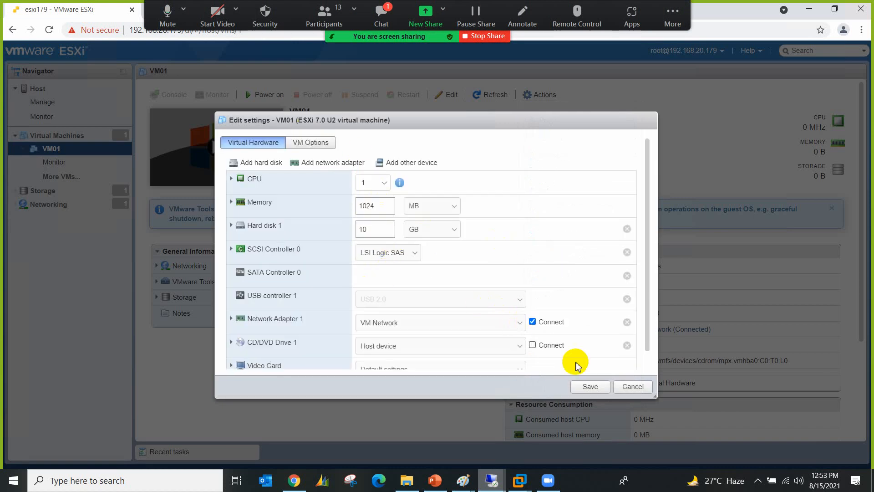
{"action": "left_click", "coordinate": [623, 384]}
{"action": "left_click", "coordinate": [387, 15]}
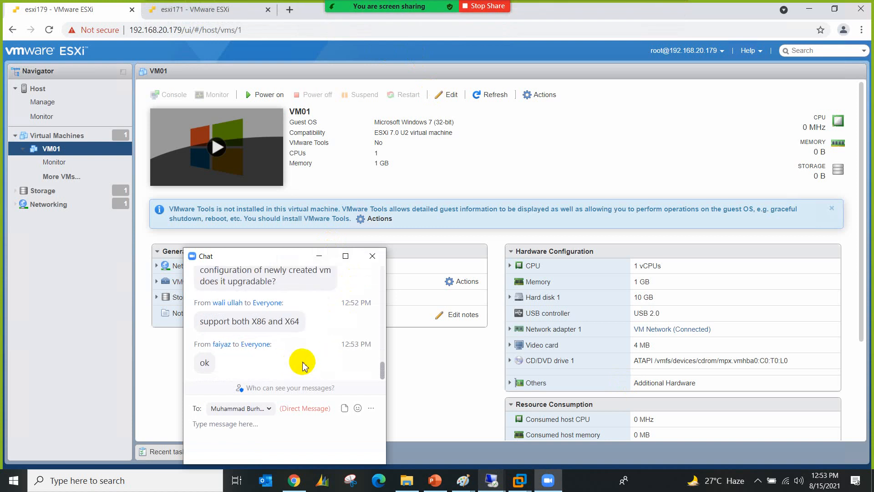
{"action": "left_click", "coordinate": [370, 256]}
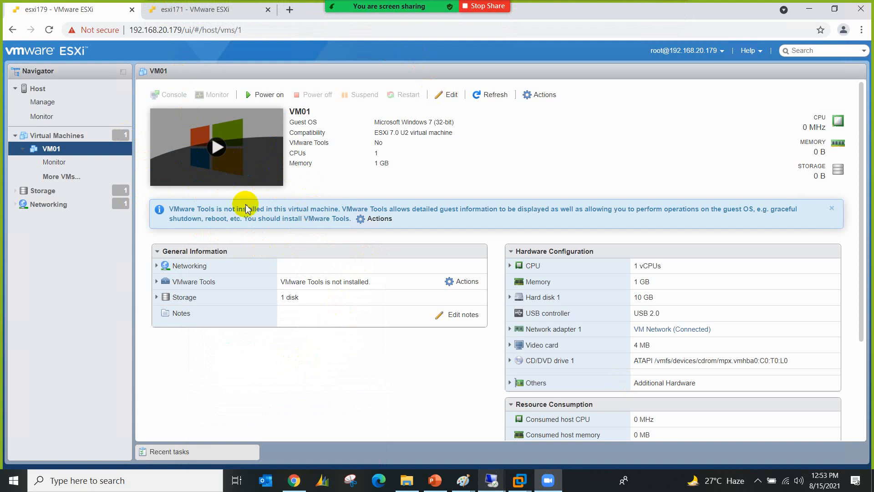
Step: Open Windows10test's settings on esxi171 and review the General and Boot VM options
{"action": "left_click", "coordinate": [207, 10]}
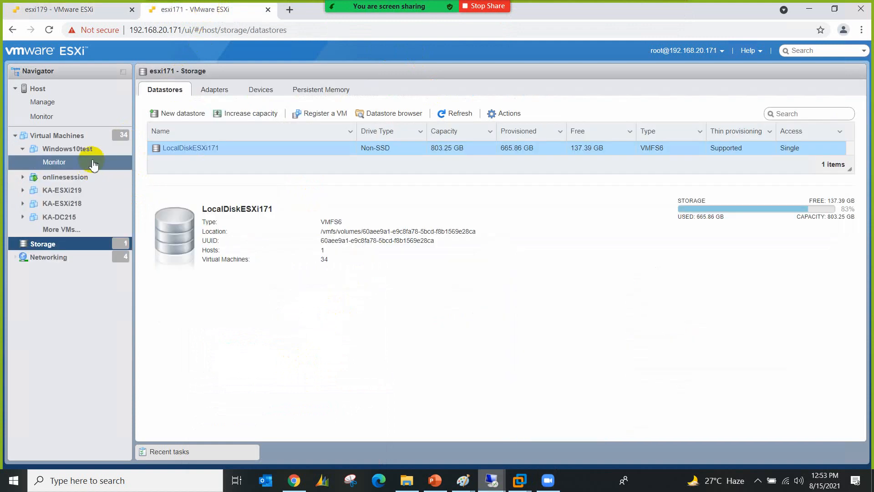
{"action": "left_click", "coordinate": [106, 150]}
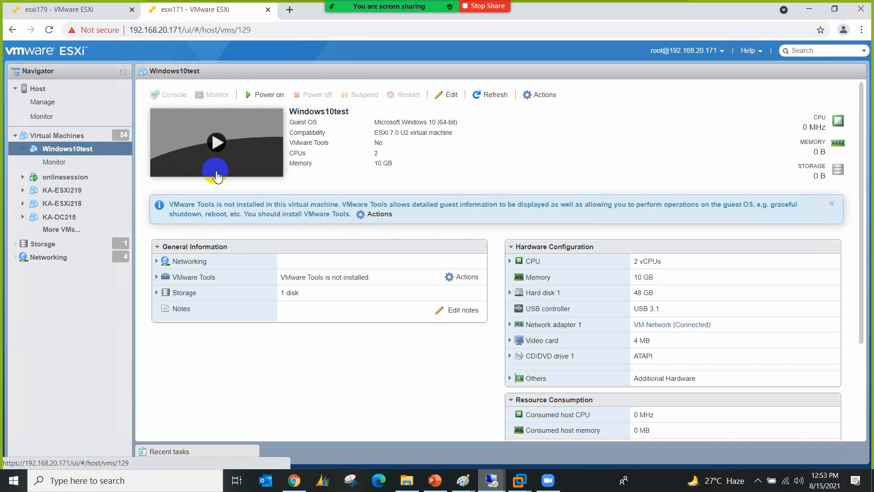
{"action": "left_click", "coordinate": [535, 95]}
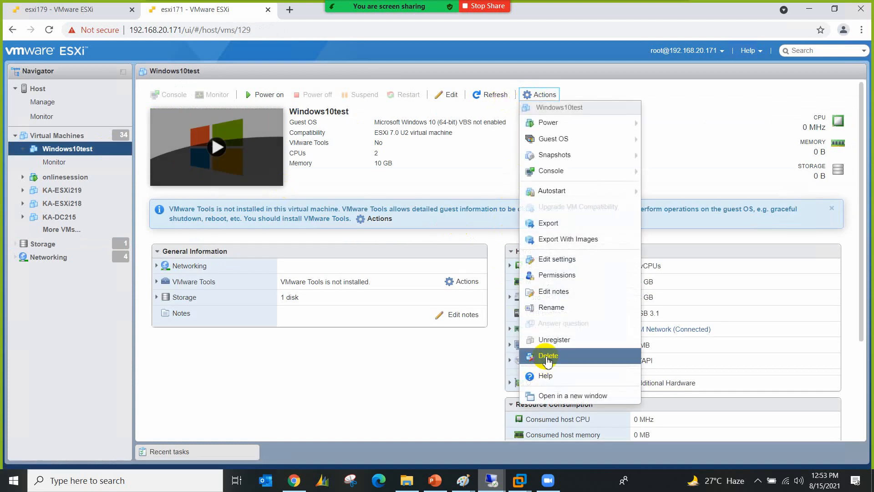
{"action": "left_click", "coordinate": [570, 260]}
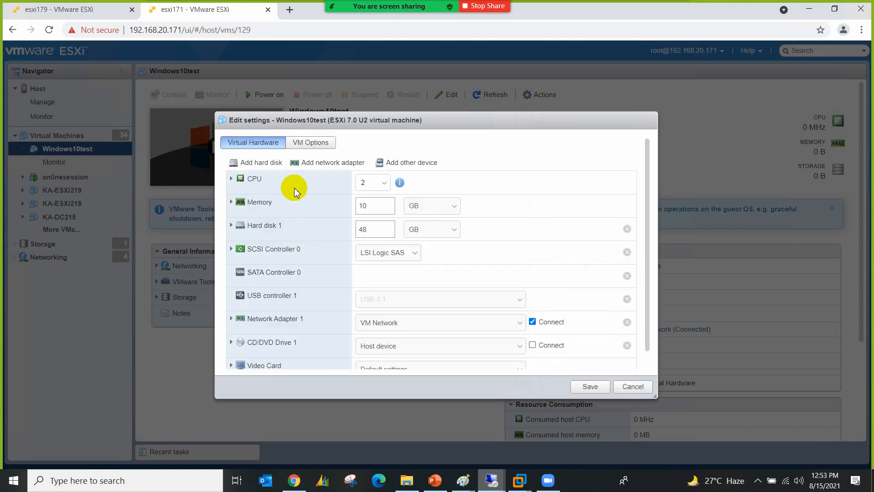
{"action": "left_click", "coordinate": [303, 142]}
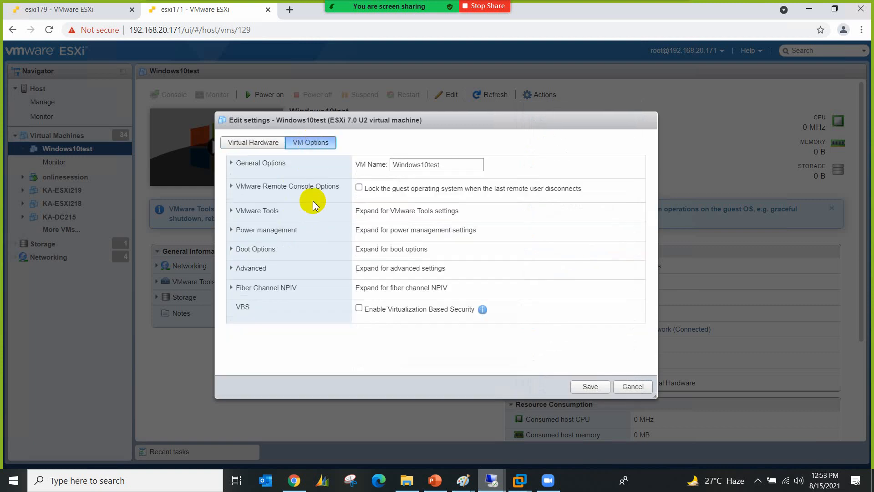
{"action": "left_click", "coordinate": [254, 168]}
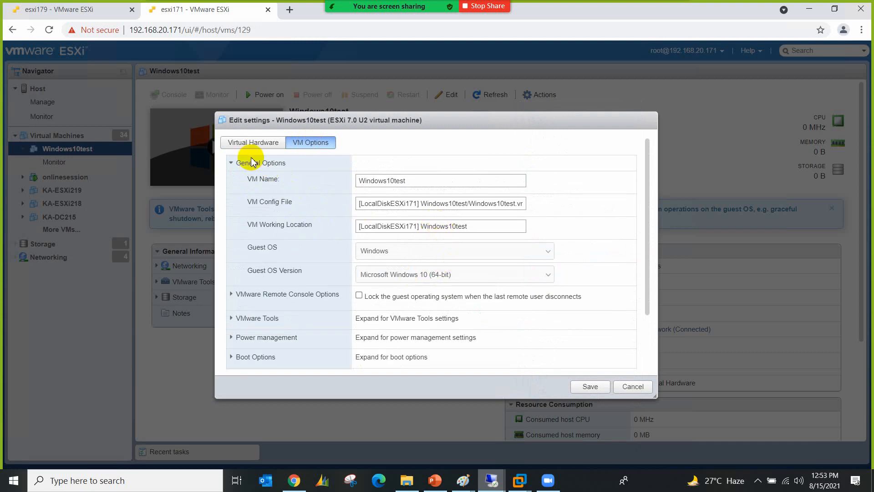
{"action": "left_click", "coordinate": [236, 169]}
{"action": "left_click", "coordinate": [262, 250]}
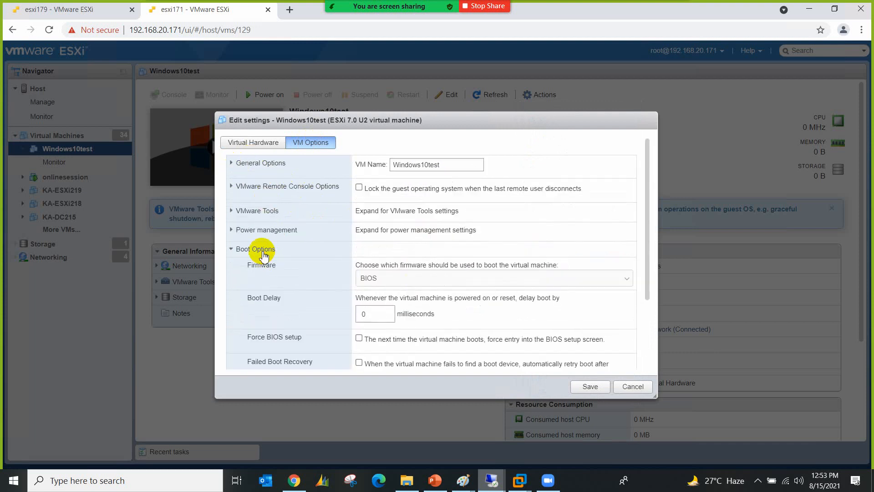
{"action": "left_click", "coordinate": [255, 250]}
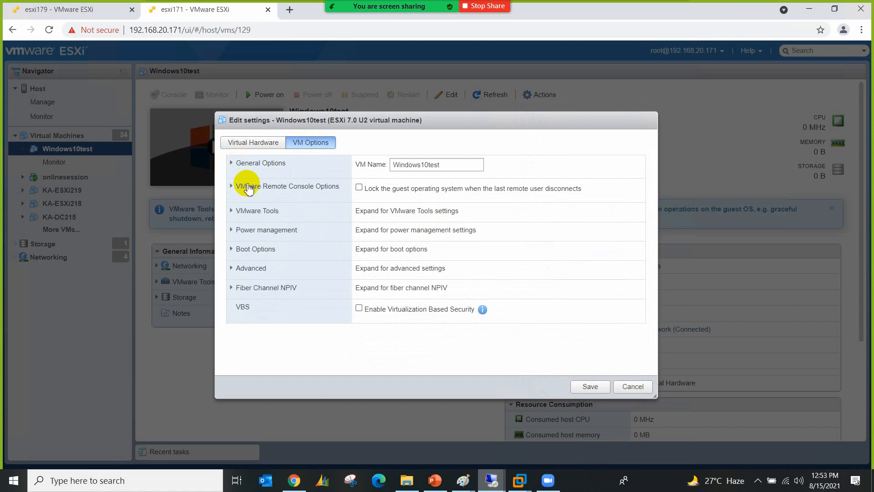
Step: Save the Windows10test settings and go to esxi171's storage datastores
{"action": "left_click", "coordinate": [581, 386]}
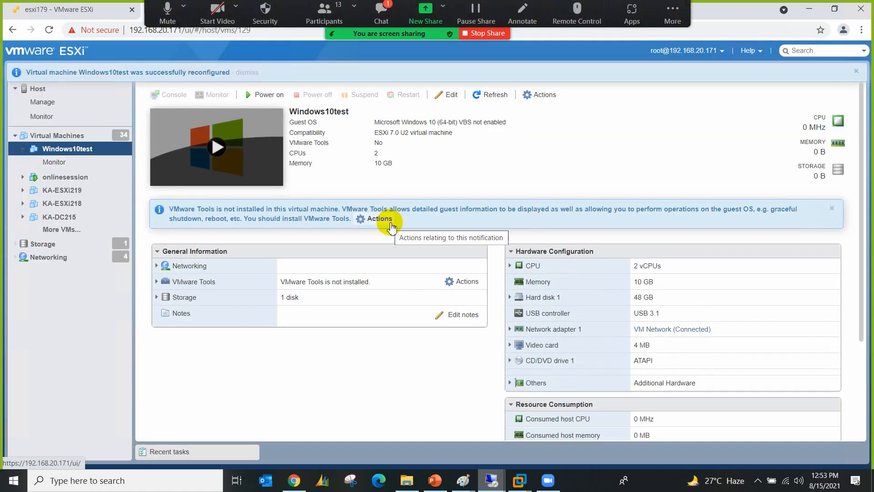
{"action": "left_click", "coordinate": [382, 16]}
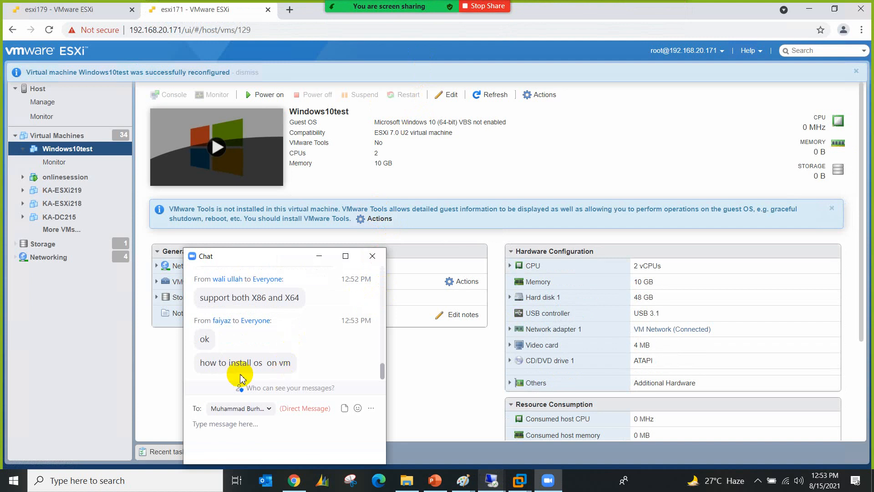
{"action": "left_click", "coordinate": [373, 256]}
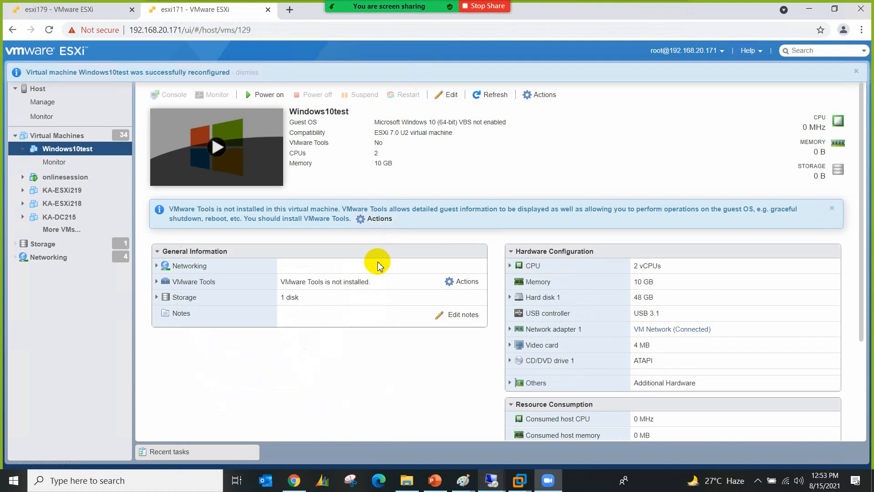
{"action": "left_click", "coordinate": [42, 244]}
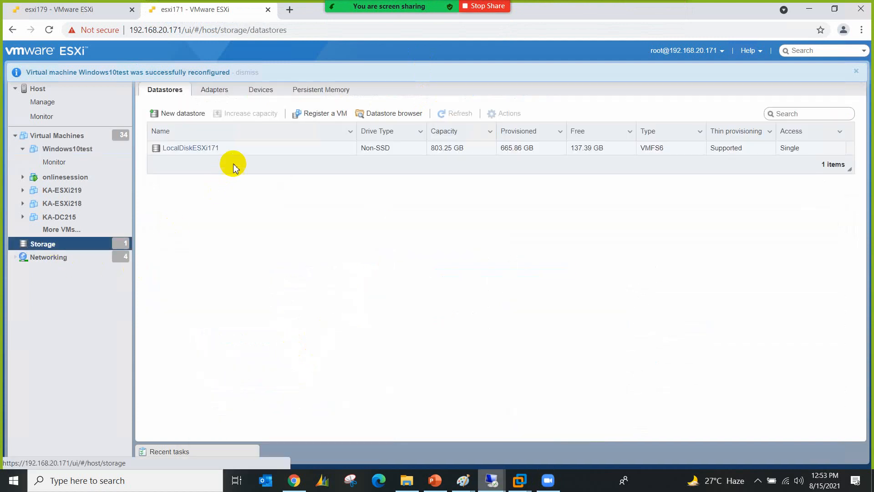
Step: View the isoimages folder on LocalDiskESXi171, then close the datastore browser
{"action": "left_click", "coordinate": [248, 152]}
{"action": "left_click", "coordinate": [374, 118]}
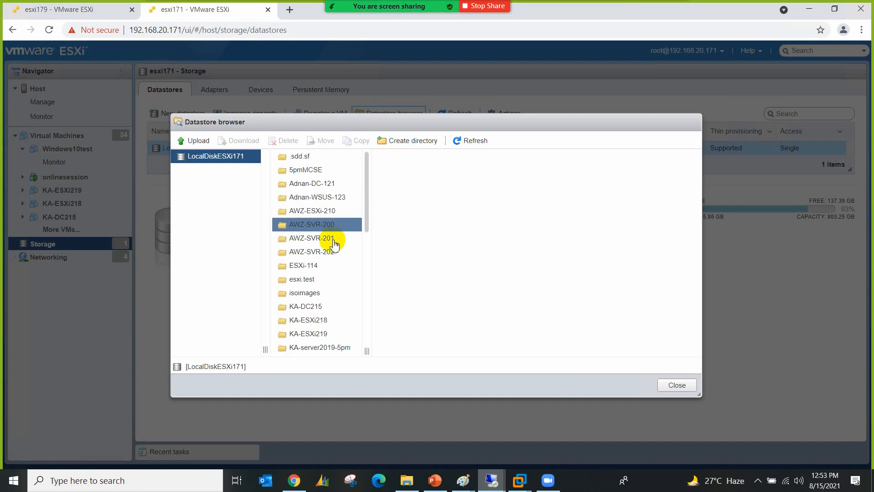
{"action": "left_click", "coordinate": [316, 295]}
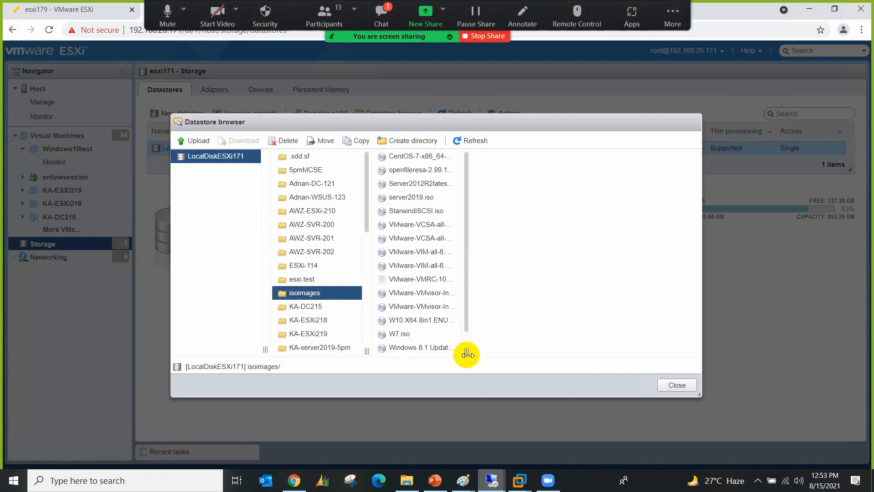
{"action": "left_click", "coordinate": [462, 171]}
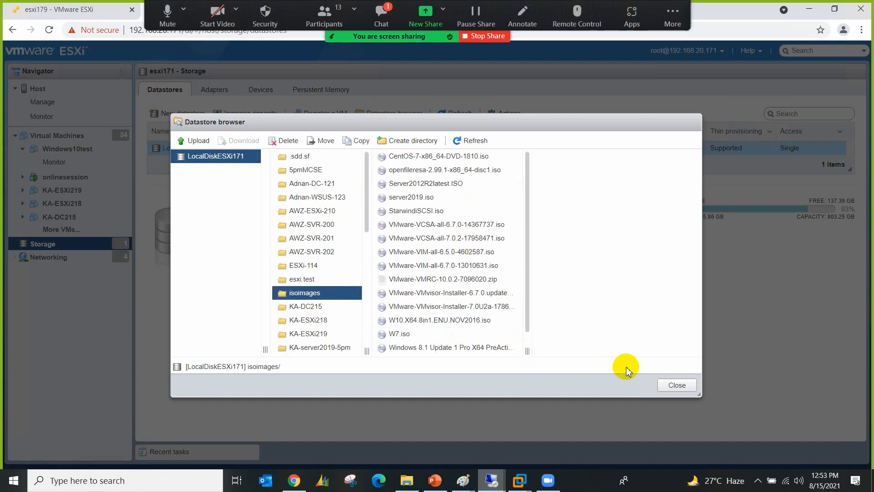
{"action": "left_click", "coordinate": [675, 385]}
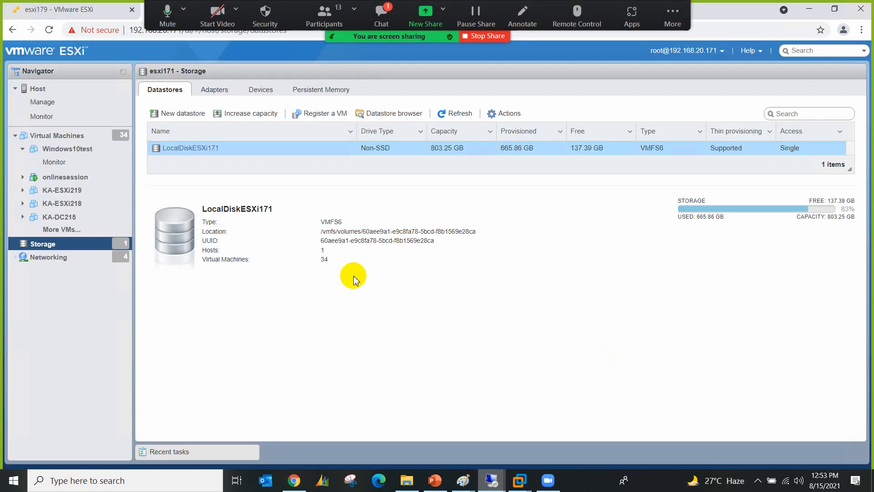
Step: Open Windows10test from the full VM list and start editing its settings
{"action": "left_click", "coordinate": [91, 229]}
{"action": "scroll", "coordinate": [215, 201], "scroll_direction": "down", "scroll_amount": 10}
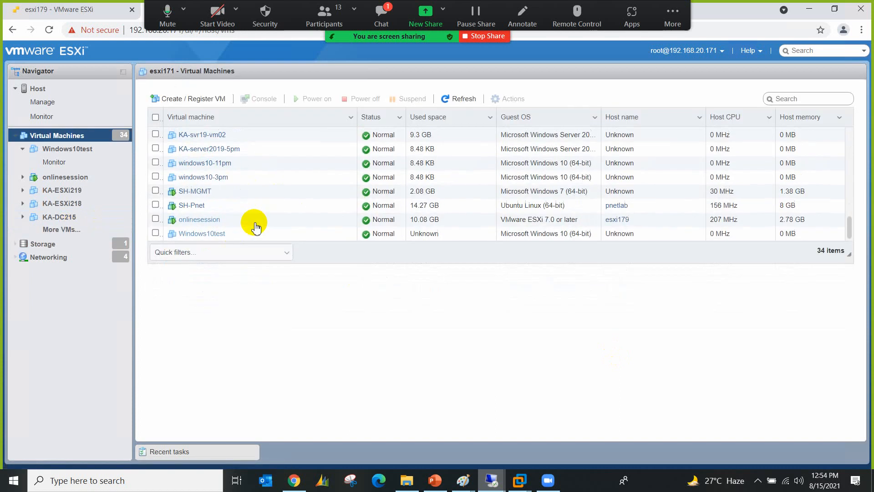
{"action": "left_click", "coordinate": [186, 230]}
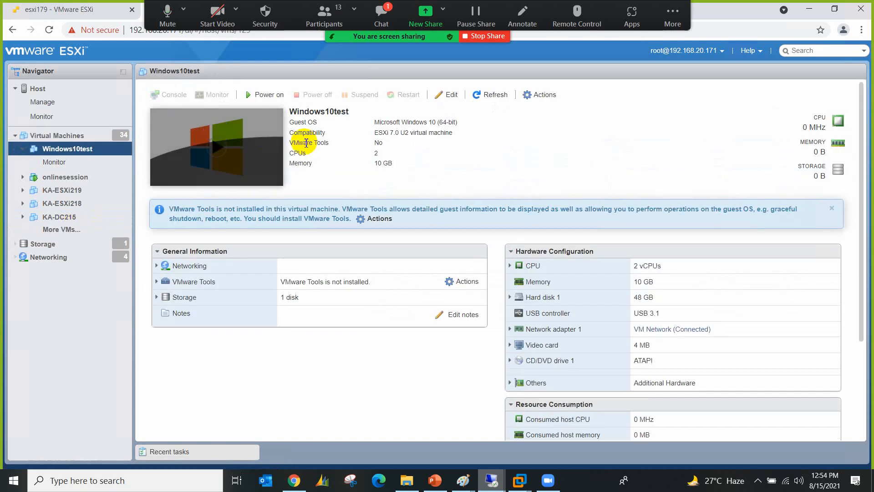
{"action": "left_click", "coordinate": [542, 96]}
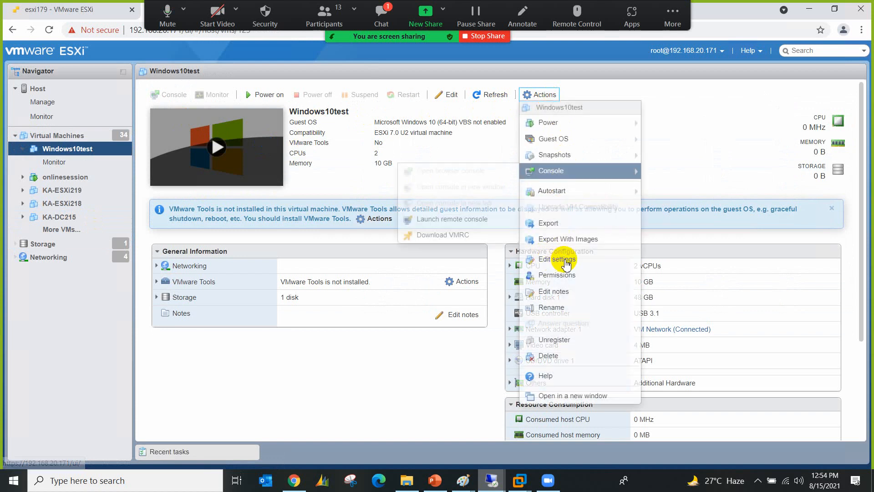
{"action": "left_click", "coordinate": [563, 261]}
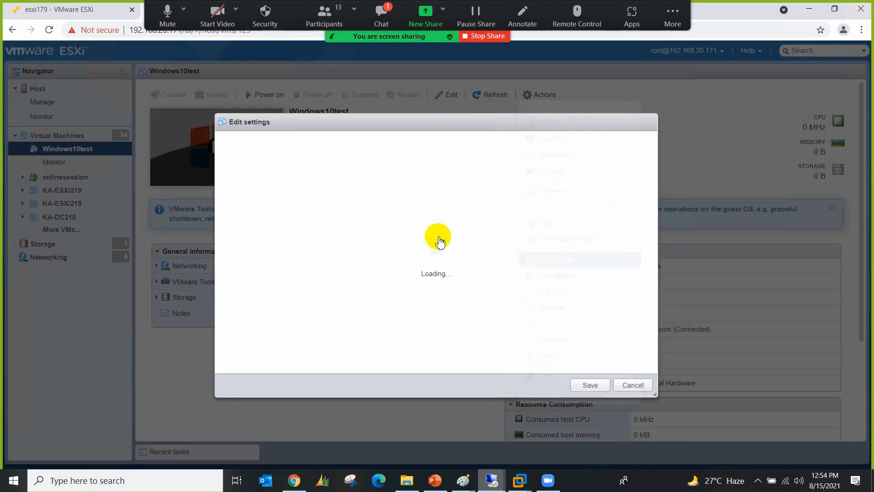
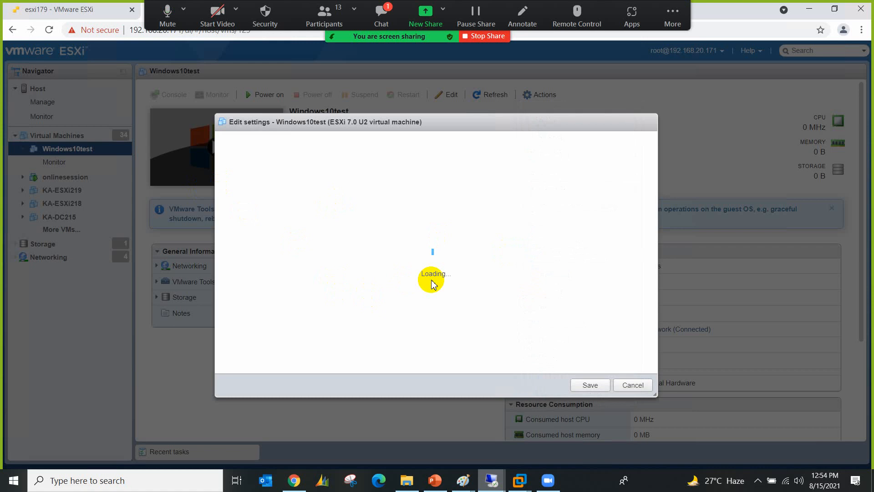
Step: Set Windows10test's CD/DVD Drive 1 source to Datastore ISO file
{"action": "left_click", "coordinate": [379, 18]}
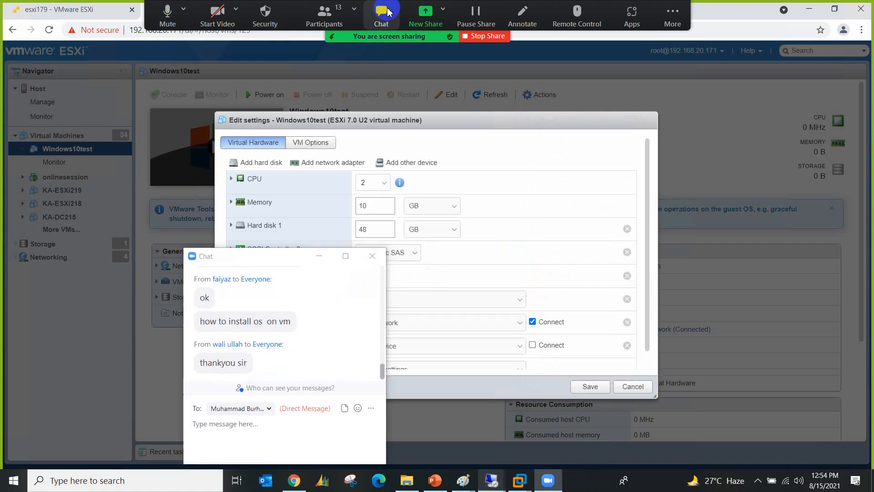
{"action": "left_click", "coordinate": [372, 256]}
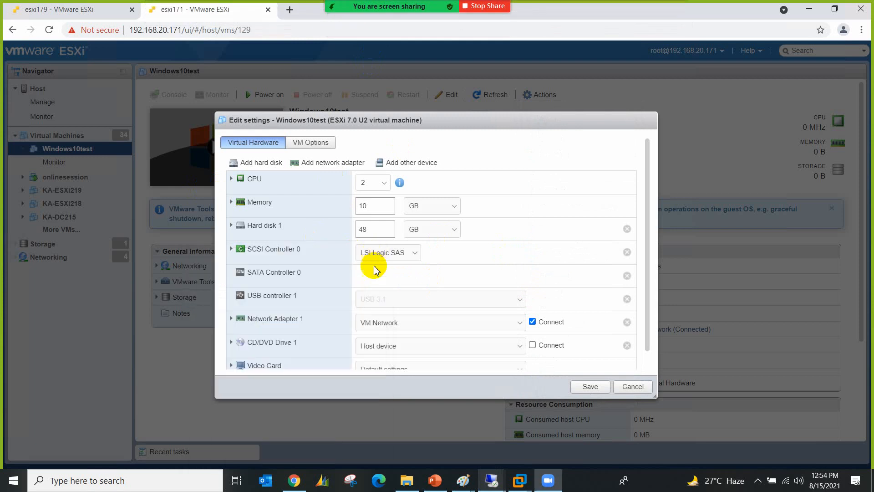
{"action": "left_click", "coordinate": [232, 342]}
{"action": "scroll", "coordinate": [417, 315], "scroll_direction": "down", "scroll_amount": 1}
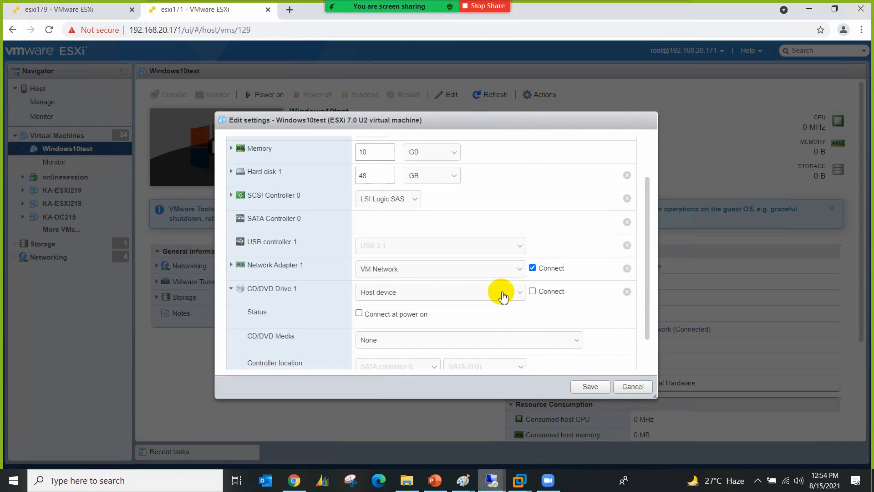
{"action": "left_click", "coordinate": [467, 295]}
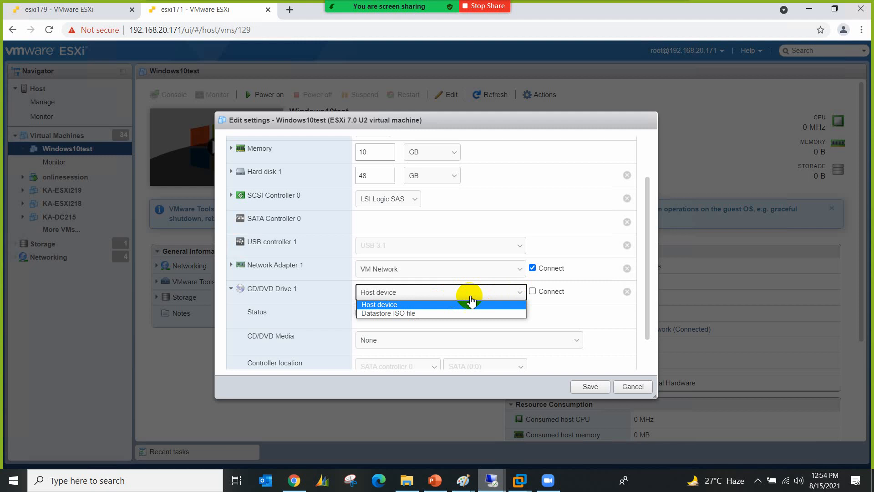
{"action": "left_click", "coordinate": [438, 314]}
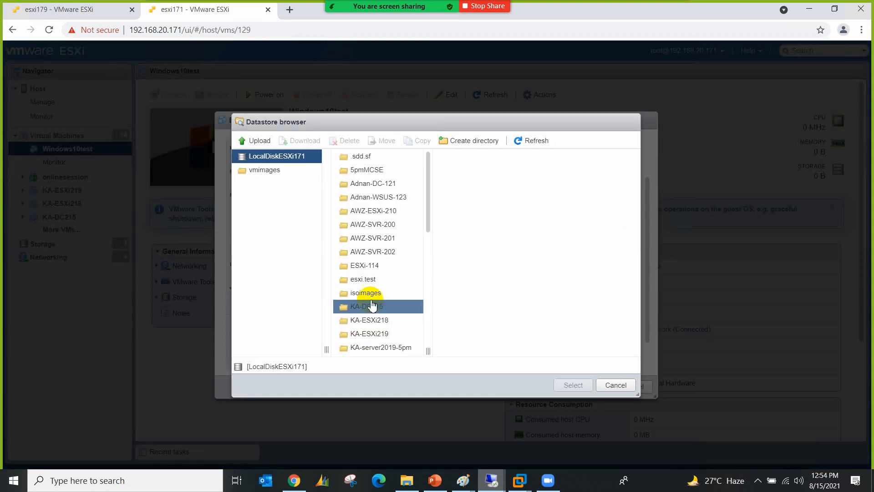
Step: Load W10.X64.8in1.ENU.NOV2016.iso from isoimages, connected and connecting at power on, and save
{"action": "left_click", "coordinate": [365, 293]}
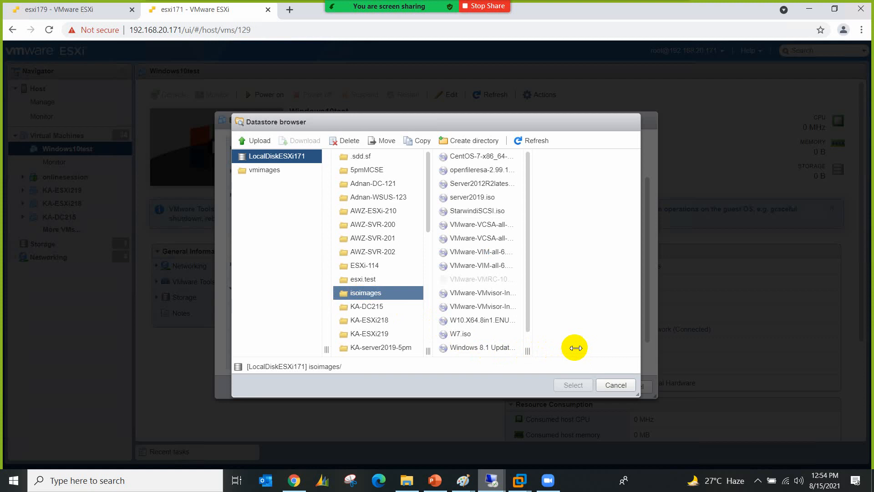
{"action": "left_click", "coordinate": [486, 323]}
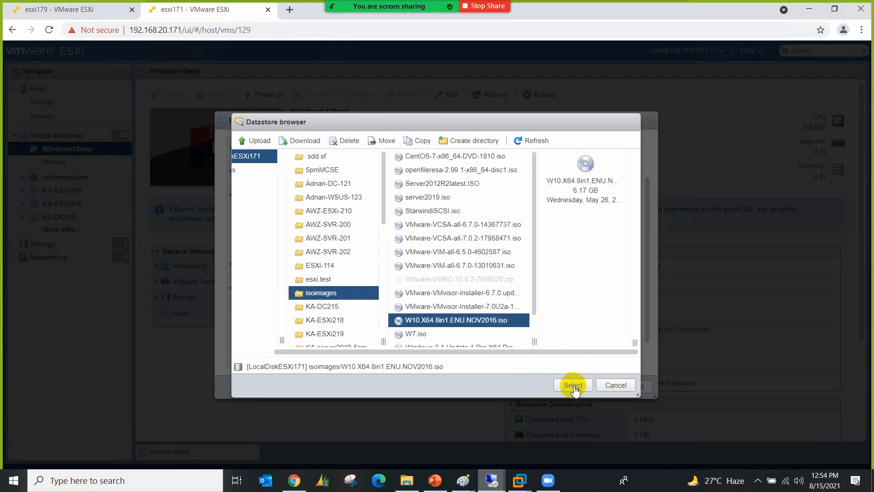
{"action": "left_click", "coordinate": [574, 387]}
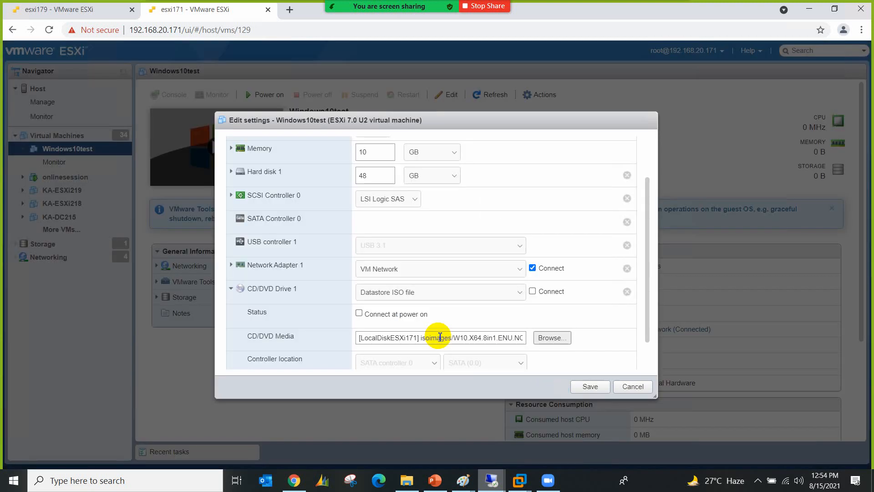
{"action": "left_click", "coordinate": [532, 292]}
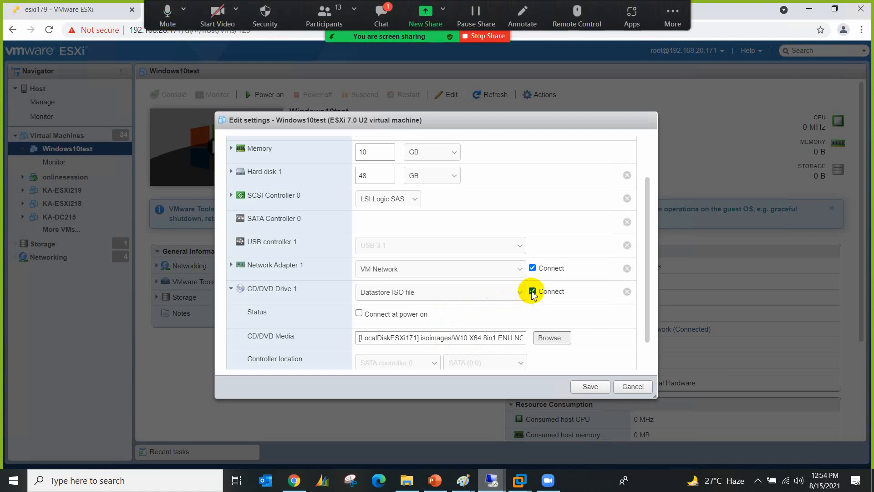
{"action": "left_click", "coordinate": [376, 318]}
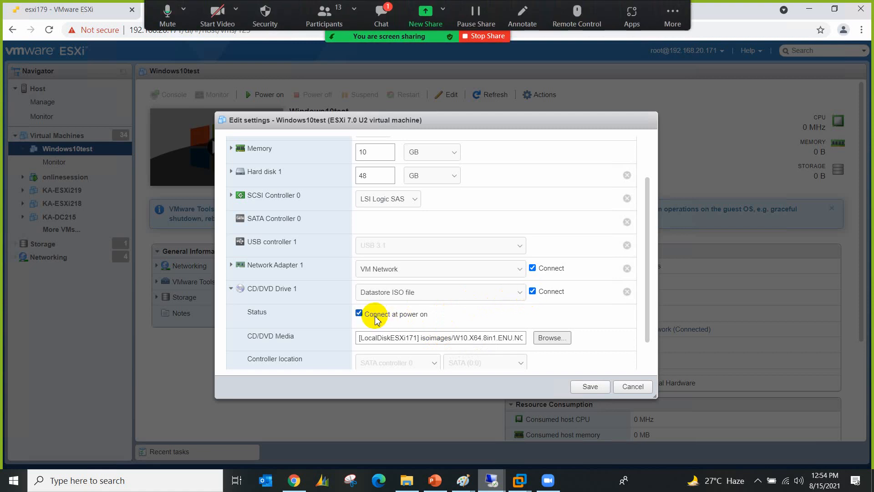
{"action": "left_click", "coordinate": [587, 386]}
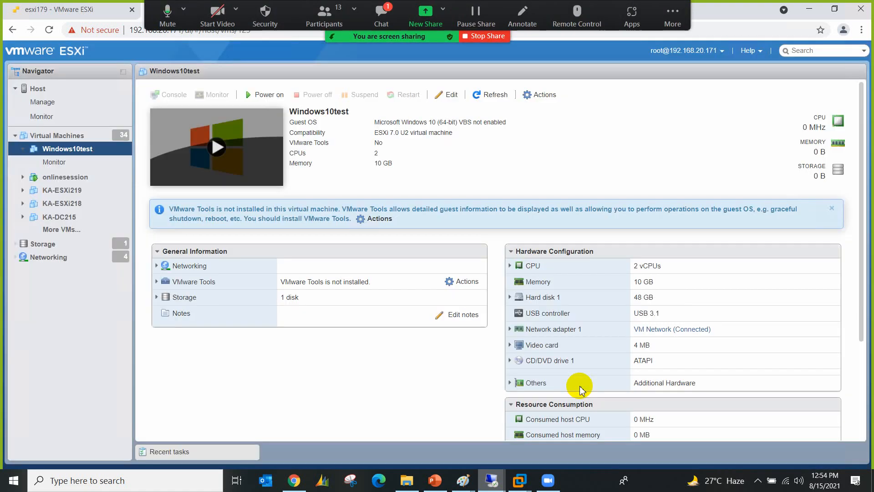
Step: Power on Windows10test and open its browser console to the Windows Setup language screen
{"action": "left_click", "coordinate": [263, 96]}
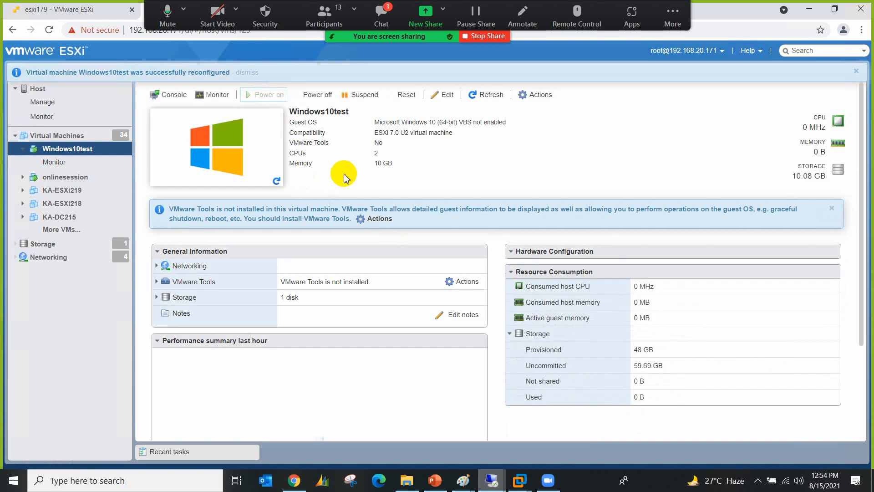
{"action": "left_click", "coordinate": [175, 95]}
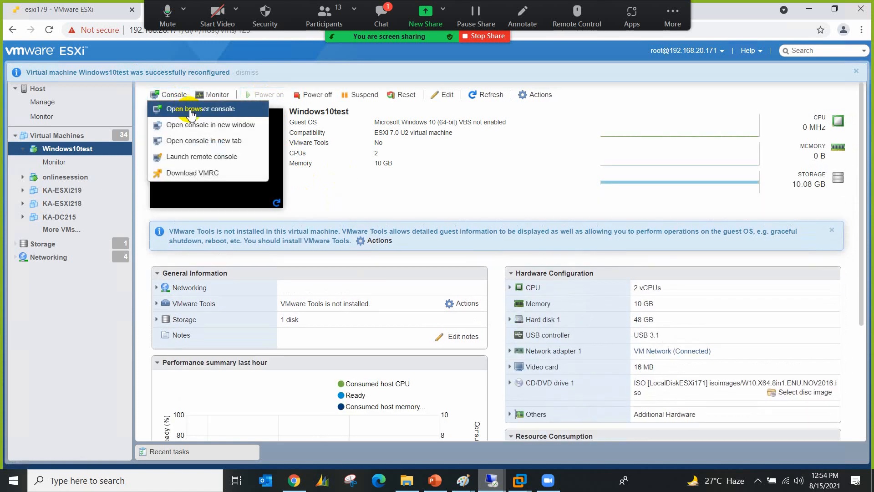
{"action": "left_click", "coordinate": [189, 108]}
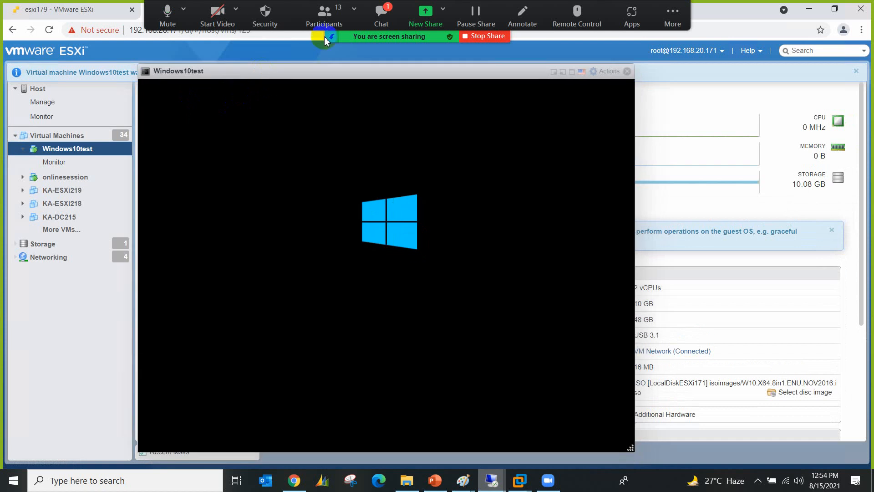
{"action": "left_click", "coordinate": [382, 18]}
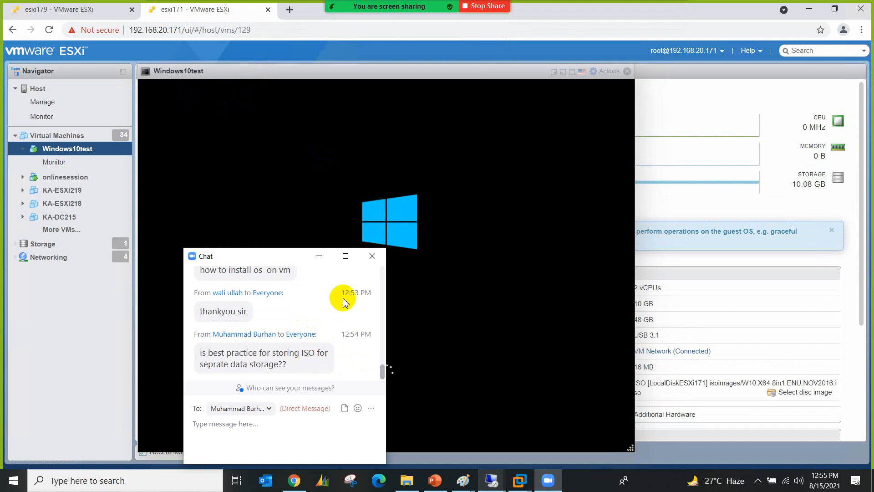
{"action": "left_click", "coordinate": [373, 256]}
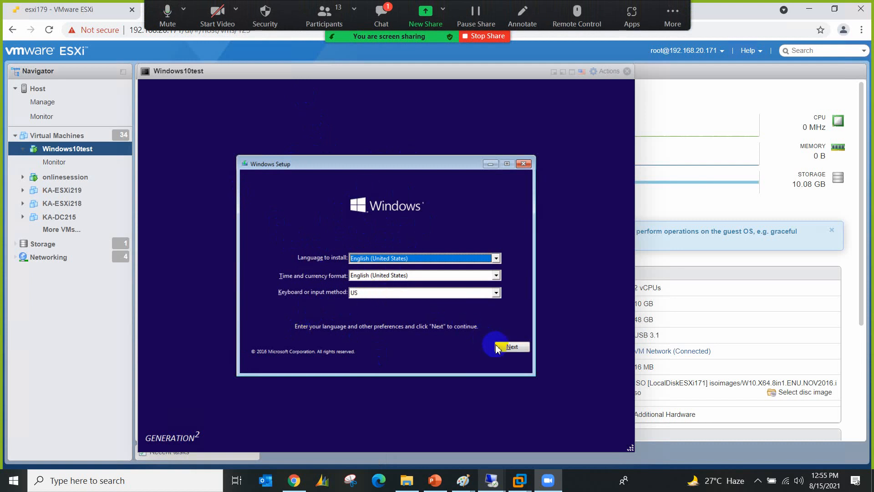
Step: Start Windows Setup with default language settings and choose the Windows 10 Pro Pre-Activated edition
{"action": "left_click", "coordinate": [499, 348]}
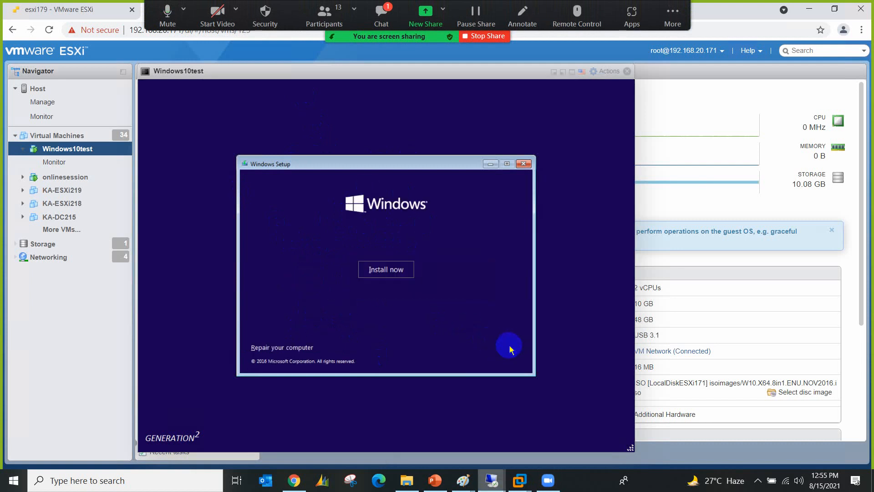
{"action": "left_click", "coordinate": [398, 271]}
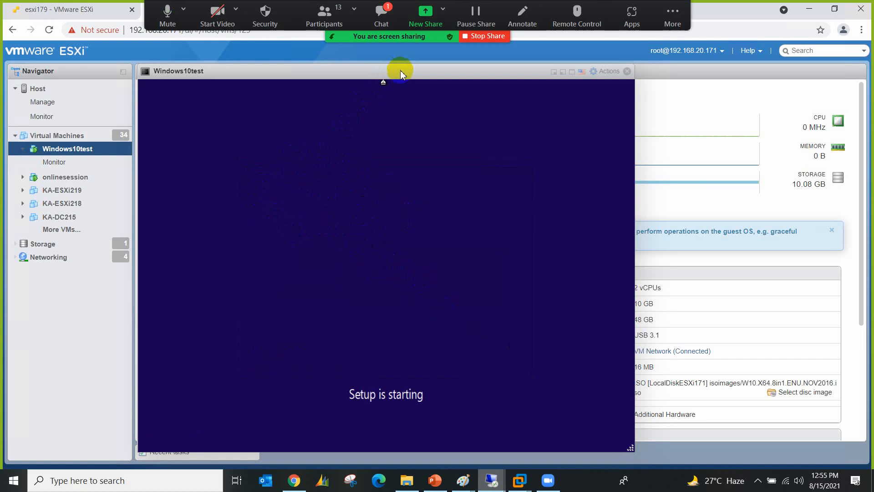
{"action": "left_click_drag", "start_coordinate": [400, 74], "coordinate": [460, 73]}
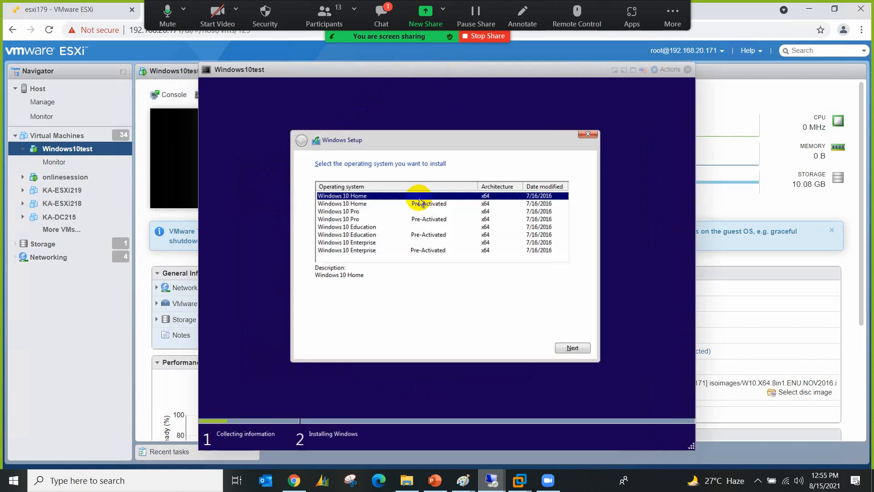
{"action": "left_click", "coordinate": [369, 220]}
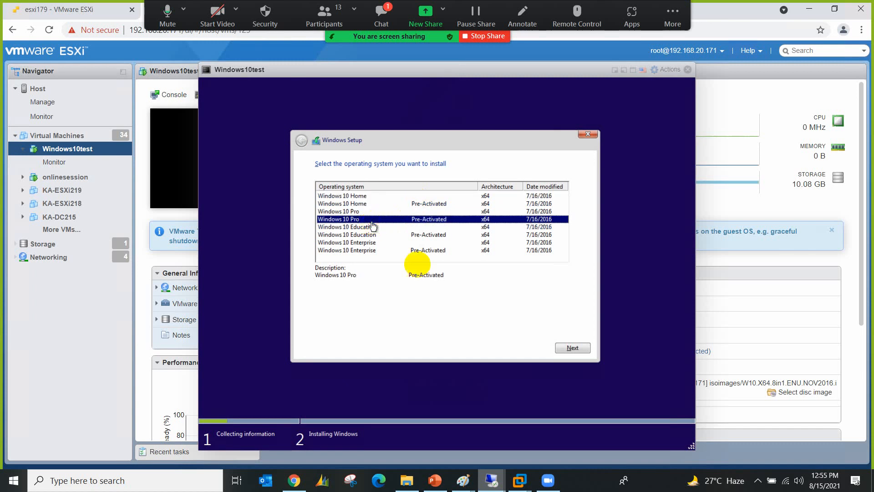
{"action": "left_click", "coordinate": [571, 349]}
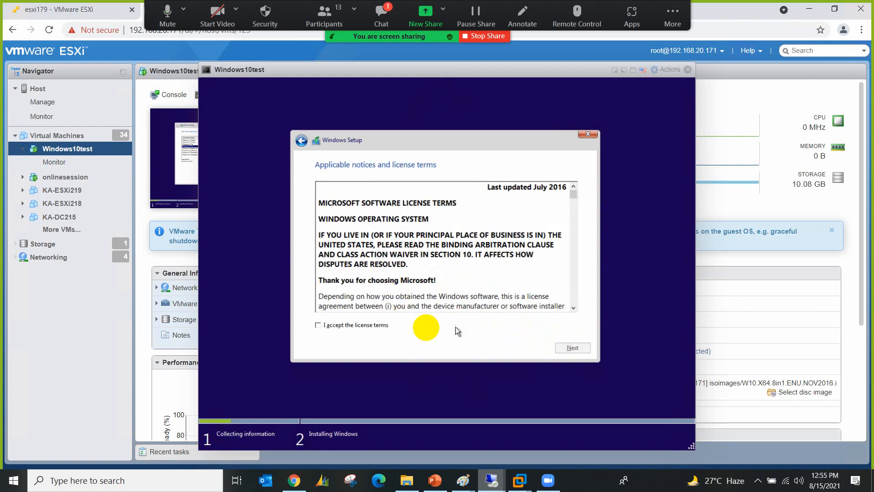
Step: Accept the license, run a Custom install onto the 48 GB Drive 0, and close the console
{"action": "left_click", "coordinate": [379, 330]}
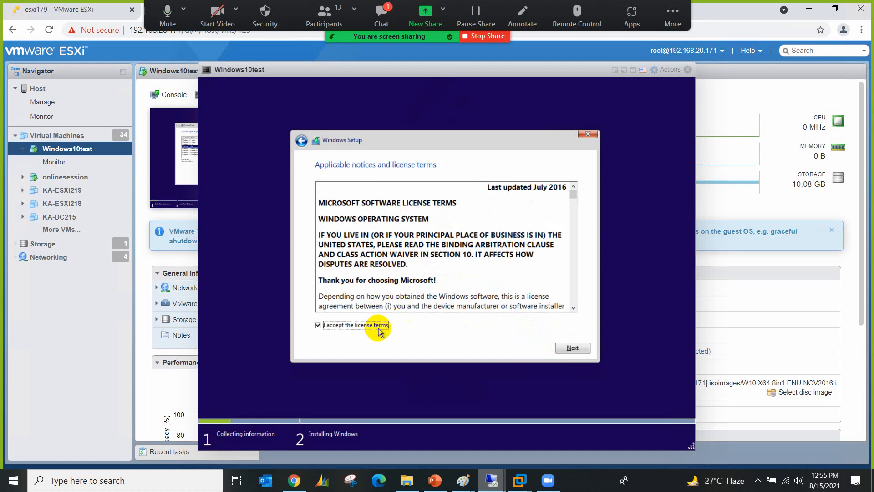
{"action": "left_click", "coordinate": [568, 348]}
{"action": "left_click", "coordinate": [485, 279]}
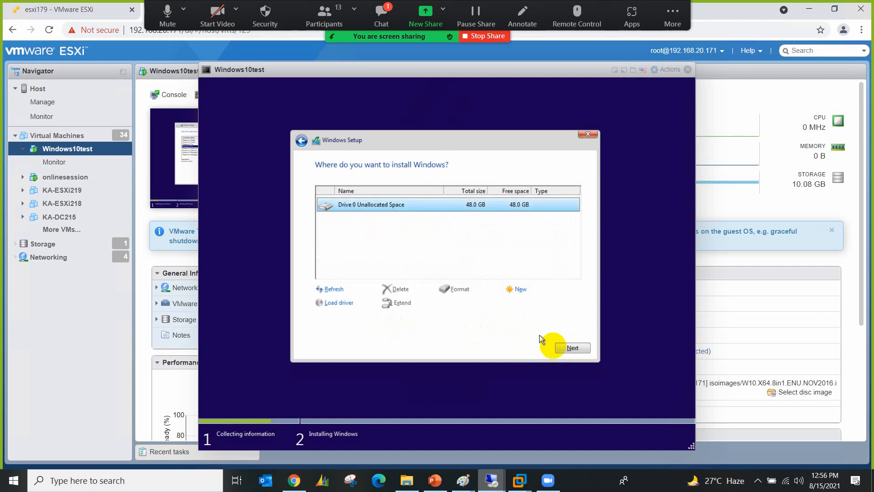
{"action": "left_click", "coordinate": [580, 350]}
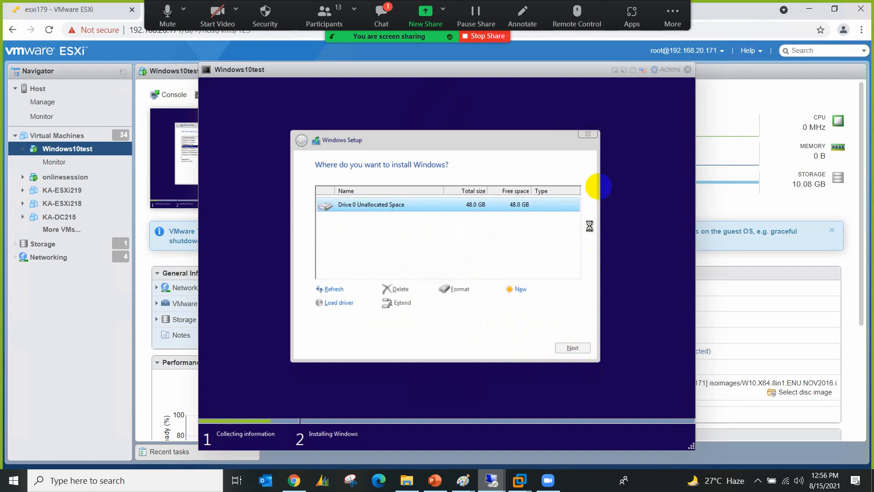
{"action": "left_click", "coordinate": [689, 70]}
{"action": "left_click", "coordinate": [381, 13]}
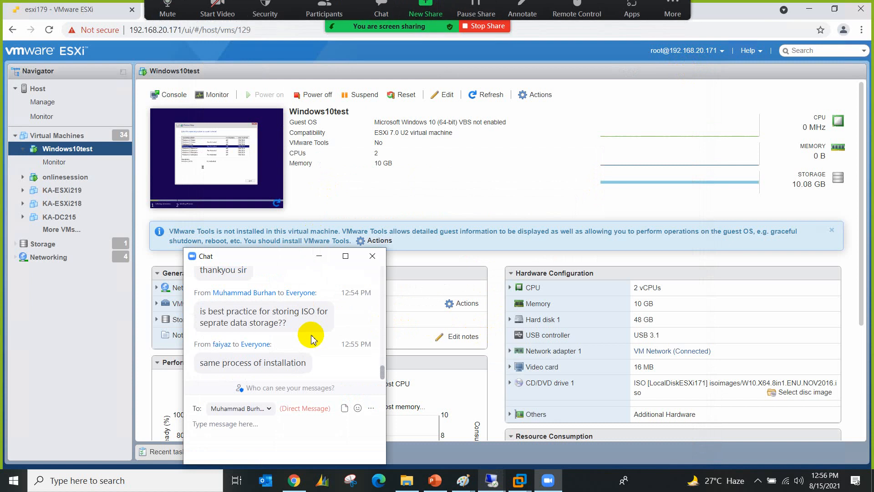
{"action": "left_click", "coordinate": [369, 255]}
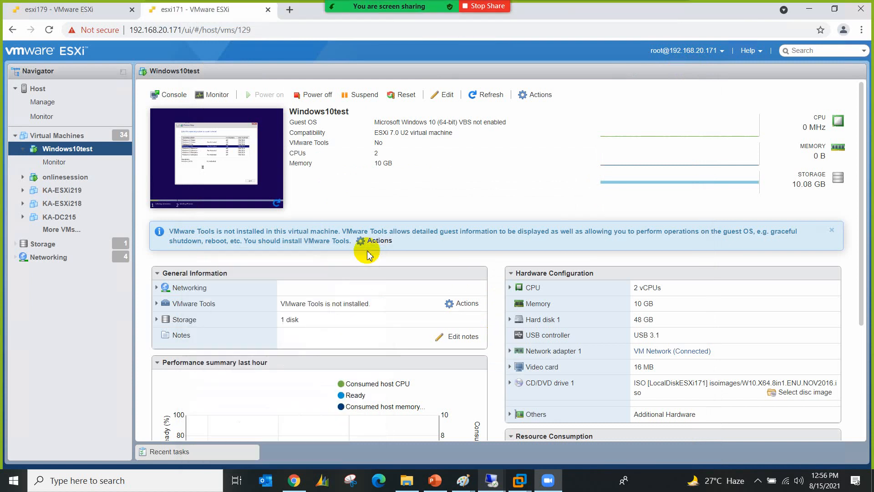
Step: Launch Windows10test in VMware Remote Console, allowing the browser to open the application
{"action": "left_click", "coordinate": [170, 97]}
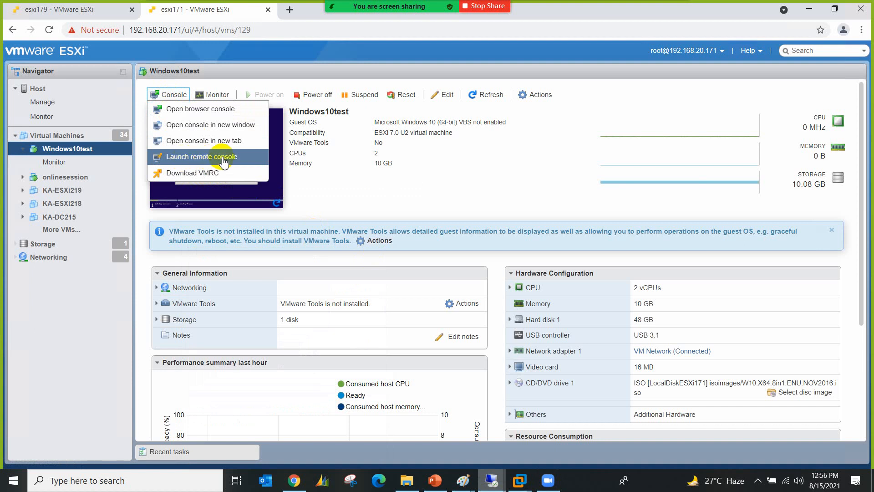
{"action": "left_click", "coordinate": [222, 157]}
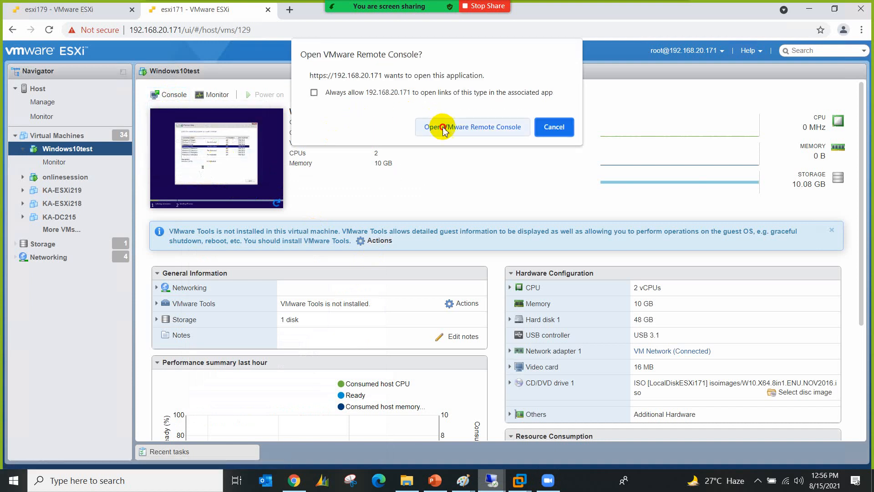
{"action": "left_click", "coordinate": [444, 126]}
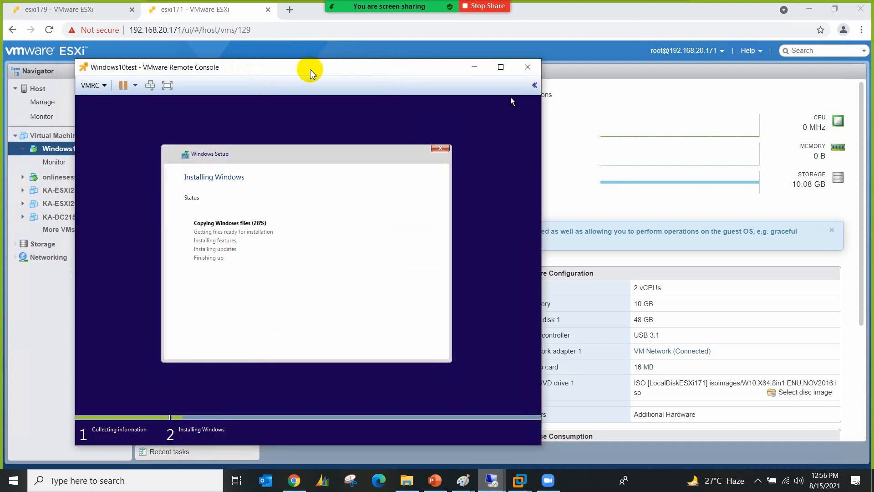
Step: Move the remote console window up and right, check the meeting chat, then close the console
{"action": "left_click_drag", "start_coordinate": [309, 72], "coordinate": [380, 63]}
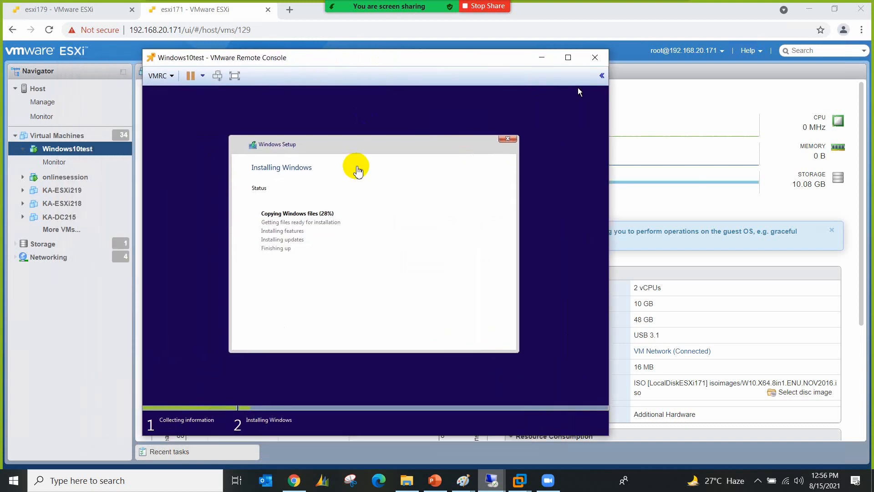
{"action": "mouse_move", "coordinate": [524, 2]}
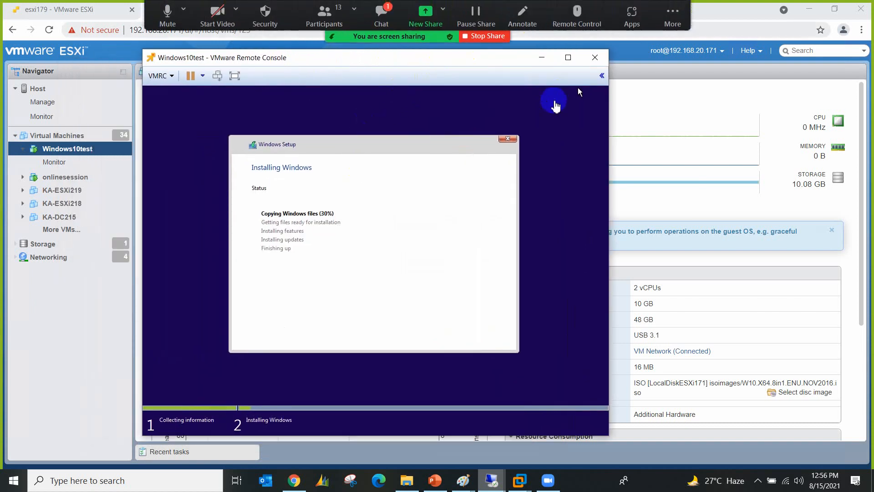
{"action": "left_click", "coordinate": [391, 31]}
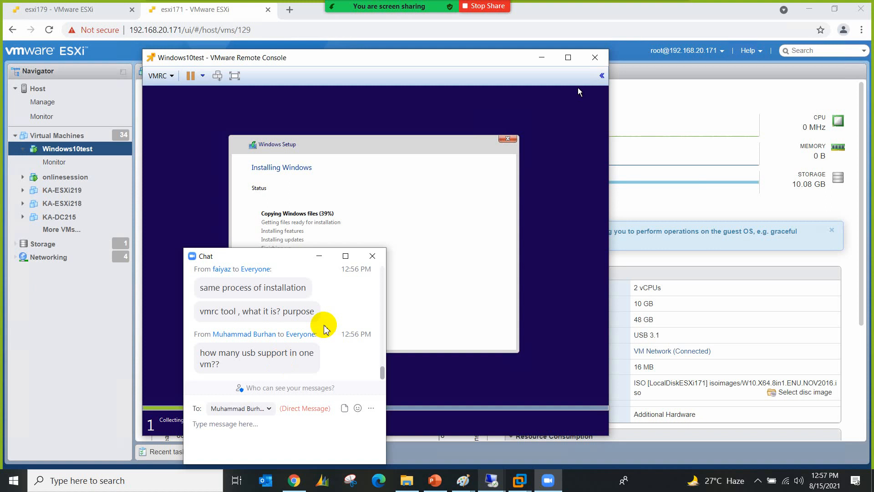
{"action": "left_click", "coordinate": [261, 430]}
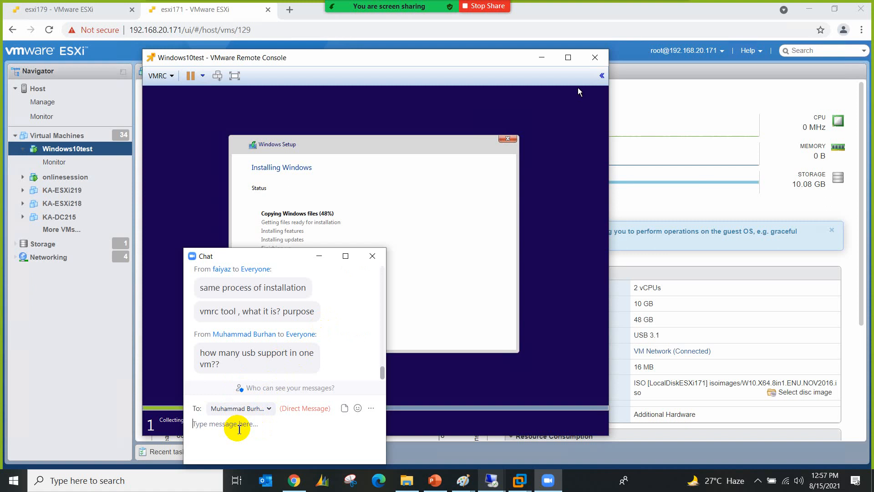
{"action": "left_click", "coordinate": [372, 256]}
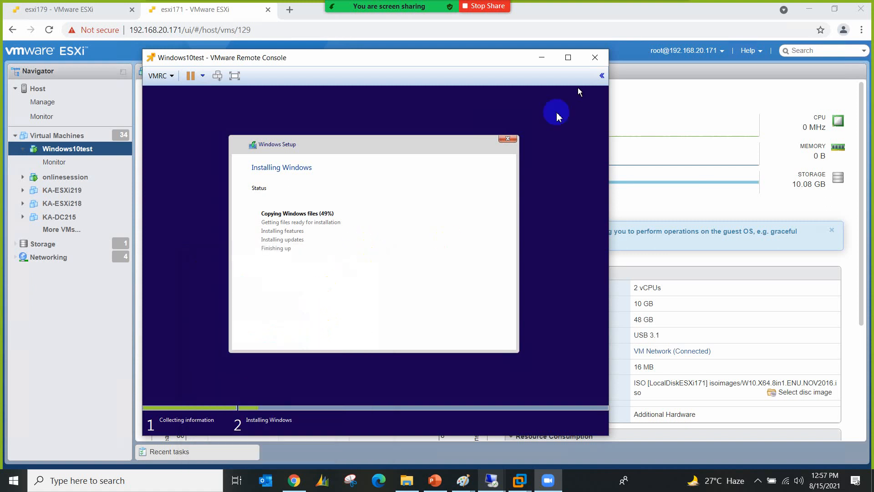
{"action": "left_click", "coordinate": [590, 55]}
Step: Draft a meeting chat reply reading 'VMware Remote Console'
{"action": "left_click", "coordinate": [381, 14]}
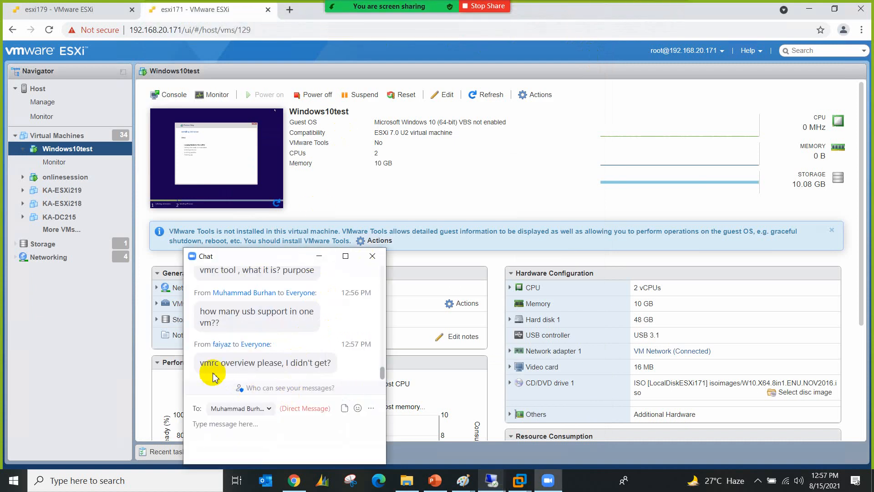
{"action": "left_click", "coordinate": [220, 422]}
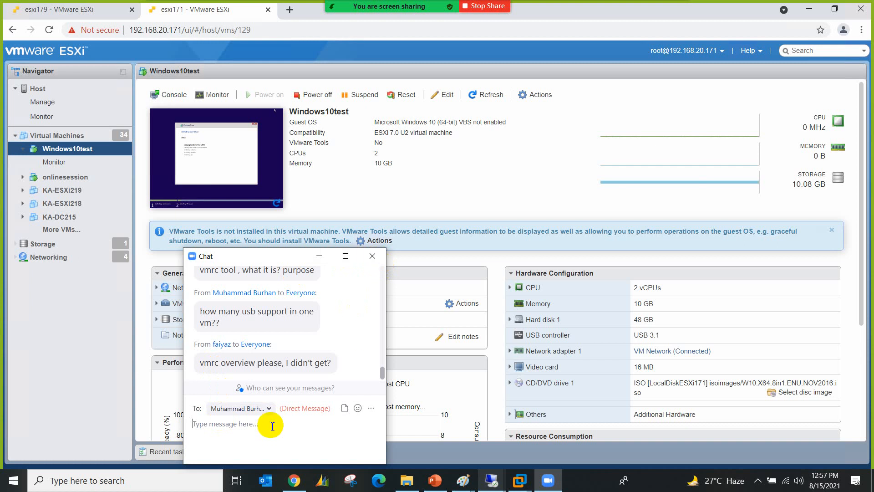
{"action": "type", "text": "VMware Remote Console"}
Step: Bring the Paint ESXi training diagram forward and move the chat over its right side
{"action": "mouse_move", "coordinate": [464, 481]}
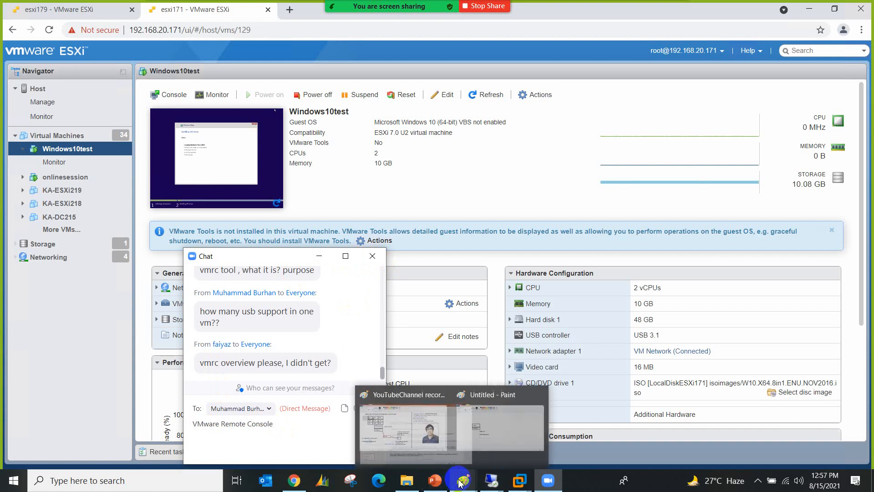
{"action": "left_click", "coordinate": [444, 435]}
{"action": "mouse_move", "coordinate": [266, 258]}
{"action": "left_mouse_down"}
{"action": "mouse_move", "coordinate": [400, 250]}
{"action": "mouse_move", "coordinate": [644, 184]}
{"action": "left_mouse_up"}
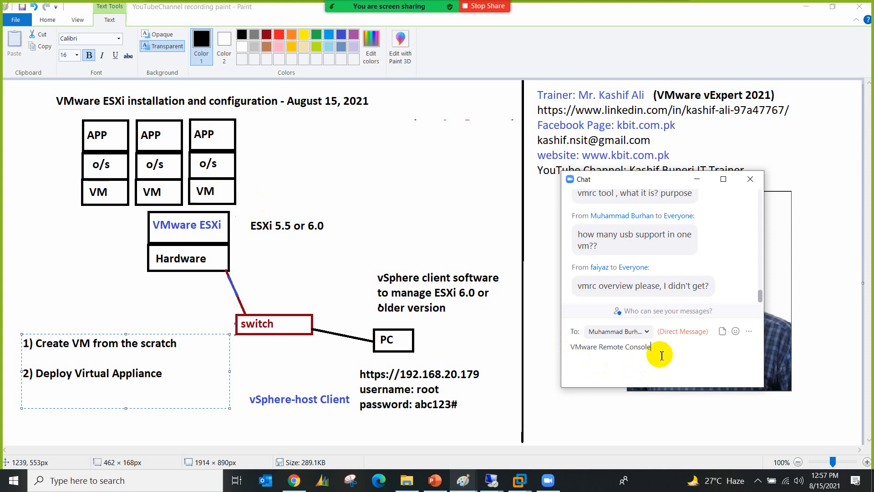
Step: Send the 'VMware Remote Console' answer privately, then again to Everyone
{"action": "key", "text": "Return"}
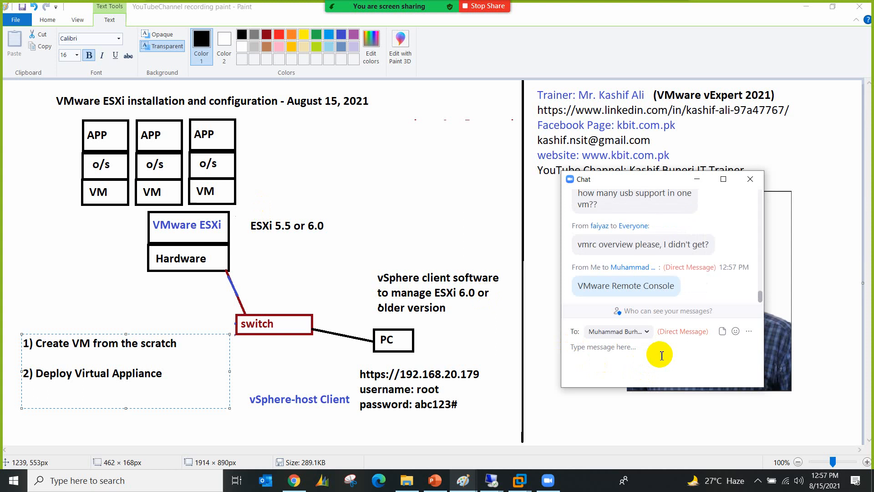
{"action": "left_click", "coordinate": [638, 332]}
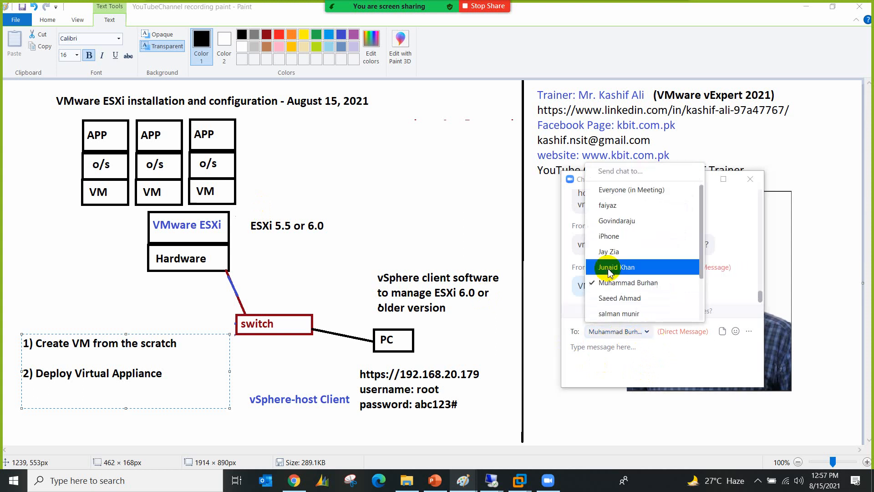
{"action": "left_click", "coordinate": [610, 189]}
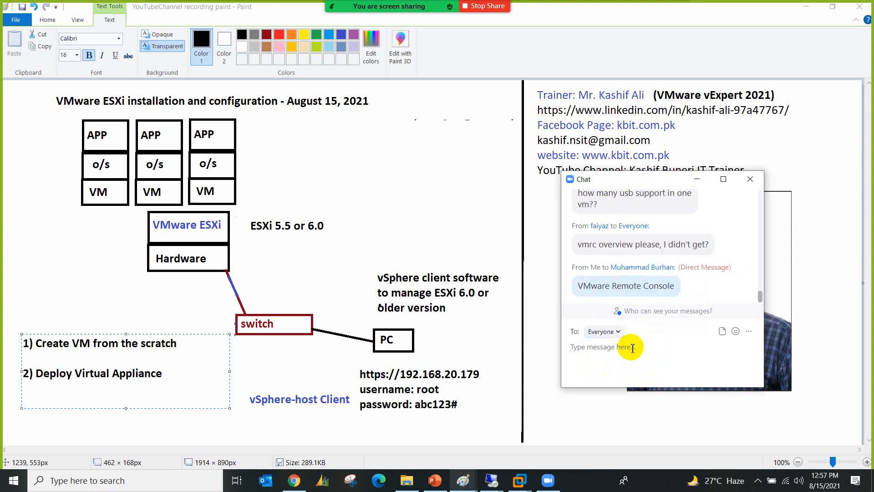
{"action": "type", "text": "VMware Remote Console"}
{"action": "key", "text": "Return"}
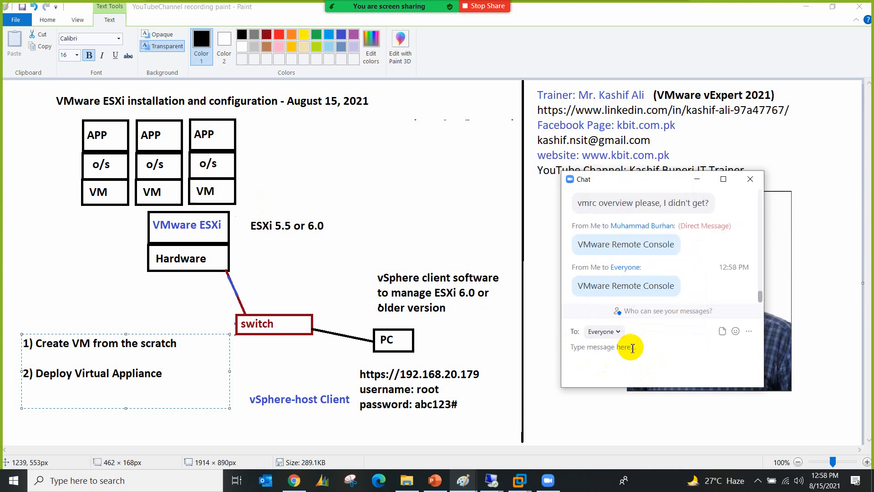
Step: Close the meeting chat to leave the trainer info page visible
{"action": "left_click", "coordinate": [750, 179]}
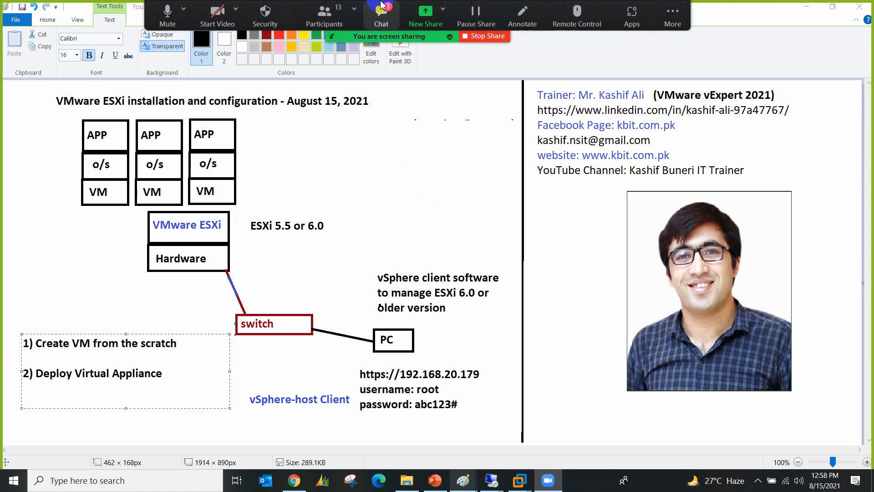
{"action": "left_click", "coordinate": [382, 5]}
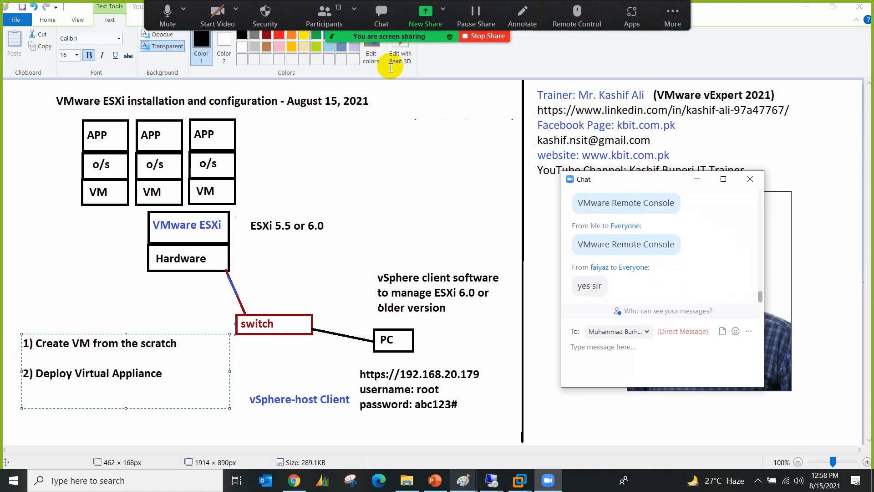
{"action": "left_click", "coordinate": [749, 180]}
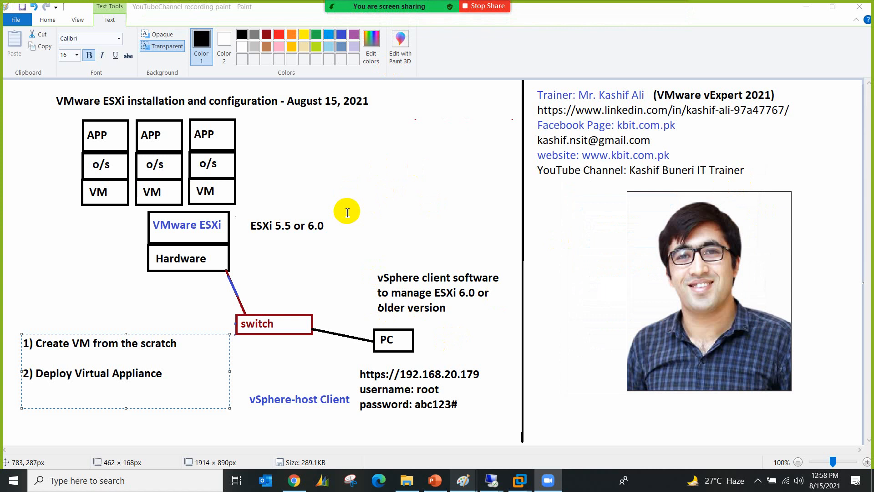
Step: Switch to Chrome's VMware ESXi Installation Free Session event page
{"action": "mouse_move", "coordinate": [296, 482]}
{"action": "left_click", "coordinate": [296, 435]}
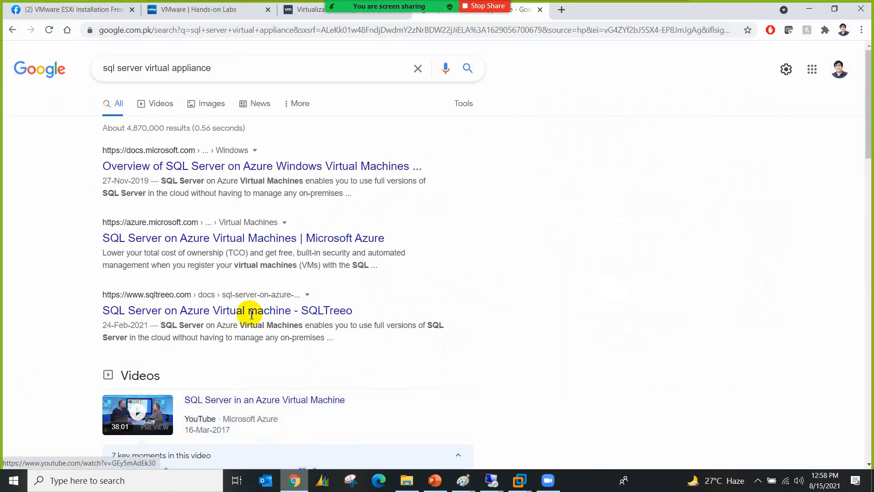
{"action": "left_click", "coordinate": [87, 9]}
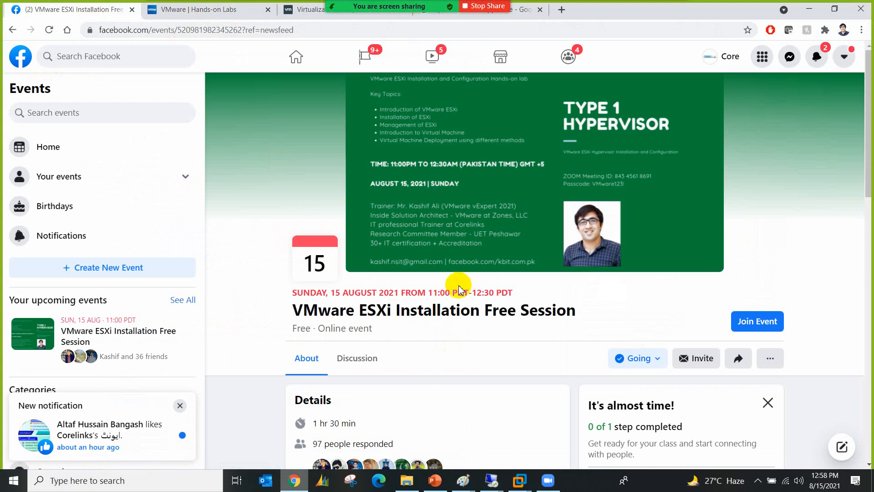
{"action": "scroll", "coordinate": [403, 345], "scroll_direction": "down", "scroll_amount": 2}
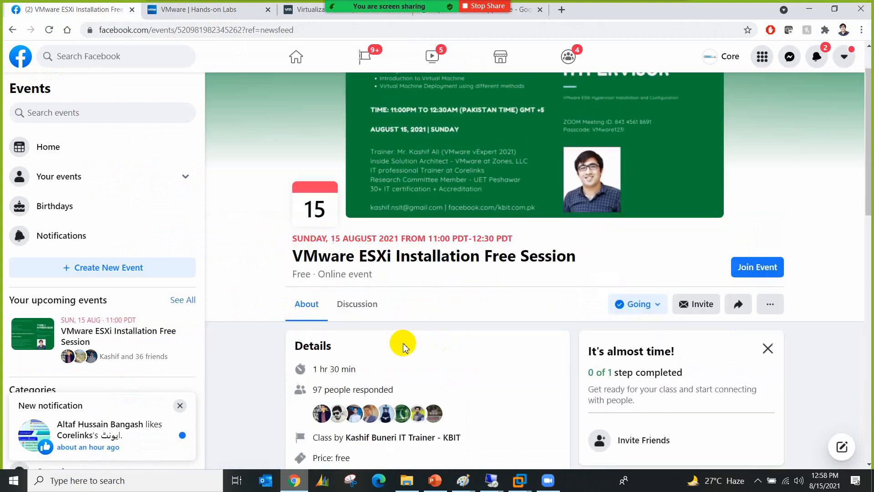
Step: Open the trainer's Facebook page and reopen the meeting chat to read the thank-you replies
{"action": "left_click", "coordinate": [404, 411]}
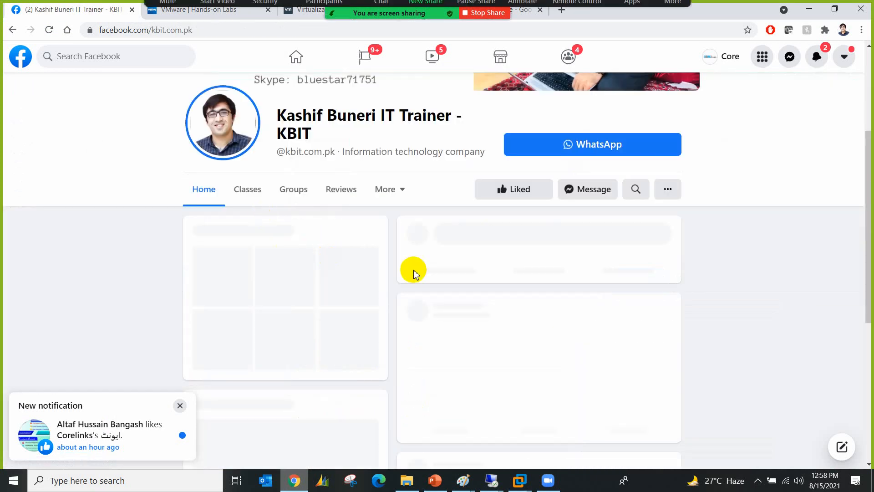
{"action": "scroll", "coordinate": [413, 272], "scroll_direction": "up", "scroll_amount": 3}
{"action": "scroll", "coordinate": [414, 271], "scroll_direction": "up", "scroll_amount": 1}
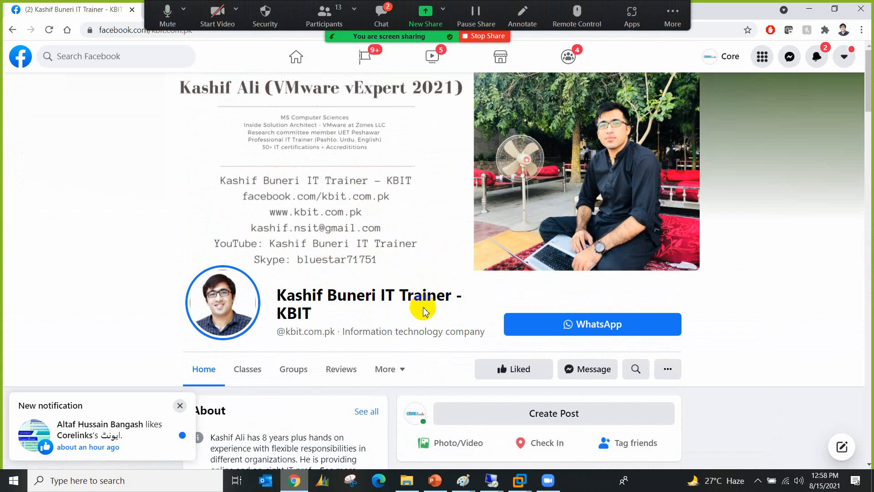
{"action": "left_click", "coordinate": [381, 14]}
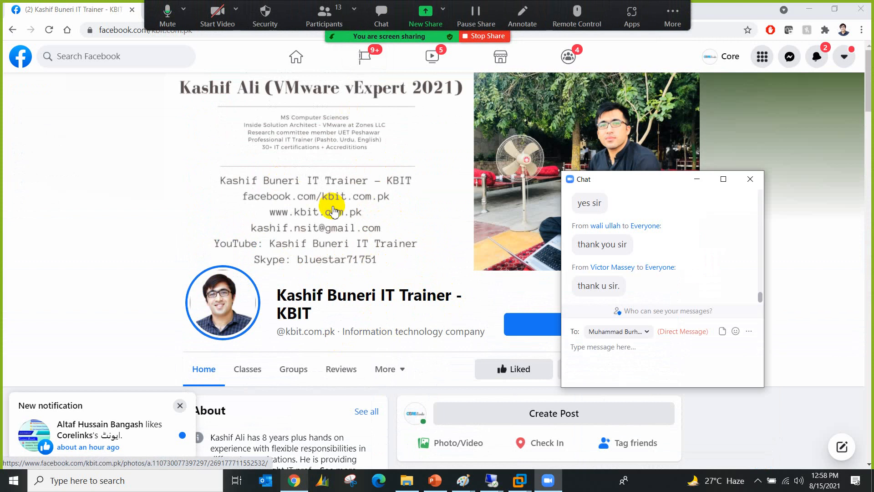